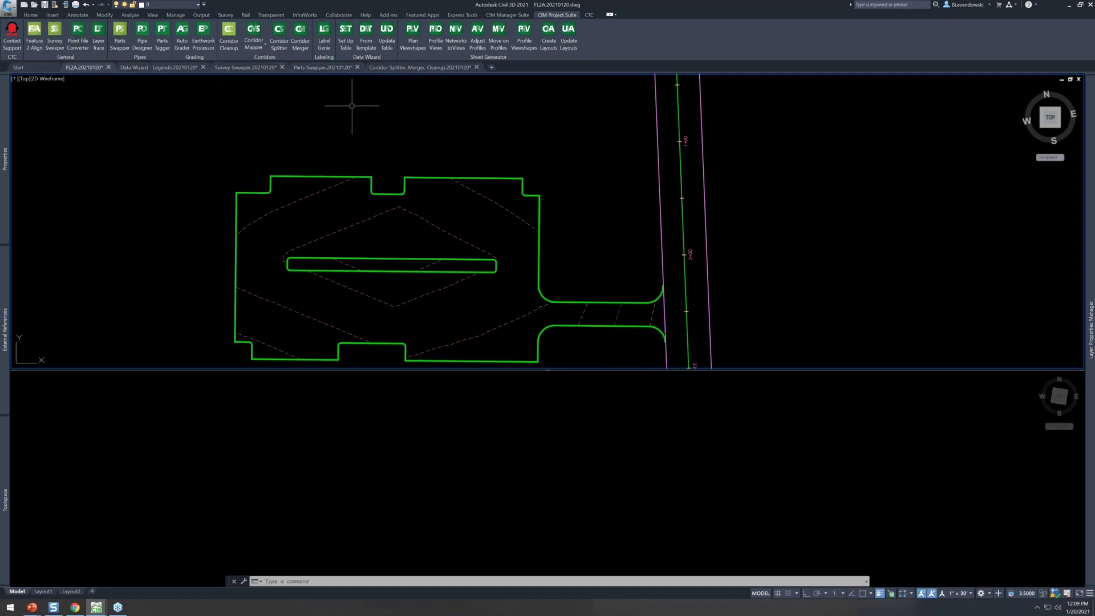
pyautogui.click(507, 14)
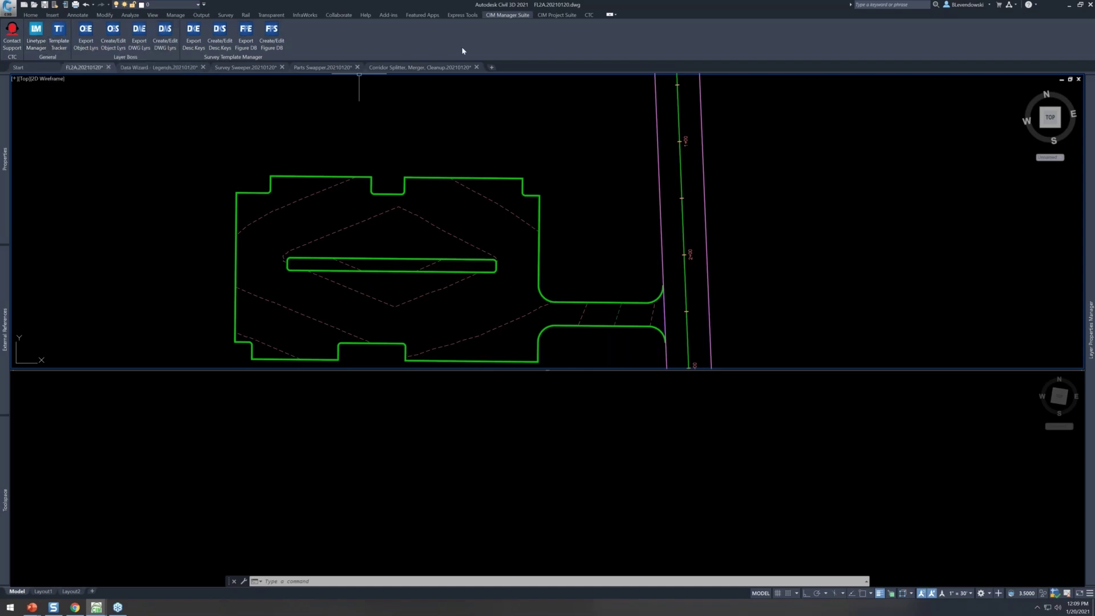
pyautogui.click(544, 15)
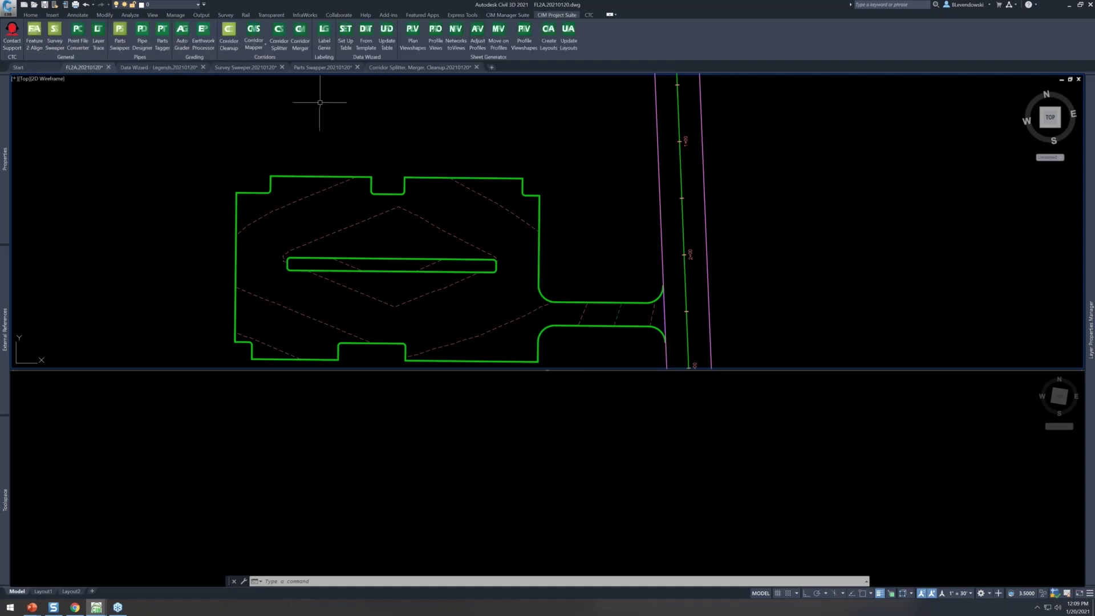
# Convert the parking lot's outer curb feature line to an alignment named BOC with a Design Profile style profile, opting to draw it in a profile view.
pyautogui.moveTo(174, 213); pyautogui.dragTo(162, 191, button='middle')
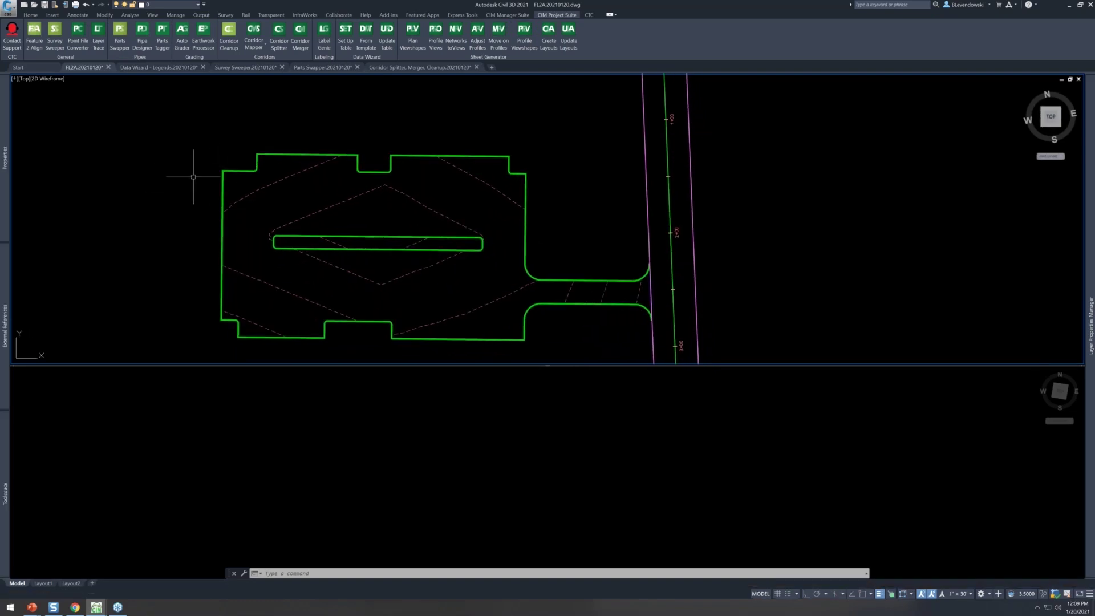
pyautogui.scroll(8, 242, 170)
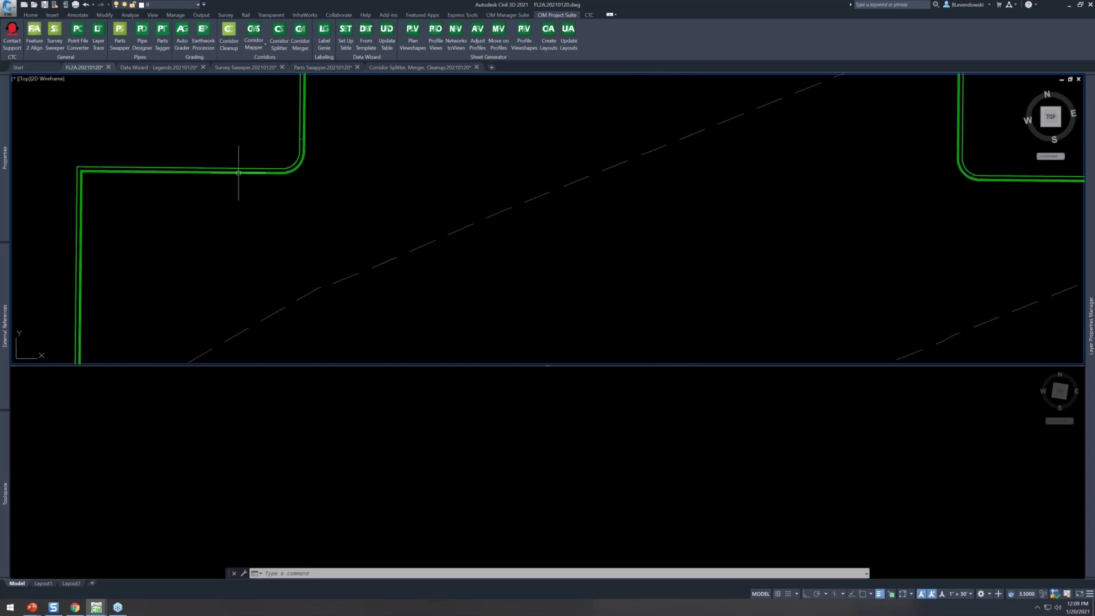
pyautogui.moveTo(195, 140); pyautogui.dragTo(195, 170, button='middle')
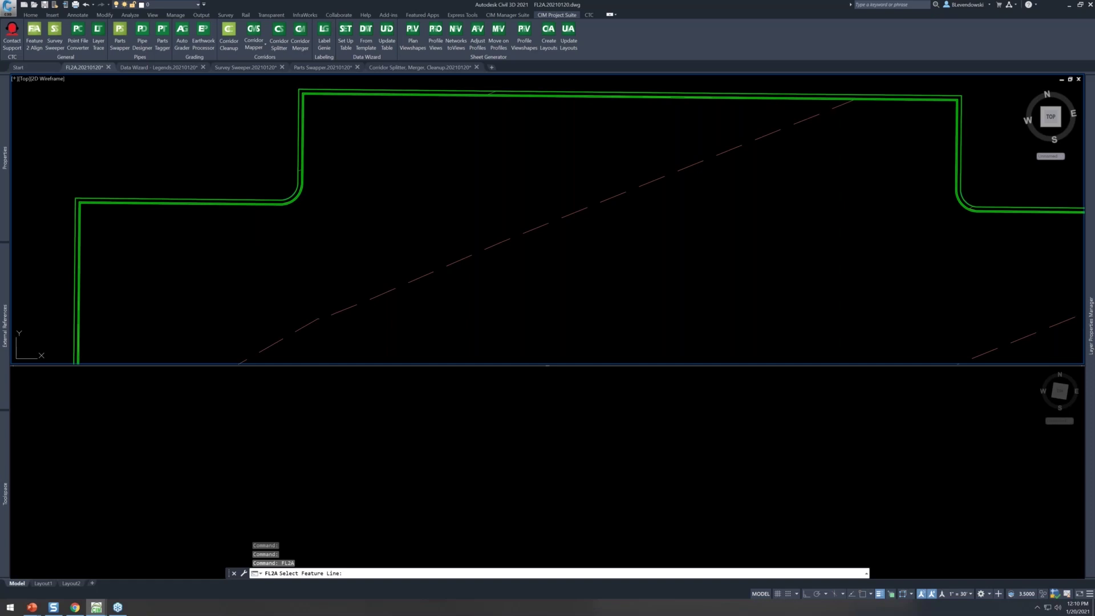
pyautogui.click(170, 204)
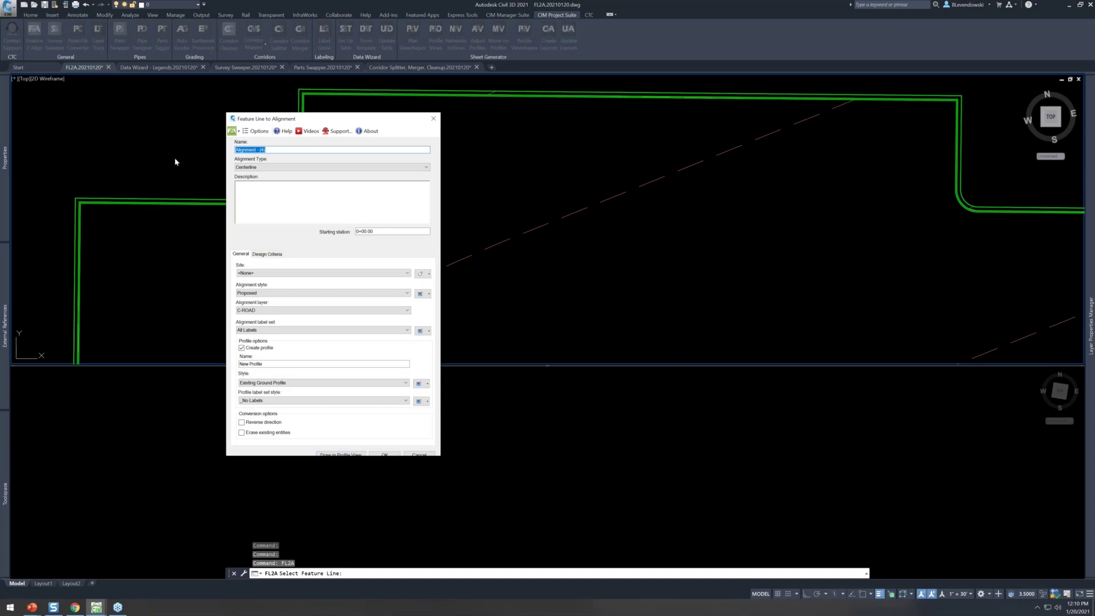
pyautogui.press('capslock')
pyautogui.write('BOC')
pyautogui.click(258, 384)
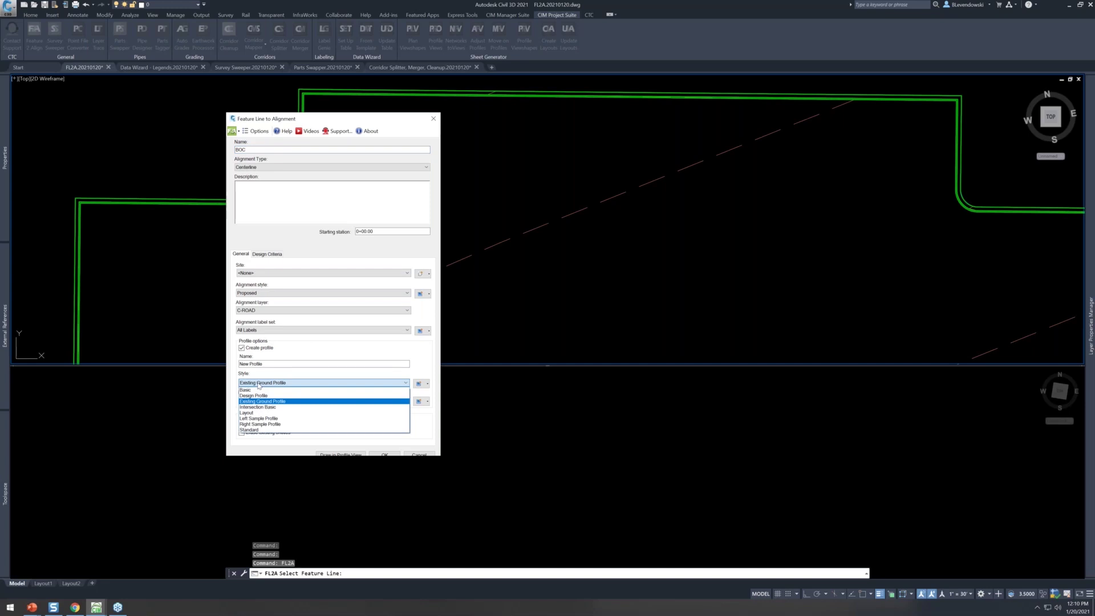
pyautogui.click(262, 395)
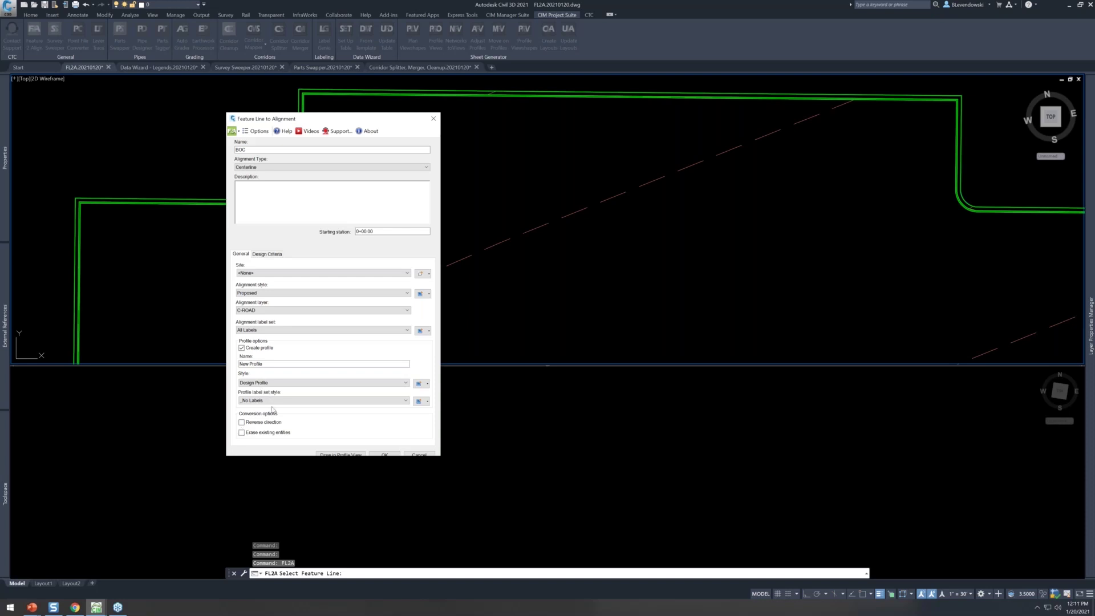
pyautogui.moveTo(388, 232); pyautogui.dragTo(332, 239)
pyautogui.click(380, 232)
pyautogui.click(334, 454)
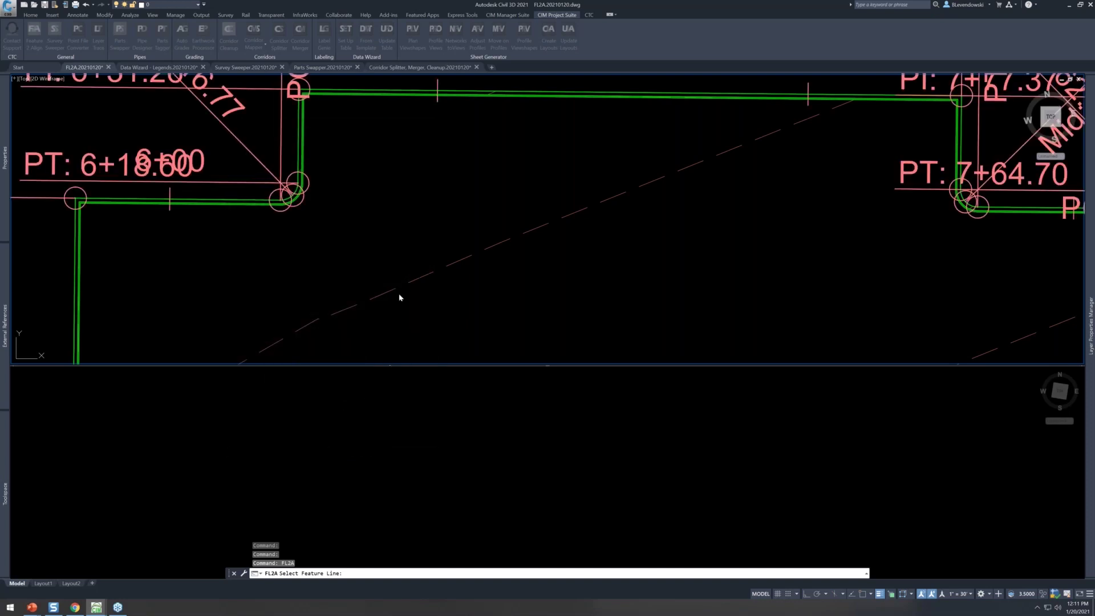
# Create a profile view for the BOC alignment and place its origin in the empty viewport.
pyautogui.moveTo(384, 126); pyautogui.dragTo(595, 138)
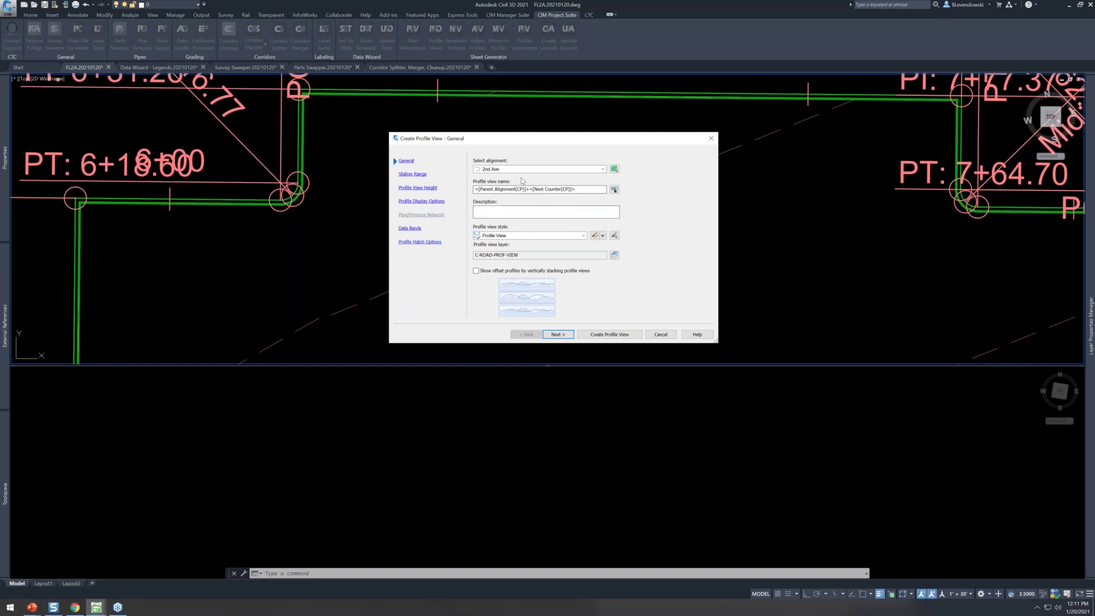
pyautogui.click(504, 170)
pyautogui.click(494, 197)
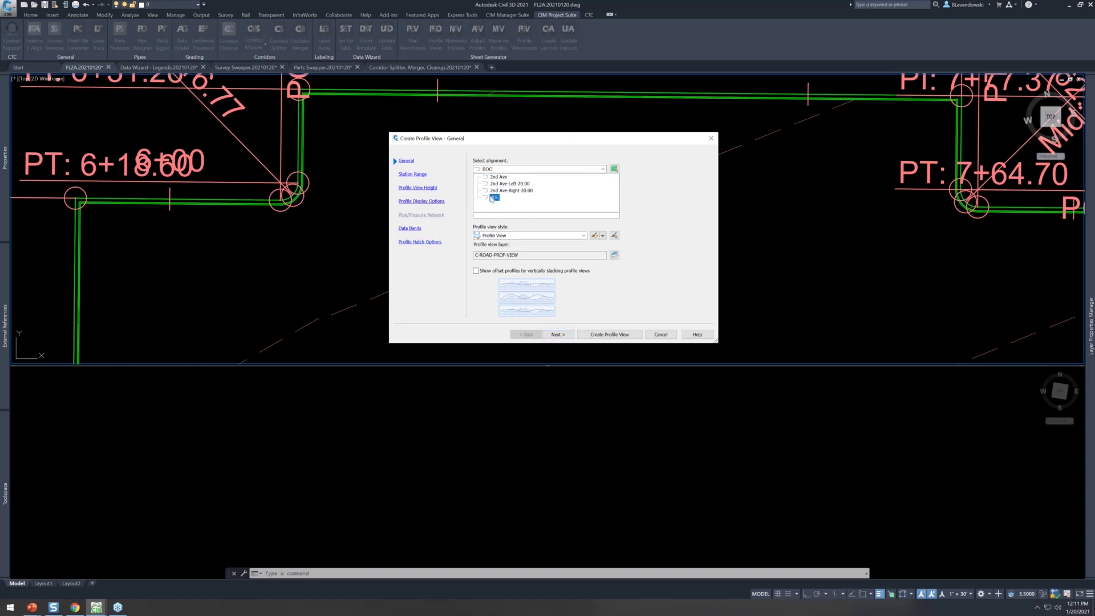
pyautogui.click(494, 198)
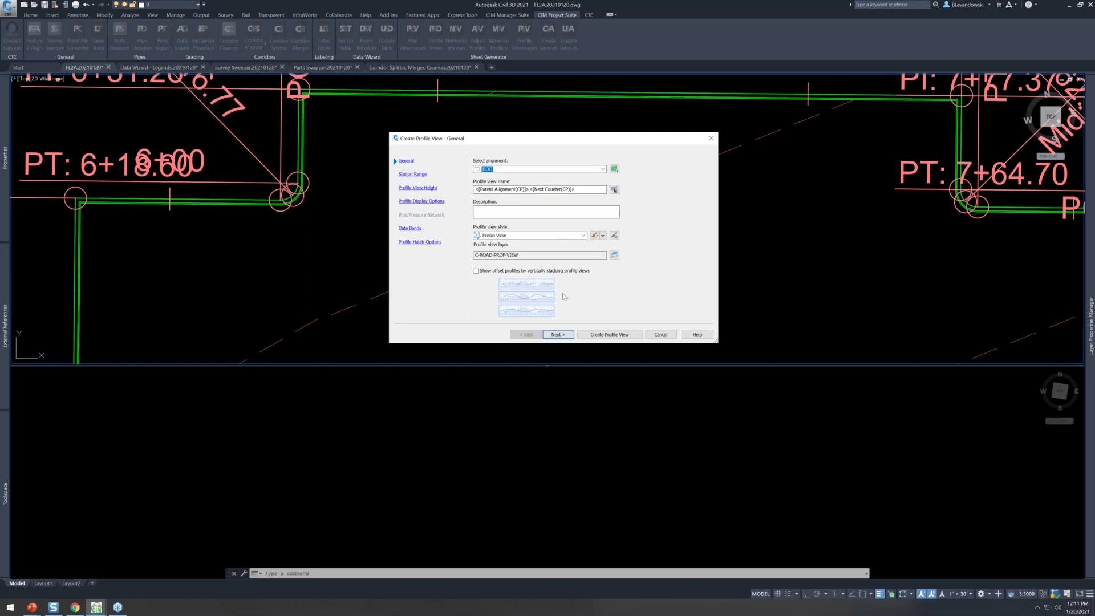
pyautogui.click(609, 334)
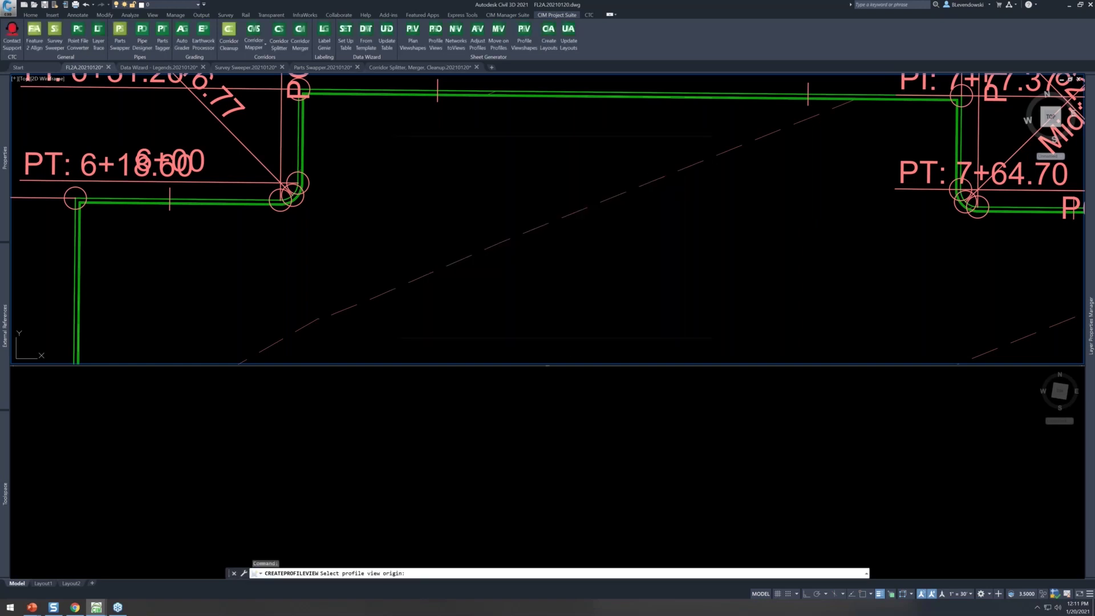
pyautogui.click(229, 529)
pyautogui.click(207, 521)
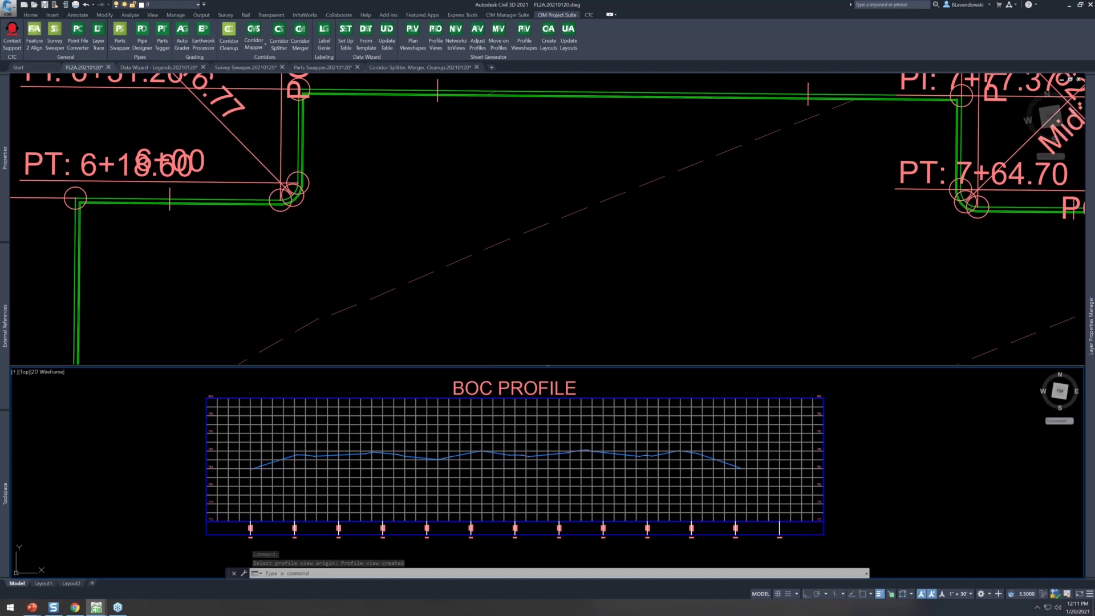
# Examine the BOC alignment's geometry in plan and its profile's geometry in the profile view.
pyautogui.click(240, 257)
pyautogui.click(251, 200)
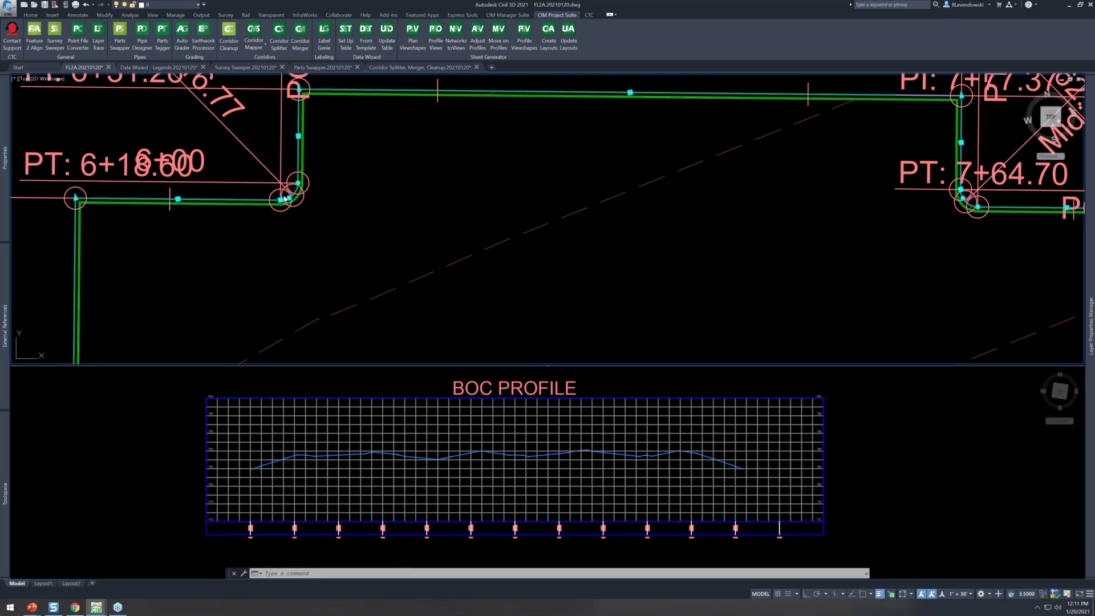
pyautogui.scroll(-4, 327, 207)
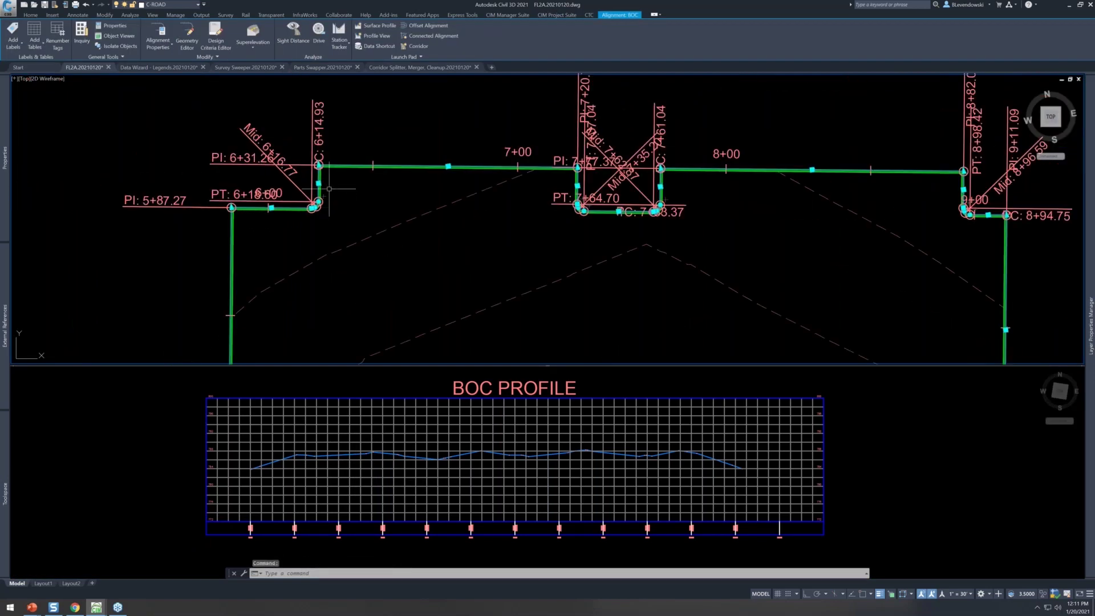
pyautogui.click(303, 384)
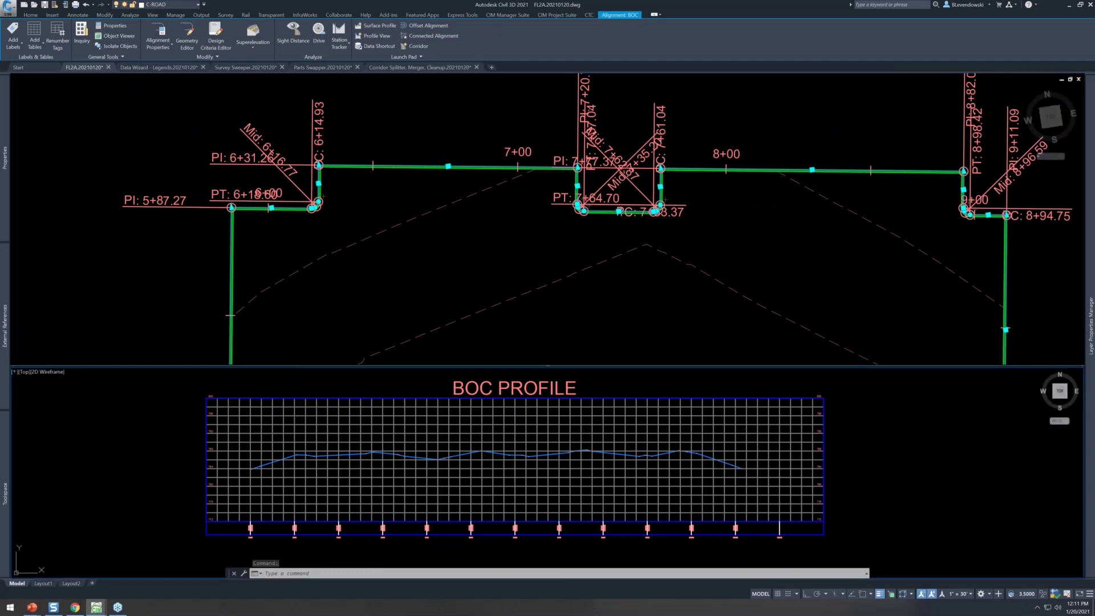
pyautogui.press('Escape')
pyautogui.scroll(2, 301, 453)
pyautogui.click(301, 454)
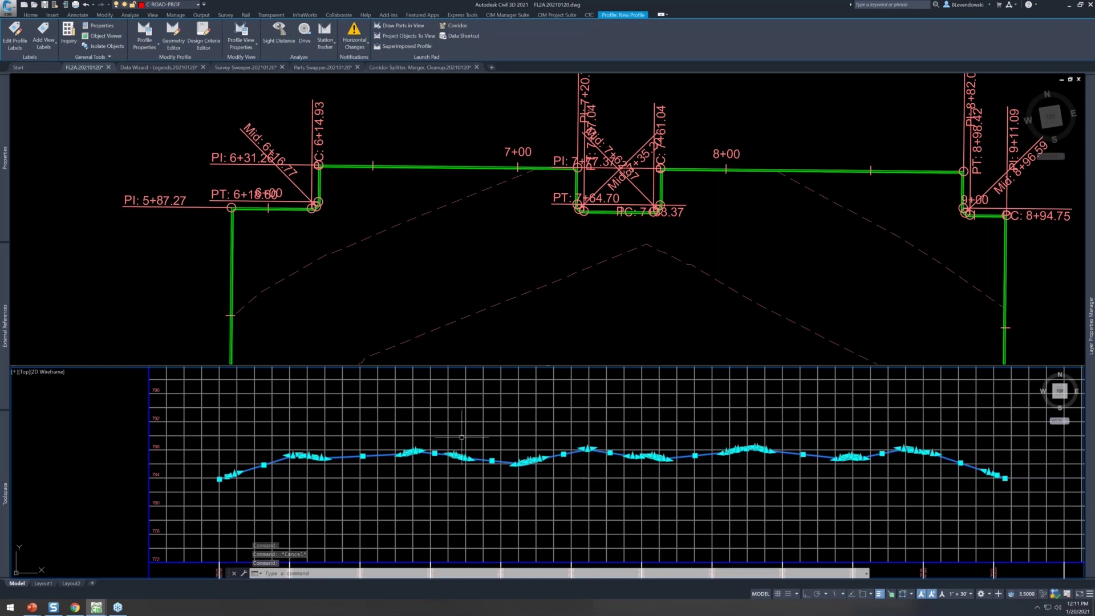
pyautogui.click(332, 228)
pyautogui.press('Escape')
pyautogui.press('Escape')
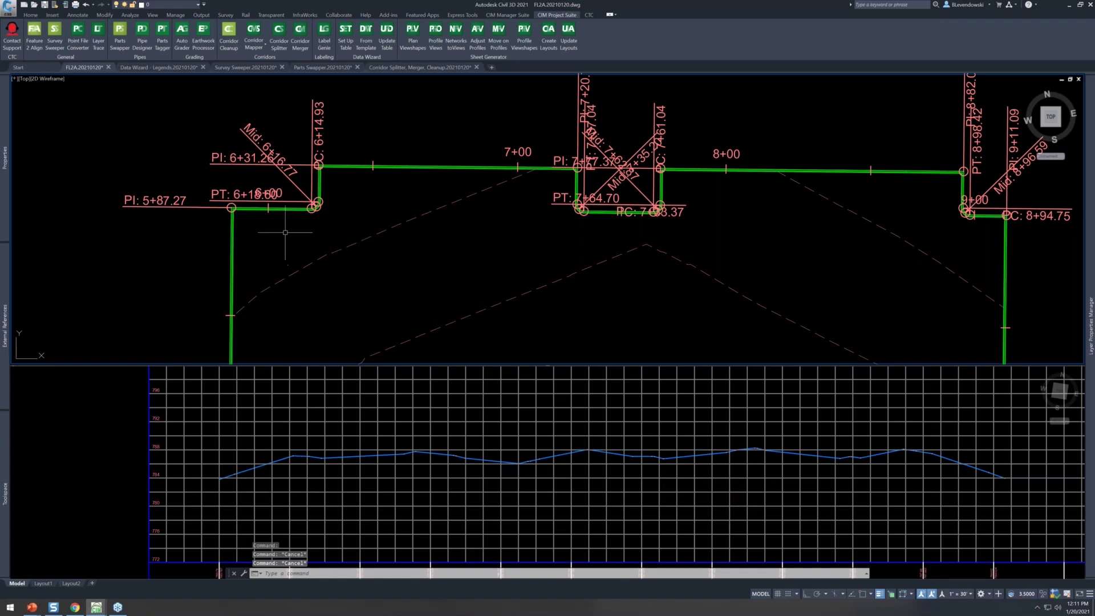
# Inspect the alignment labels at the parking lot's corners and compare them with the grade breaks along the BOC profile.
pyautogui.scroll(2, 234, 214)
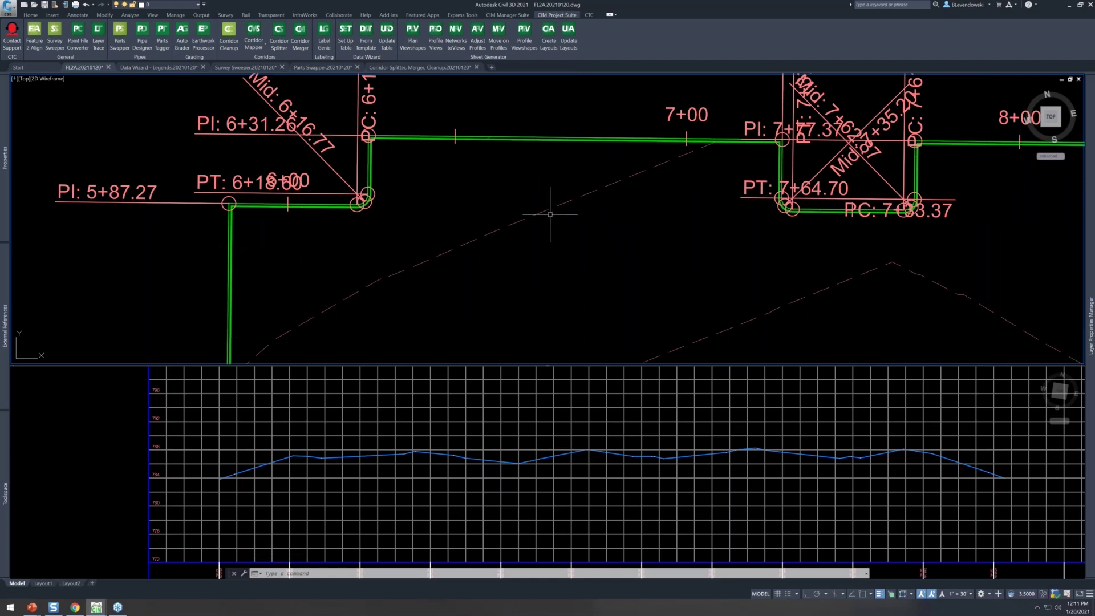
pyautogui.scroll(-2, 443, 176)
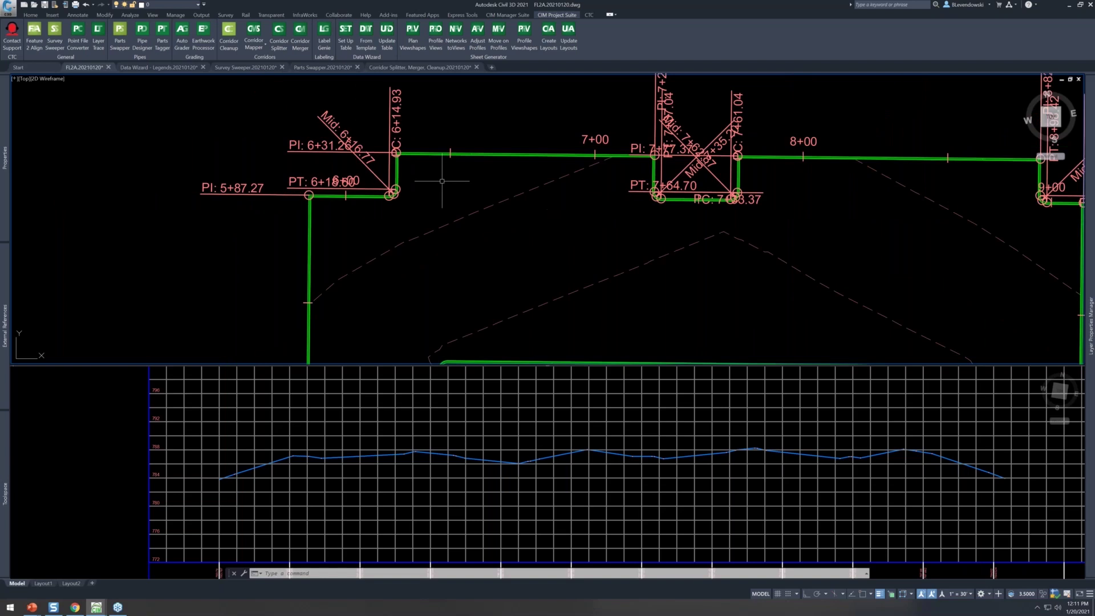
pyautogui.moveTo(499, 228); pyautogui.dragTo(431, 234, button='middle')
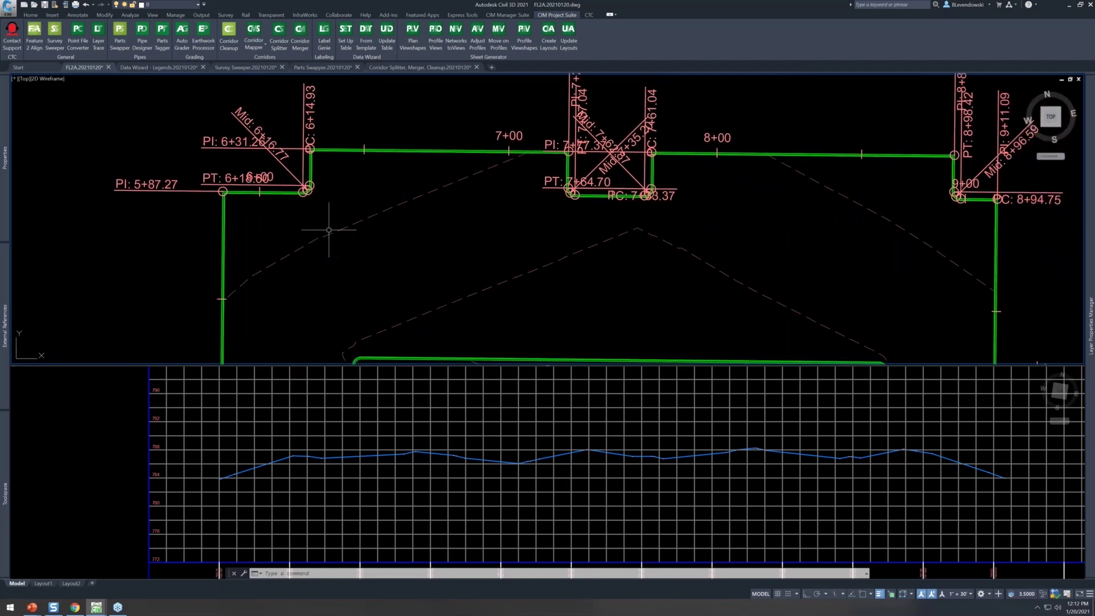
pyautogui.scroll(2, 323, 225)
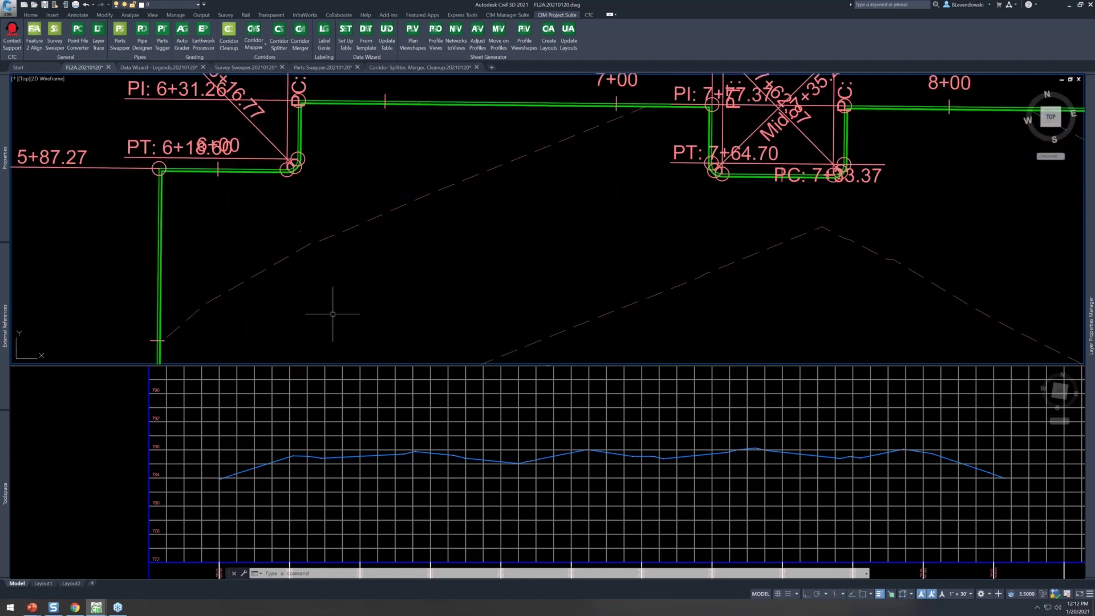
pyautogui.click(336, 466)
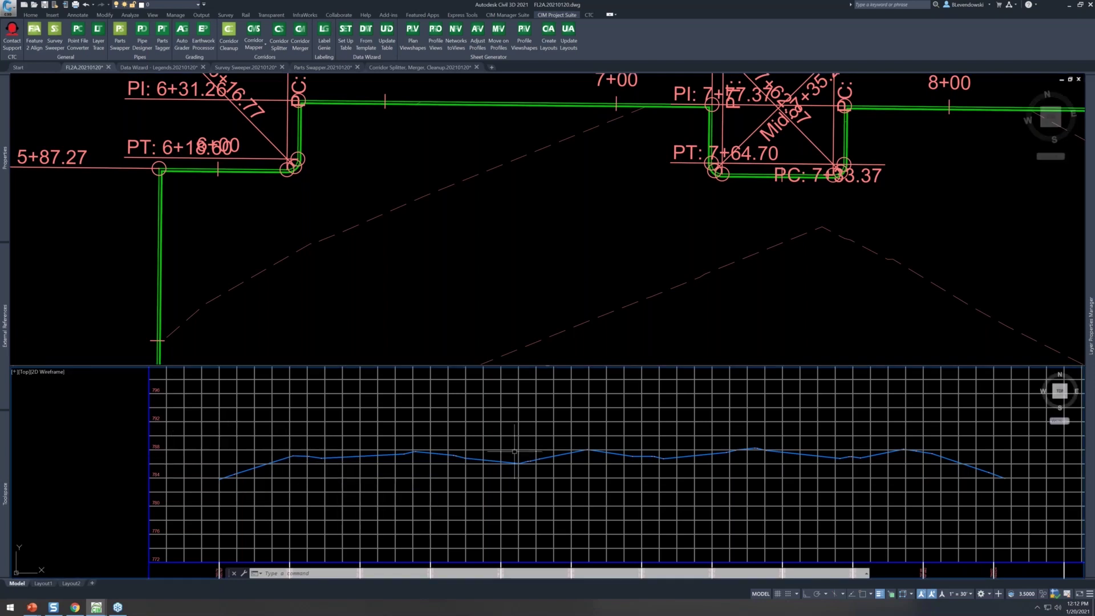
pyautogui.scroll(2, 350, 453)
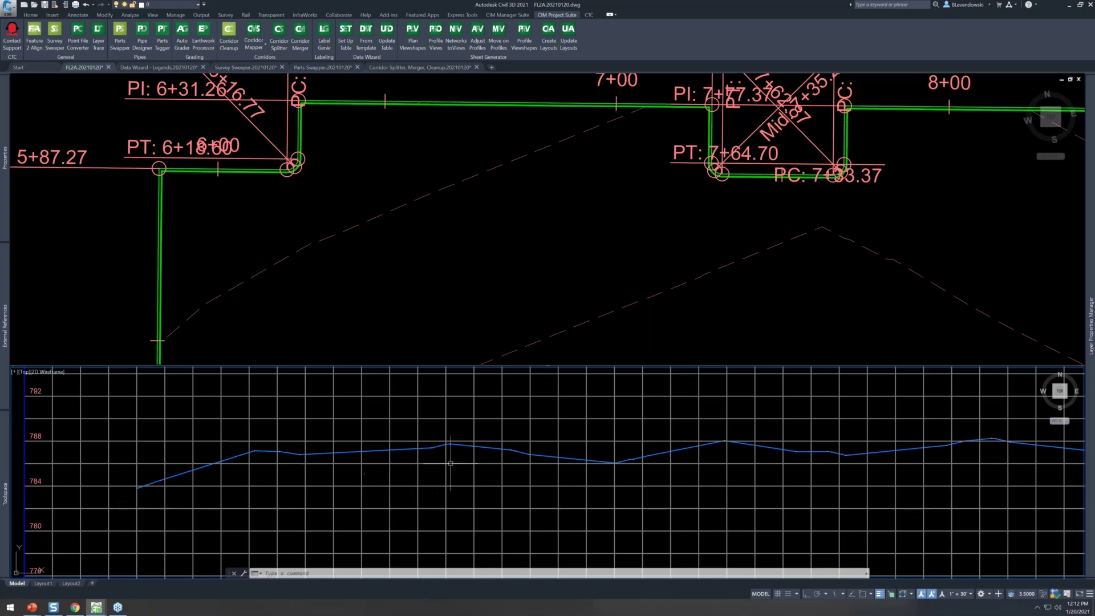
pyautogui.click(399, 451)
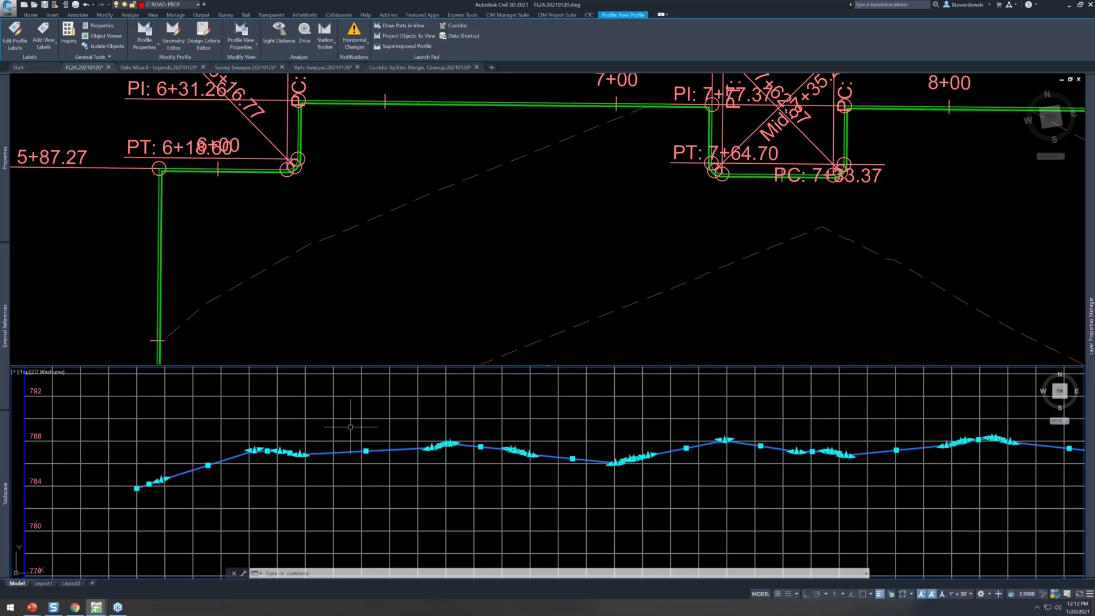
pyautogui.press('Escape')
pyautogui.press('Escape')
pyautogui.press('Escape')
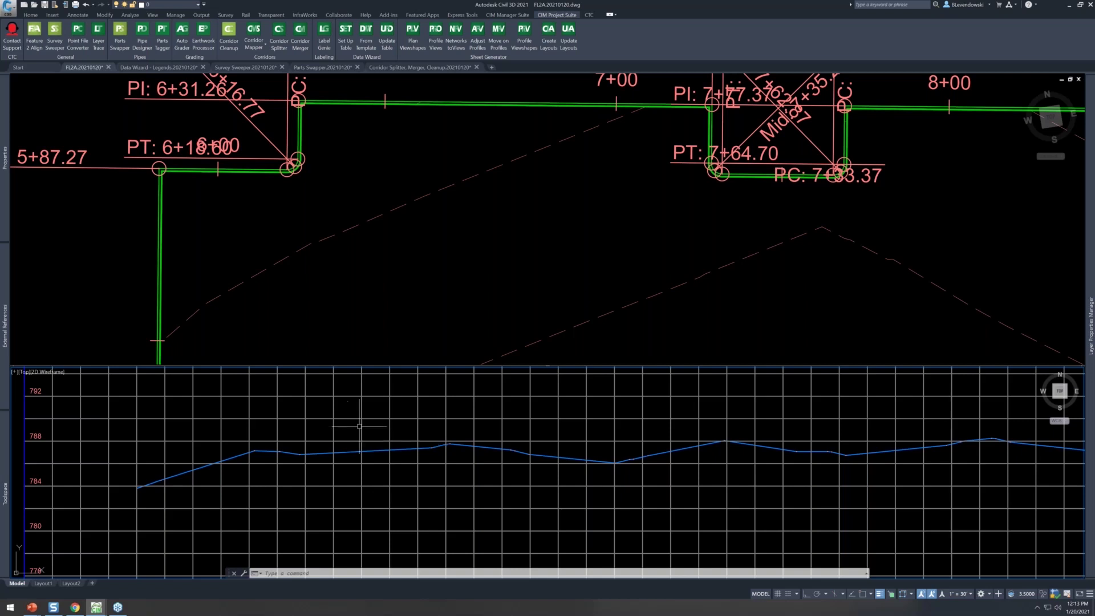
pyautogui.scroll(-2, 739, 441)
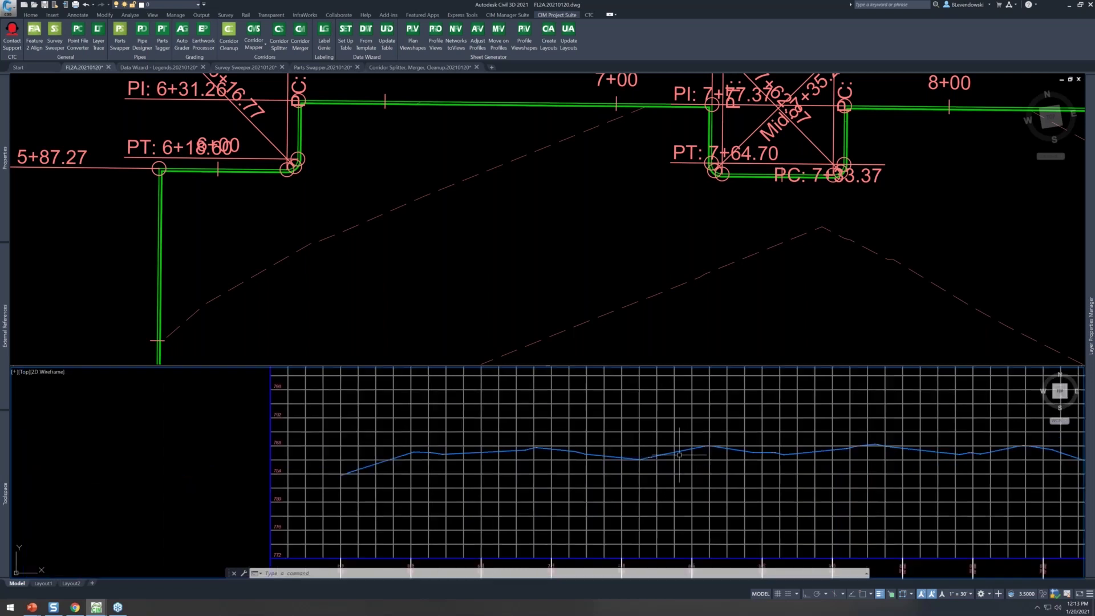
pyautogui.moveTo(758, 438)
pyautogui.mouseDown(button='middle')
pyautogui.moveTo(466, 436)
pyautogui.moveTo(542, 433)
pyautogui.mouseUp(button='middle')
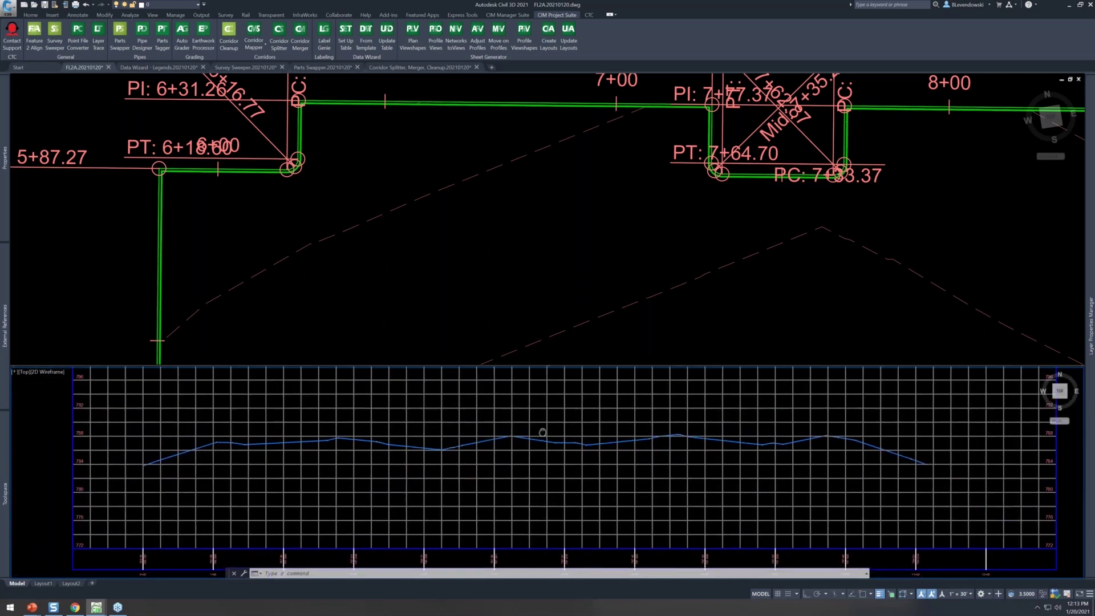
# Switch to model space of the Data Wizard - Legends.20210120 drawing and select the inner curb line at the road's rounded corner.
pyautogui.click(157, 68)
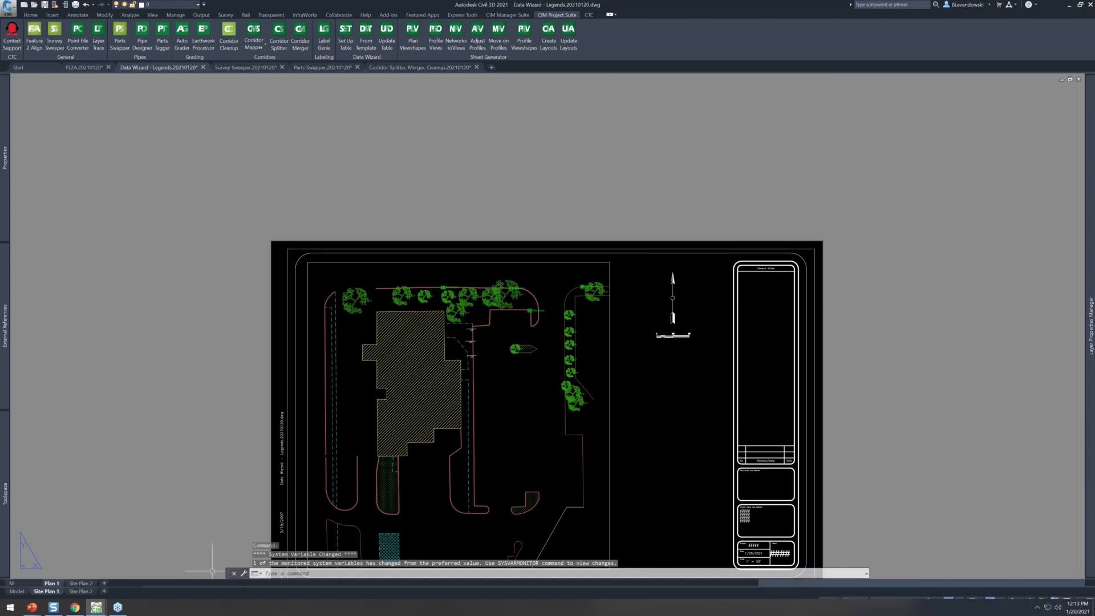
pyautogui.click(17, 591)
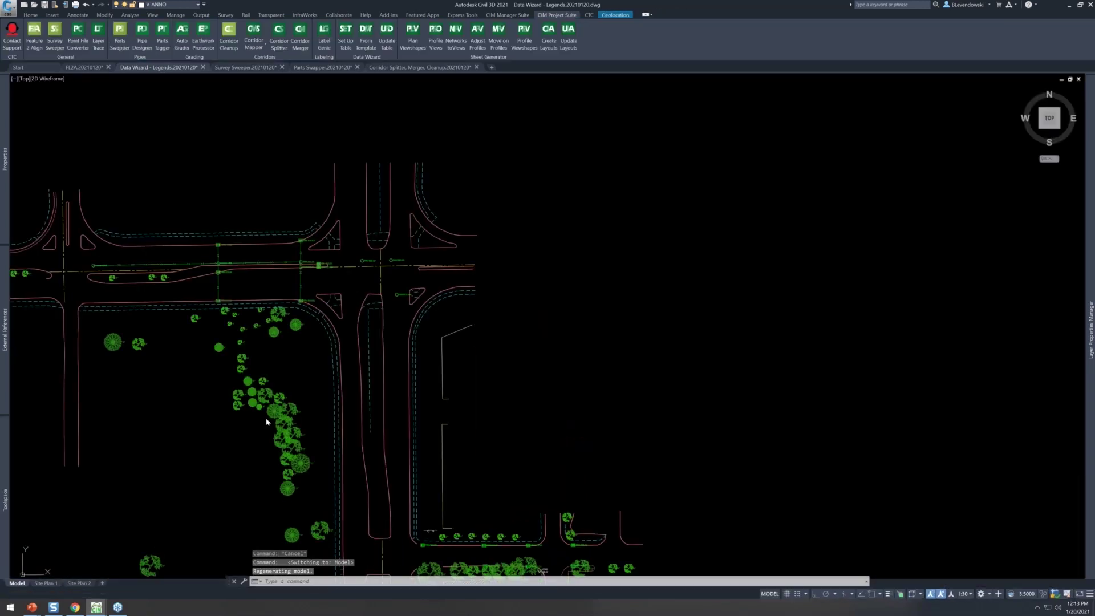
pyautogui.moveTo(102, 331); pyautogui.dragTo(527, 418, button='middle')
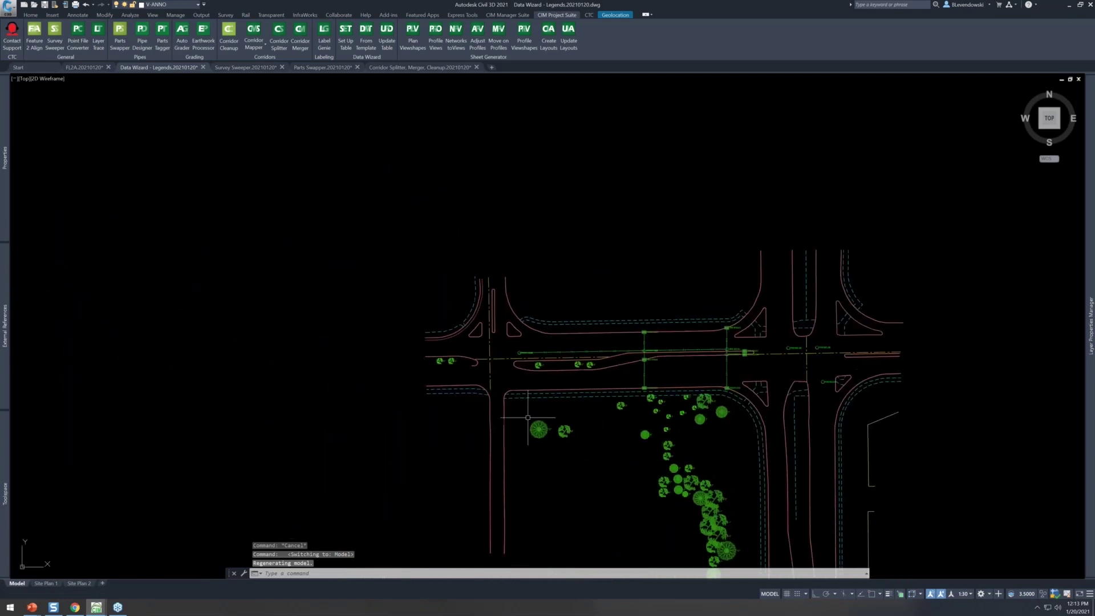
pyautogui.scroll(4, 479, 391)
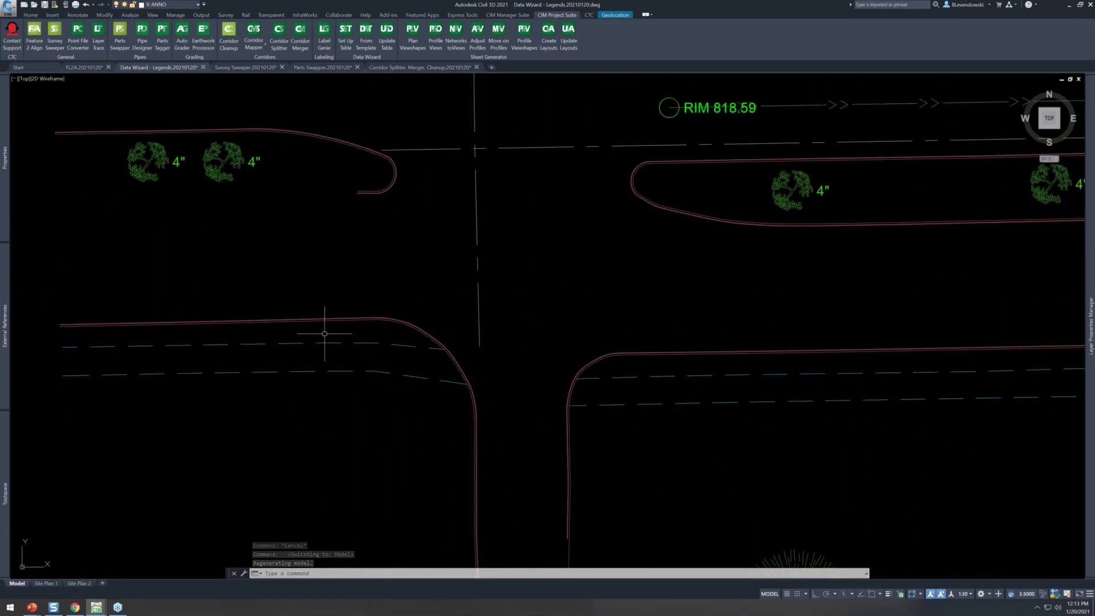
pyautogui.moveTo(324, 333); pyautogui.dragTo(367, 325, button='middle')
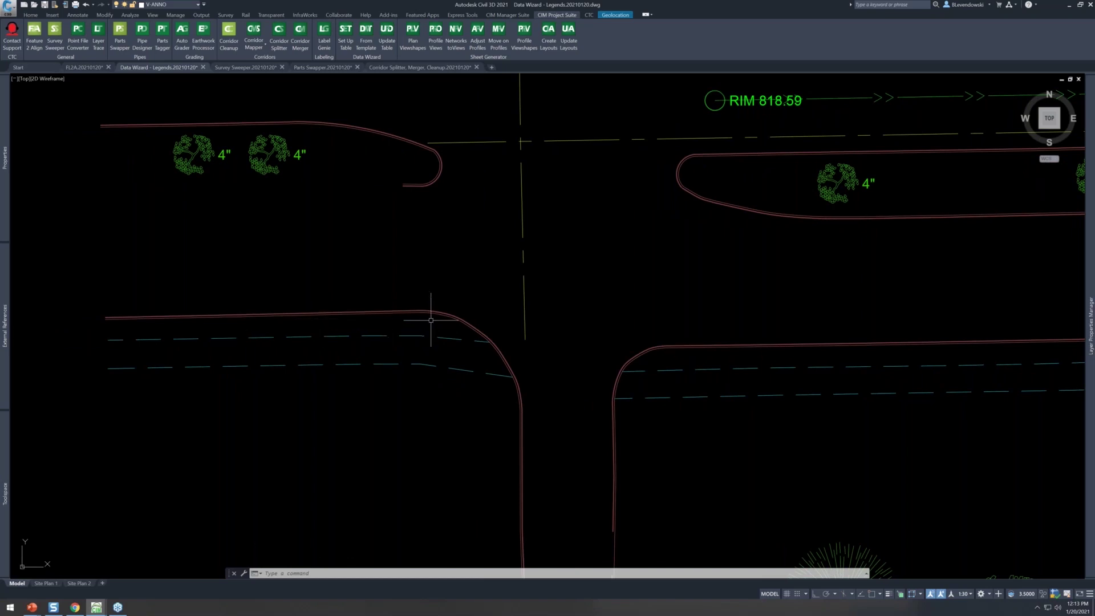
pyautogui.scroll(2, 432, 312)
pyautogui.scroll(4, 433, 312)
pyautogui.scroll(2, 432, 313)
pyautogui.click(417, 297)
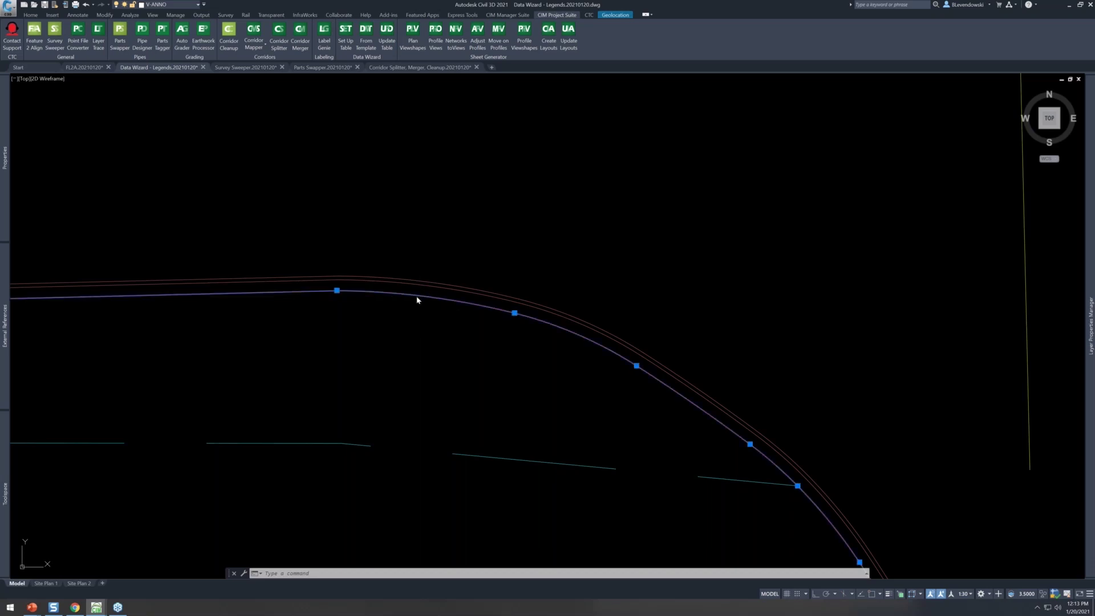
# Convert the curb figure at the road's rounded corner to a centerline alignment named BOC 2 with a profile to draw in a profile view.
pyautogui.scroll(-2, 448, 318)
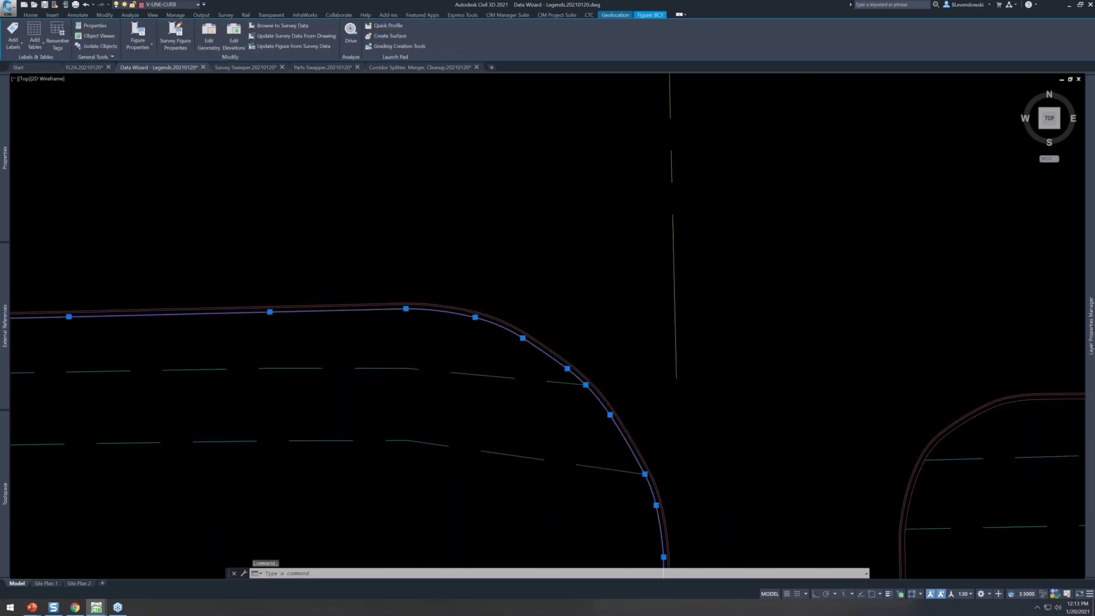
pyautogui.scroll(-2, 306, 315)
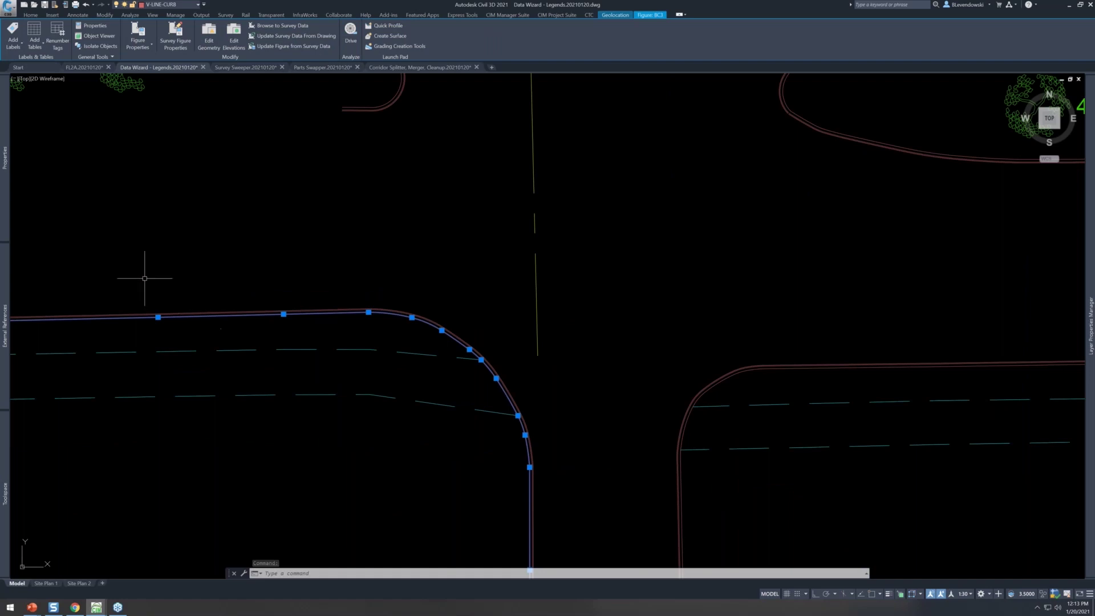
pyautogui.moveTo(144, 278); pyautogui.dragTo(254, 276, button='middle')
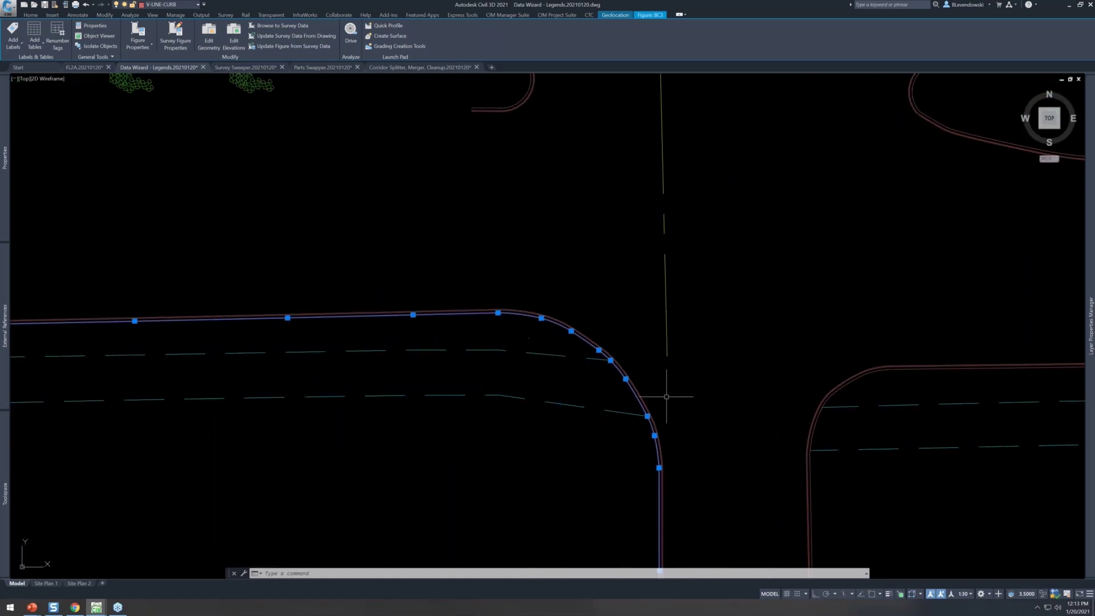
pyautogui.moveTo(350, 386)
pyautogui.mouseDown(button='middle')
pyautogui.moveTo(435, 391)
pyautogui.moveTo(335, 384)
pyautogui.mouseUp(button='middle')
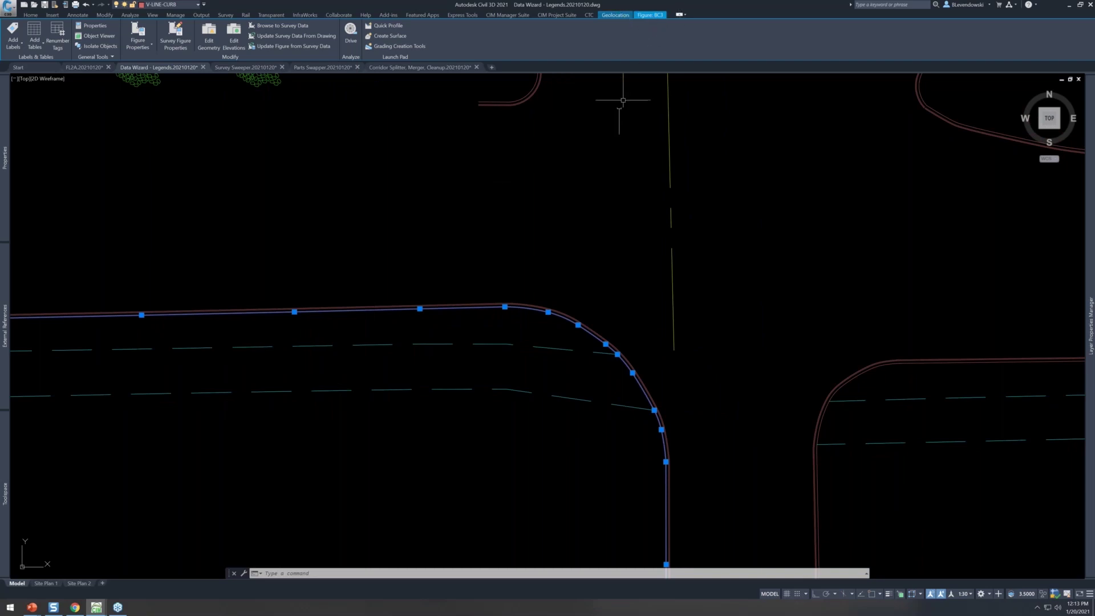
pyautogui.click(565, 14)
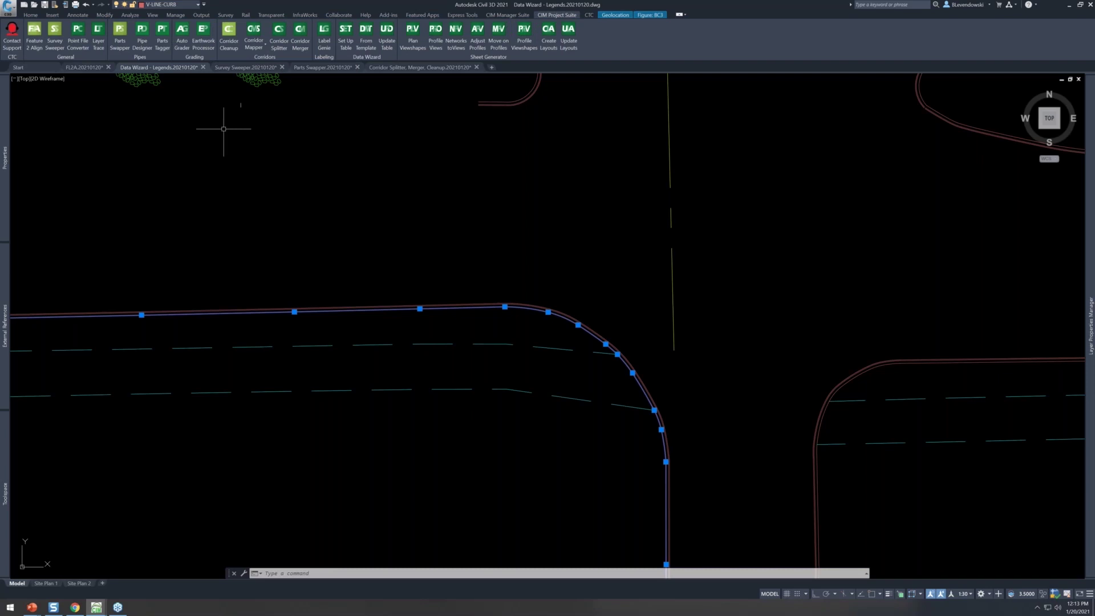
pyautogui.click(25, 46)
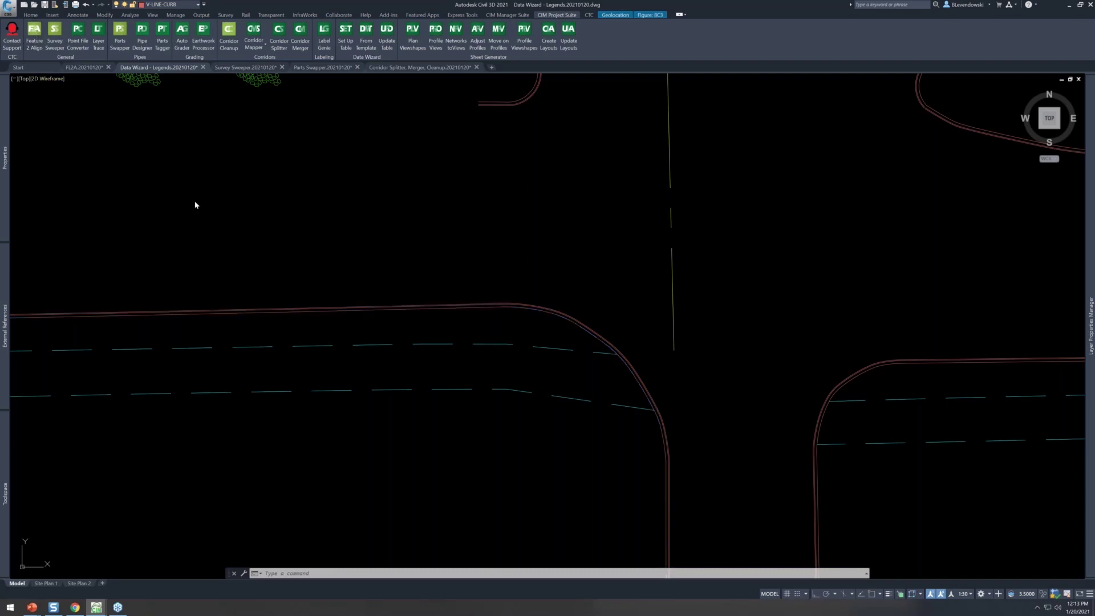
pyautogui.scroll(3, 295, 319)
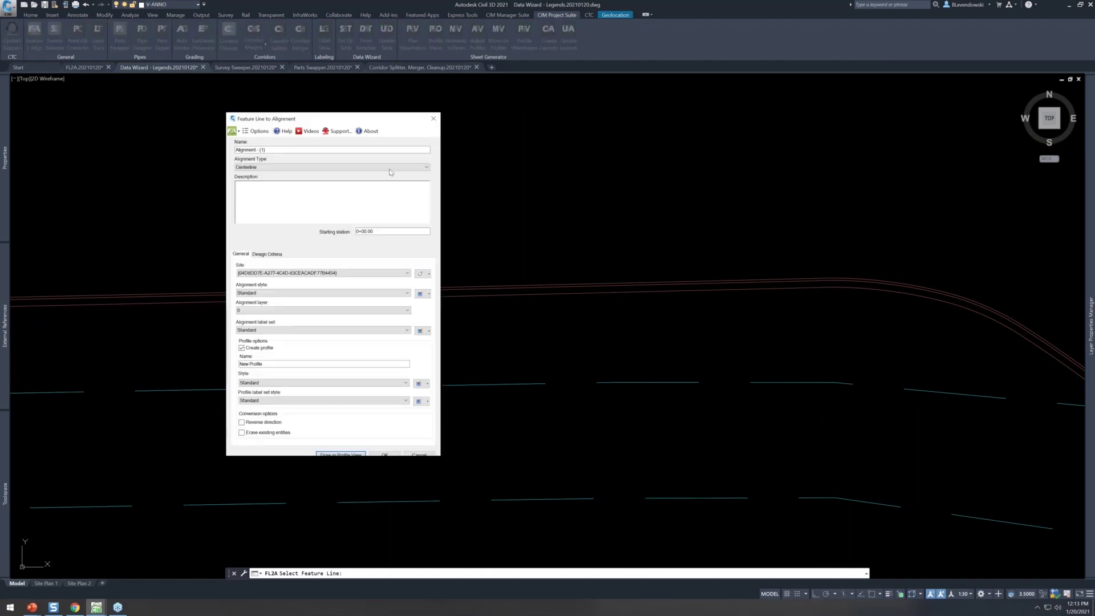
pyautogui.moveTo(288, 150); pyautogui.dragTo(160, 161)
pyautogui.write('BOC 2')
pyautogui.click(340, 455)
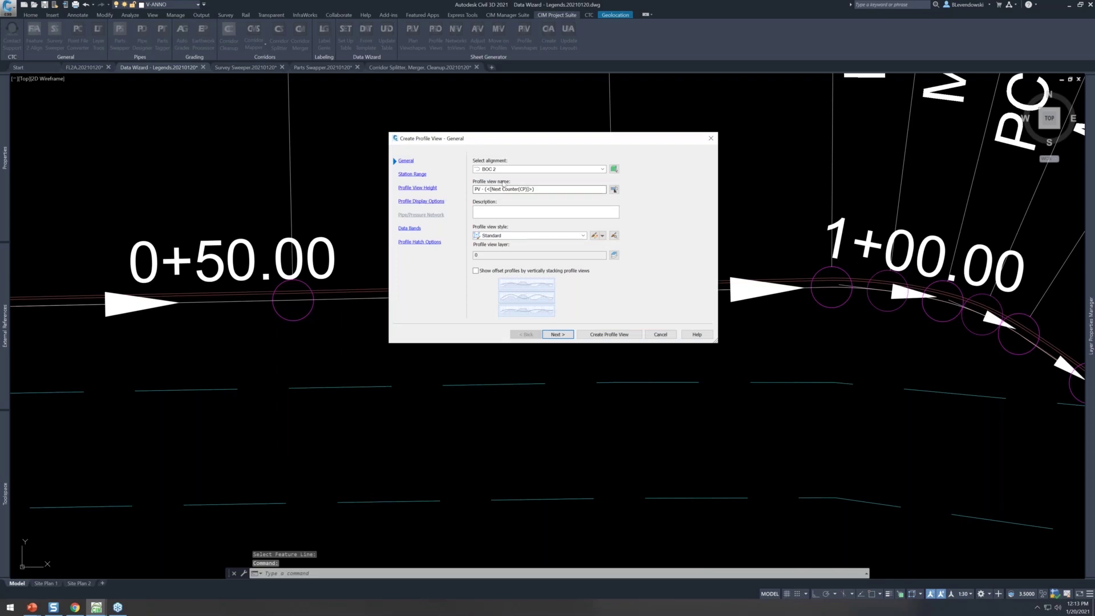
# Create a profile view for the BOC 2 alignment and place its origin in the empty area above the road intersection.
pyautogui.click(609, 334)
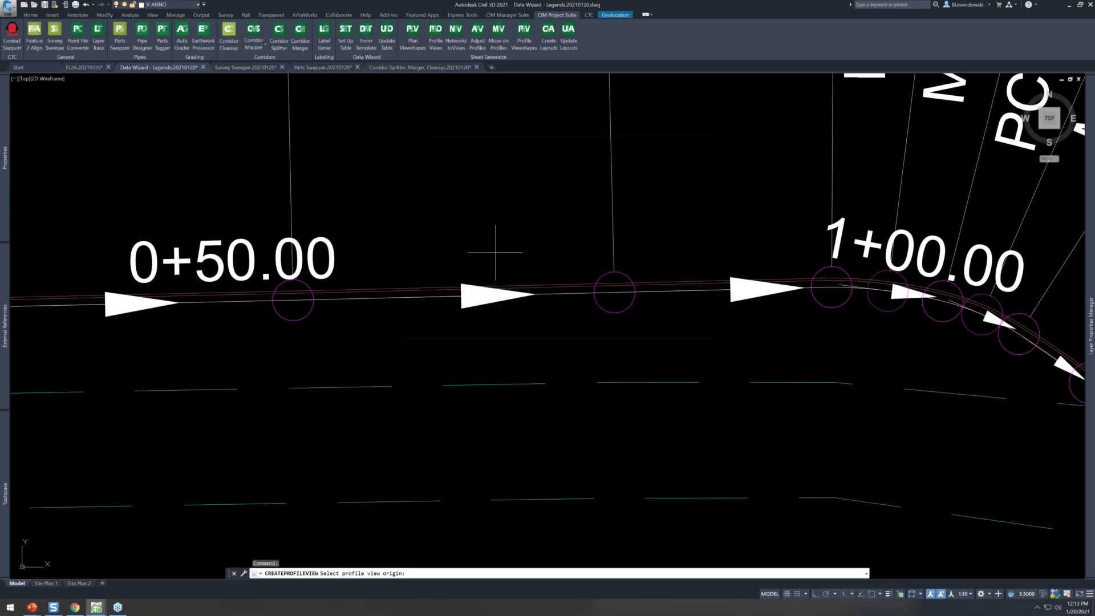
pyautogui.scroll(-8, 566, 208)
pyautogui.moveTo(673, 266)
pyautogui.mouseDown(button='middle')
pyautogui.moveTo(502, 472)
pyautogui.moveTo(455, 597)
pyautogui.mouseUp(button='middle')
pyautogui.click(425, 198)
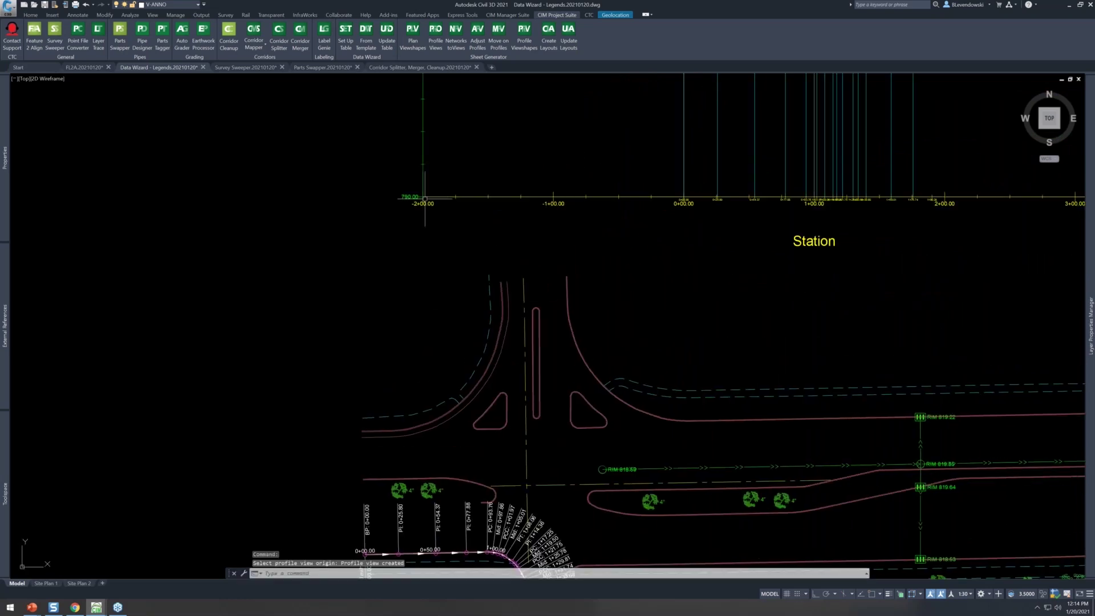
# Examine the BOC 2 profile's grades in the profile view and compare them with the PI and curve station labels along the alignment.
pyautogui.moveTo(643, 208); pyautogui.dragTo(558, 284, button='middle')
pyautogui.scroll(5, 456, 279)
pyautogui.scroll(2, 450, 277)
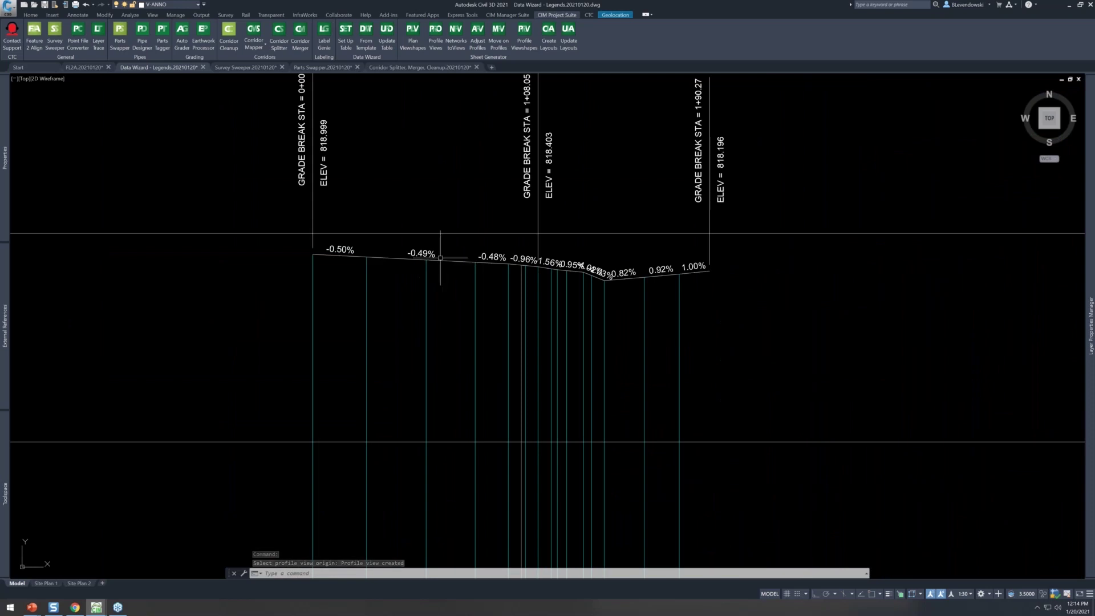
pyautogui.click(441, 258)
pyautogui.press('Escape')
pyautogui.click(440, 259)
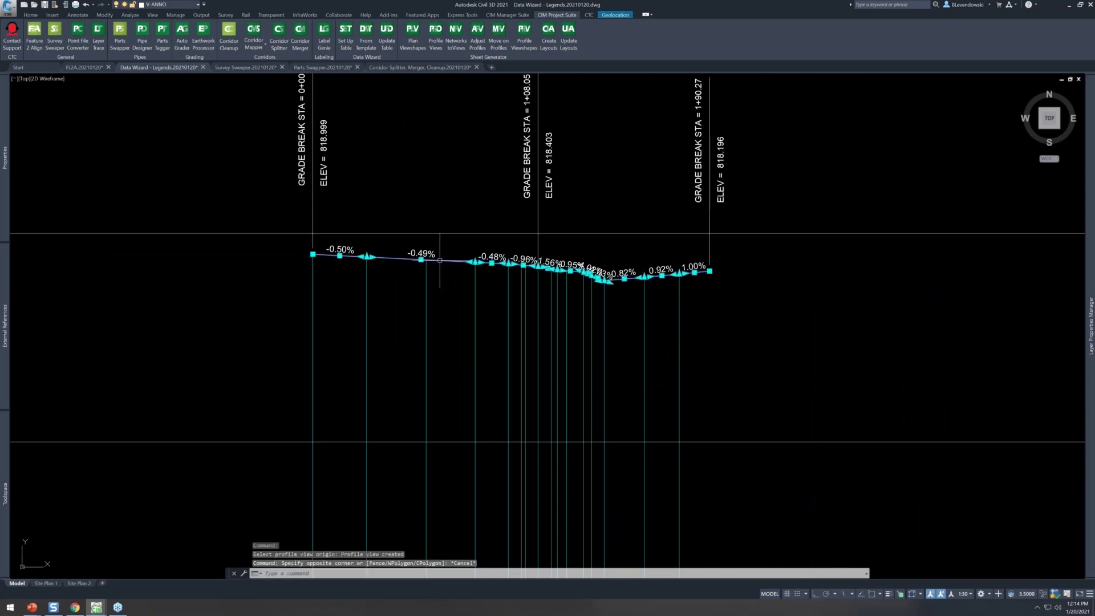
pyautogui.scroll(-6, 462, 320)
pyautogui.moveTo(449, 461); pyautogui.dragTo(513, 399, button='middle')
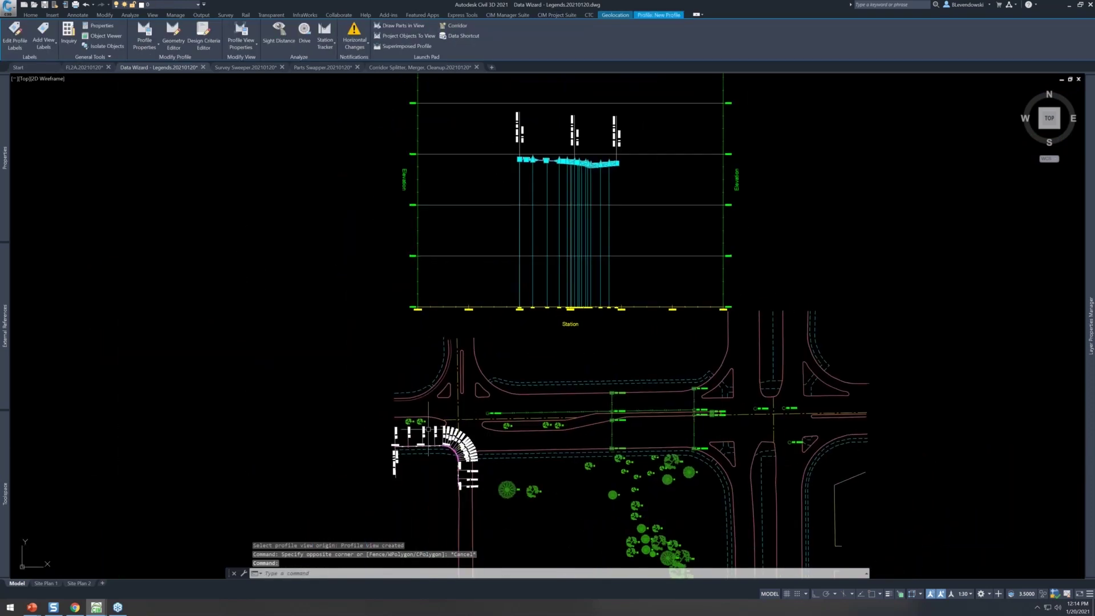
pyautogui.scroll(10, 428, 437)
pyautogui.scroll(2, 420, 448)
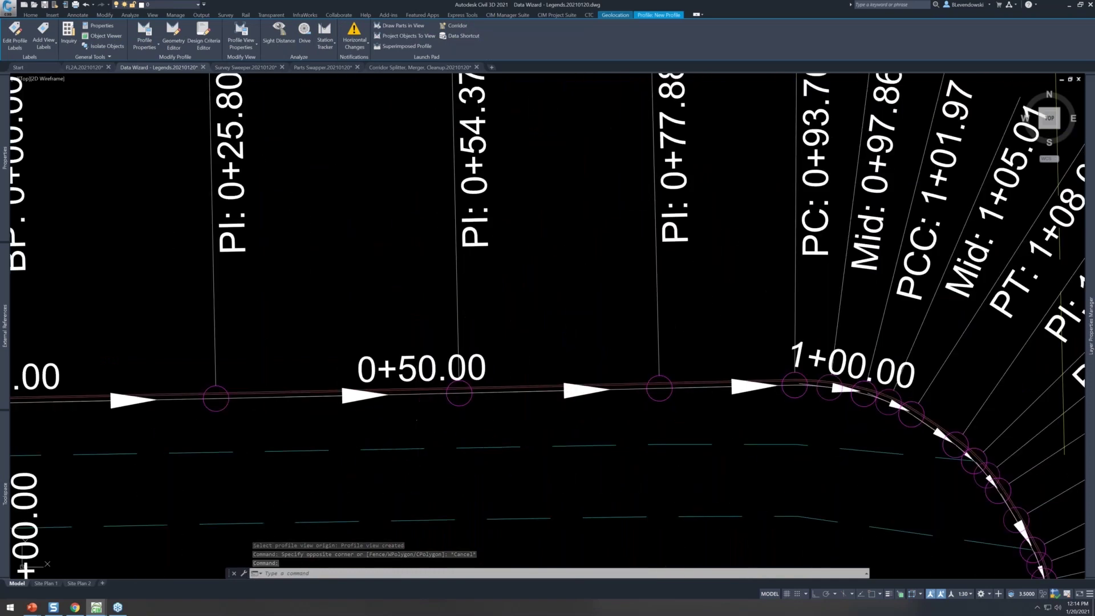
pyautogui.press('Escape')
pyautogui.press('Escape')
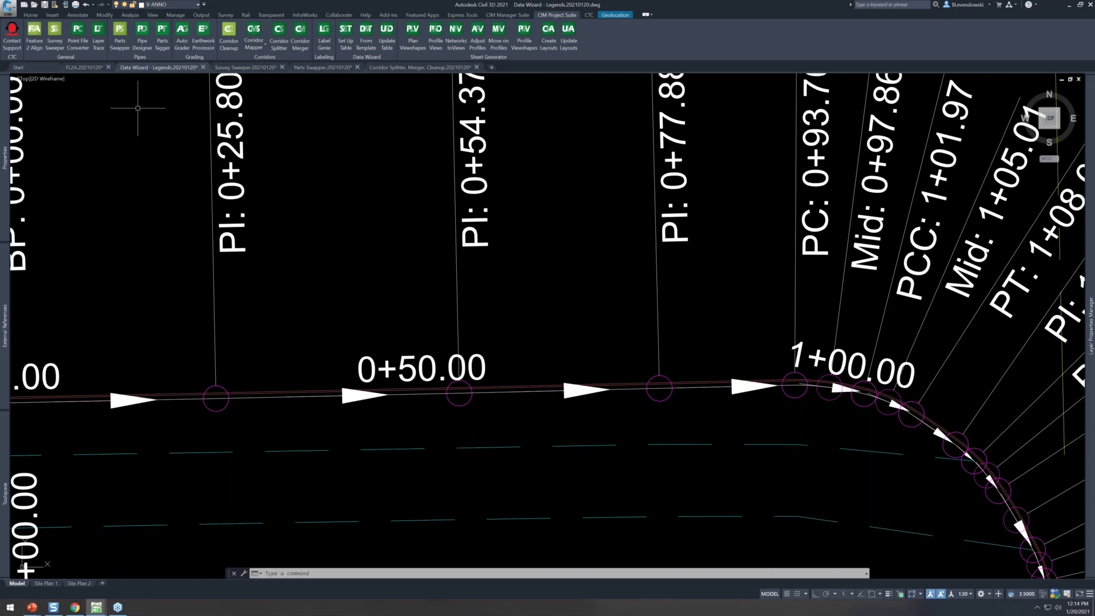
# Switch to the Survey Sweeper.20210120 drawing and examine the concrete edge that cuts diagonally between survey points 294 and 296.
pyautogui.click(262, 68)
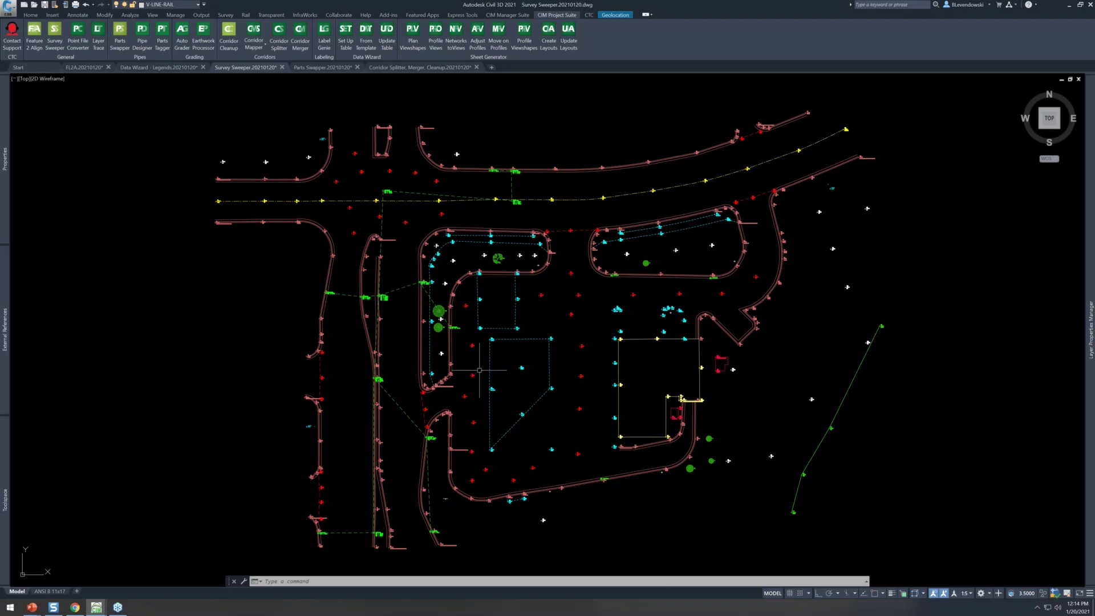
pyautogui.scroll(2, 599, 399)
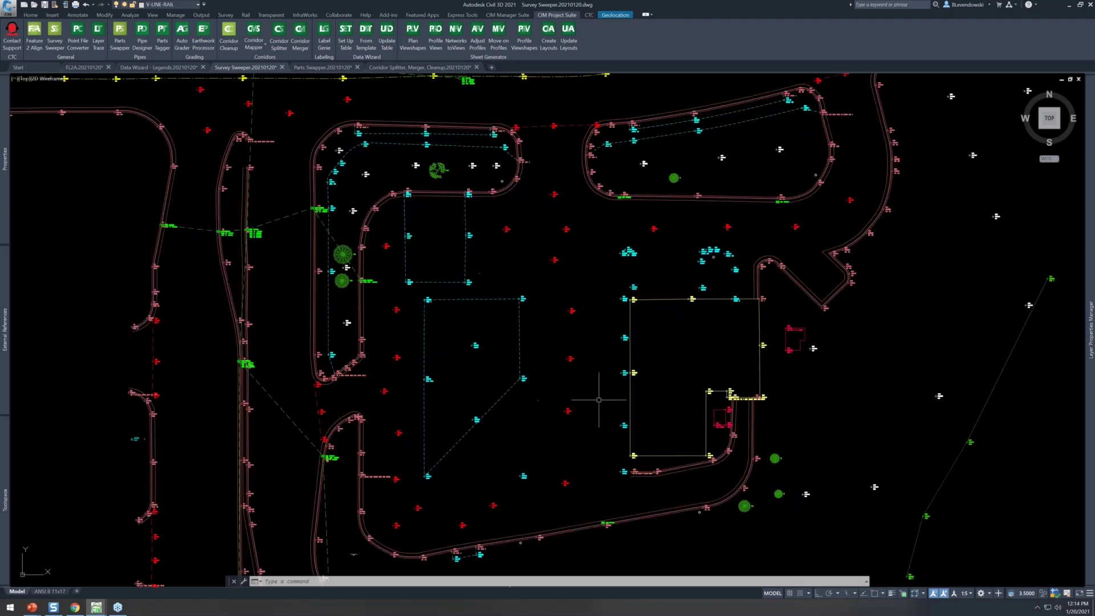
pyautogui.scroll(2, 599, 329)
pyautogui.moveTo(598, 329)
pyautogui.mouseDown(button='middle')
pyautogui.moveTo(532, 320)
pyautogui.moveTo(521, 330)
pyautogui.mouseUp(button='middle')
pyautogui.moveTo(445, 420); pyautogui.dragTo(455, 333, button='middle')
pyautogui.scroll(2, 389, 448)
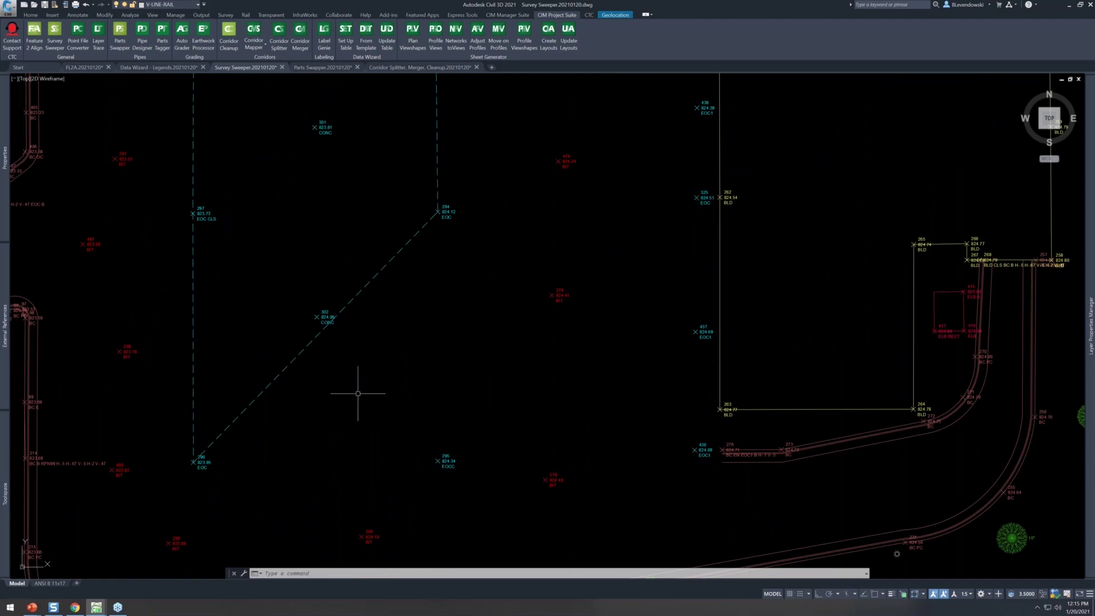
pyautogui.moveTo(396, 362); pyautogui.dragTo(430, 403, button='middle')
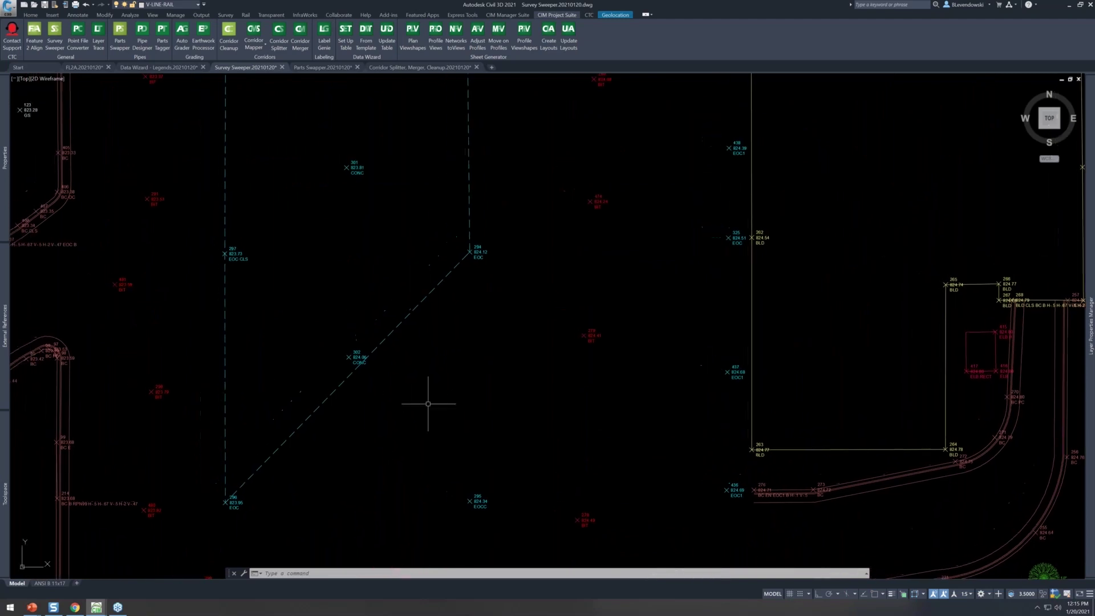
# Correct the description of survey point 295, at the missing corner of the concrete outline, to EOC.
pyautogui.click(480, 506)
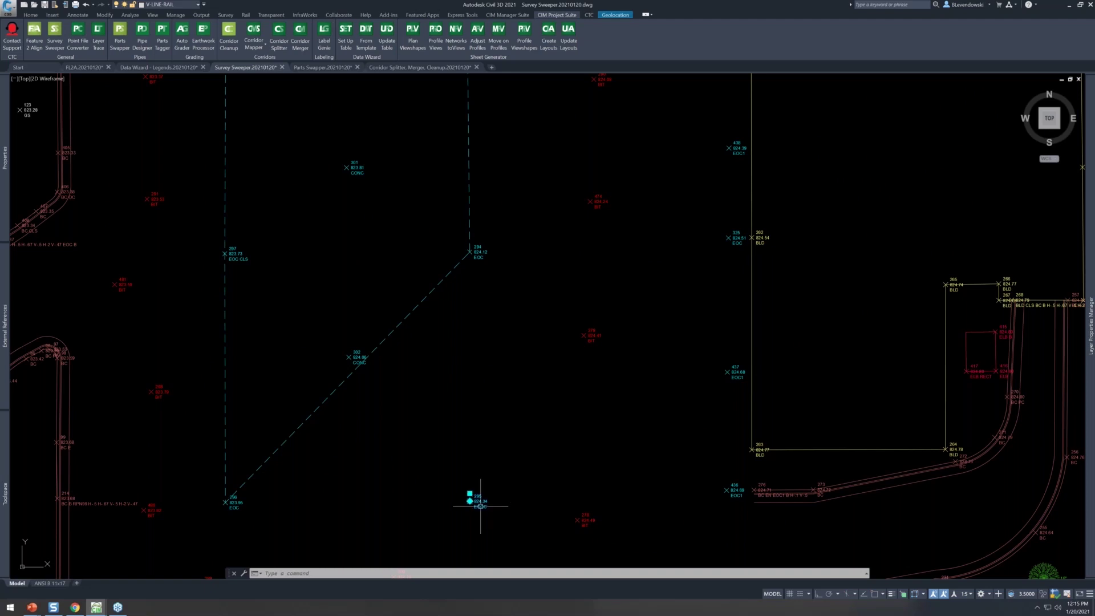
pyautogui.rightClick(526, 406)
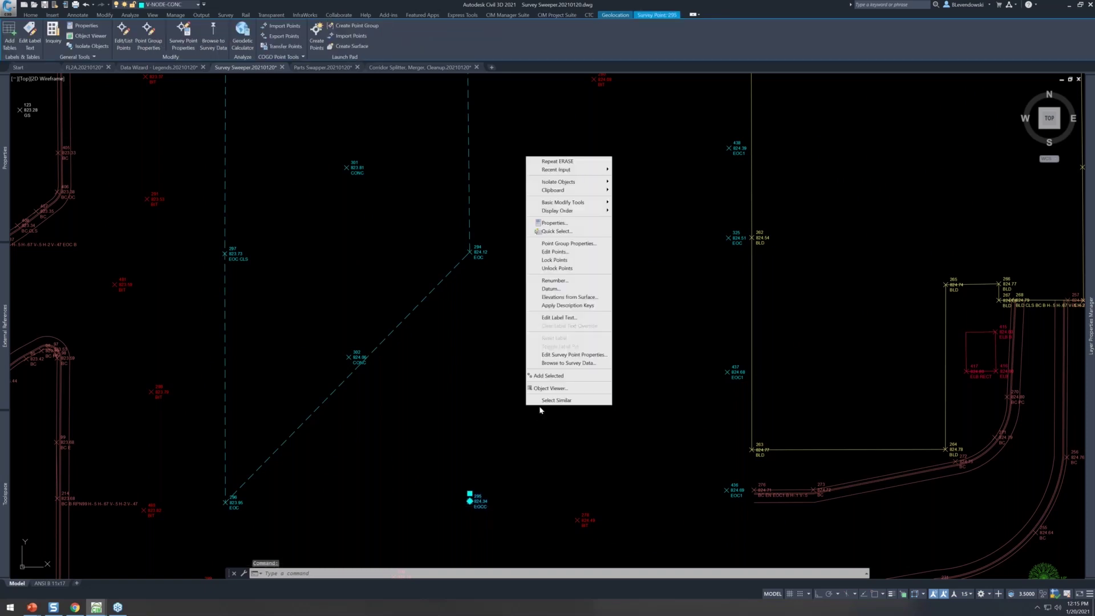
pyautogui.click(575, 354)
pyautogui.click(449, 231)
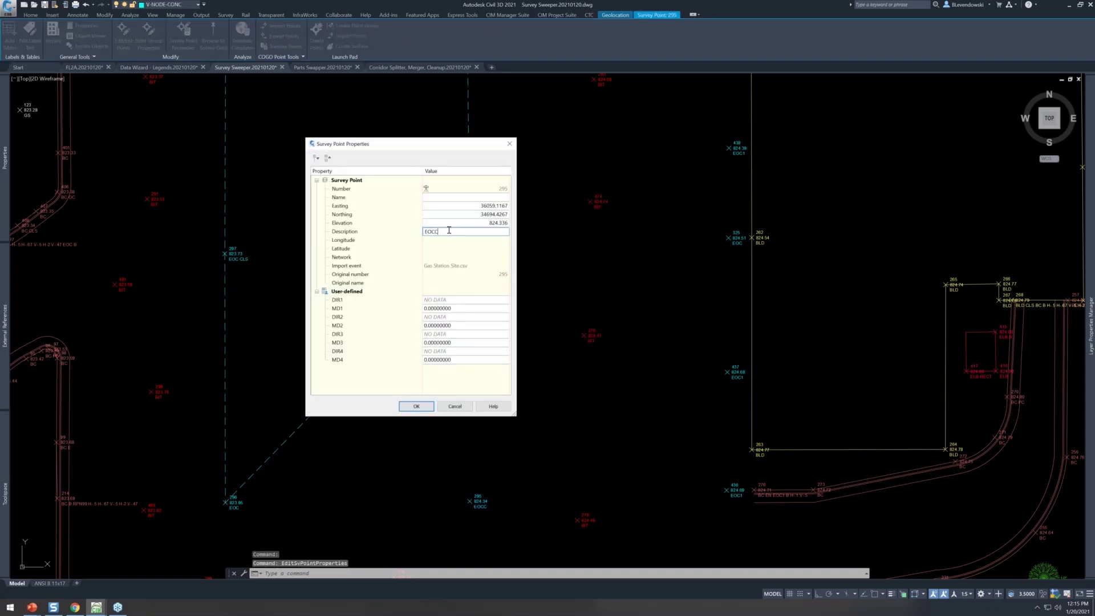
pyautogui.press('Return')
pyautogui.click(422, 409)
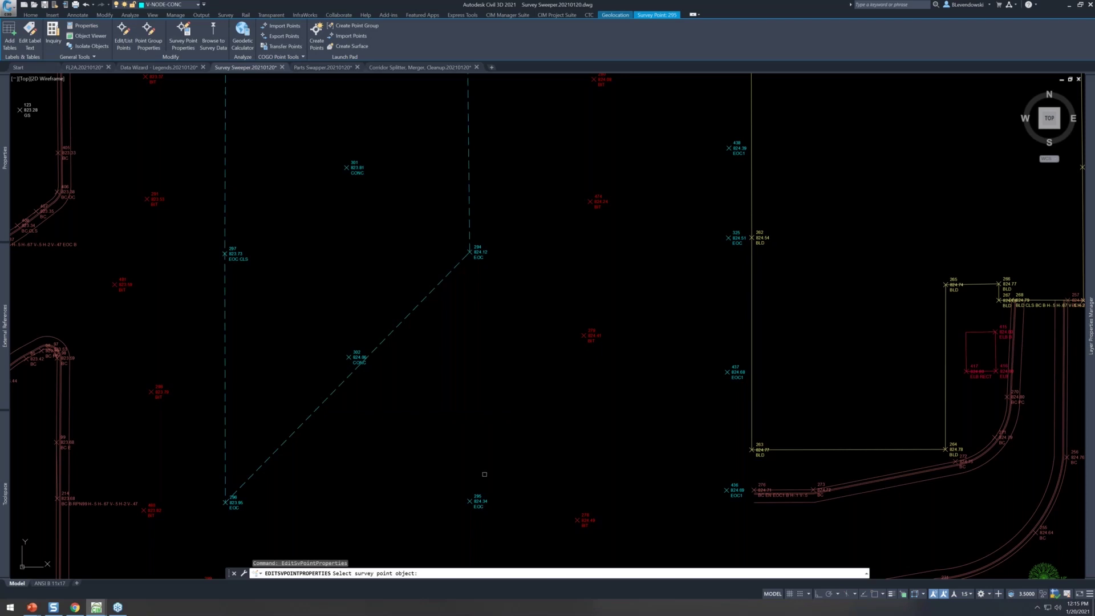
# Set the description of survey point 436, beside the building's lower corner, to EOC1 B.
pyautogui.click(475, 253)
pyautogui.click(729, 489)
pyautogui.click(457, 228)
pyautogui.click(460, 229)
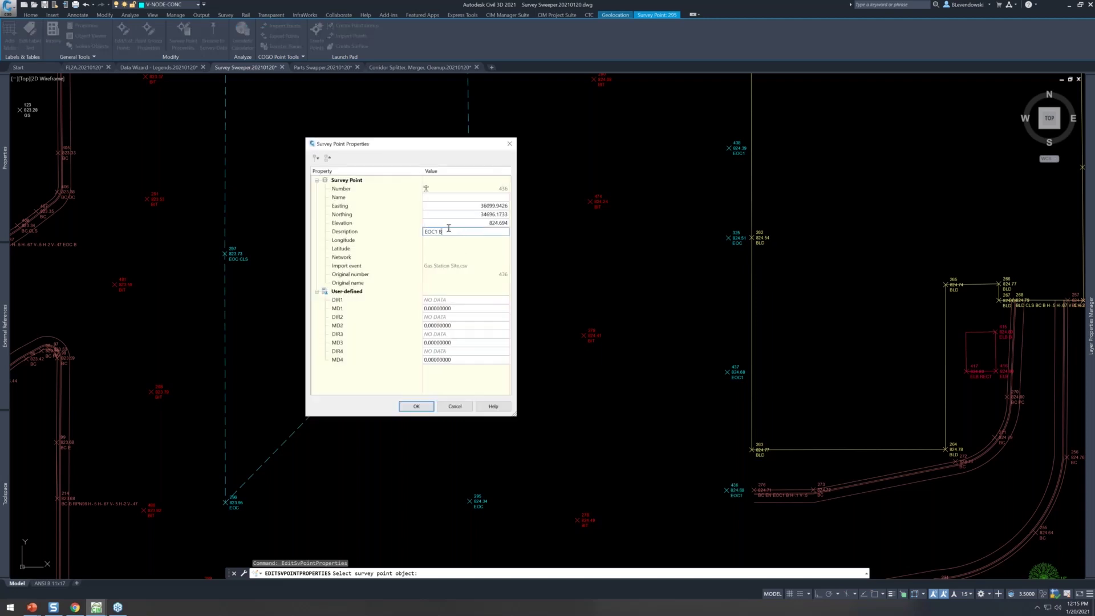
pyautogui.click(416, 406)
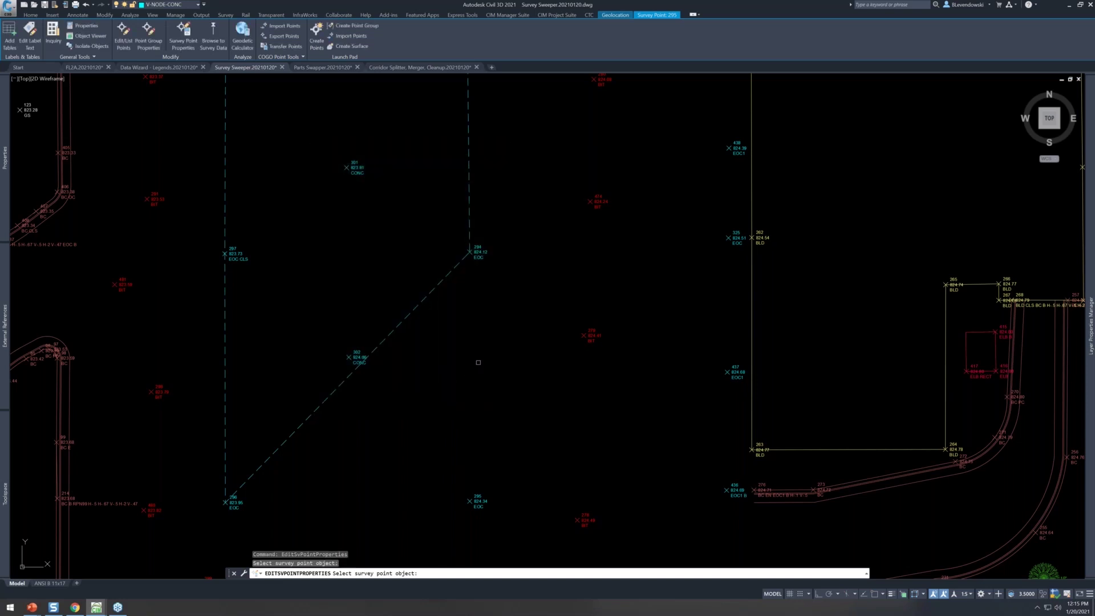
# Finish editing survey points and update the linework with the CTC prefix database and code set, by import order, inserting figure objects.
pyautogui.press('Return')
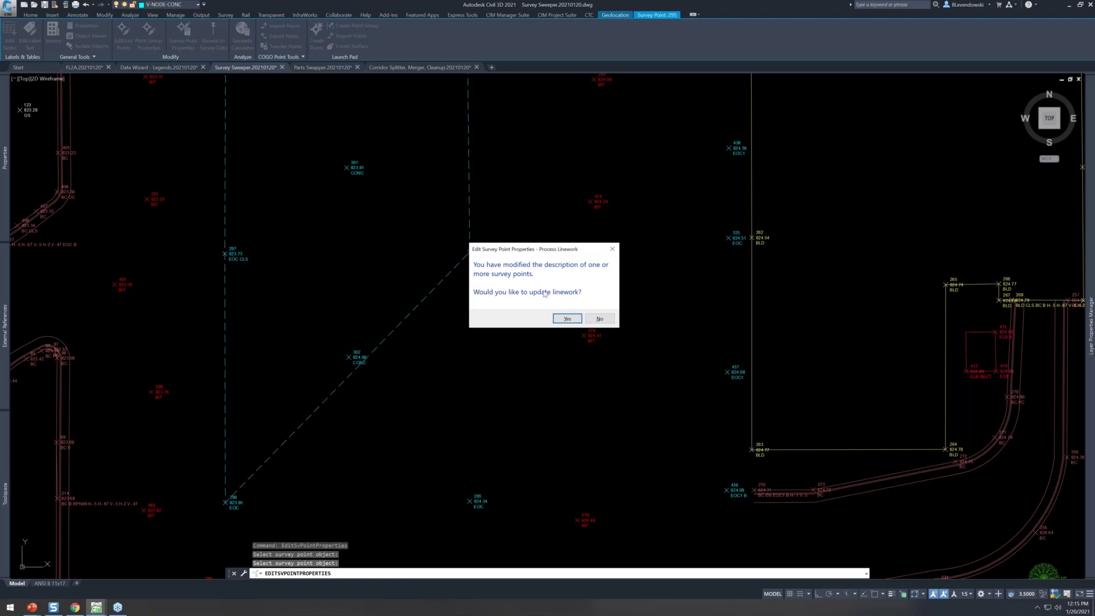
pyautogui.click(570, 320)
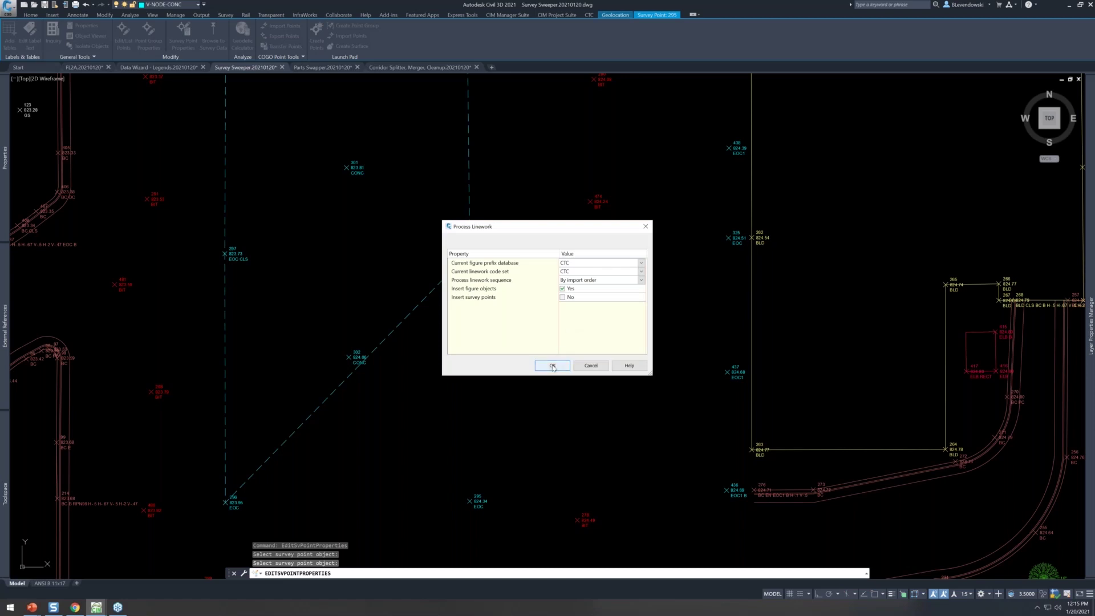
pyautogui.click(553, 365)
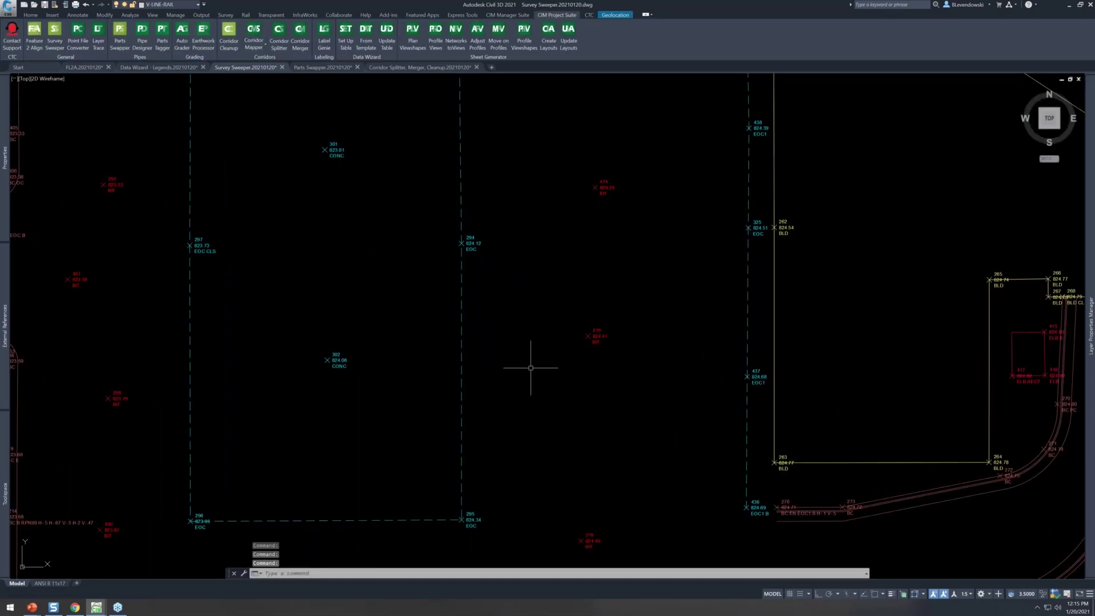
# Inspect the reprocessed linework, including the building figure's diagonal edge and the EOC figure with a large arc in the curbed island.
pyautogui.scroll(-2, 502, 396)
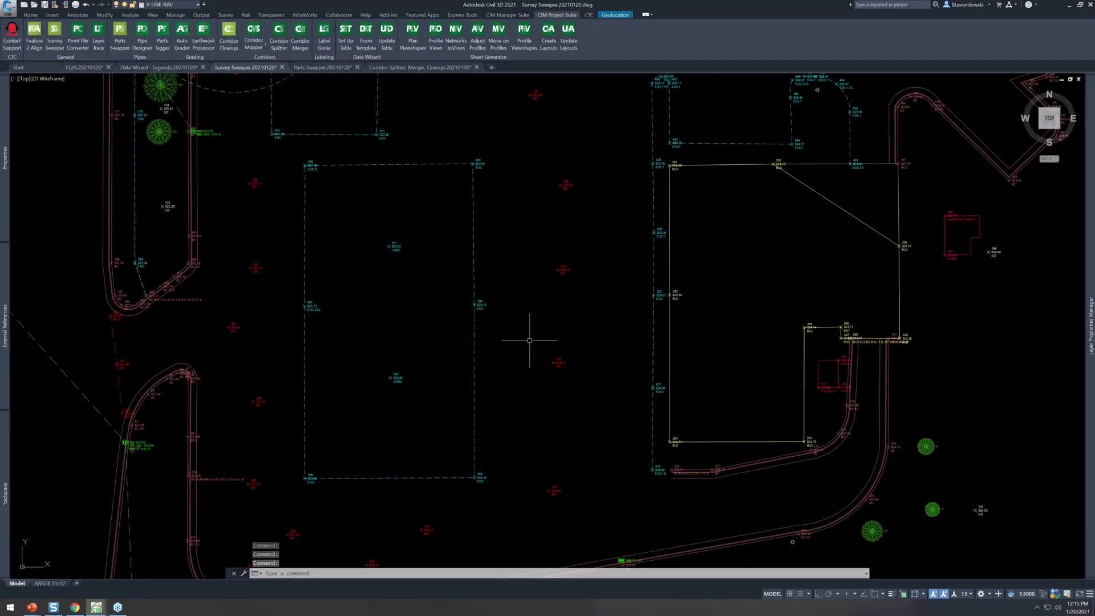
pyautogui.moveTo(530, 345); pyautogui.dragTo(456, 364, button='middle')
pyautogui.moveTo(676, 322); pyautogui.dragTo(576, 382, button='middle')
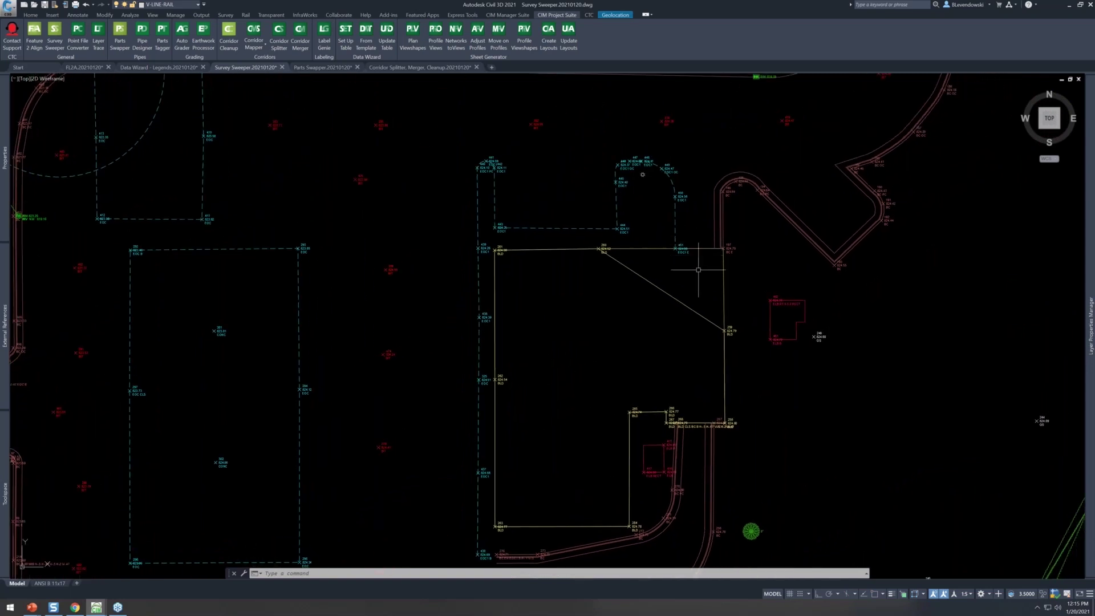
pyautogui.moveTo(661, 265); pyautogui.dragTo(724, 304, button='middle')
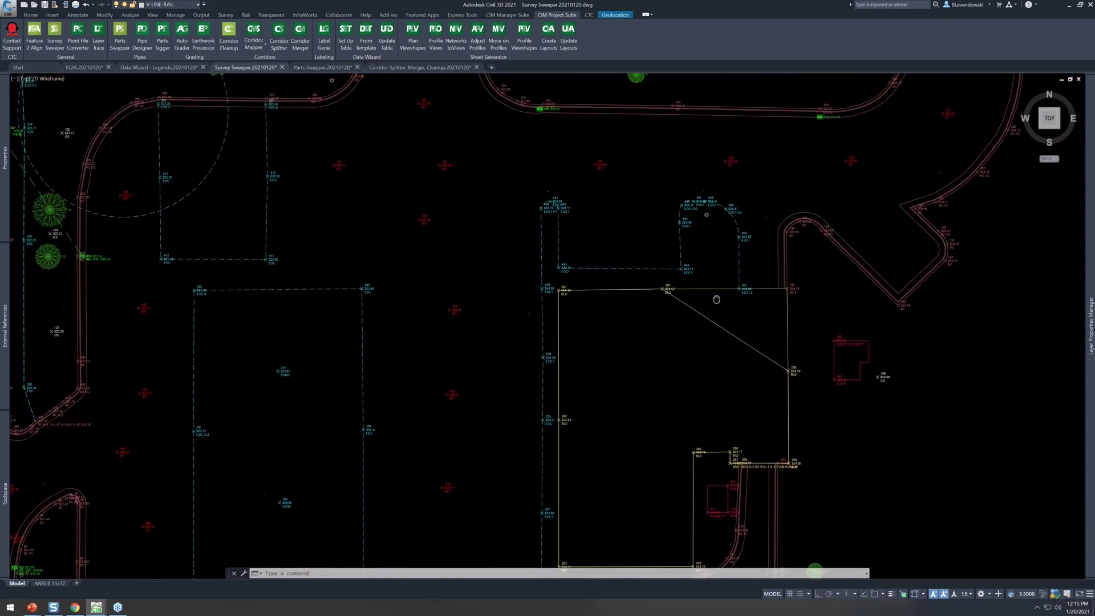
pyautogui.scroll(2, 764, 316)
pyautogui.click(729, 346)
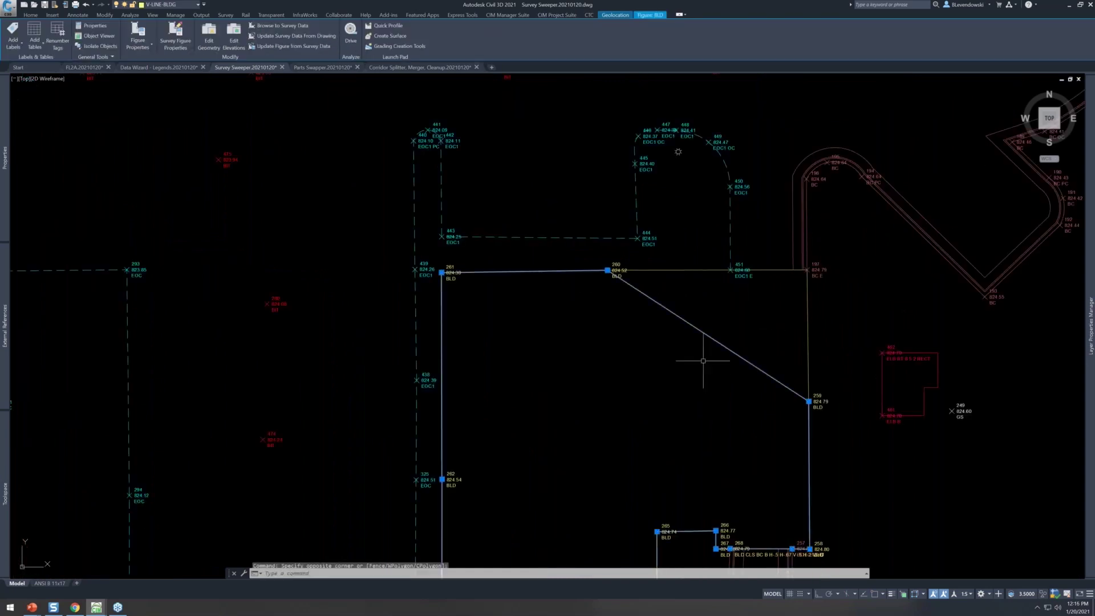
pyautogui.scroll(-4, 770, 351)
pyautogui.press('Escape')
pyautogui.press('Escape')
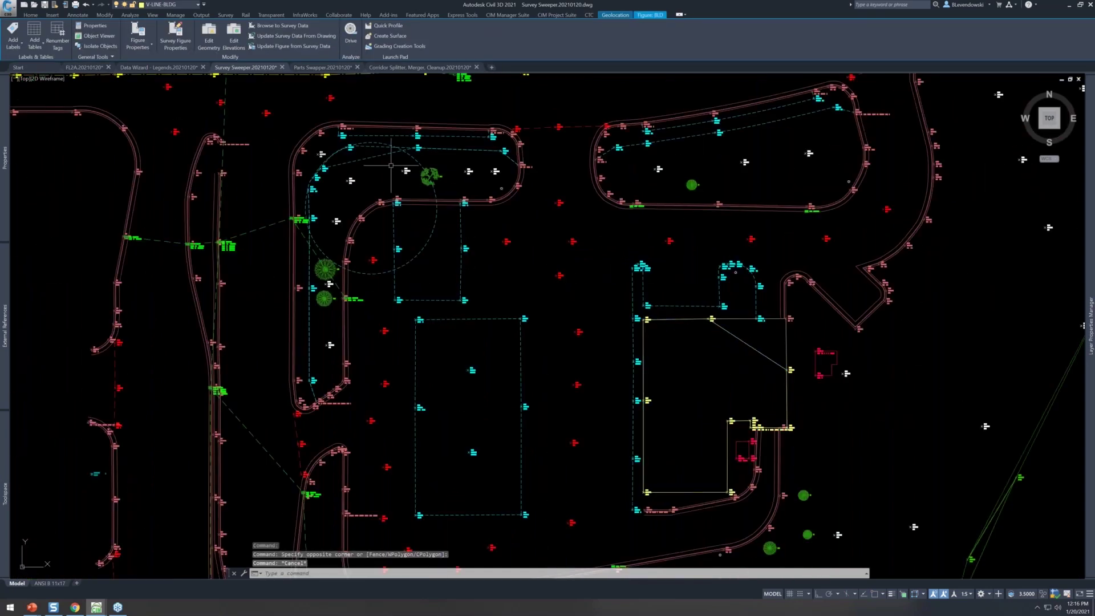
pyautogui.click(409, 152)
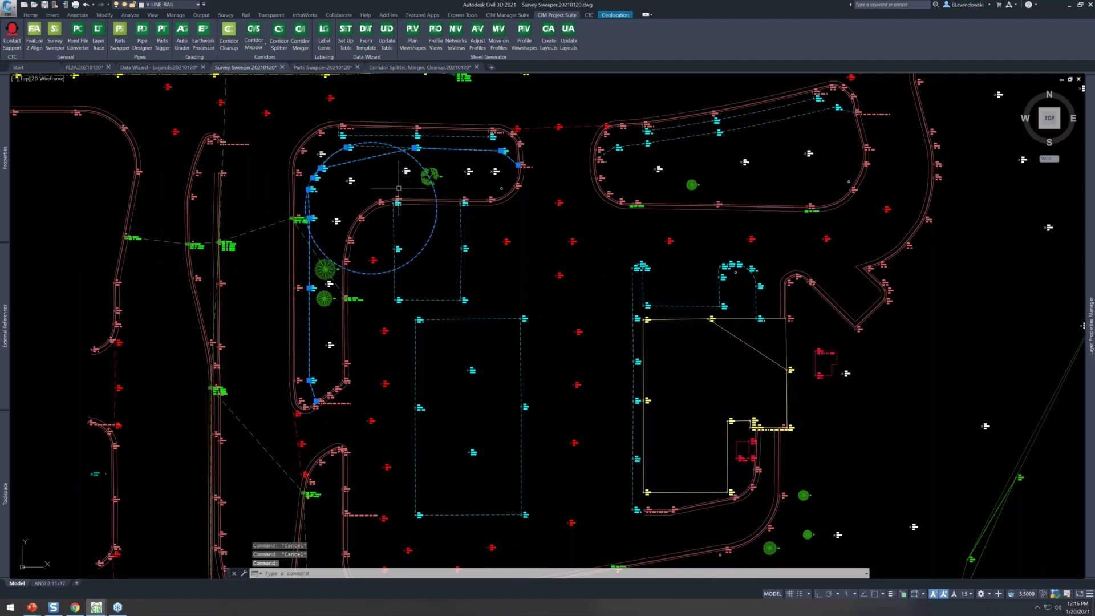
pyautogui.scroll(2, 409, 152)
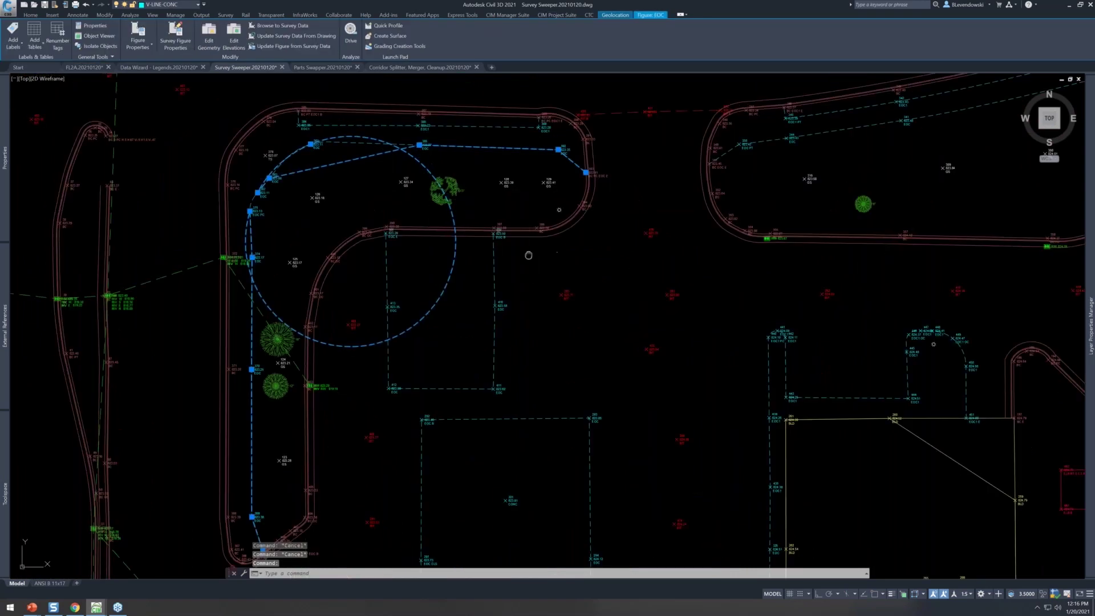
# Check the survey figure properties of the EOC figure with the large arc in the curbed island, leaving them unchanged.
pyautogui.moveTo(477, 232); pyautogui.dragTo(383, 214, button='middle')
pyautogui.rightClick(350, 157)
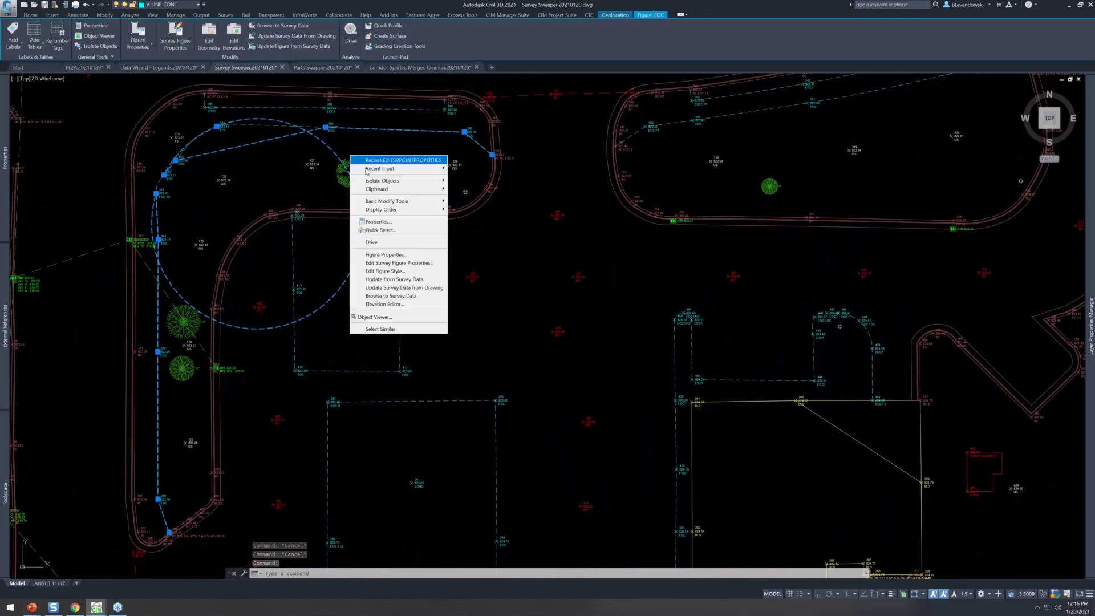
pyautogui.click(398, 263)
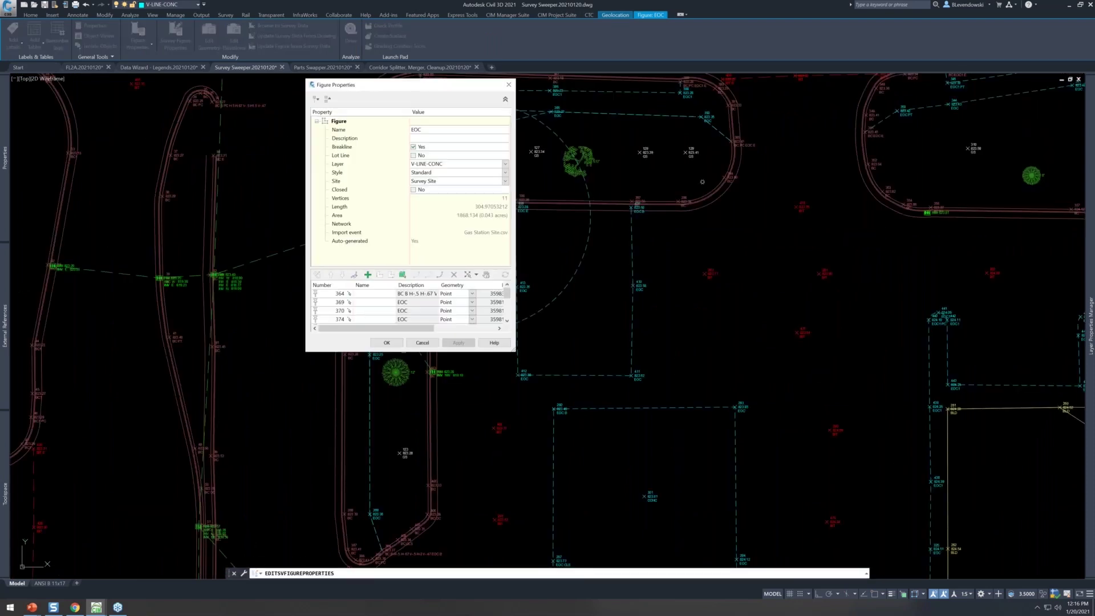
pyautogui.click(422, 342)
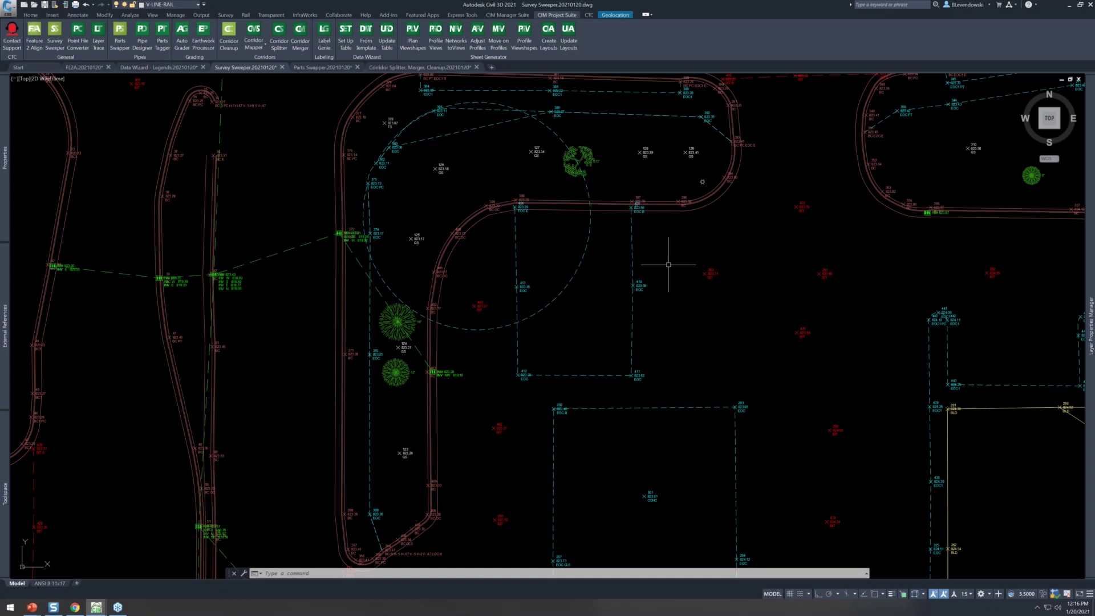
# Examine the extent of the building figure with the diagonal edge by highlighting it, and clear the selection.
pyautogui.moveTo(583, 283)
pyautogui.mouseDown(button='middle')
pyautogui.moveTo(442, 238)
pyautogui.moveTo(364, 151)
pyautogui.moveTo(341, 101)
pyautogui.mouseUp(button='middle')
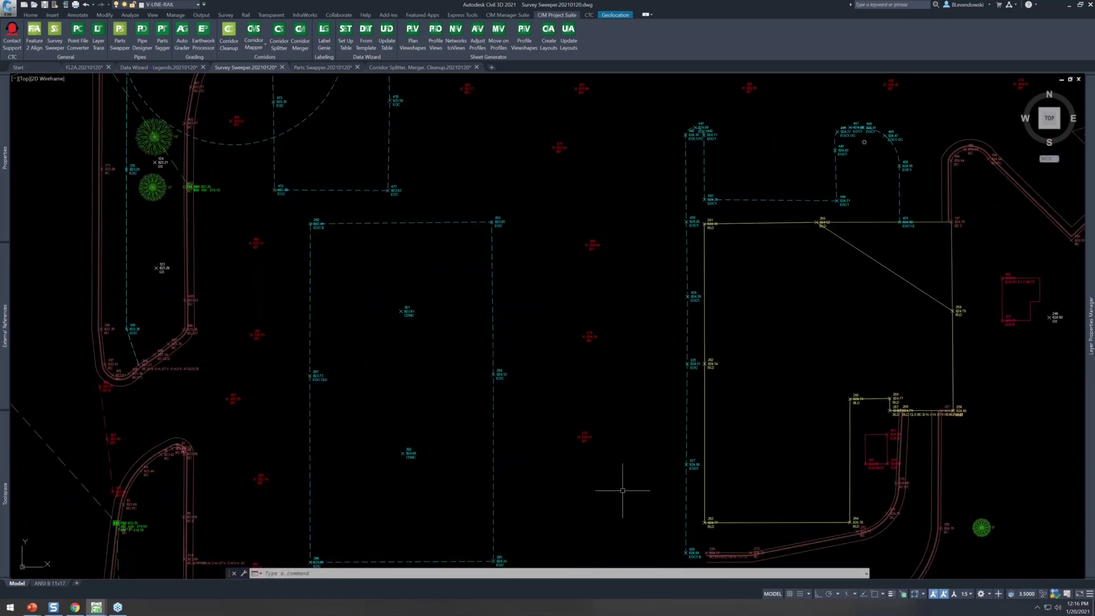
pyautogui.click(870, 261)
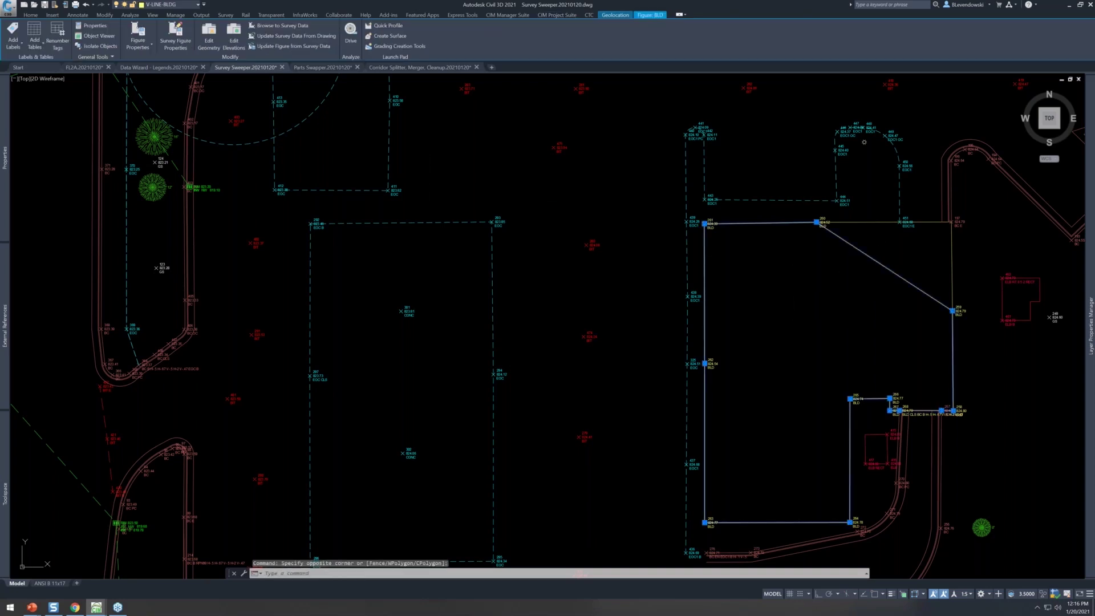
pyautogui.press('Escape')
pyautogui.press('Escape')
pyautogui.press('Escape')
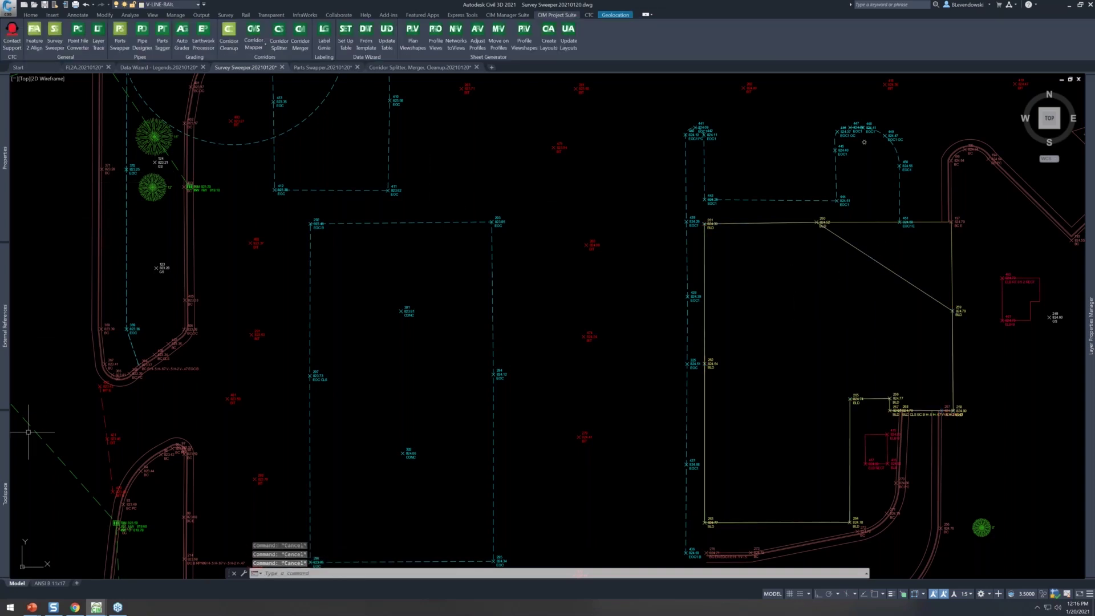
# Look through the figures list of the SDB Survey Sweeper database, including the commands available for figures and the flagged BC entries.
pyautogui.moveTo(8, 456)
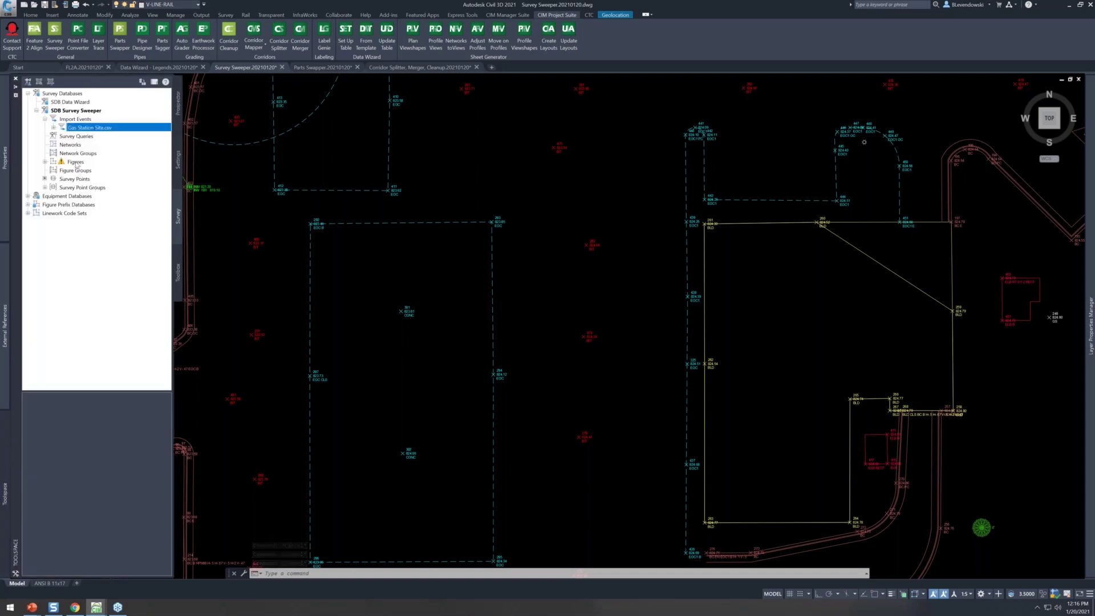
pyautogui.click(77, 162)
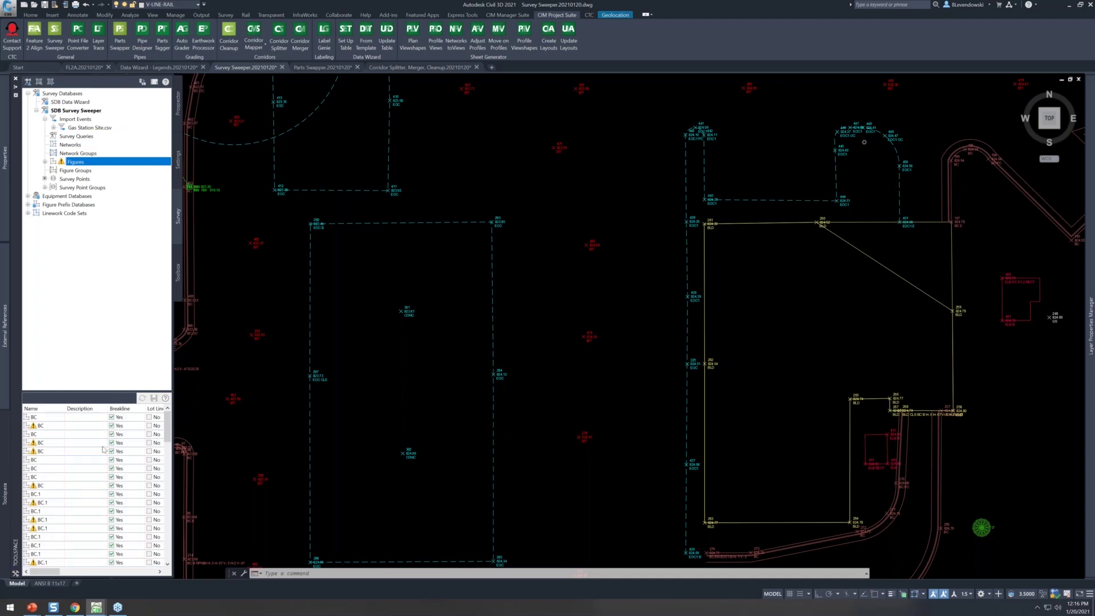
pyautogui.scroll(-2, 55, 505)
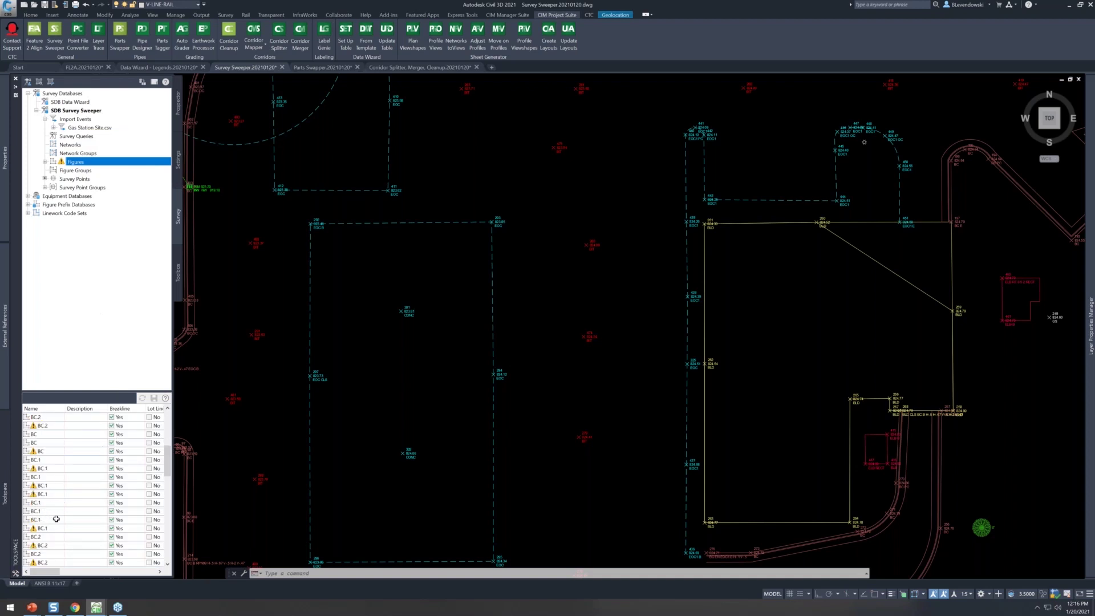
pyautogui.scroll(-5, 60, 520)
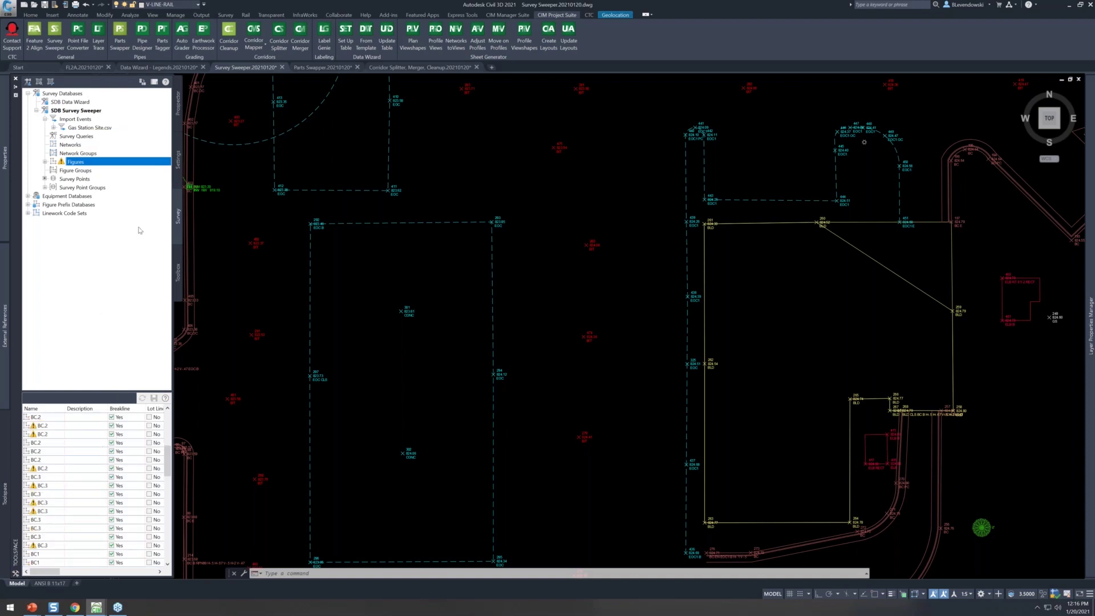
pyautogui.rightClick(72, 163)
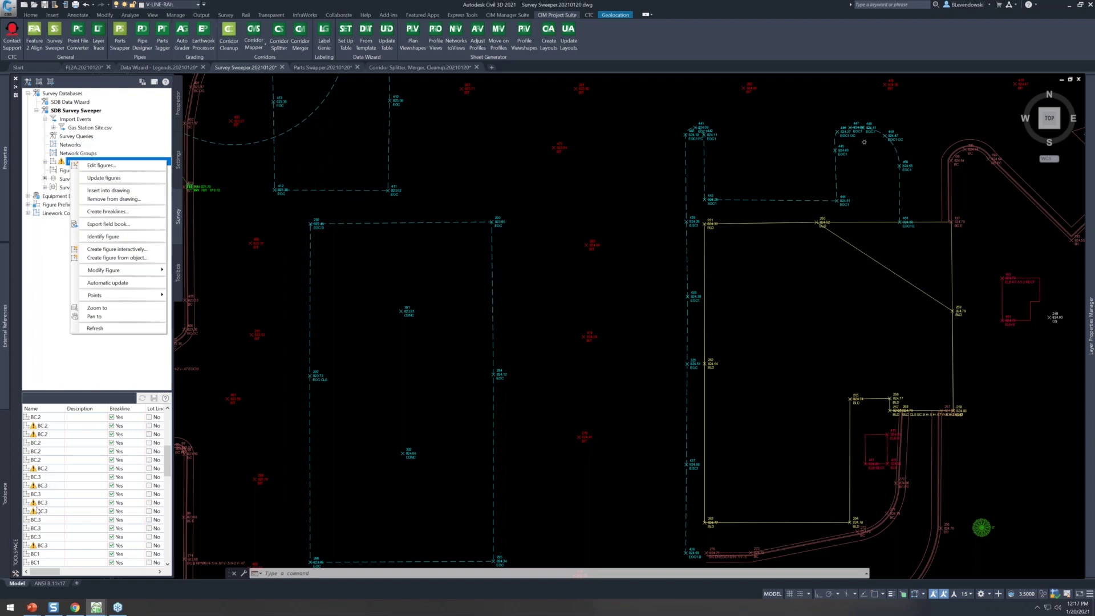
pyautogui.click(49, 501)
pyautogui.click(50, 510)
pyautogui.scroll(-8, 85, 502)
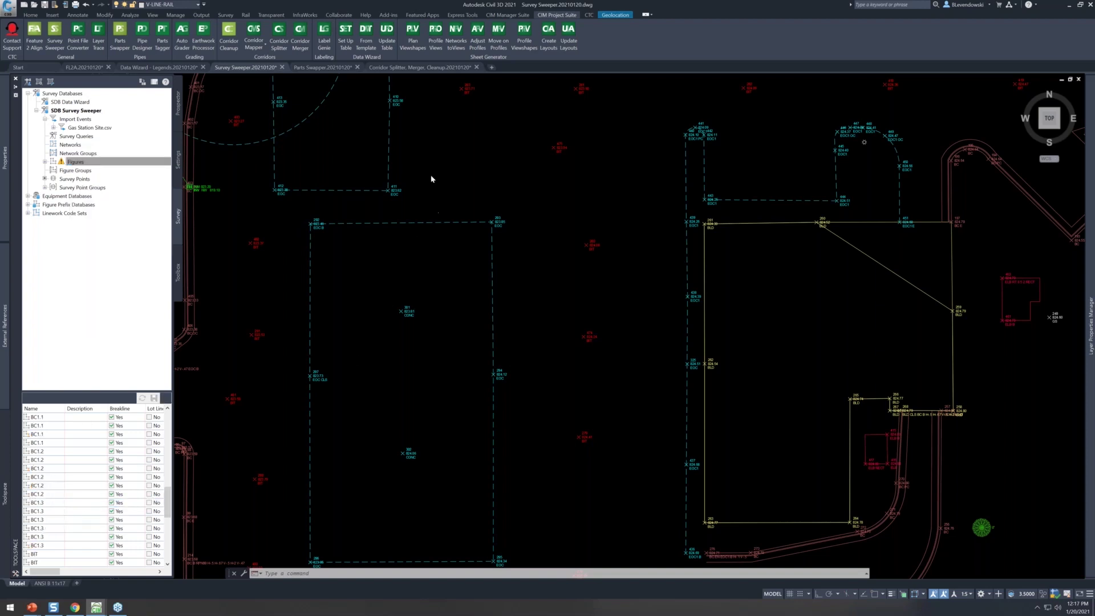
pyautogui.press('Escape')
pyautogui.press('Escape')
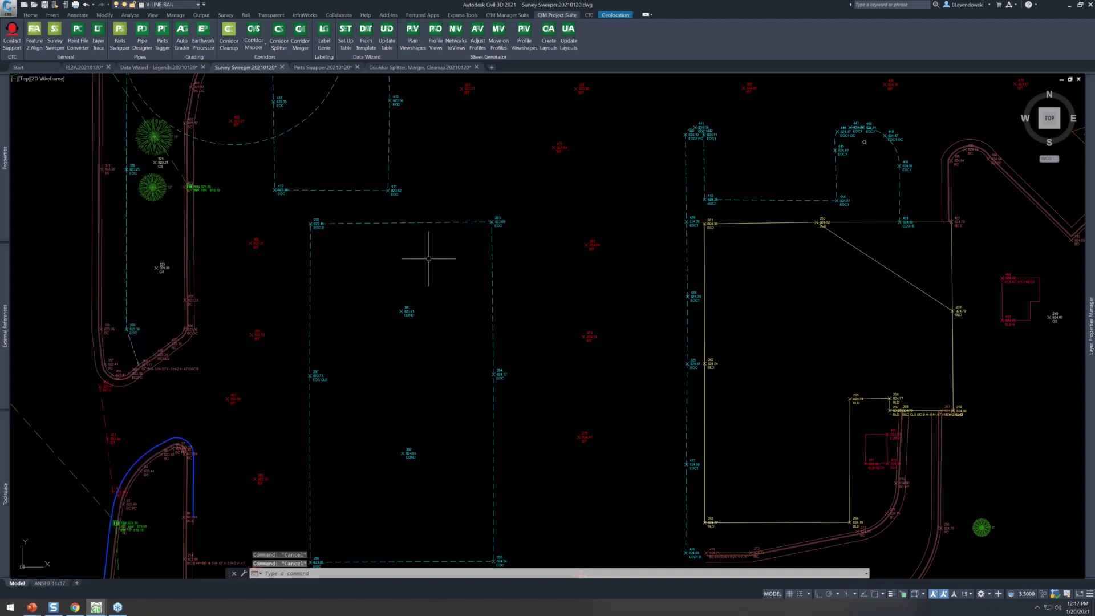
# Delete the EOC figure with the large arc and the building figure with the diagonal edge using Survey Sweeper.
pyautogui.scroll(-2, 430, 251)
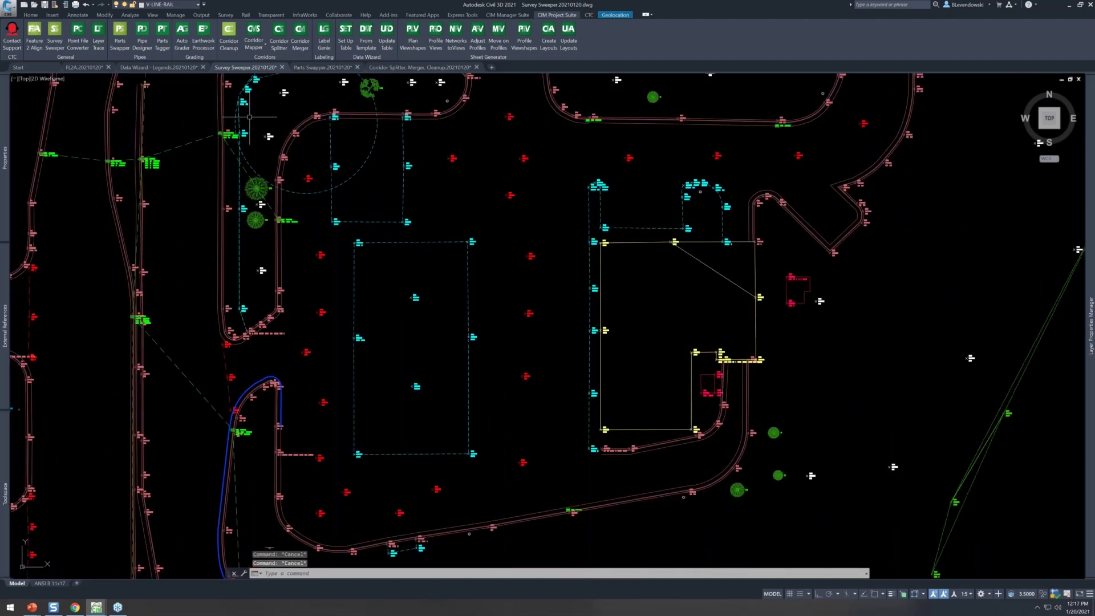
pyautogui.click(364, 163)
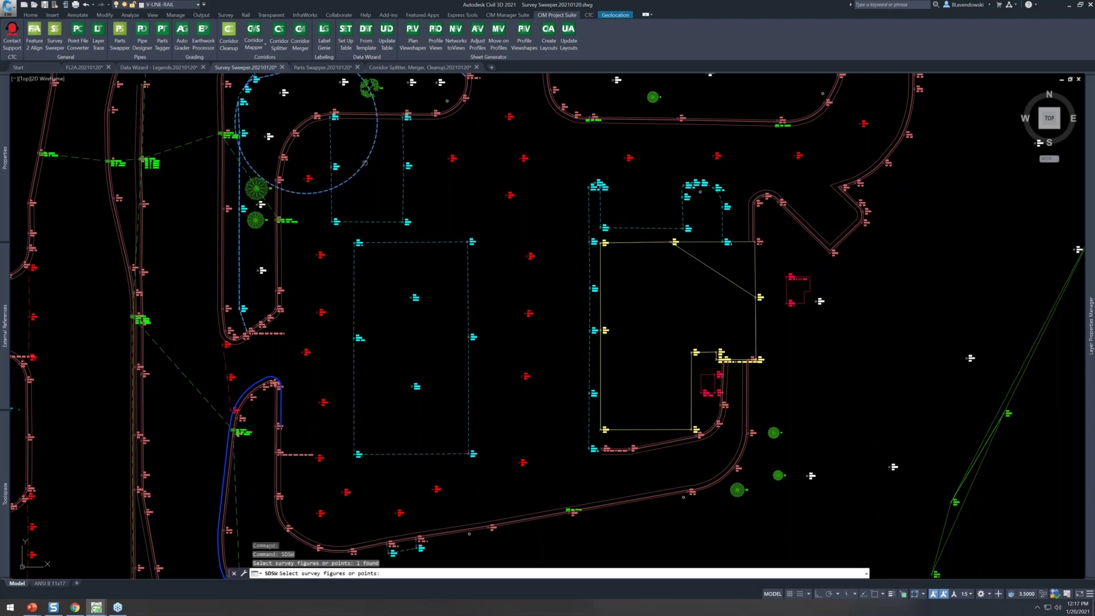
pyautogui.click(710, 270)
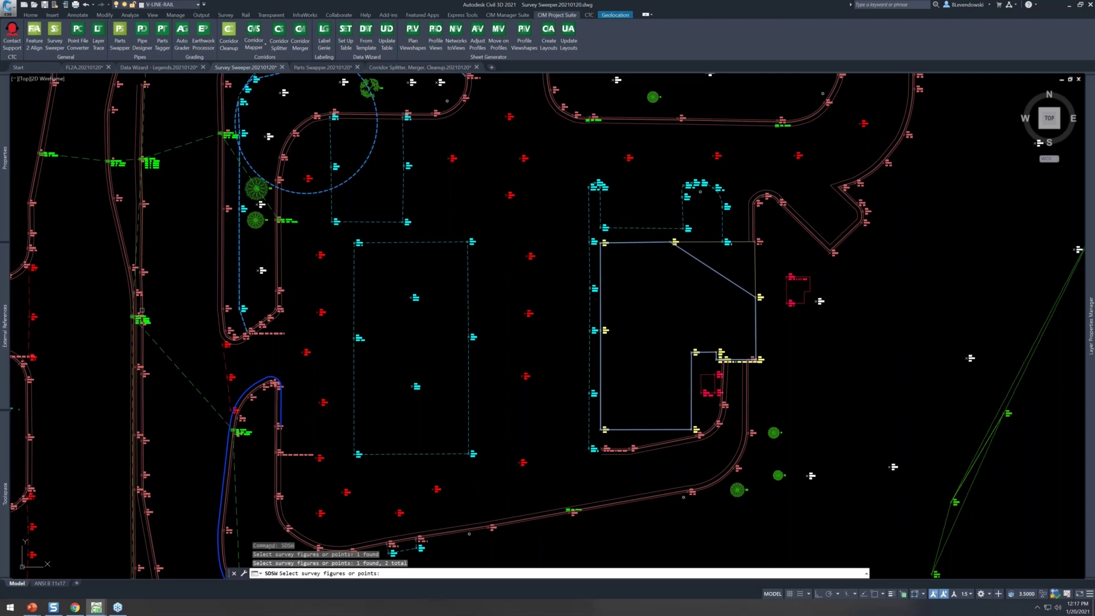
pyautogui.moveTo(11, 481)
pyautogui.press('Return')
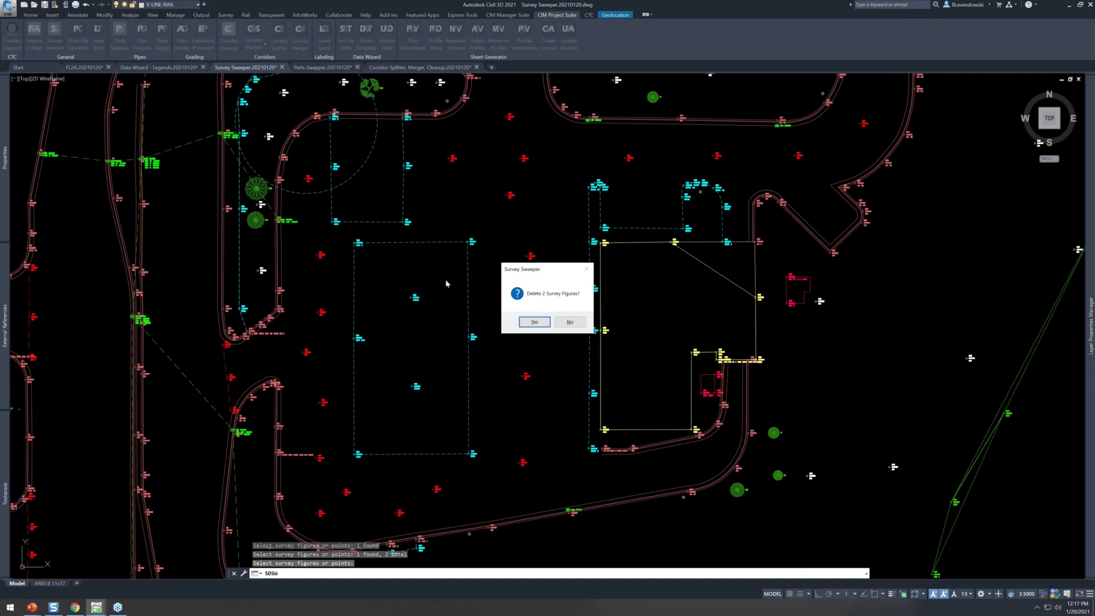
pyautogui.click(535, 322)
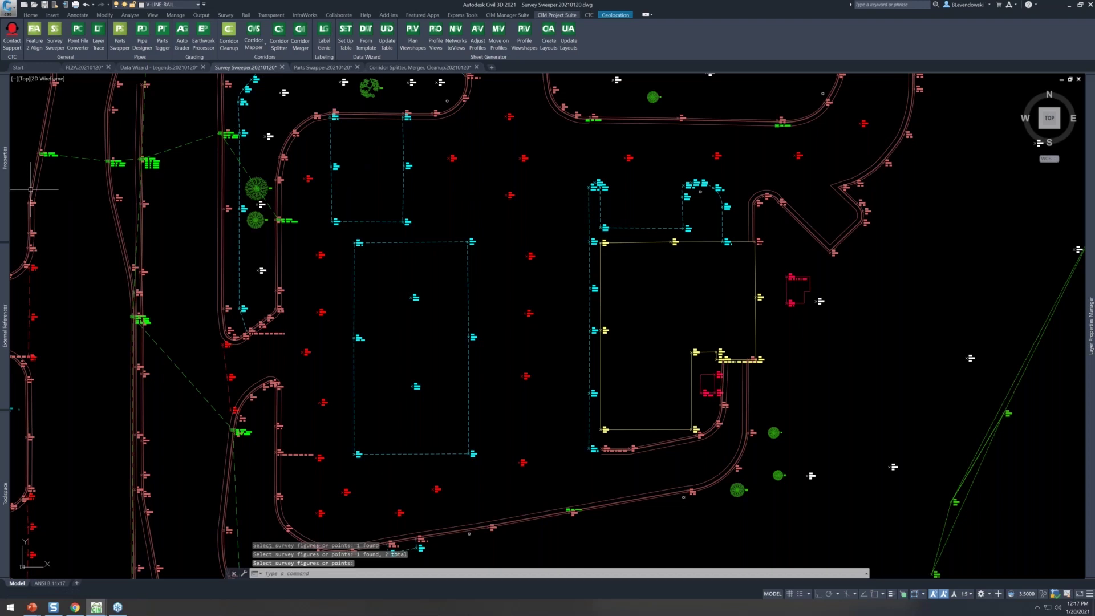
# Recheck the survey database's figures list, highlighting a flagged BC curb figure in the drawing, and clear the selection.
pyautogui.moveTo(8, 198)
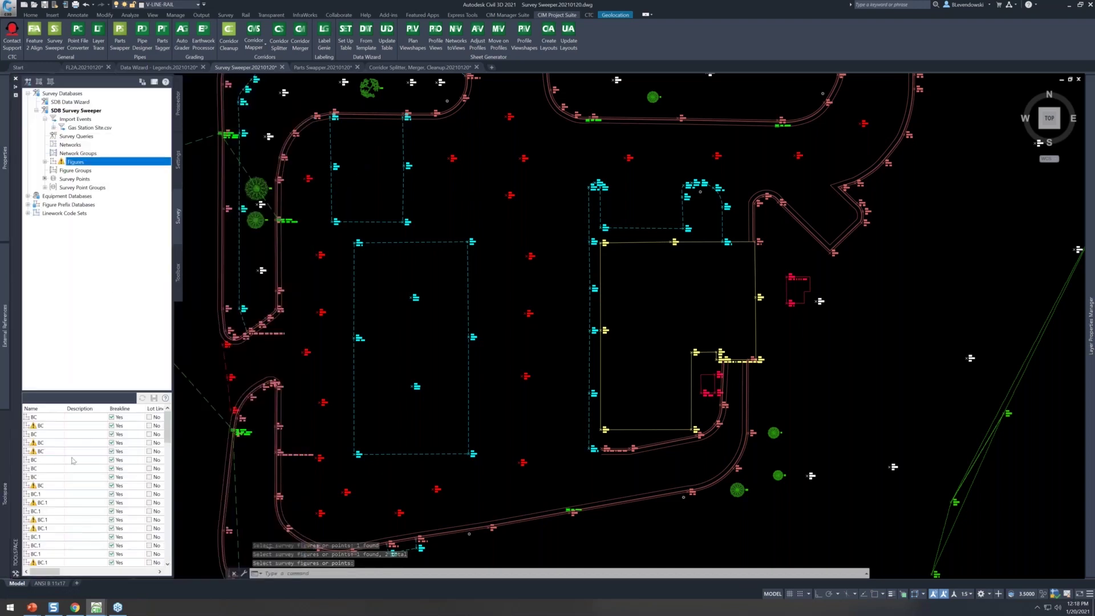
pyautogui.click(44, 484)
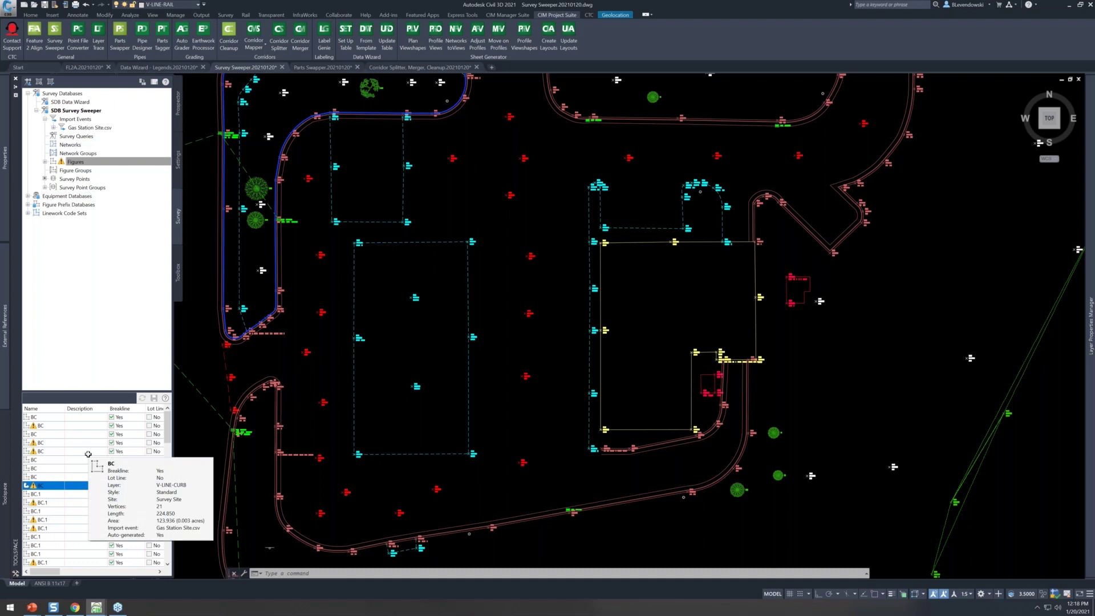
pyautogui.scroll(-2, 73, 514)
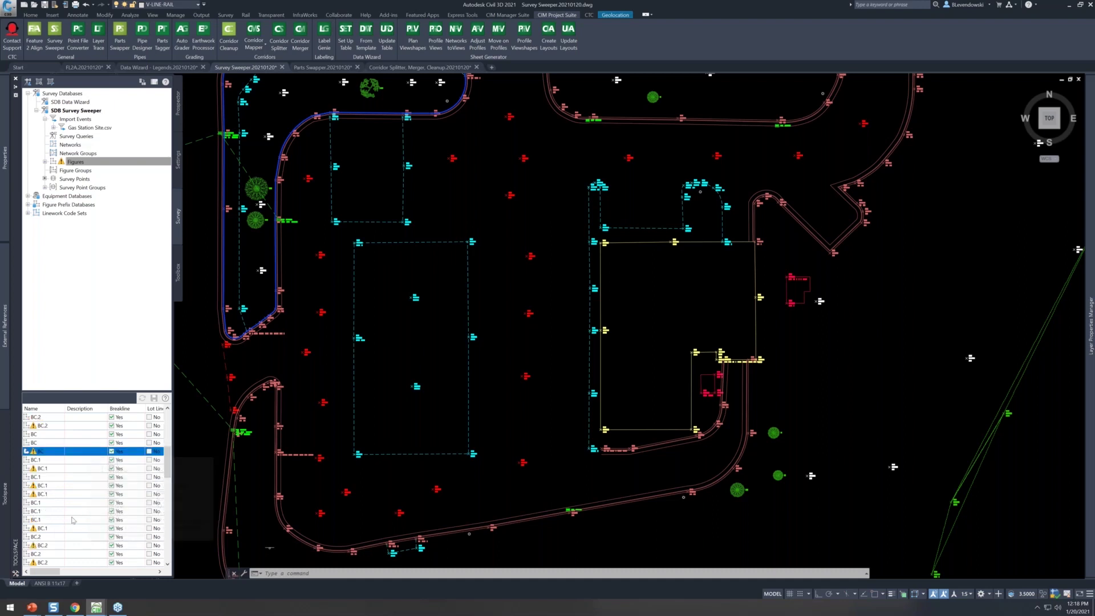
pyautogui.scroll(-5, 73, 520)
pyautogui.moveTo(73, 520)
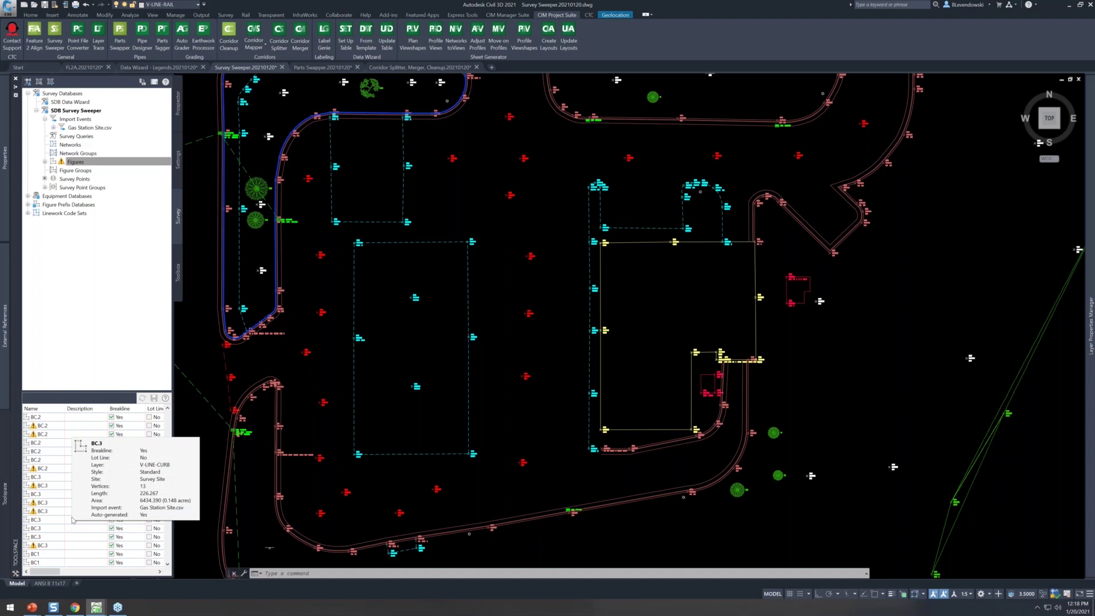
pyautogui.press('Escape')
pyautogui.press('Escape')
pyautogui.press('Escape')
# Try to delete ground-shot survey point 226, below the site's lower curb line, with Survey Sweeper.
pyautogui.moveTo(457, 216)
pyautogui.mouseDown(button='middle')
pyautogui.moveTo(414, 297)
pyautogui.moveTo(340, 308)
pyautogui.moveTo(306, 150)
pyautogui.mouseUp(button='middle')
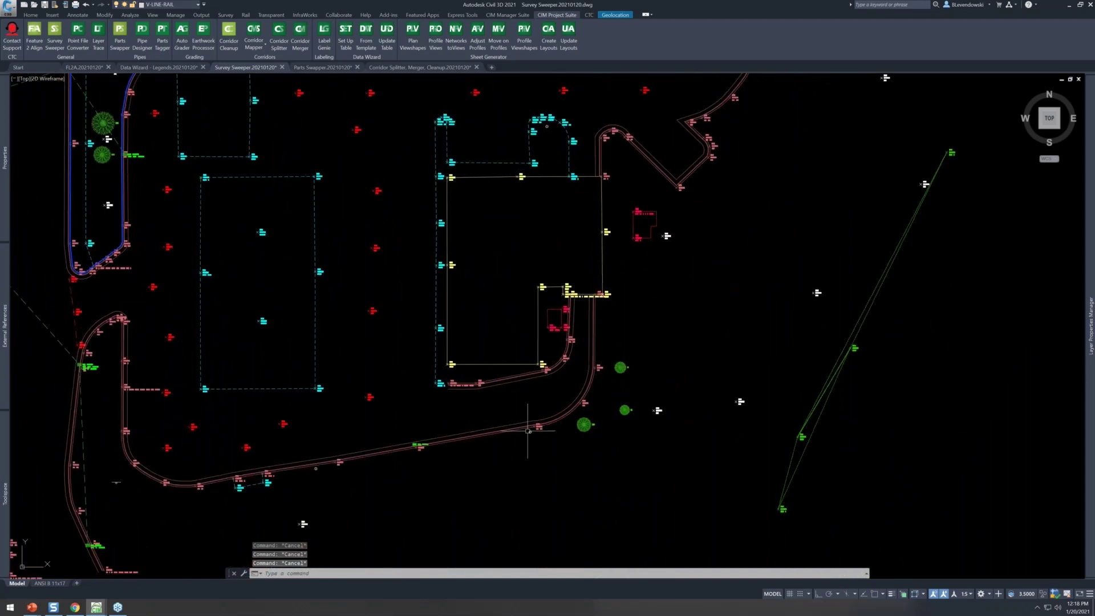
pyautogui.scroll(3, 837, 401)
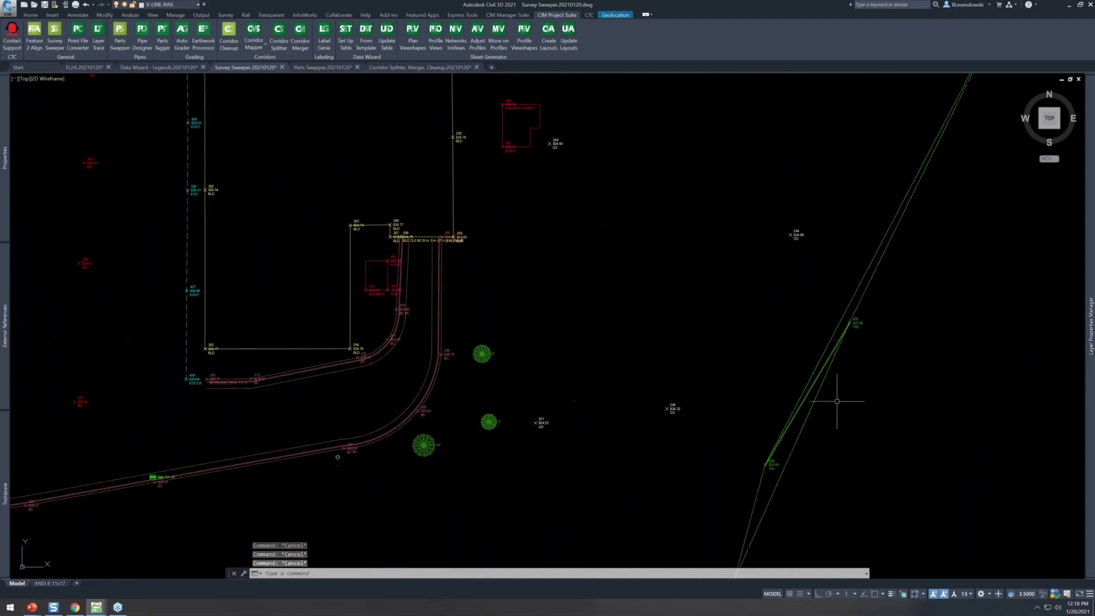
pyautogui.moveTo(579, 360)
pyautogui.mouseDown(button='middle')
pyautogui.moveTo(694, 308)
pyautogui.moveTo(740, 224)
pyautogui.mouseUp(button='middle')
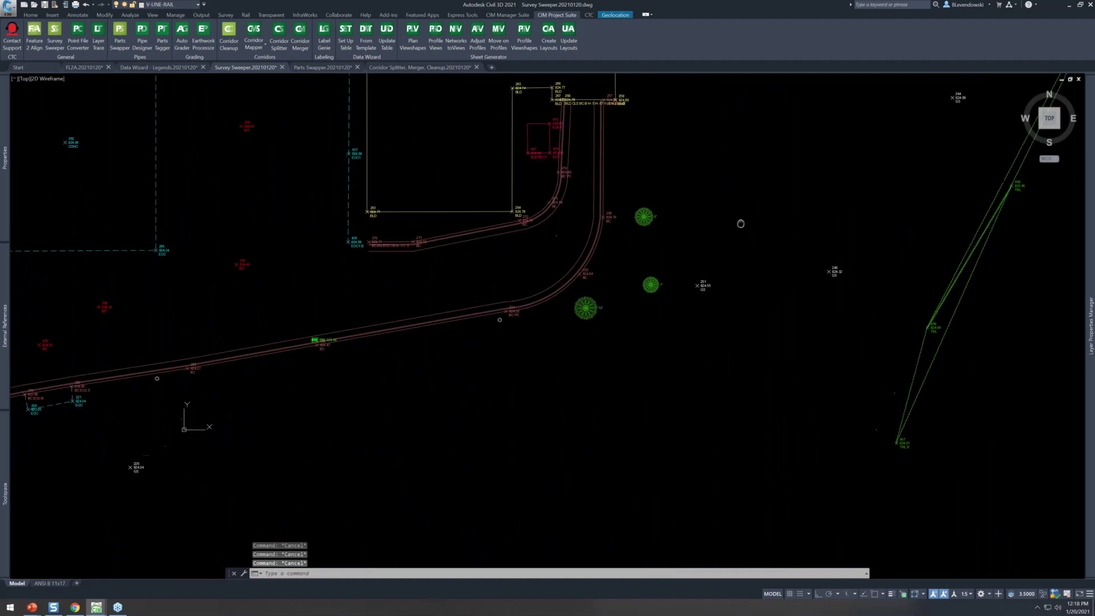
pyautogui.moveTo(331, 506); pyautogui.dragTo(562, 420, button='middle')
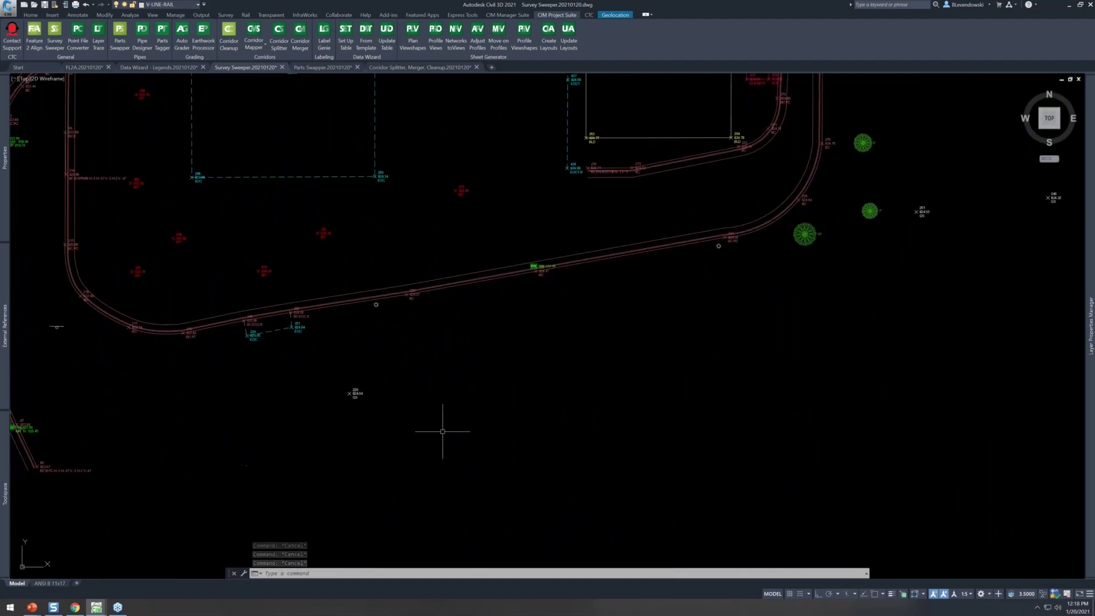
pyautogui.click(394, 412)
pyautogui.click(332, 380)
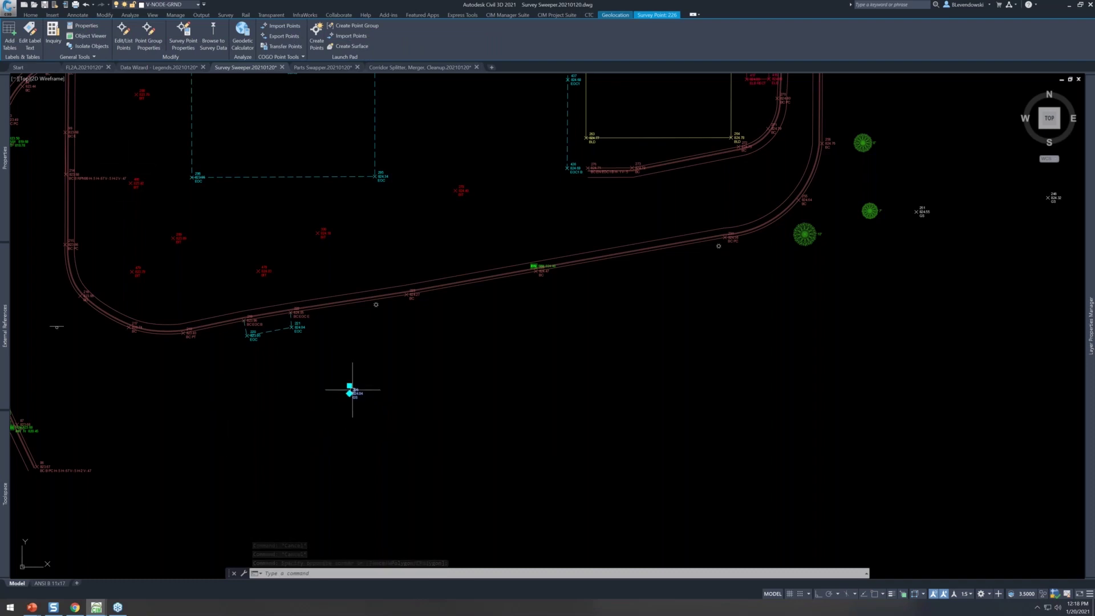
pyautogui.scroll(10, 349, 391)
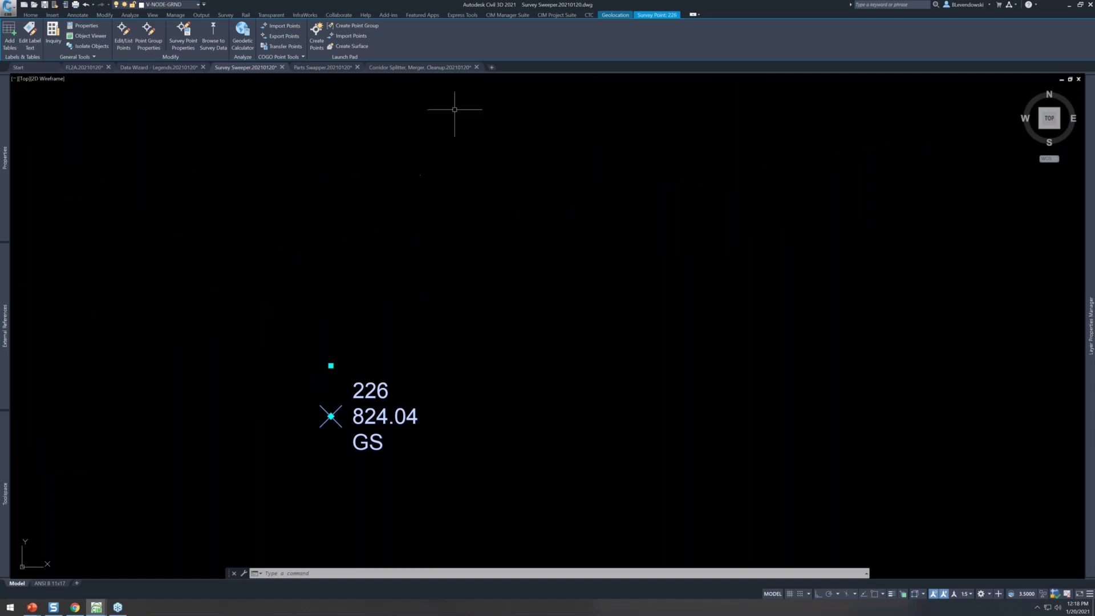
pyautogui.click(557, 15)
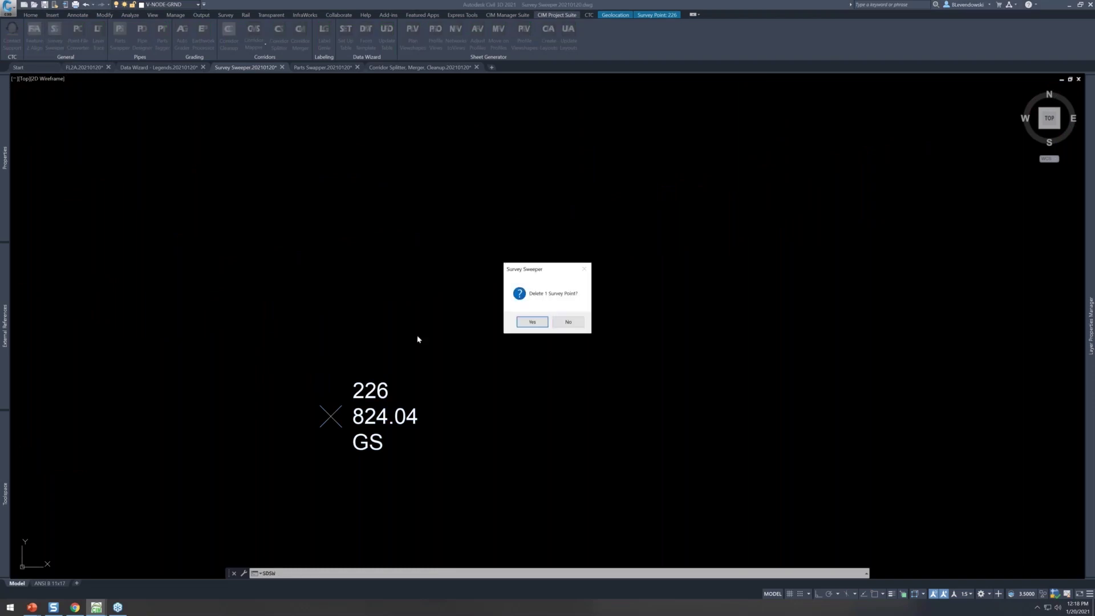
pyautogui.click(532, 321)
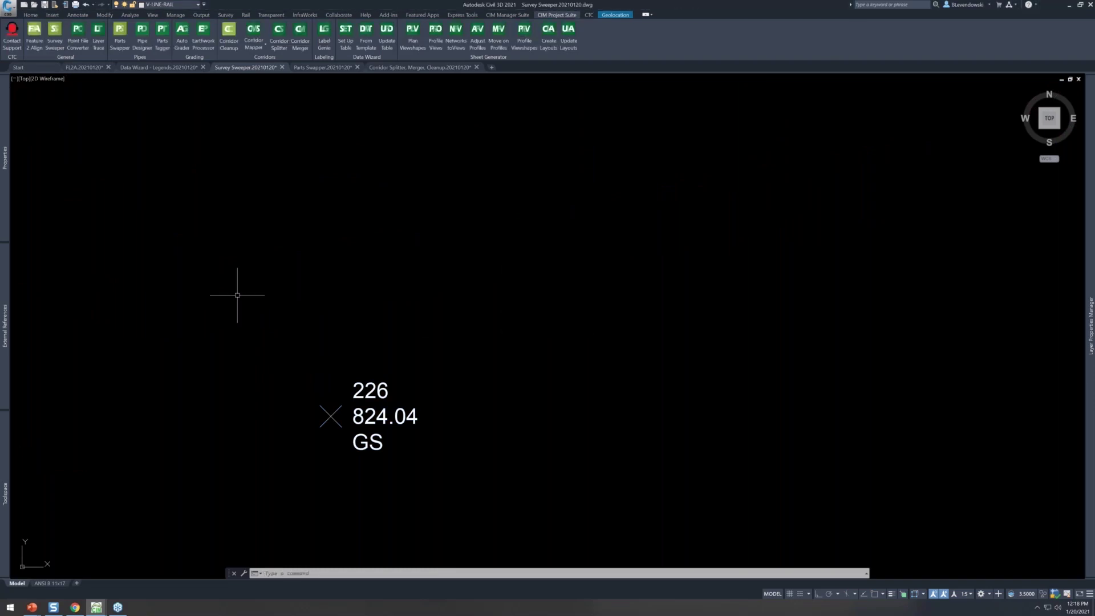
# Look for point 226 in the survey points list of the SDB Survey Sweeper database.
pyautogui.moveTo(5, 486)
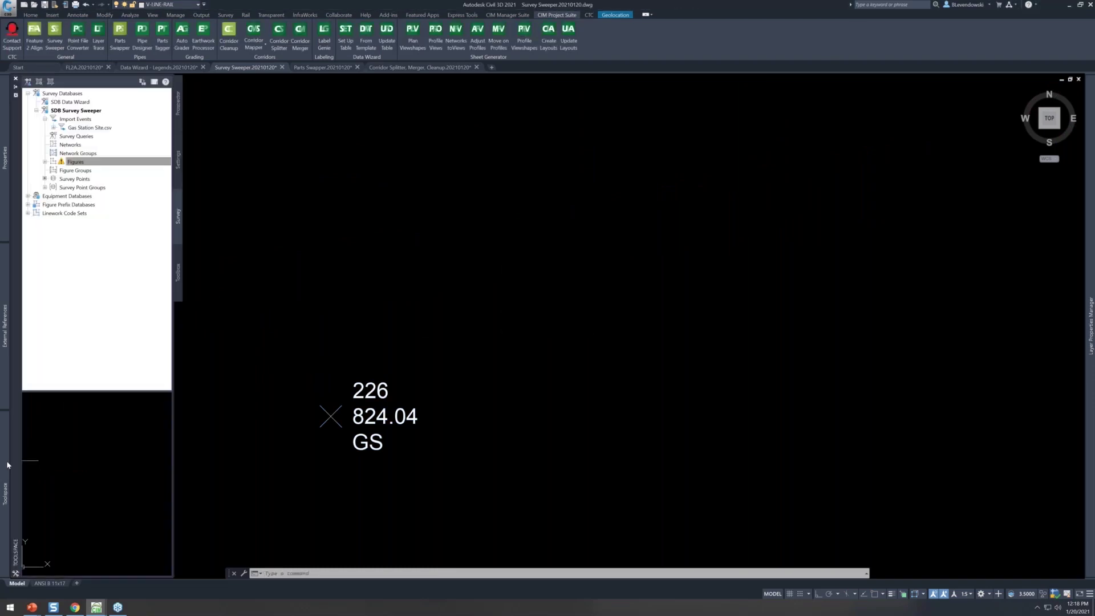
pyautogui.click(73, 180)
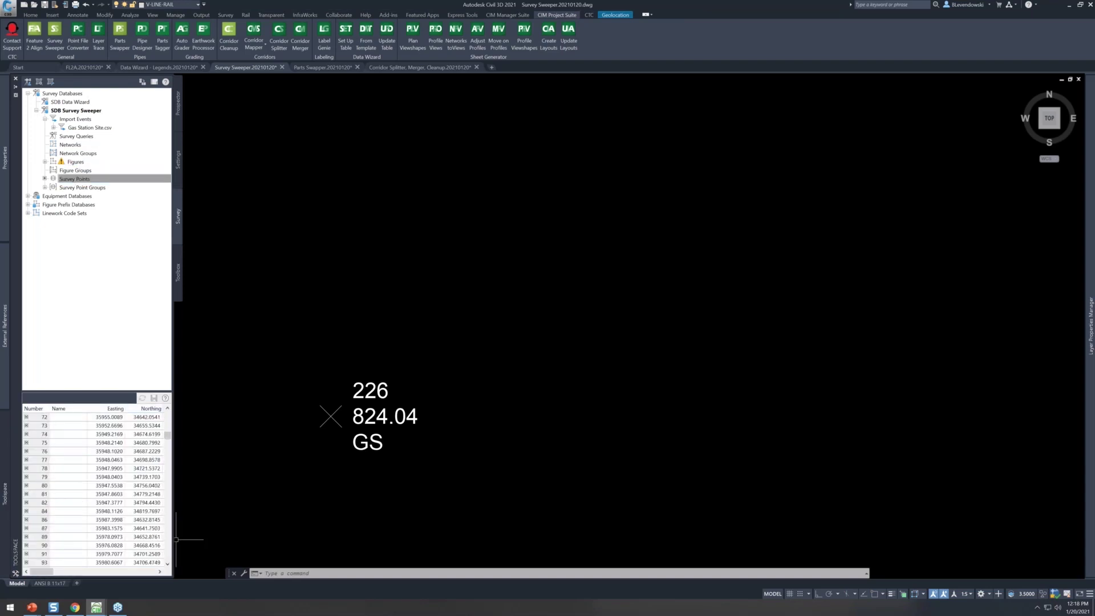
pyautogui.scroll(-10, 167, 555)
pyautogui.scroll(-20, 167, 554)
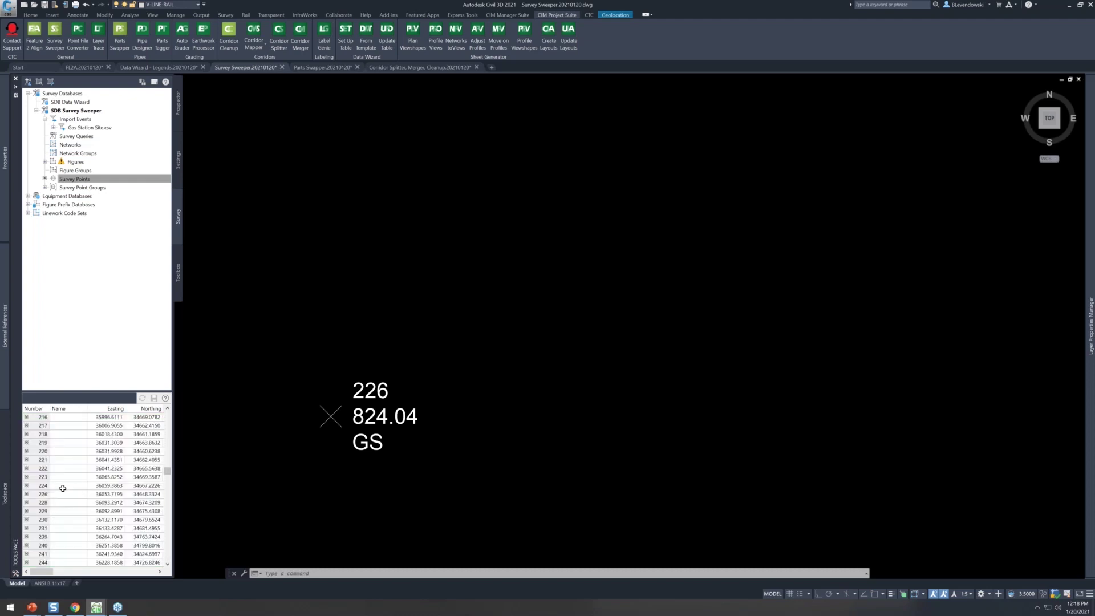
pyautogui.click(36, 486)
pyautogui.click(36, 494)
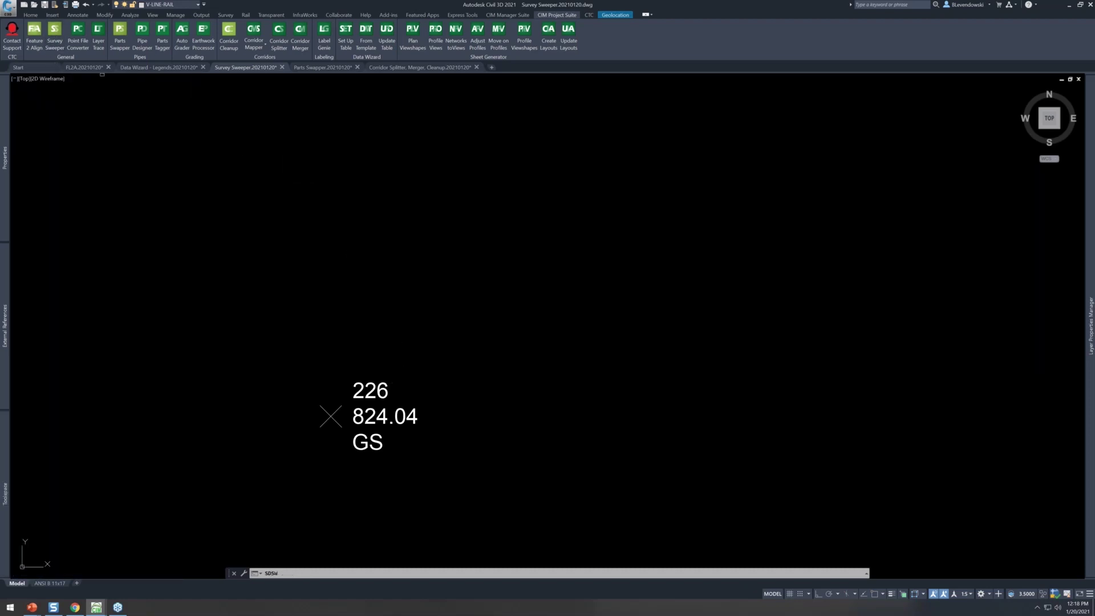
# Delete ground-shot survey point 226 with Survey Sweeper and confirm the deletion.
pyautogui.click(380, 387)
pyautogui.click(377, 386)
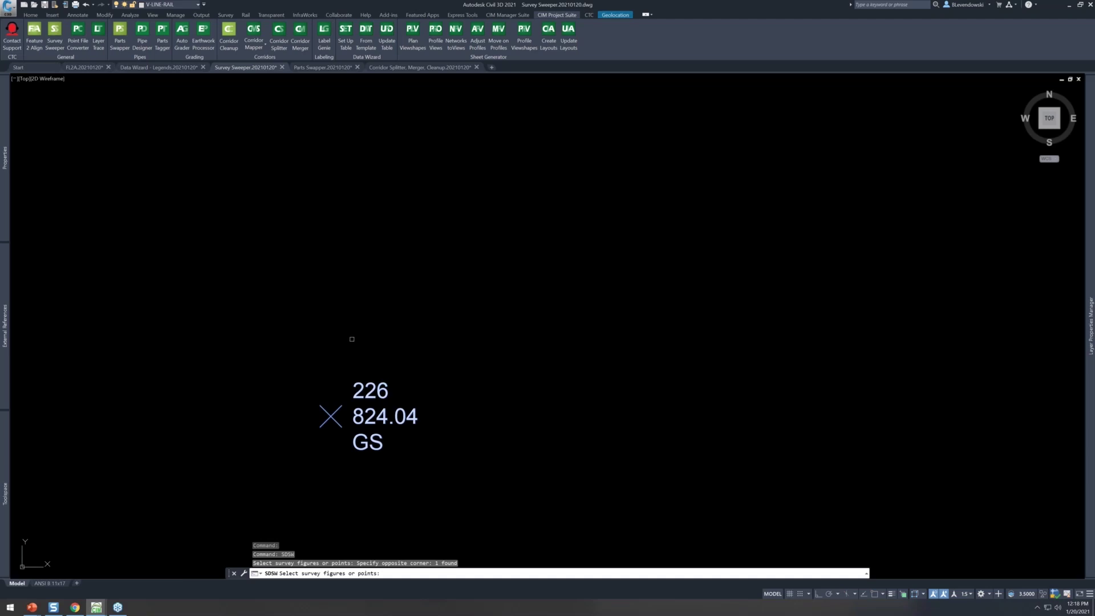
pyautogui.press('Return')
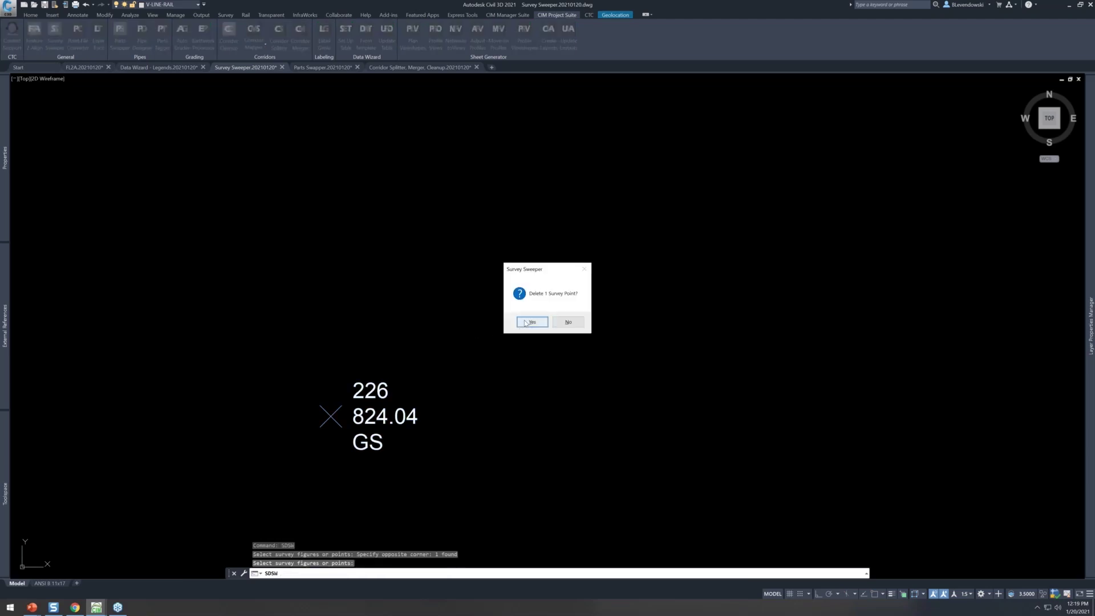
pyautogui.click(520, 324)
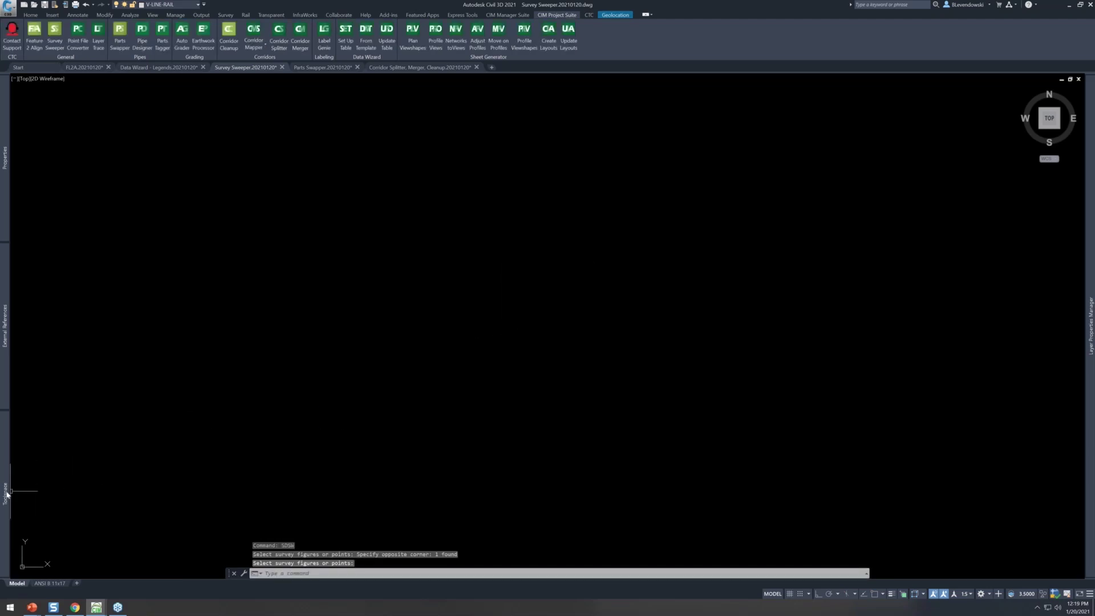
# Check the survey points list of the SDB Survey Sweeper database around numbers 224 to 228 for point 226.
pyautogui.moveTo(7, 493)
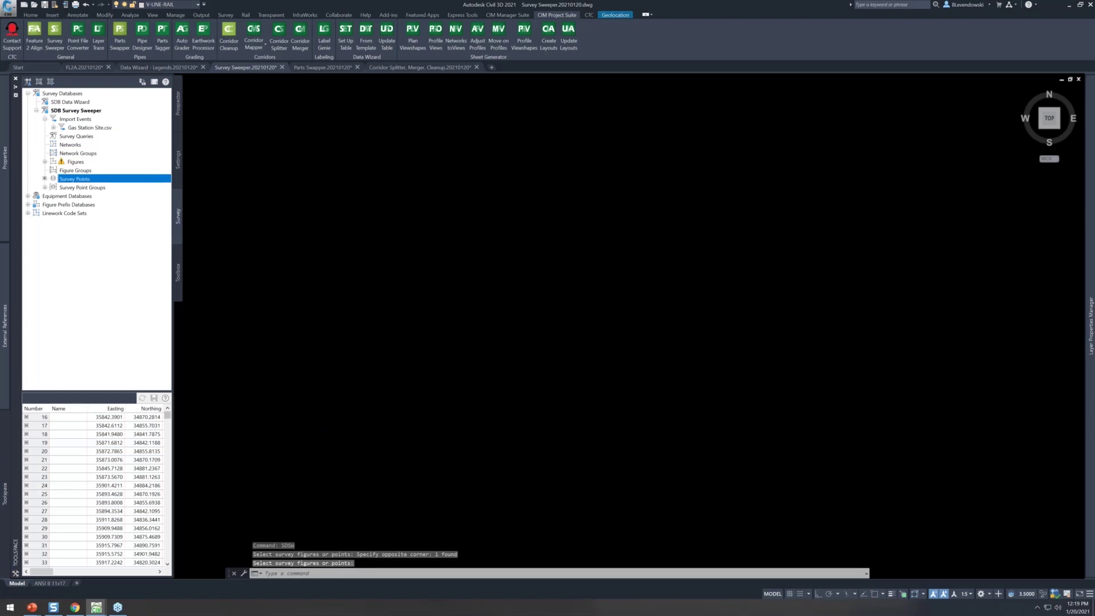
pyautogui.rightClick(171, 549)
pyautogui.click(172, 548)
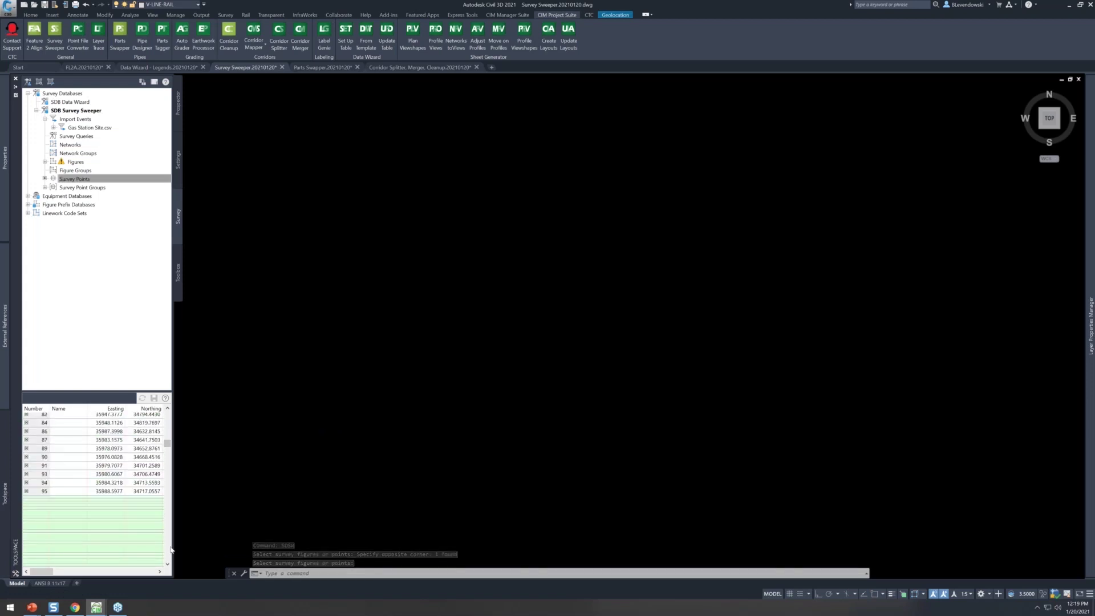
pyautogui.scroll(-6, 171, 549)
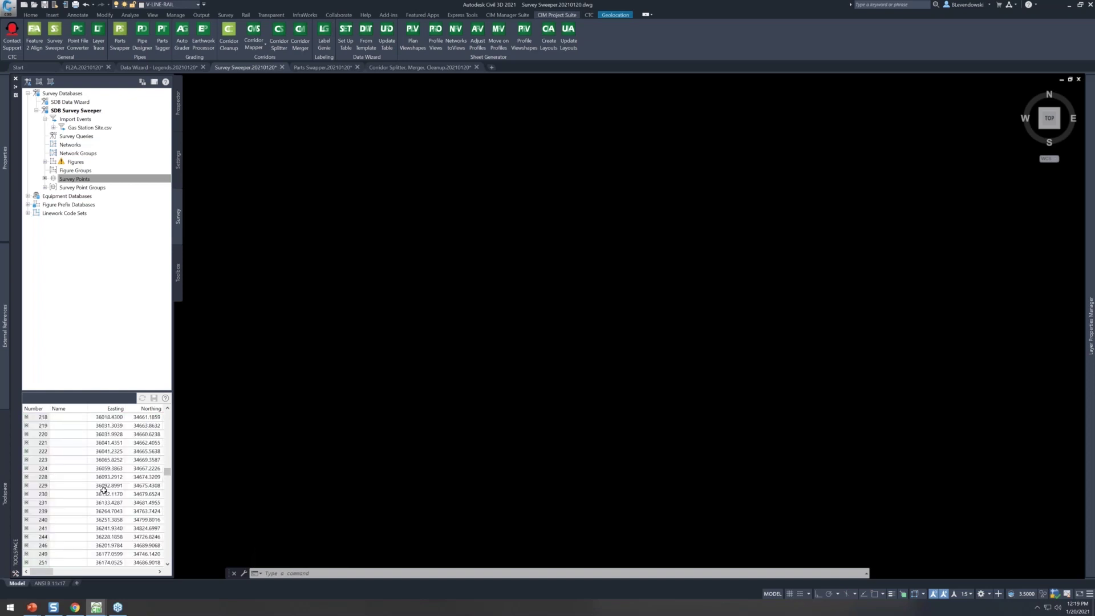
pyautogui.click(36, 469)
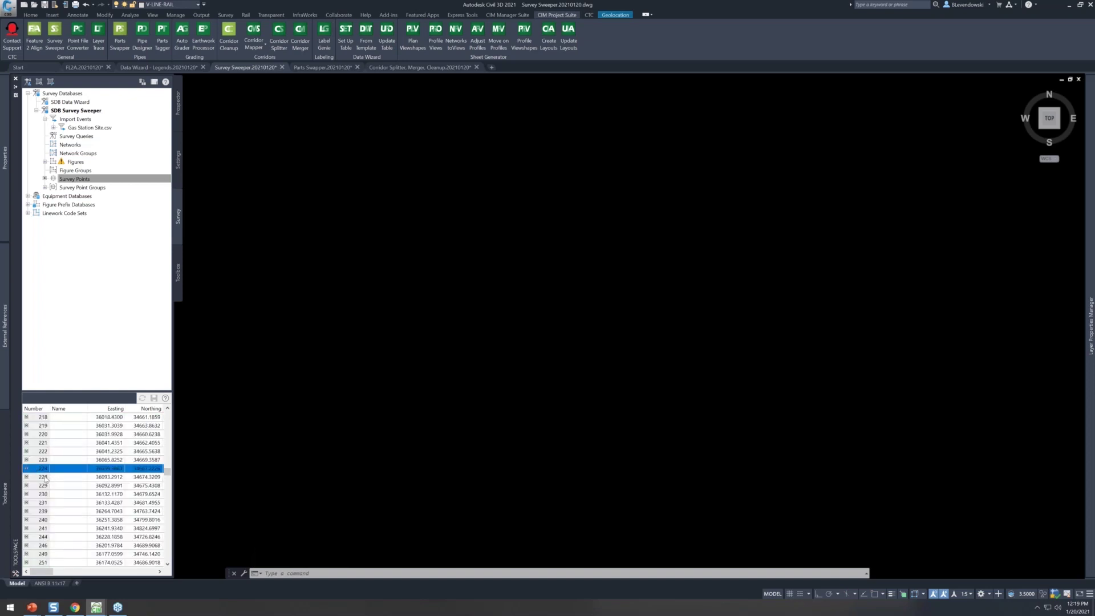
pyautogui.click(41, 477)
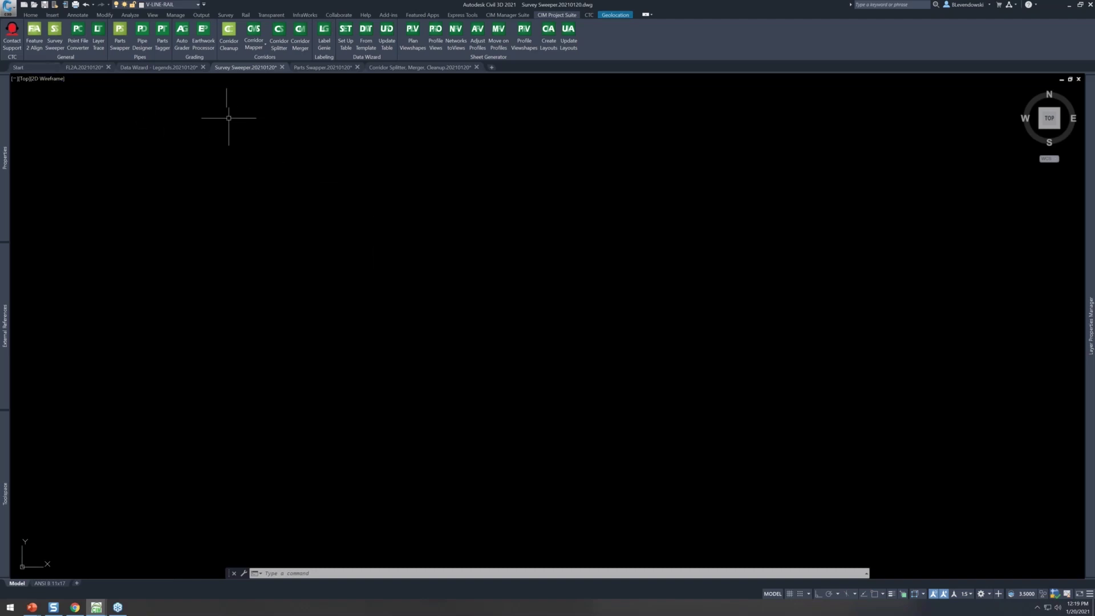
# Switch to the Parts Swapper drawing and view the native swap command for the structure near station 16+00, leaving it unused.
pyautogui.click(319, 70)
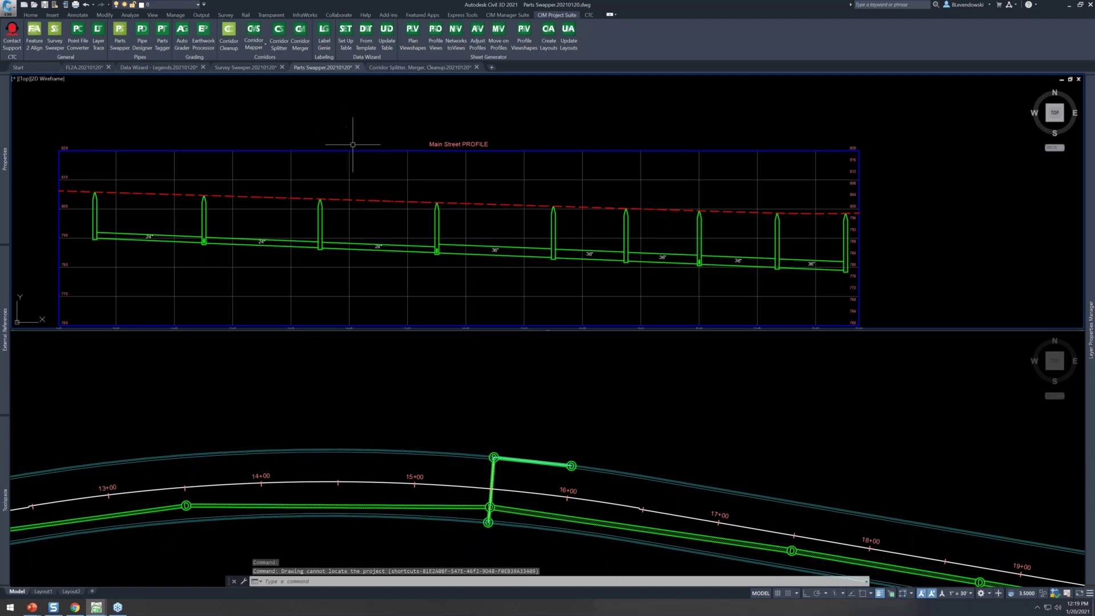
pyautogui.click(556, 401)
pyautogui.click(571, 466)
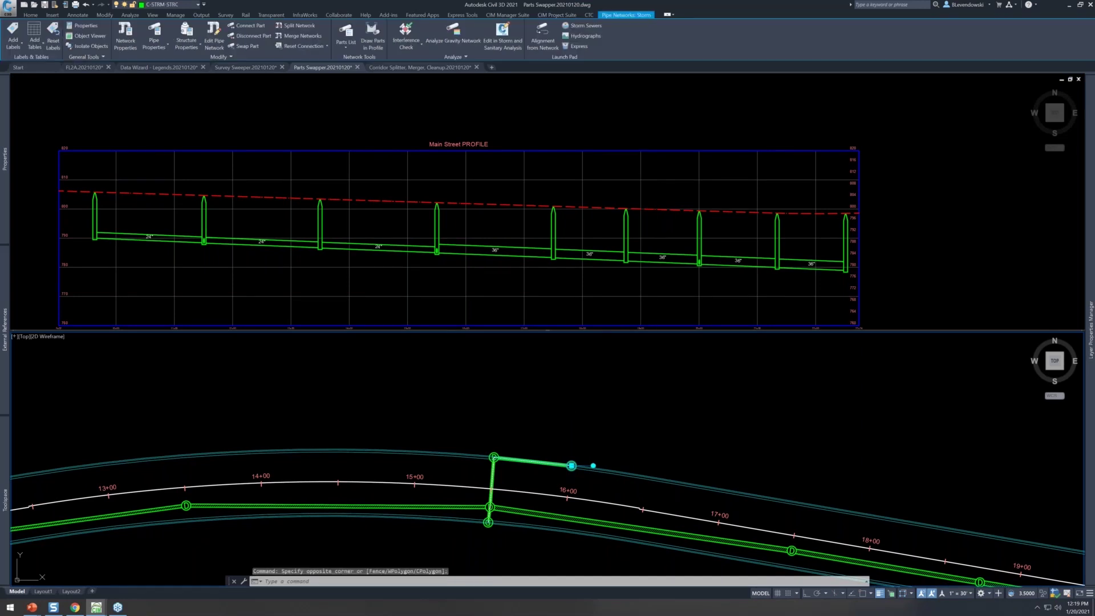
pyautogui.rightClick(568, 404)
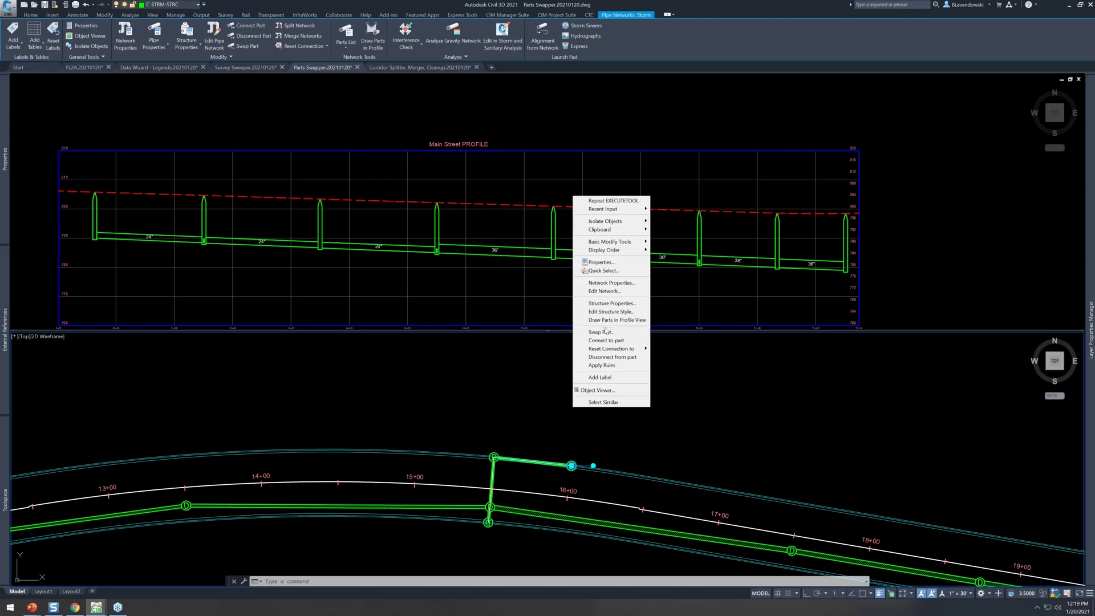
pyautogui.click(532, 384)
pyautogui.press('Escape')
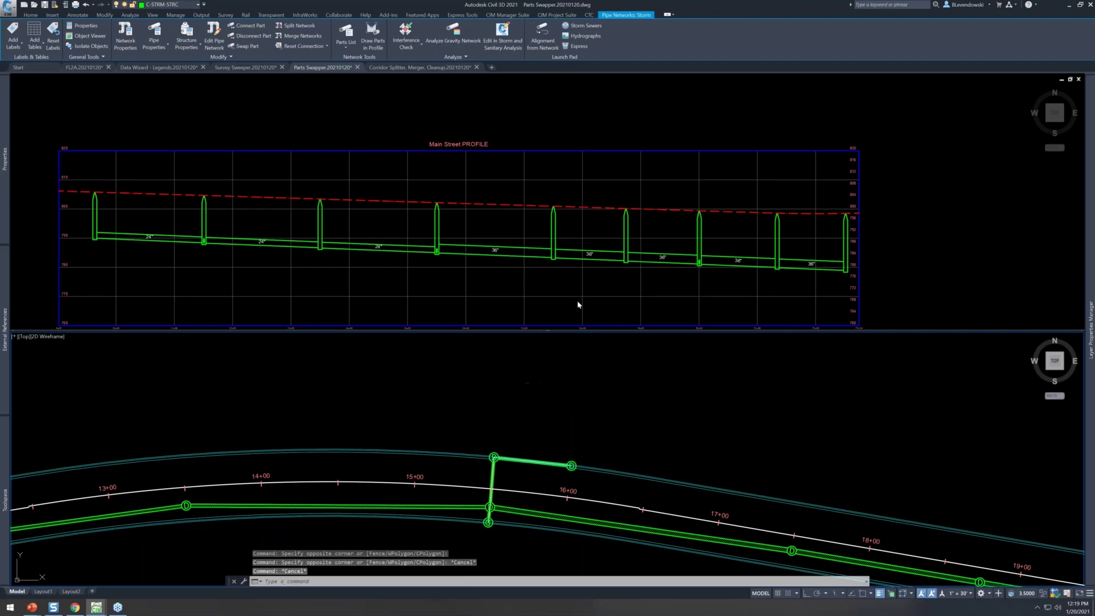
pyautogui.click(612, 231)
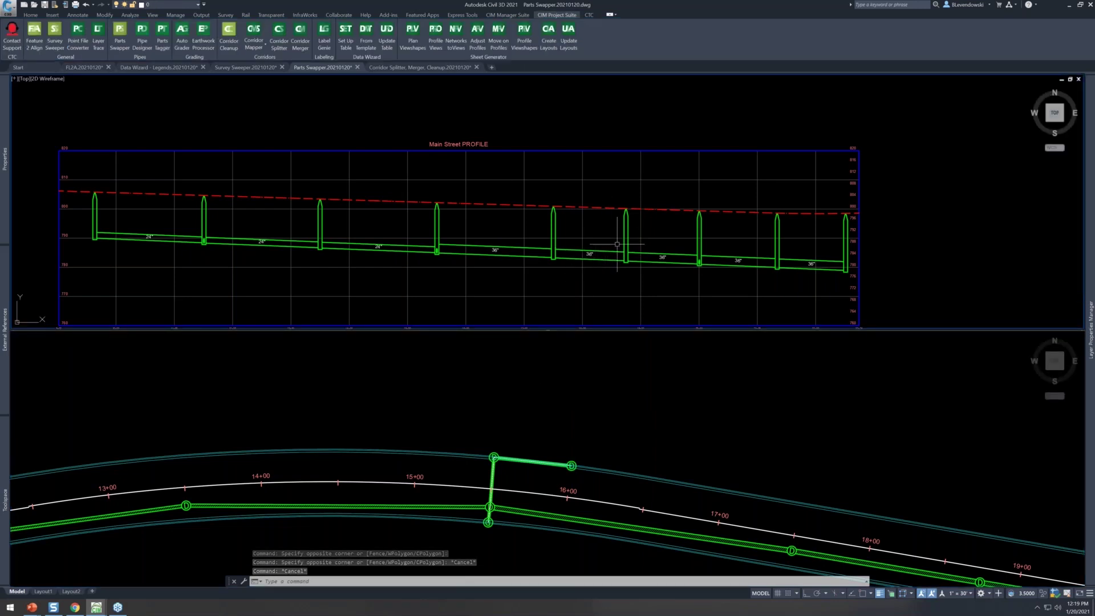
pyautogui.click(418, 220)
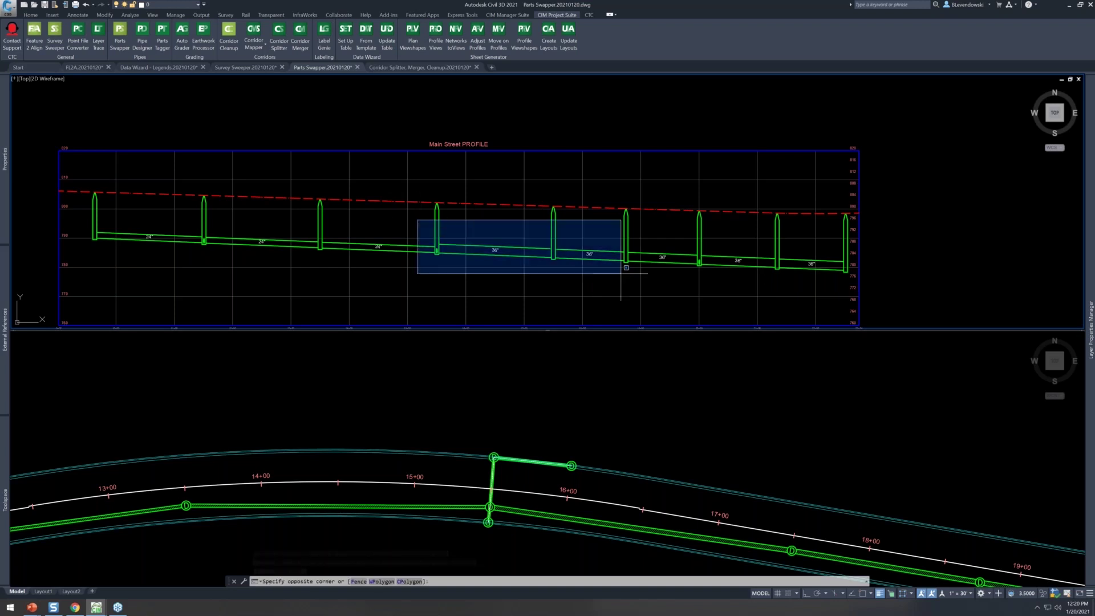
pyautogui.press('Escape')
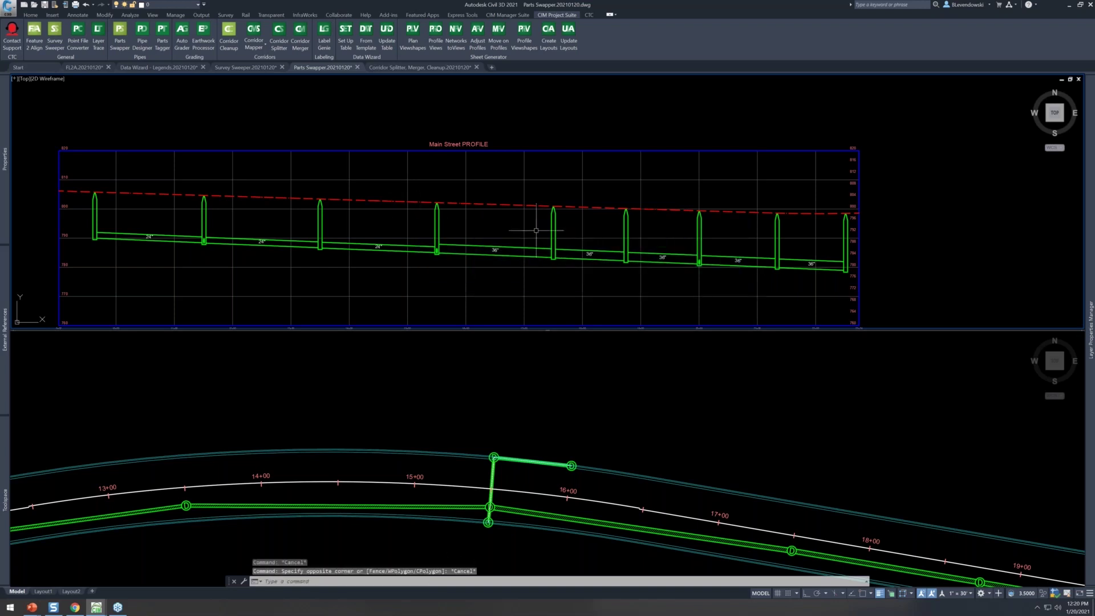
# Select the last four downstream pipes in the Main Street profile and the three curb structures near station 15+50 in plan.
pyautogui.click(541, 230)
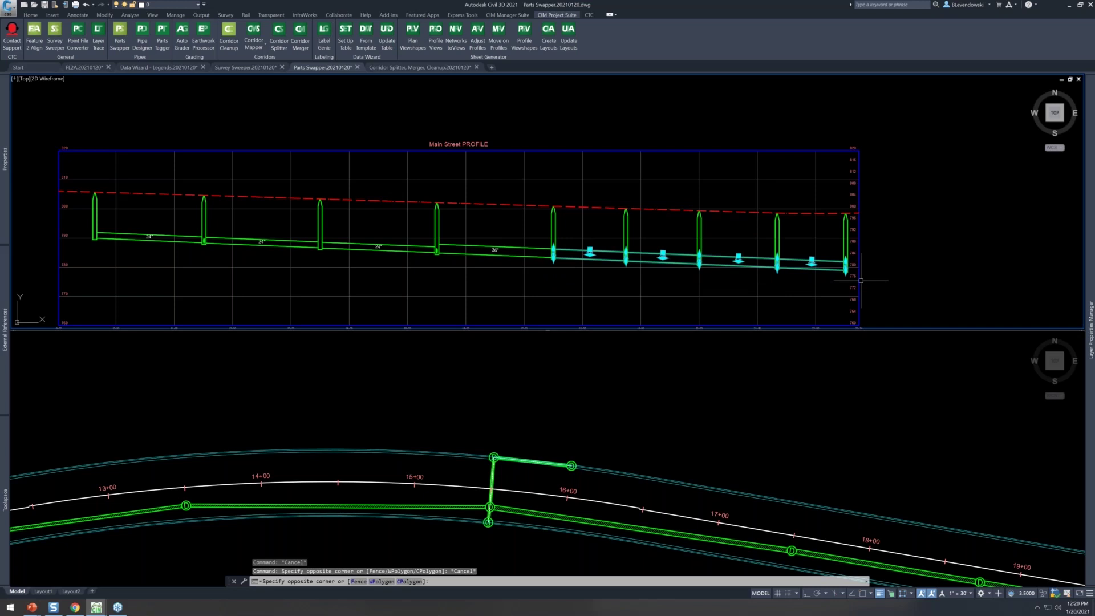
pyautogui.click(861, 281)
pyautogui.click(465, 423)
pyautogui.click(466, 420)
pyautogui.click(520, 469)
pyautogui.click(561, 441)
pyautogui.click(590, 473)
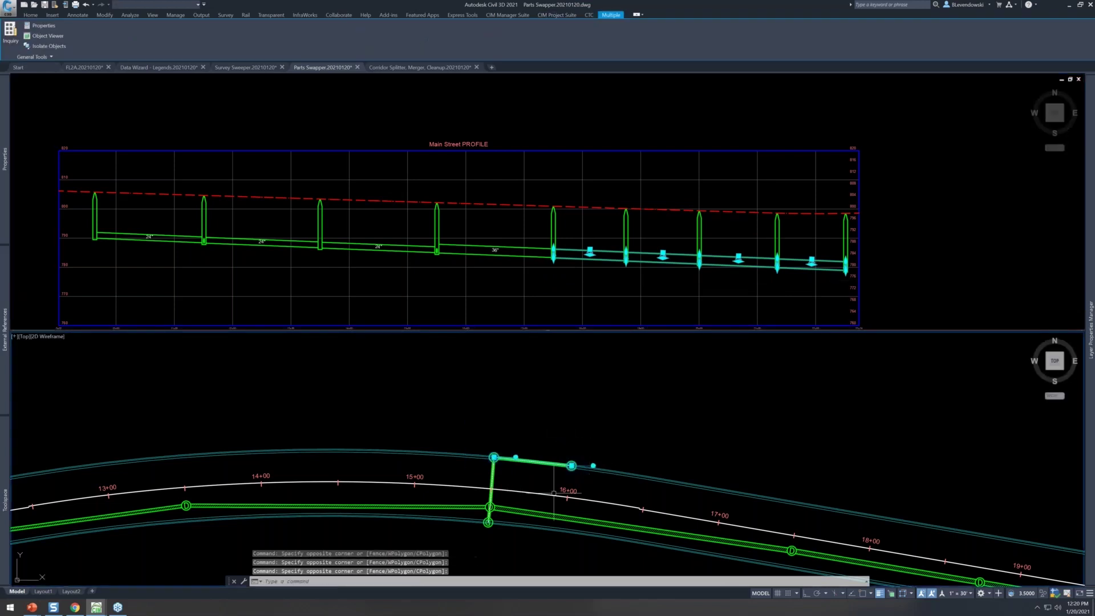
pyautogui.click(488, 523)
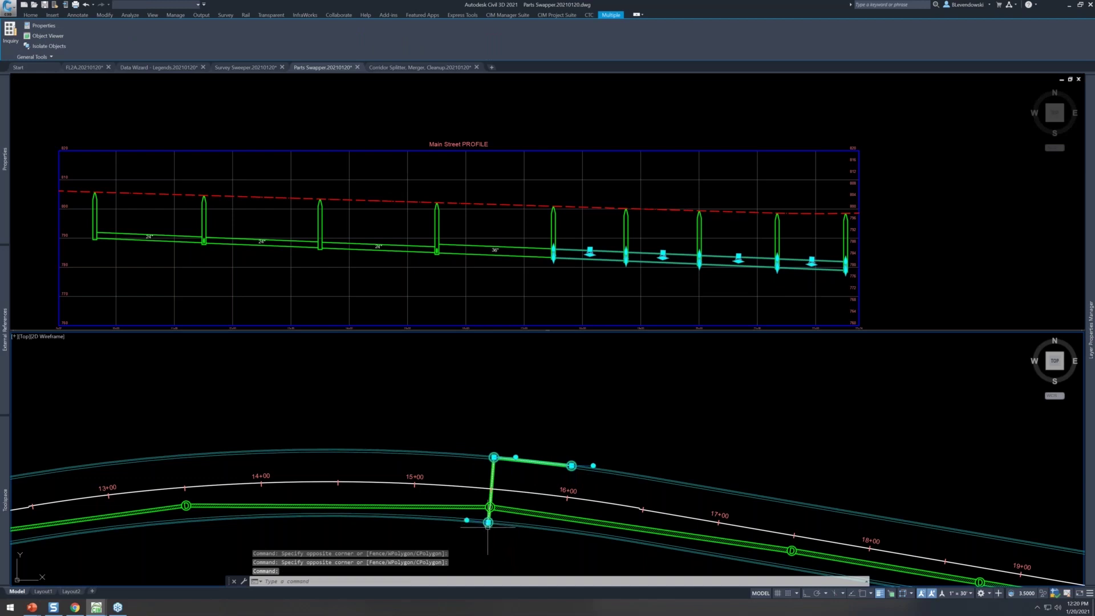
# Start Parts Swapper on the selected parts, and shrink and reposition its dialog so the selected profile pipes stay visible.
pyautogui.click(565, 16)
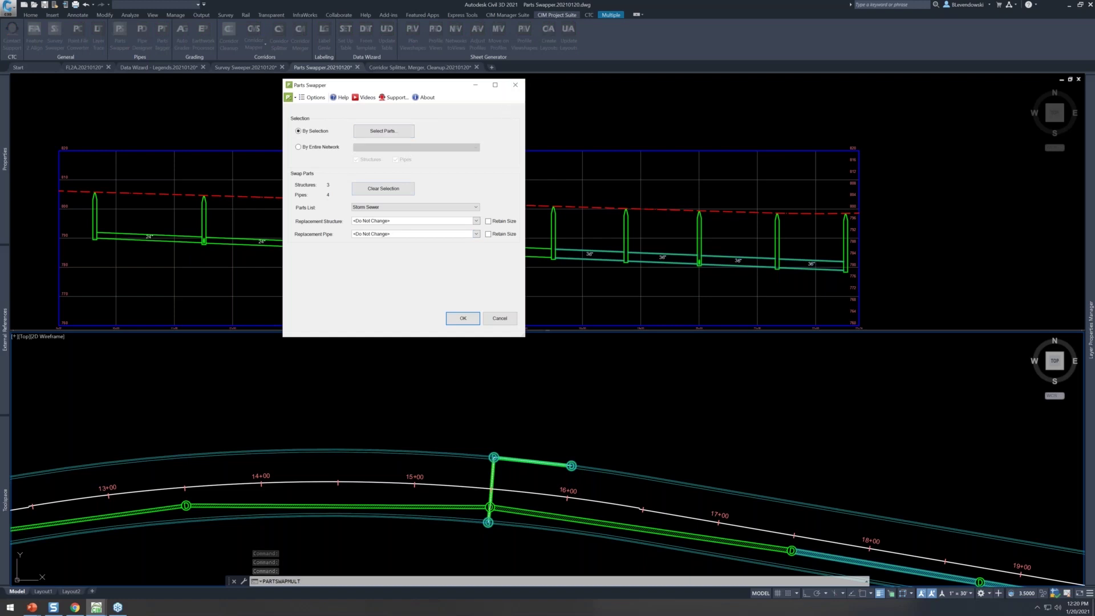
pyautogui.moveTo(524, 336); pyautogui.dragTo(466, 270)
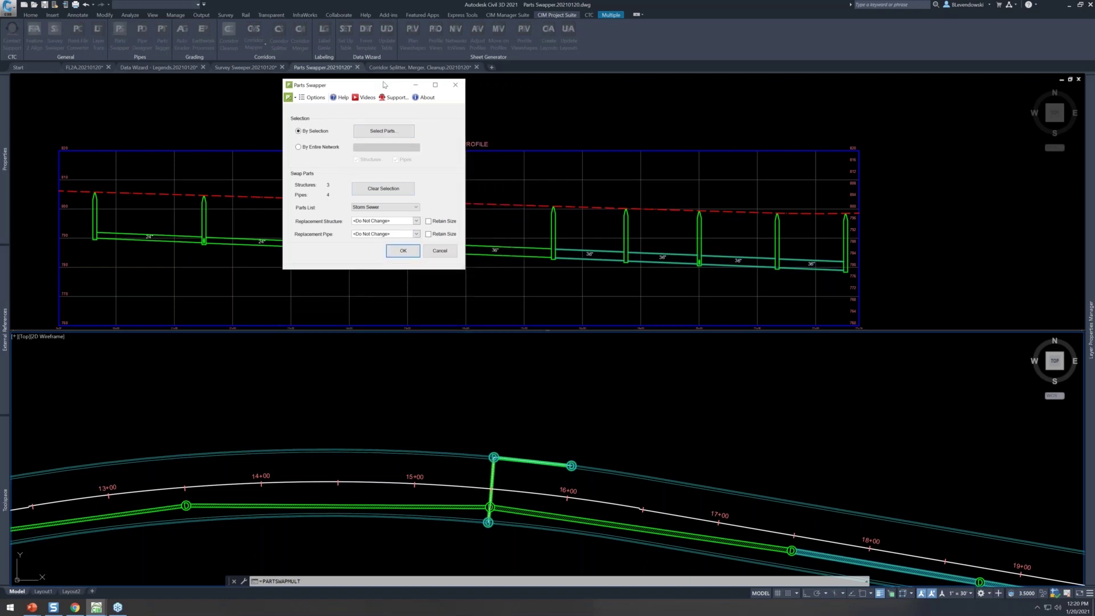
pyautogui.moveTo(385, 84); pyautogui.dragTo(400, 185)
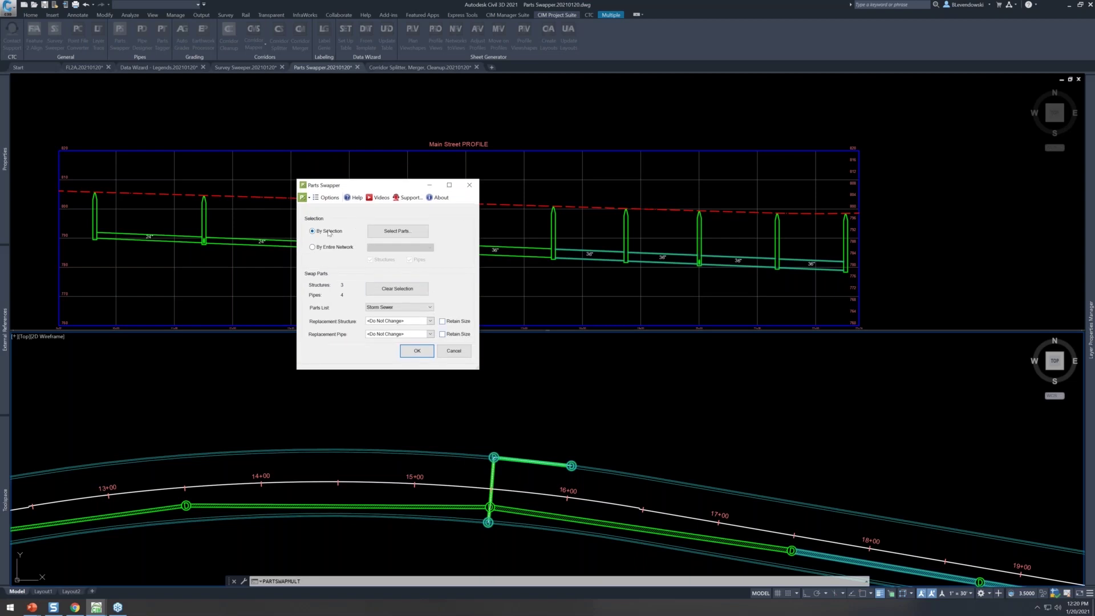
# Try the By Entire Network option and its network choices, and return to By Selection.
pyautogui.press('ctrl')
pyautogui.press('ctrl')
pyautogui.click(326, 248)
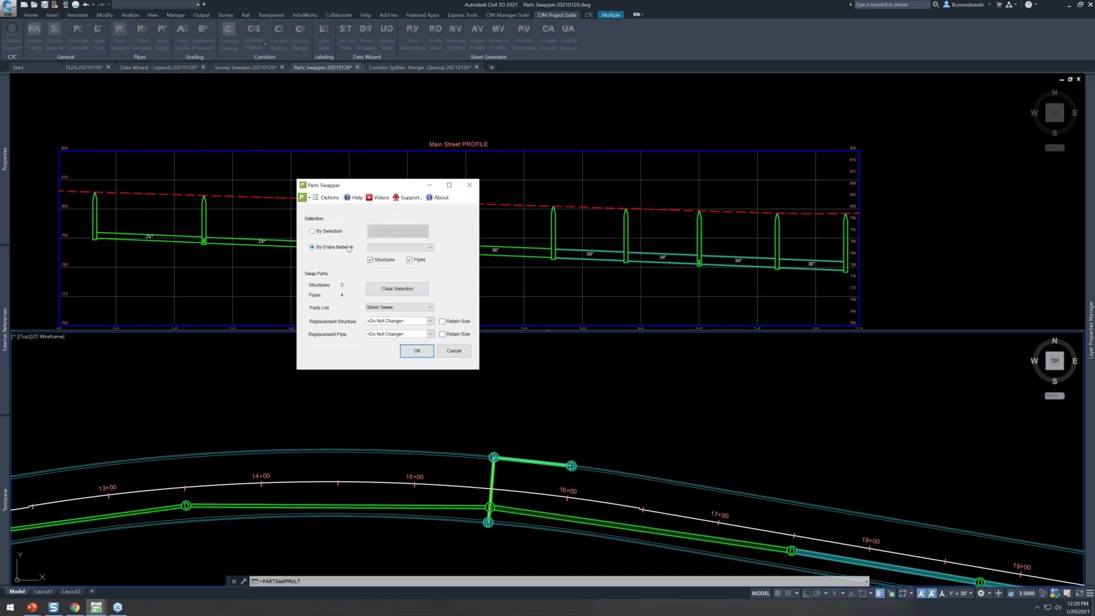
pyautogui.click(401, 247)
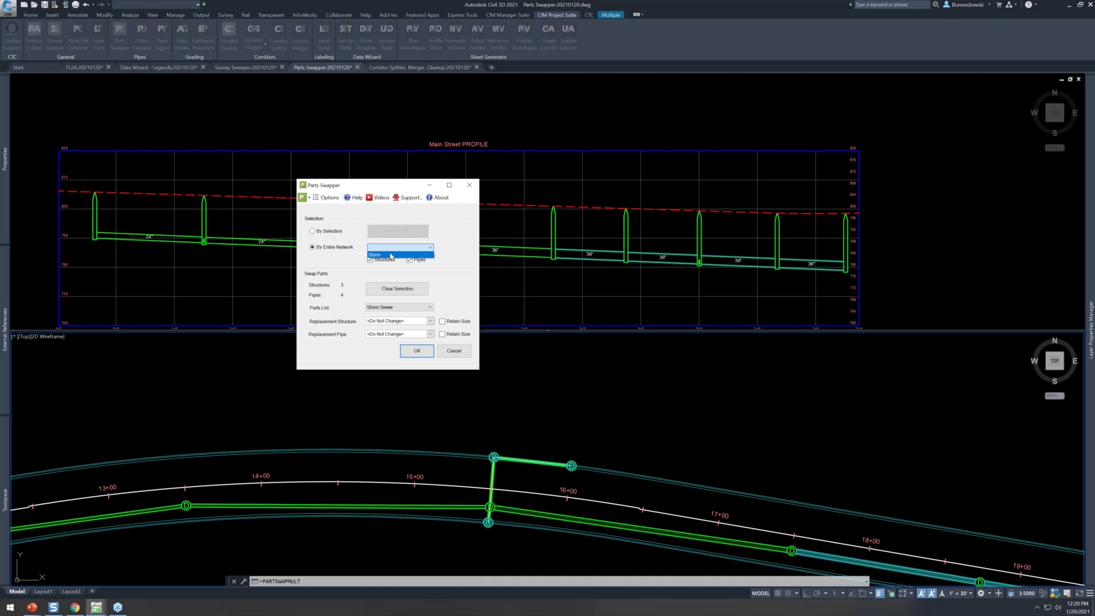
pyautogui.click(331, 234)
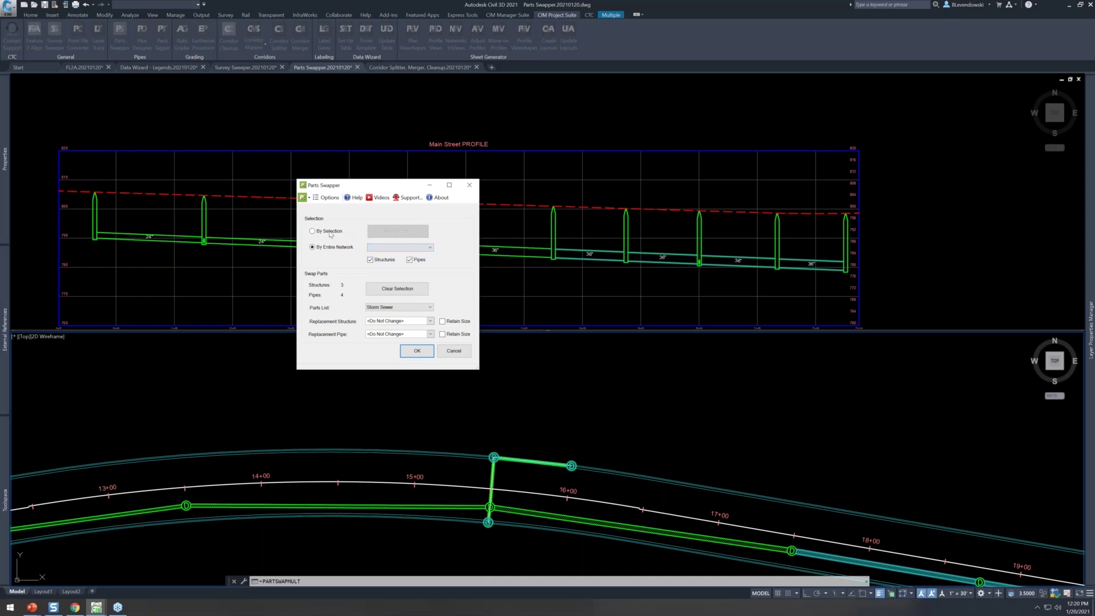
pyautogui.click(330, 232)
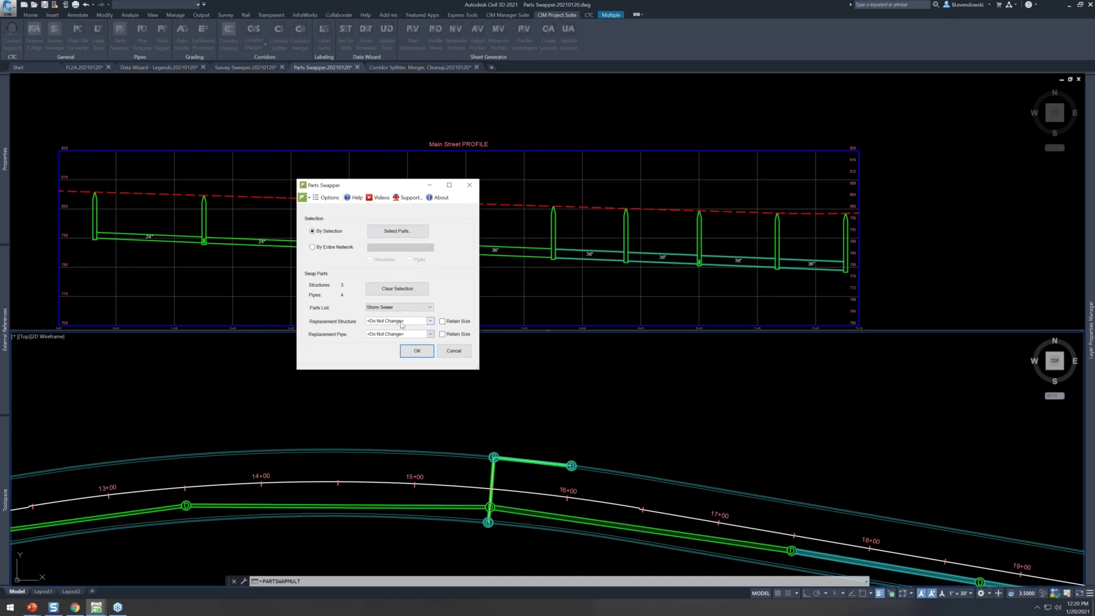
# Keep the Storm Sewer parts list and choose the 48" CB concentric cylindrical structure as the replacement structure.
pyautogui.click(406, 307)
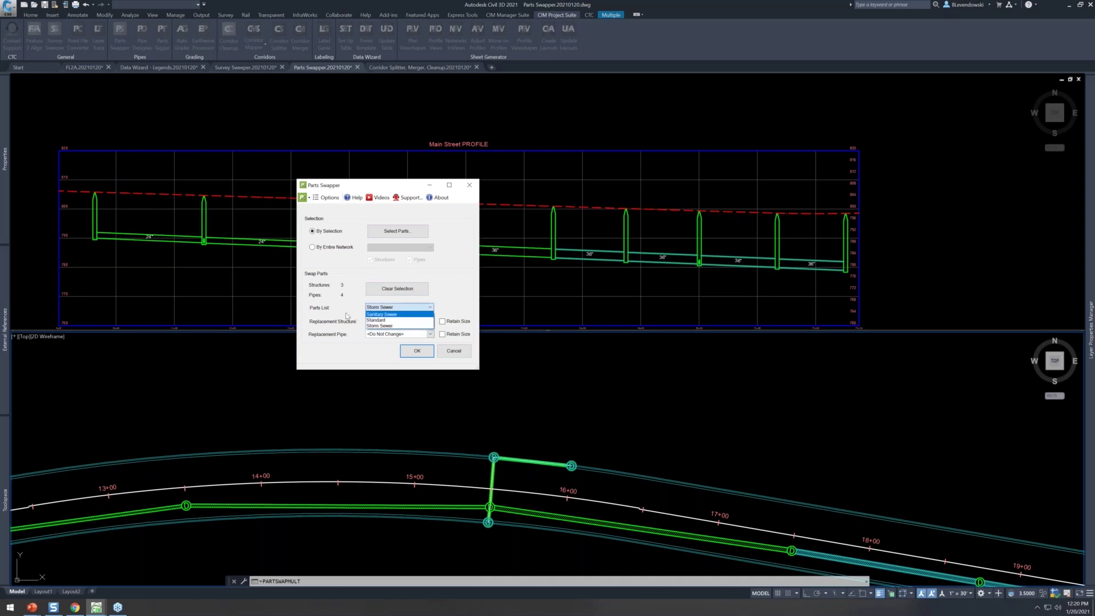
pyautogui.click(396, 326)
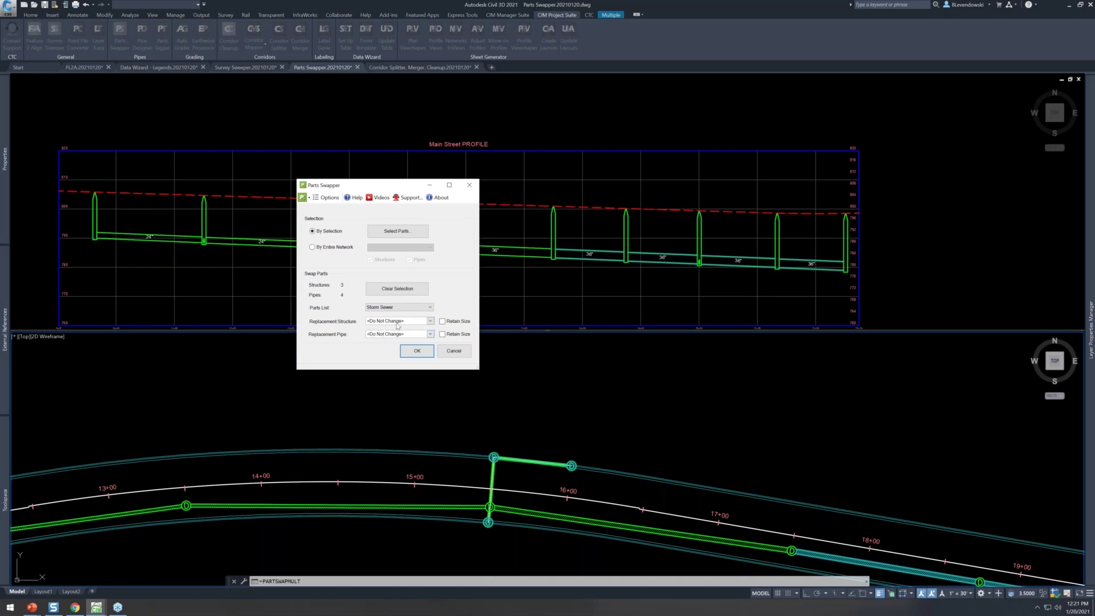
pyautogui.click(397, 321)
pyautogui.doubleClick(381, 337)
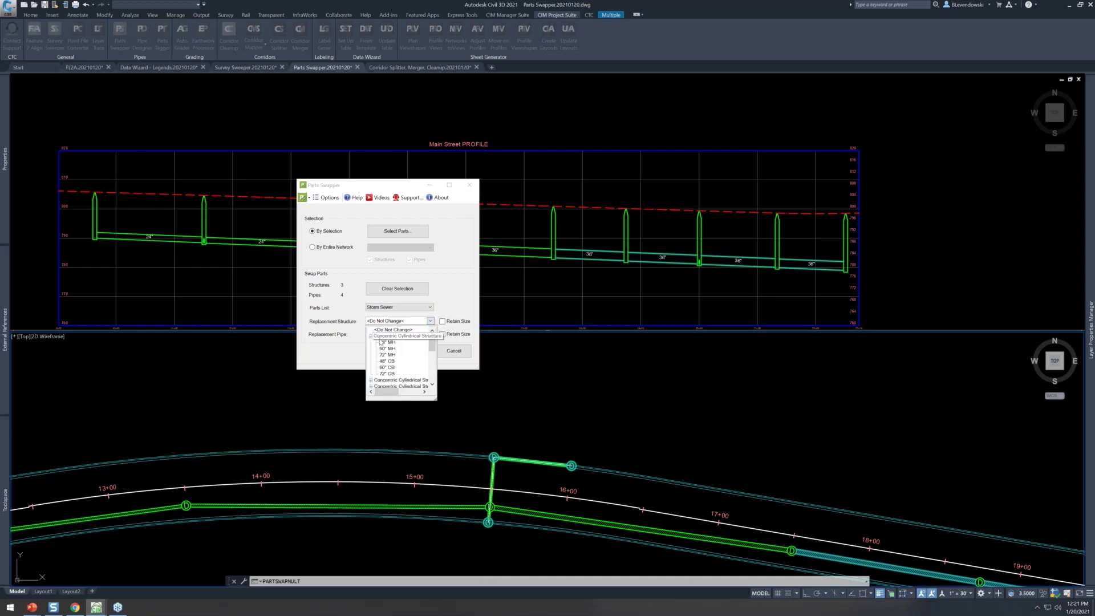
pyautogui.click(391, 362)
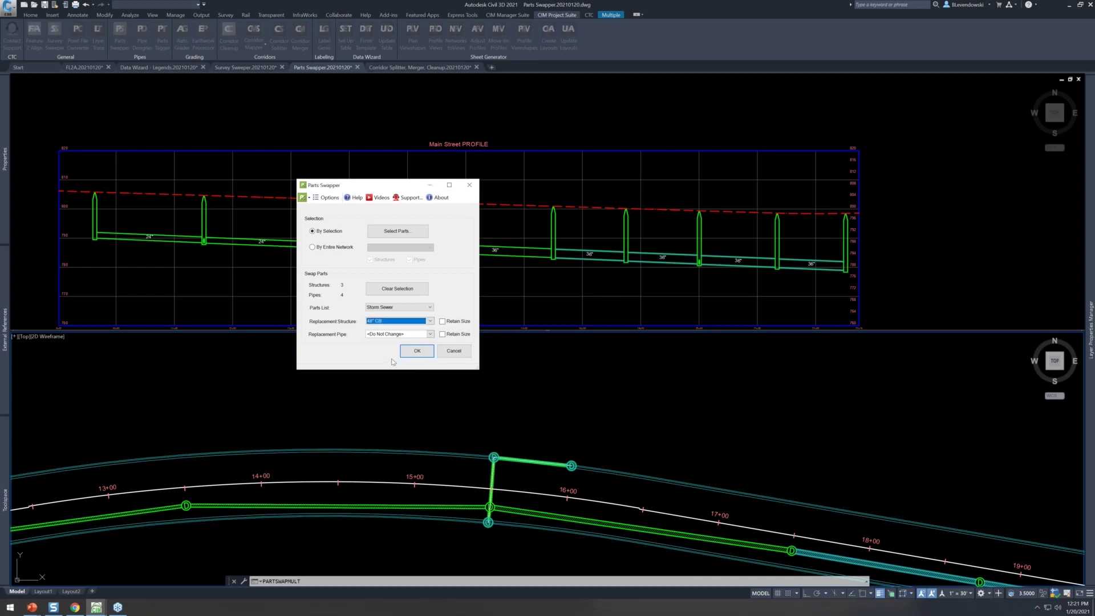
# Set the replacement pipe to the 30 inch Concrete Pipe.
pyautogui.click(391, 333)
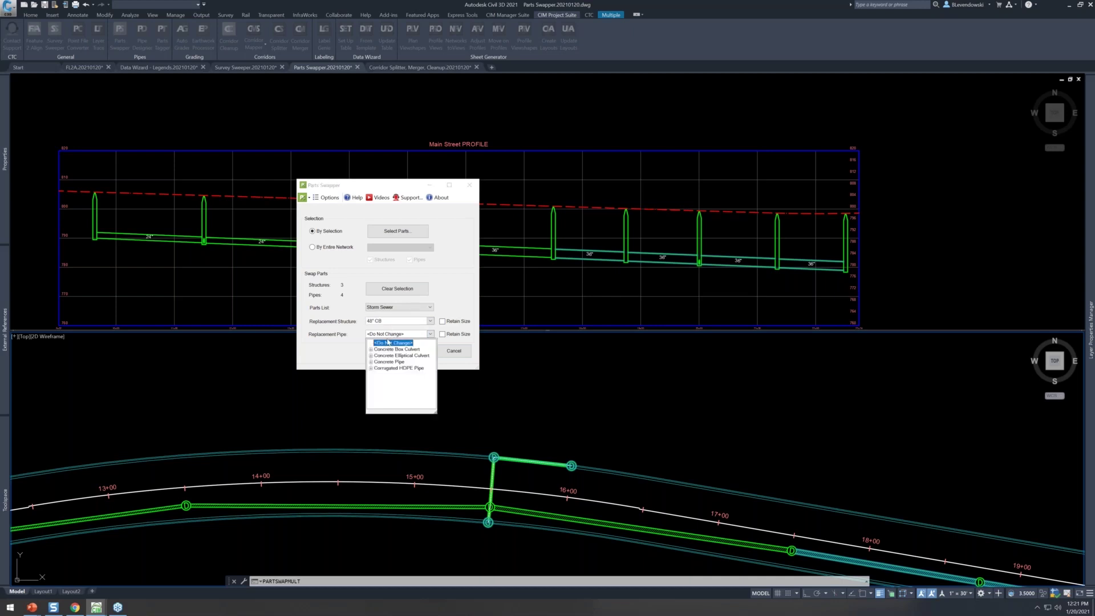
pyautogui.doubleClick(393, 362)
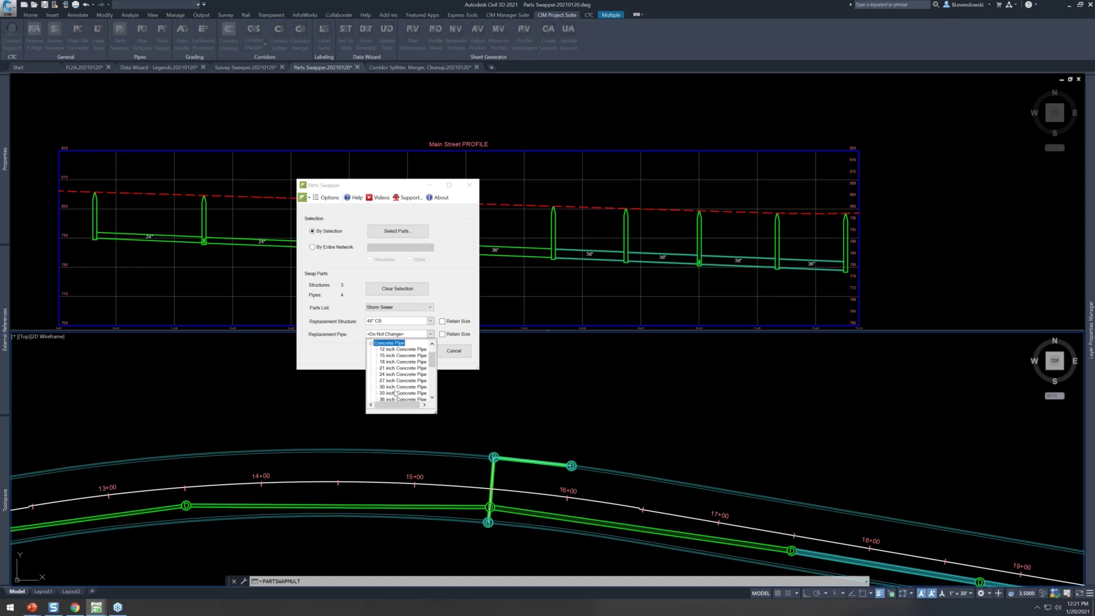
pyautogui.click(395, 388)
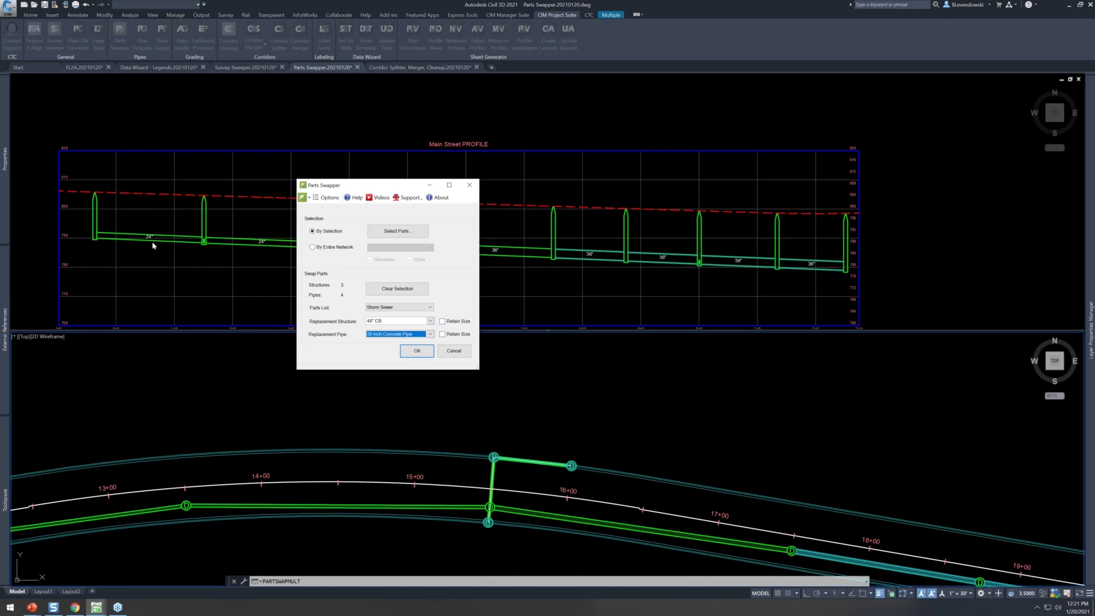
# Enable Retain Size for the pipes and choose the Concrete Pipe family as the replacement pipe.
pyautogui.click(589, 257)
pyautogui.click(443, 334)
pyautogui.moveTo(517, 390); pyautogui.dragTo(557, 417)
pyautogui.click(508, 335)
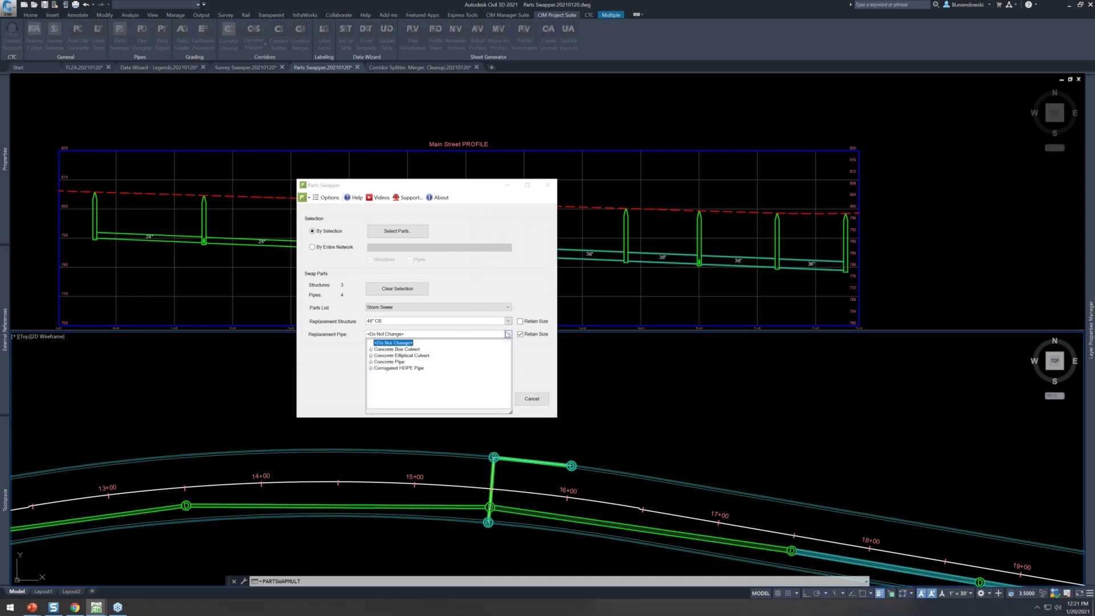
pyautogui.click(370, 362)
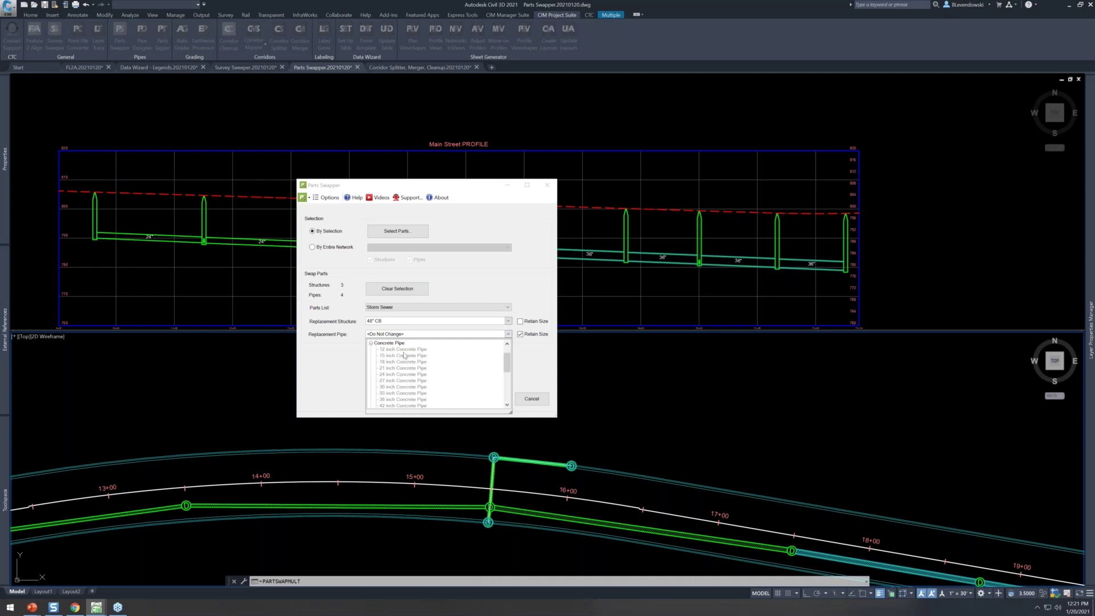
pyautogui.click(389, 343)
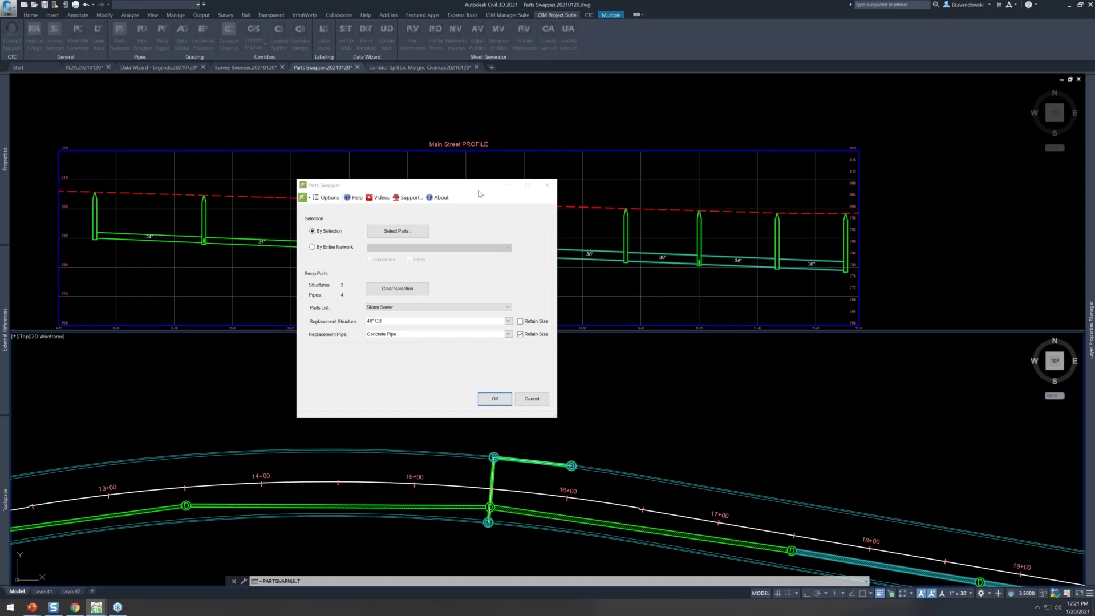
# Turn off Retain Size for the pipes and swap the selected parts using the 30 inch Concrete Pipe as the replacement pipe.
pyautogui.moveTo(456, 192); pyautogui.dragTo(424, 188)
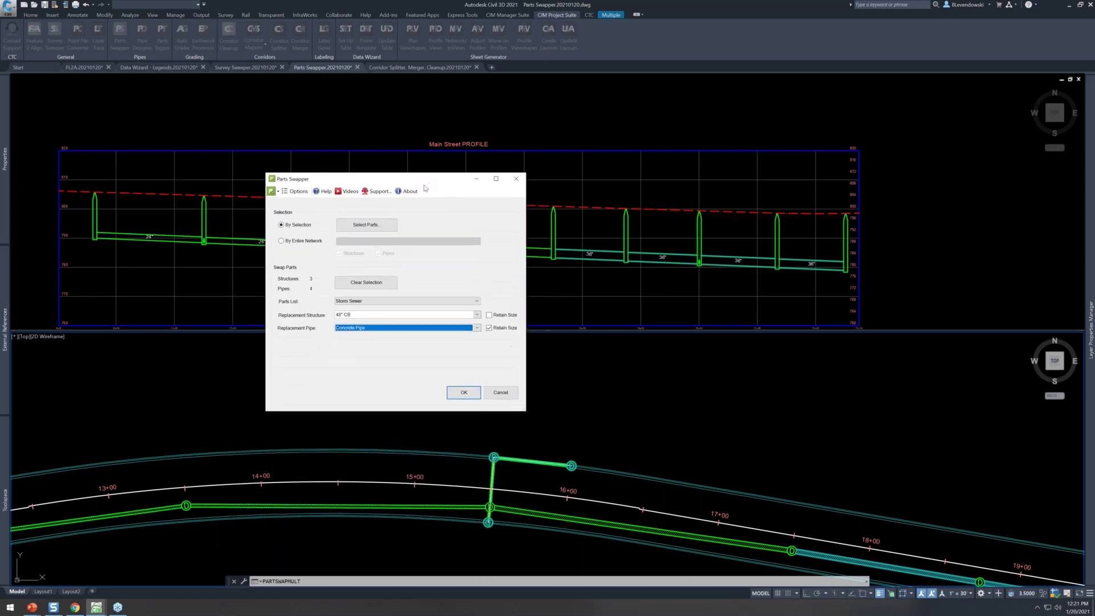
pyautogui.click(489, 330)
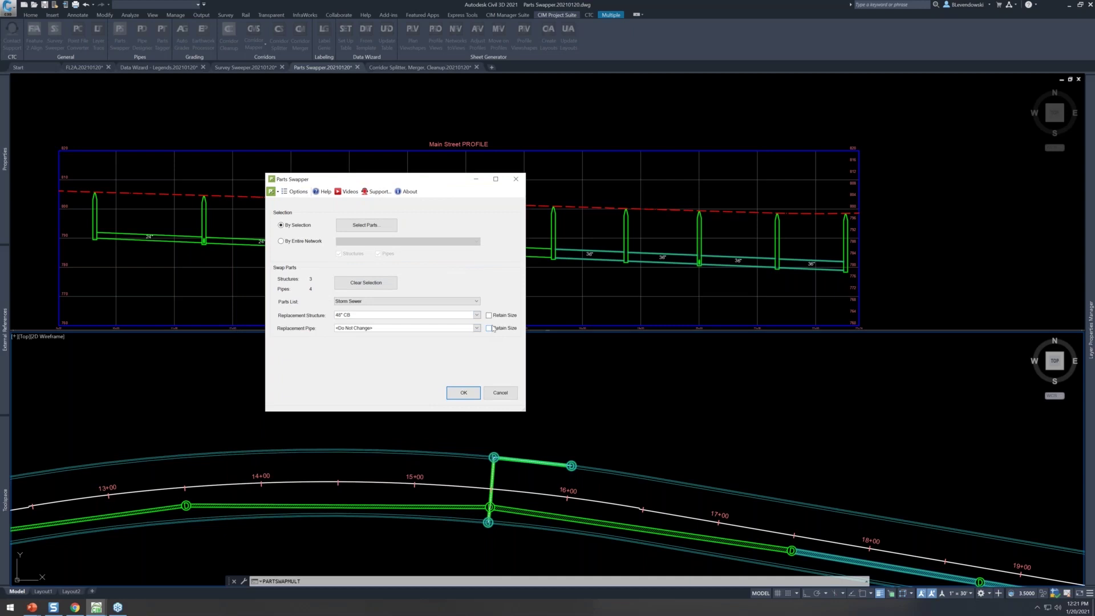
pyautogui.click(378, 329)
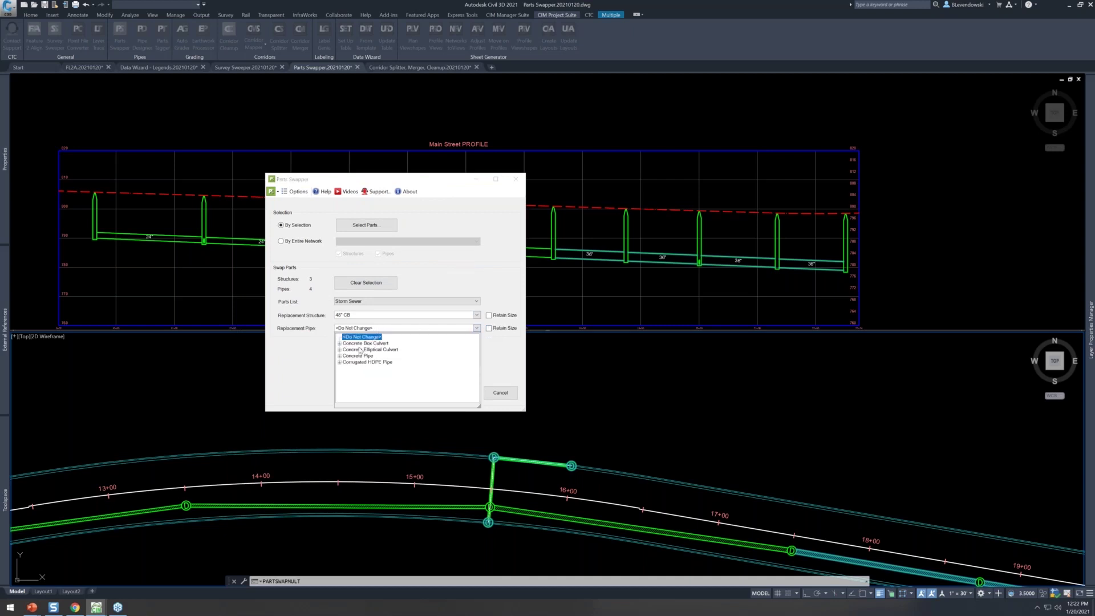
pyautogui.doubleClick(354, 356)
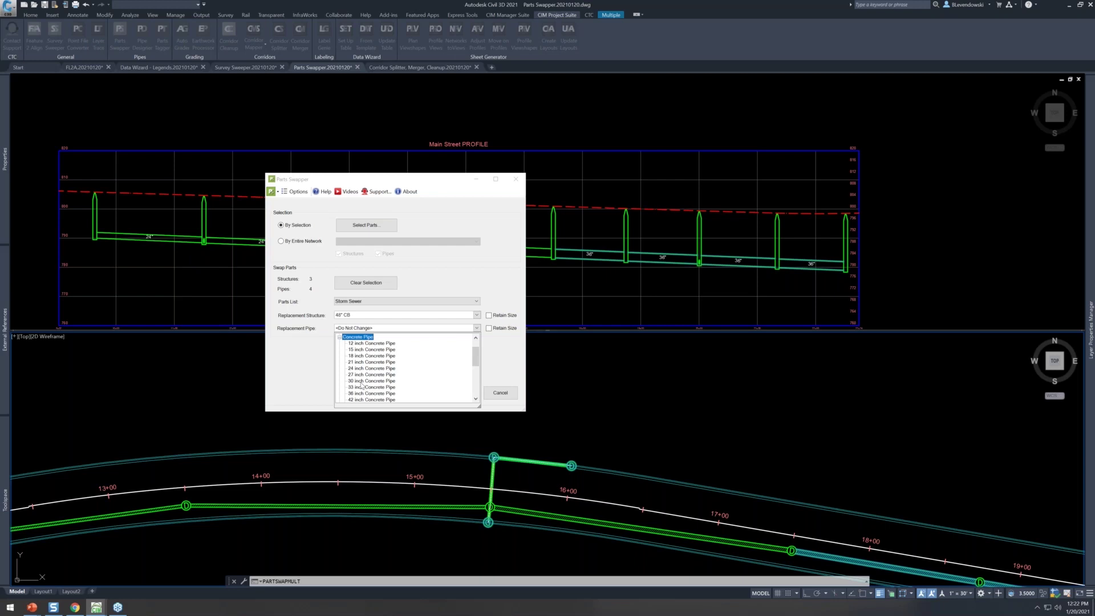
pyautogui.click(365, 381)
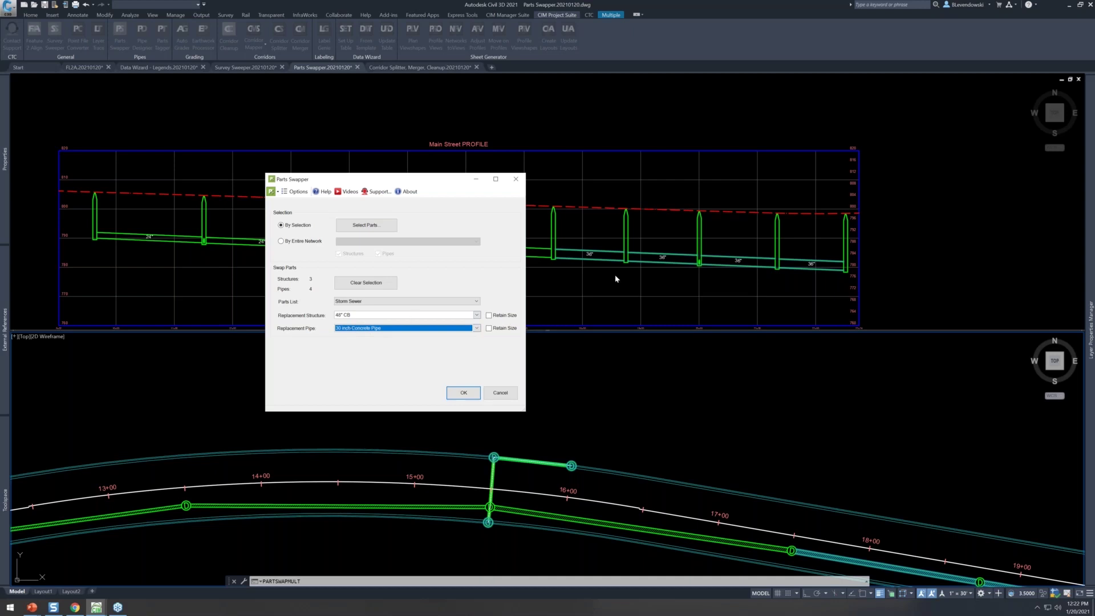
pyautogui.click(463, 392)
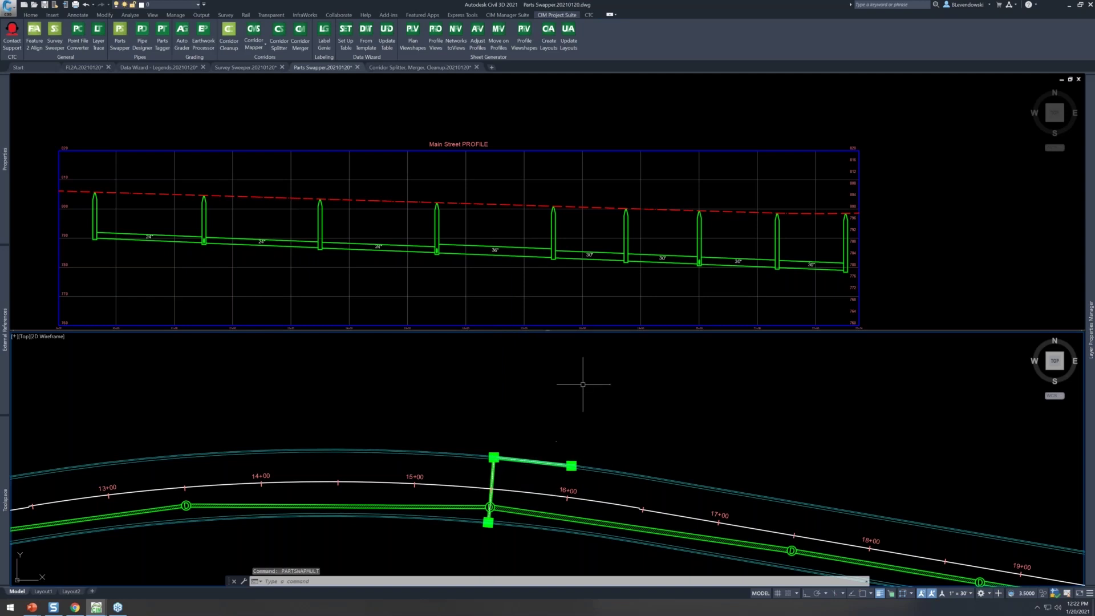
# Clear the selection and examine the swapped pipes' size labels in the Main Street profile.
pyautogui.click(593, 255)
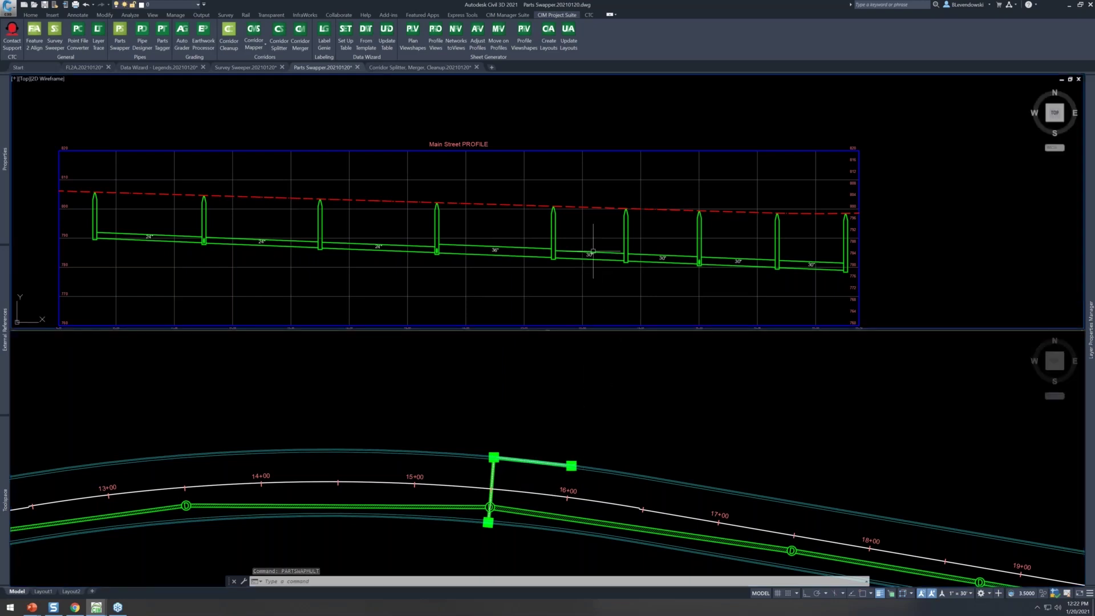
pyautogui.scroll(2, 593, 254)
pyautogui.press('Escape')
pyautogui.press('Escape')
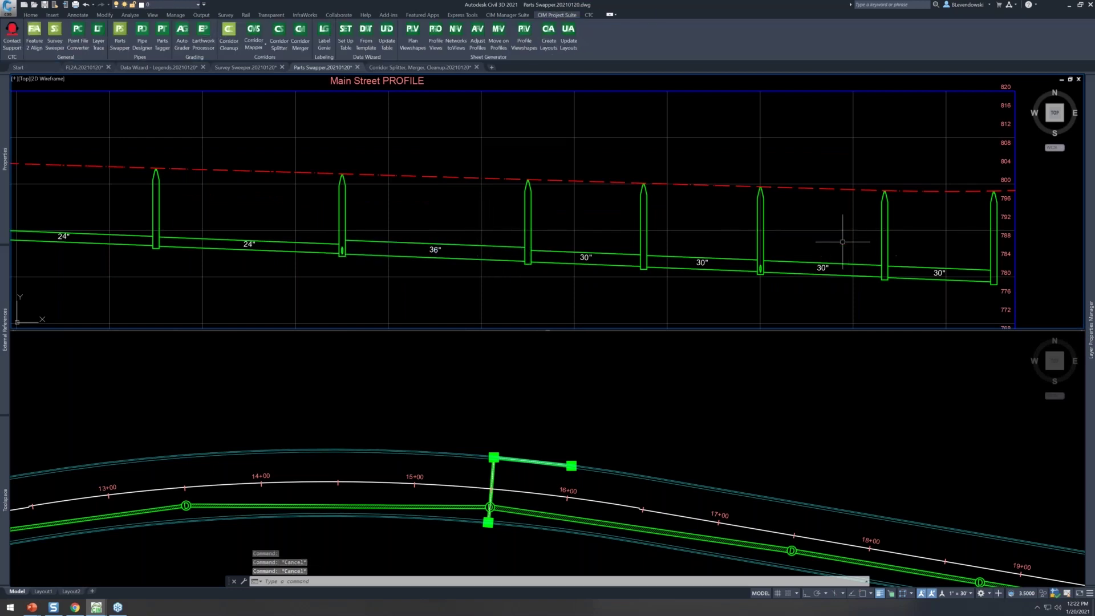
pyautogui.scroll(-2, 521, 210)
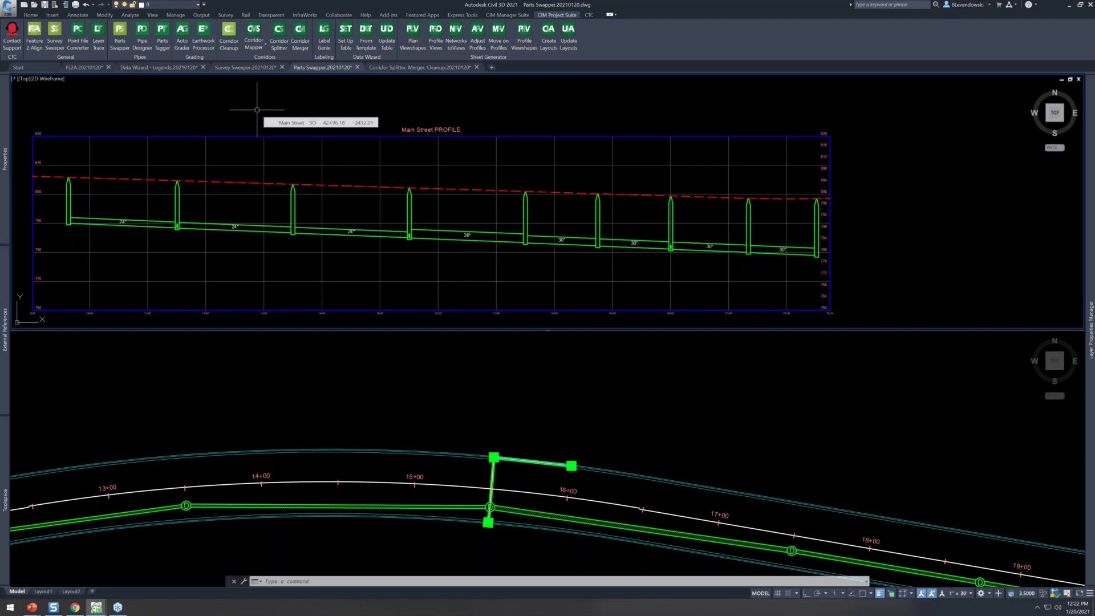
# Switch to the Corridor Splitter, Merger, Cleanup drawing and view its Evergreen, Manchester and Tiny Court corridor.
pyautogui.click(413, 68)
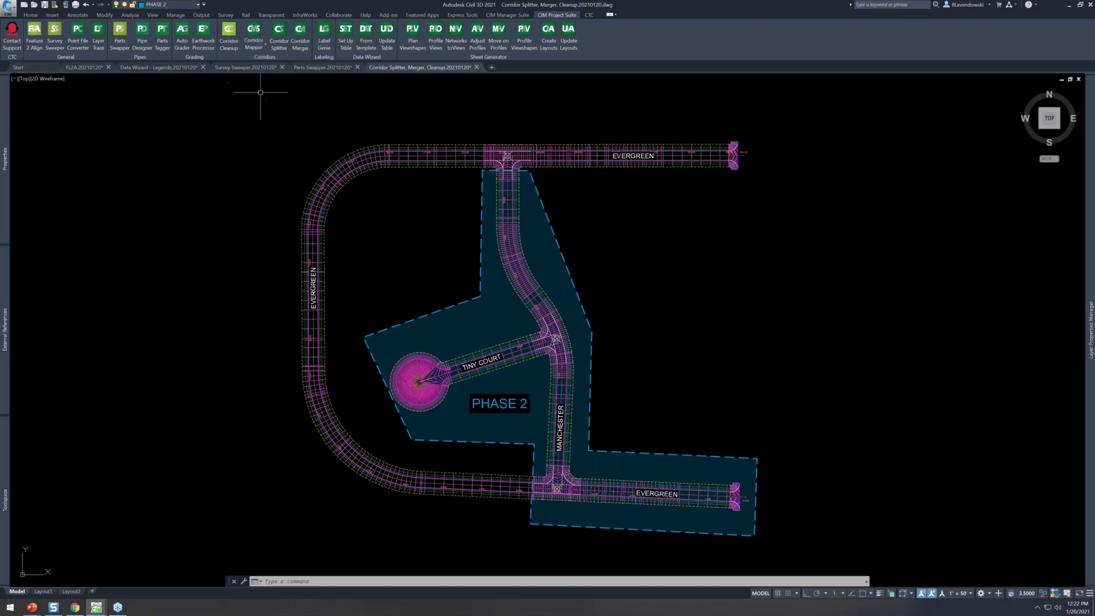
pyautogui.moveTo(392, 124)
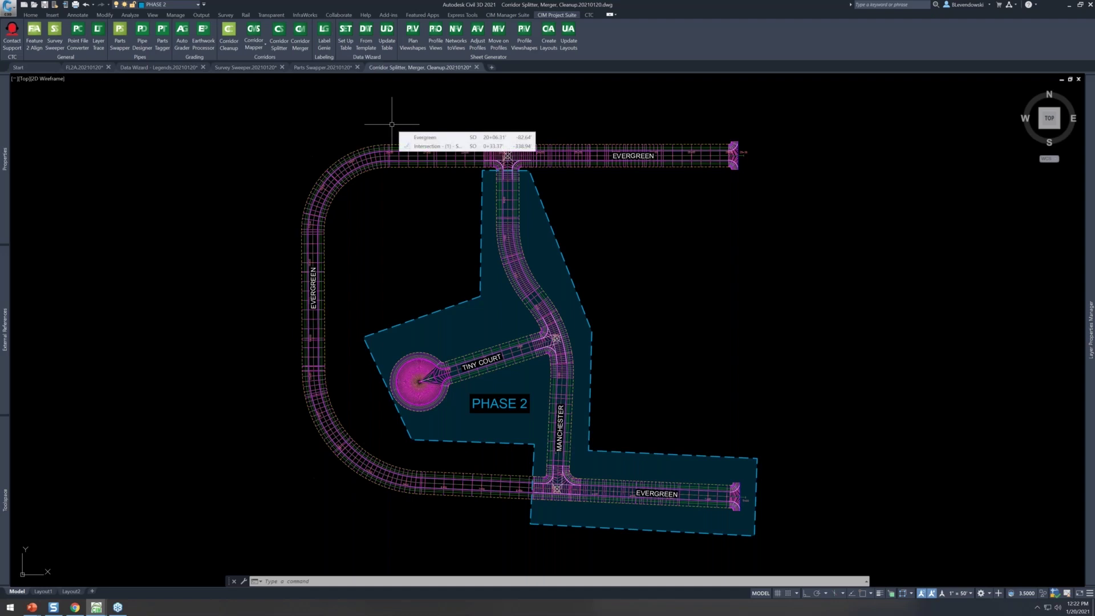
pyautogui.scroll(2, 481, 131)
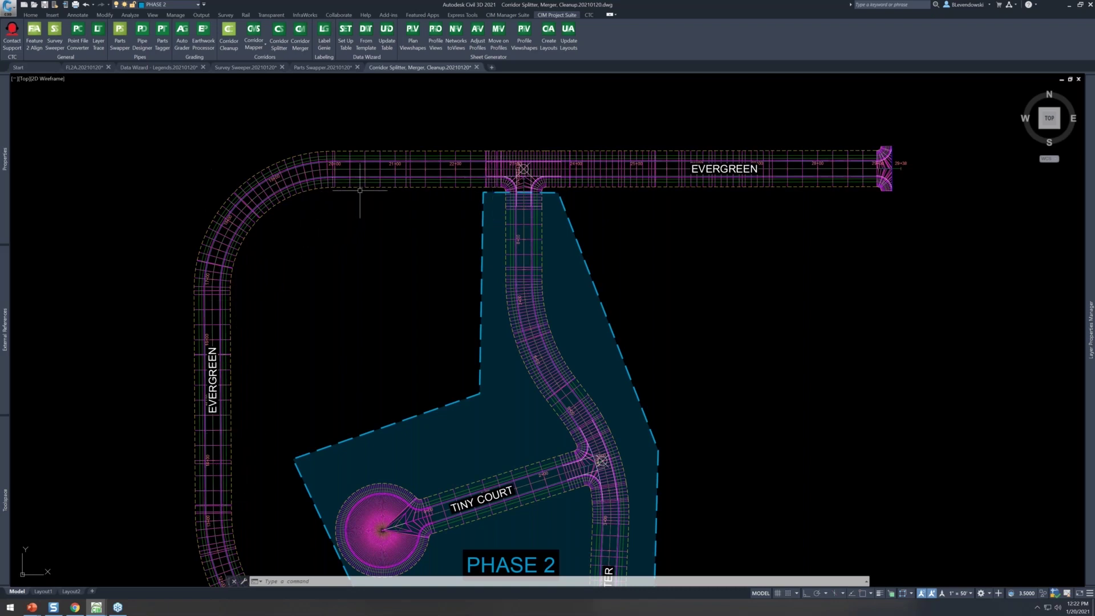
# Open the corridor properties of the Pine Development corridor to view its baseline and region parameters.
pyautogui.click(407, 152)
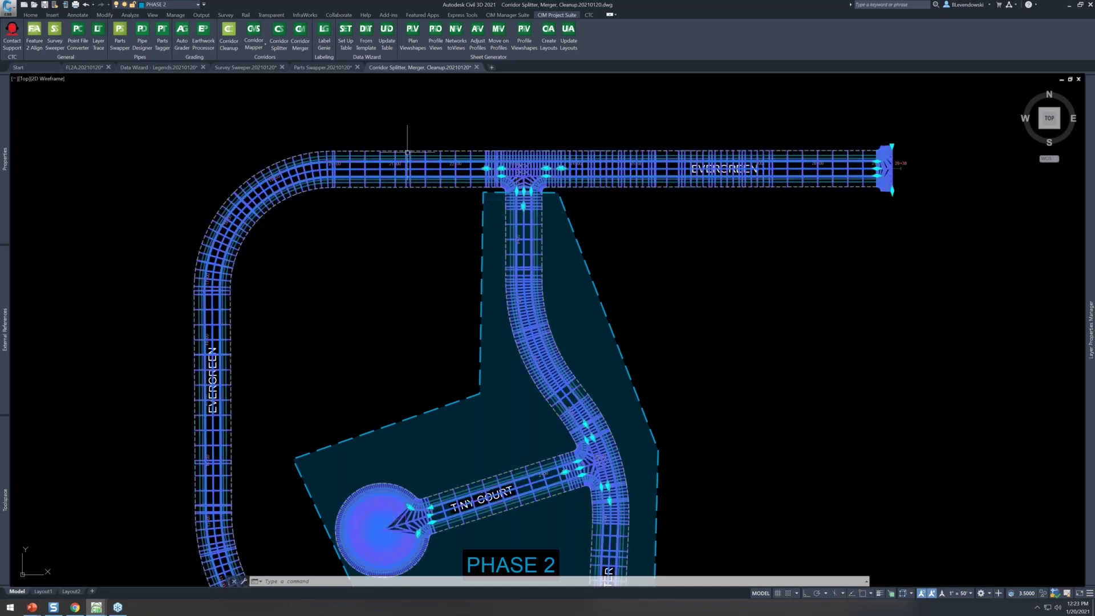
pyautogui.rightClick(364, 121)
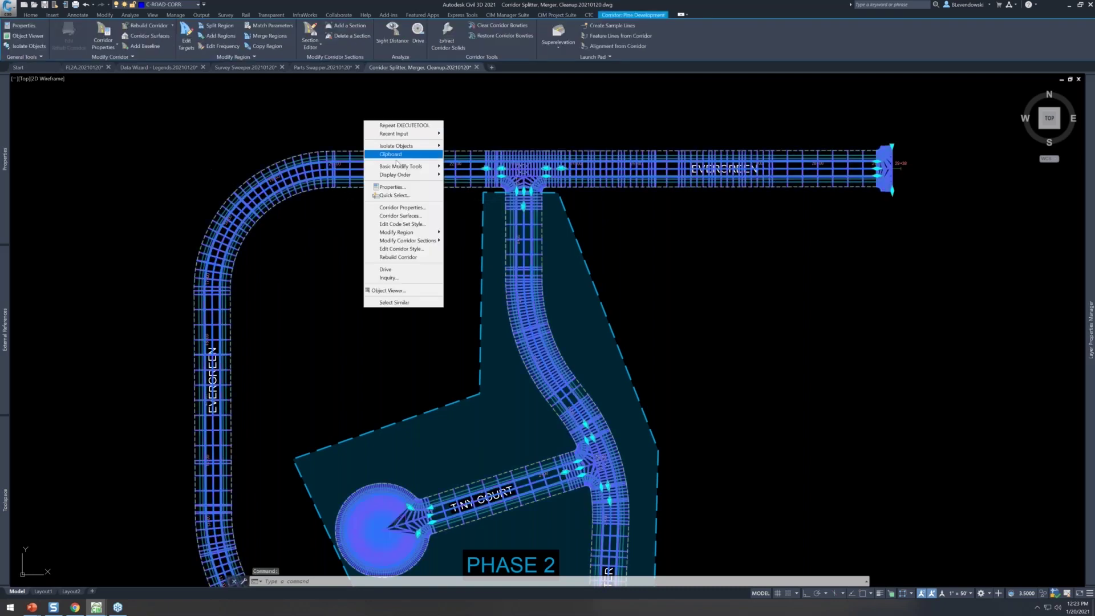
pyautogui.click(405, 207)
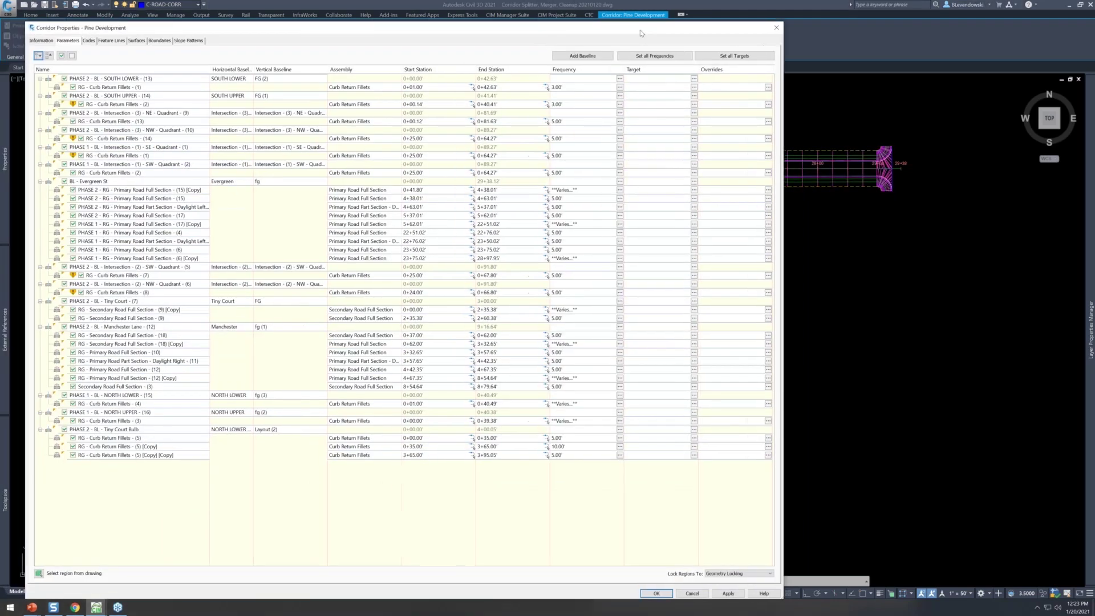
pyautogui.moveTo(640, 32)
pyautogui.mouseDown()
pyautogui.moveTo(677, 27)
pyautogui.moveTo(627, 122)
pyautogui.moveTo(569, 113)
pyautogui.moveTo(567, 78)
pyautogui.mouseUp()
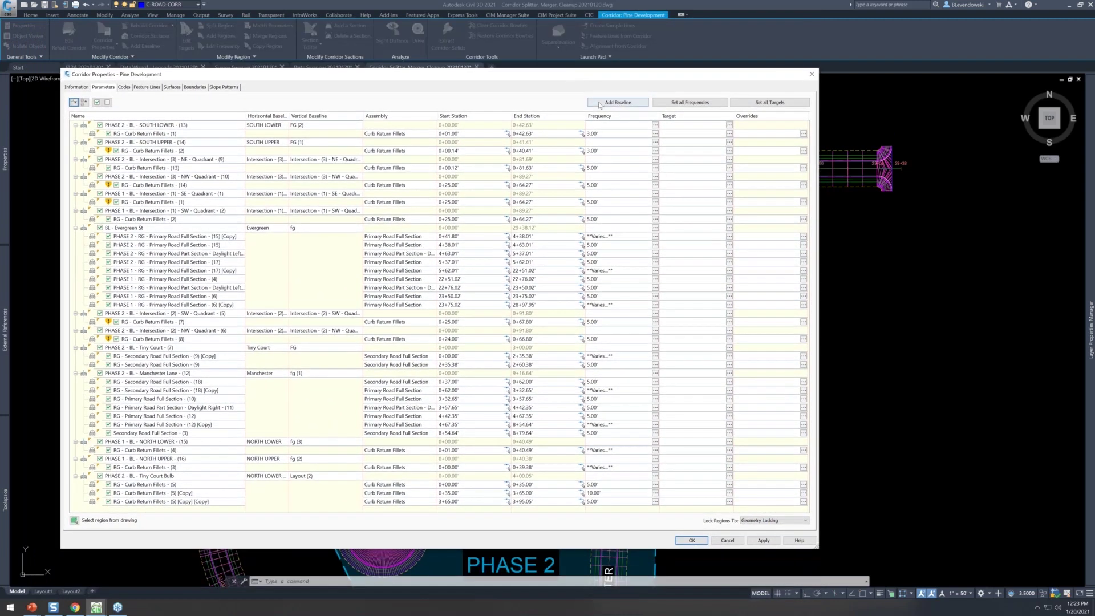
# Examine the target mapping for all corridor regions, including the alignments assigned to a varying width target.
pyautogui.click(770, 103)
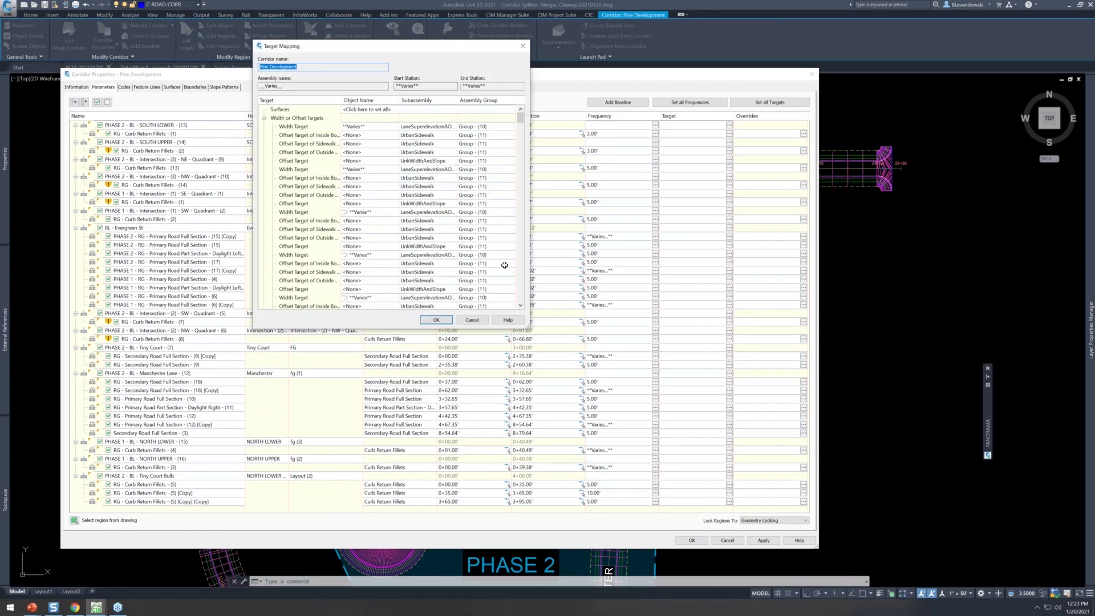
pyautogui.click(371, 212)
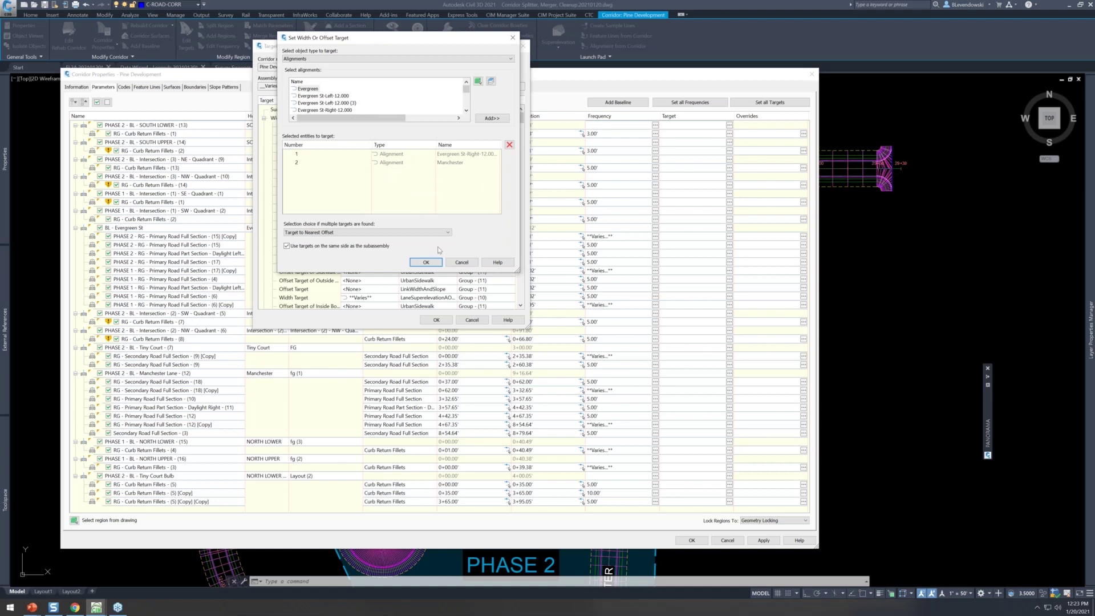
pyautogui.click(462, 262)
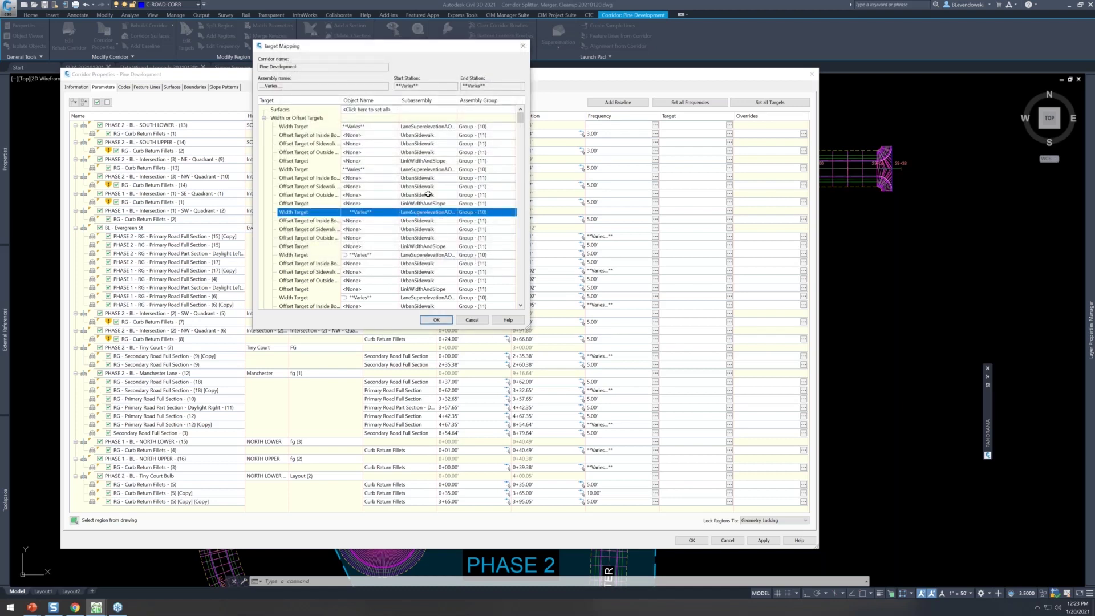
pyautogui.scroll(-2, 379, 169)
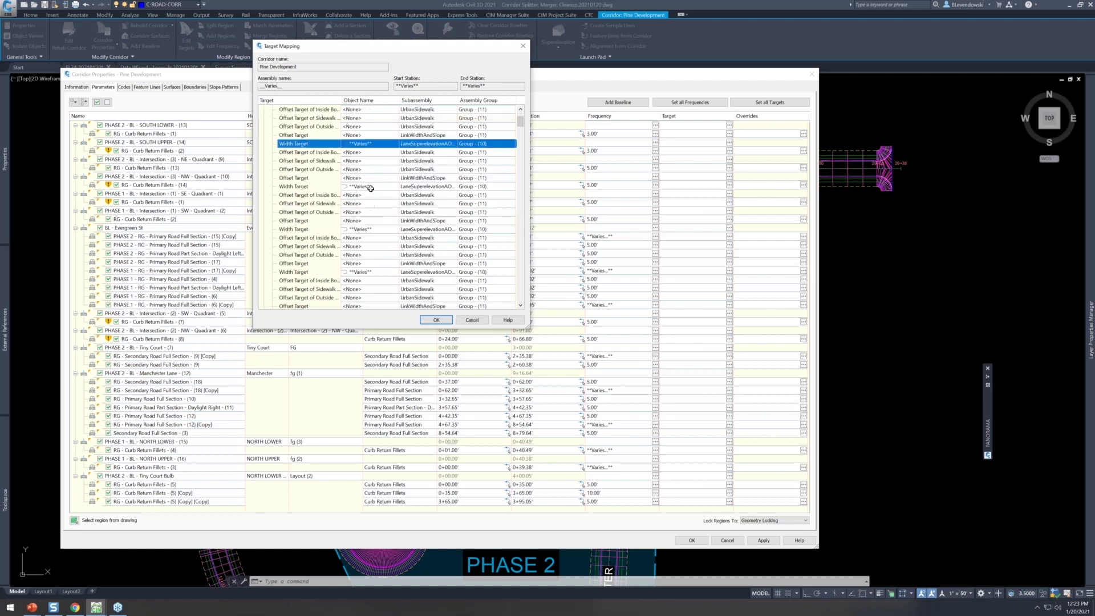
pyautogui.scroll(-5, 370, 221)
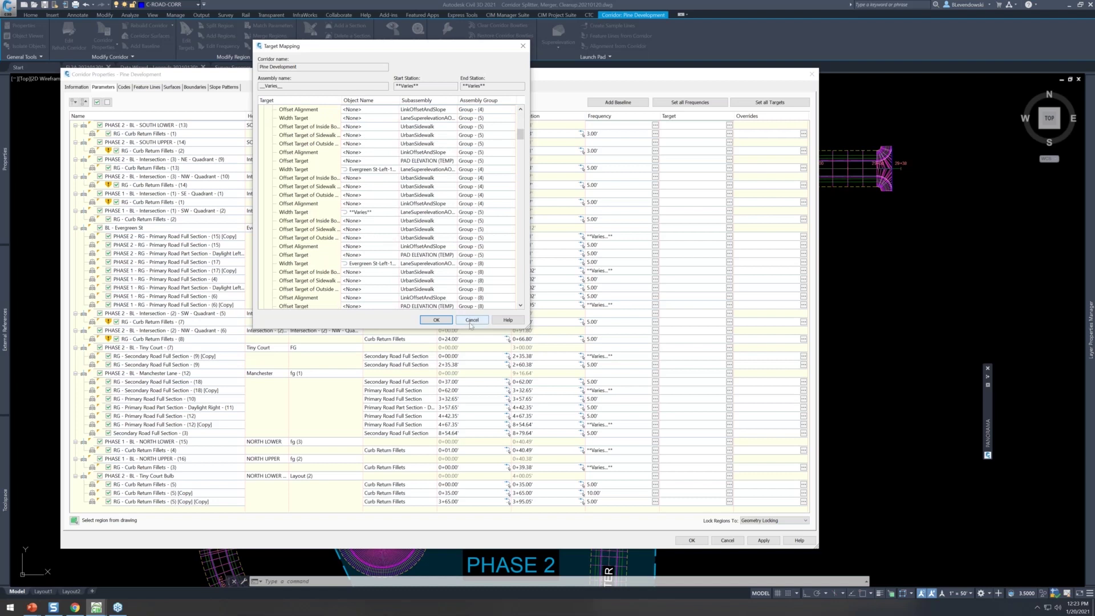
pyautogui.click(437, 319)
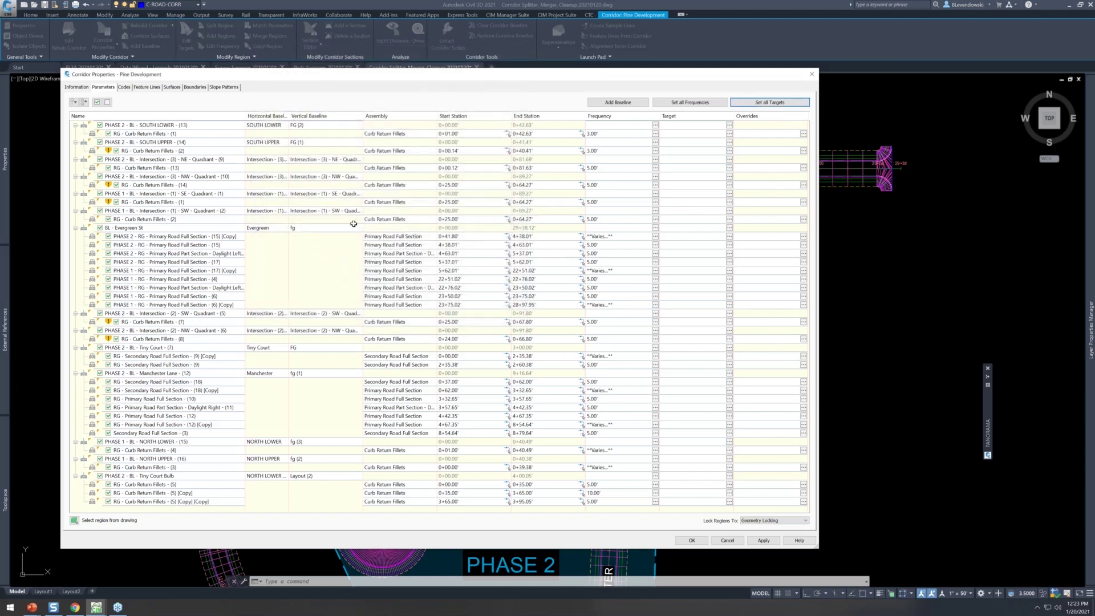
# Recheck both alignments assigned to the varying width target, and leave the target mapping and corridor properties without saving.
pyautogui.click(756, 101)
pyautogui.click(381, 211)
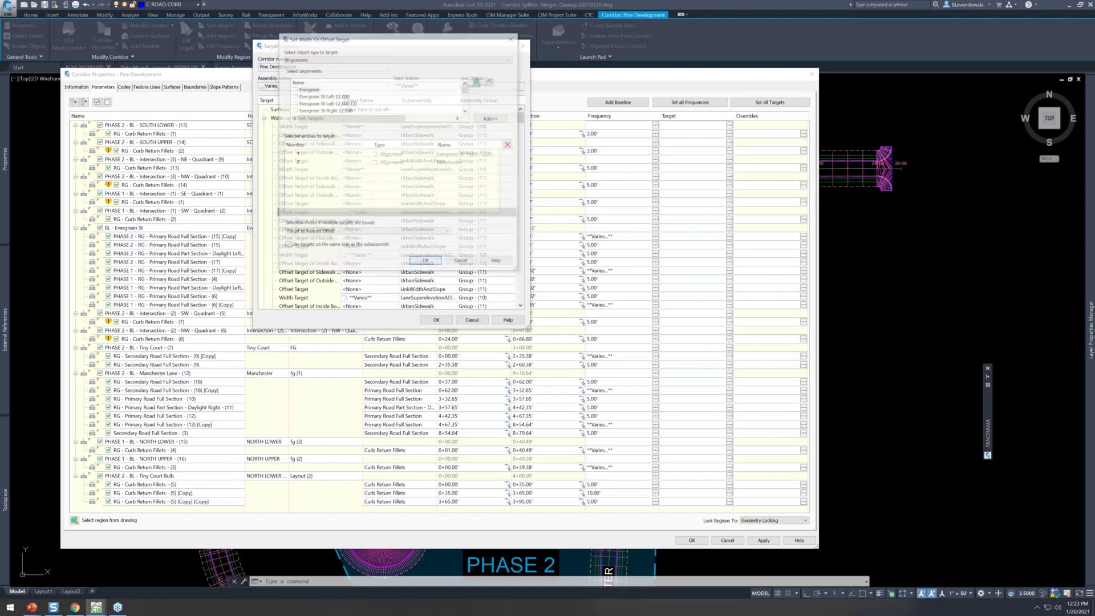
pyautogui.click(392, 162)
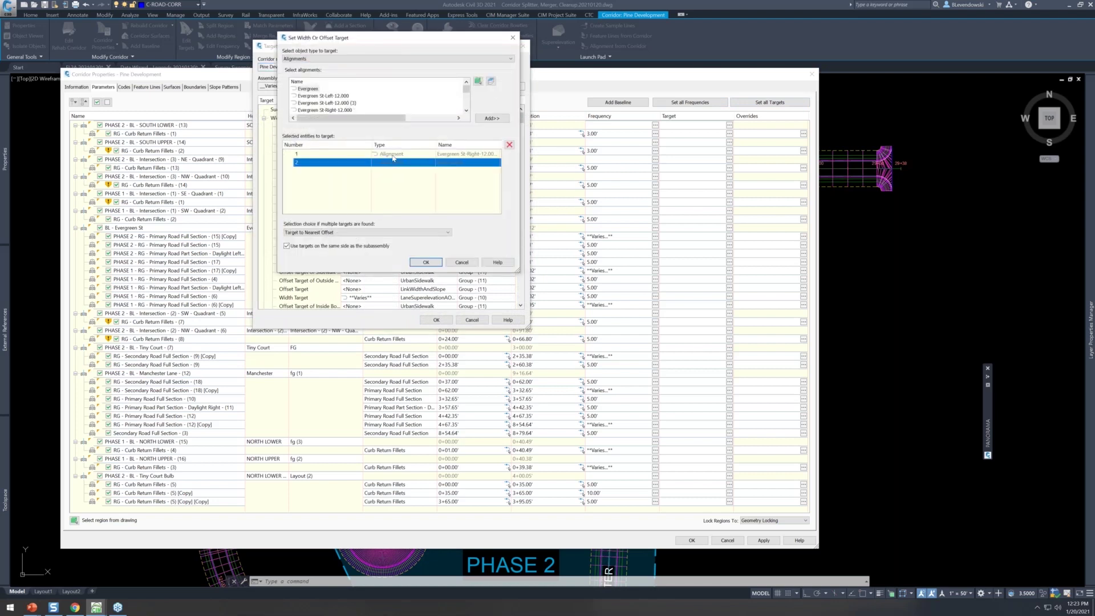
pyautogui.keyDown('shift'); pyautogui.click(440, 154); pyautogui.keyUp('shift')
pyautogui.click(472, 260)
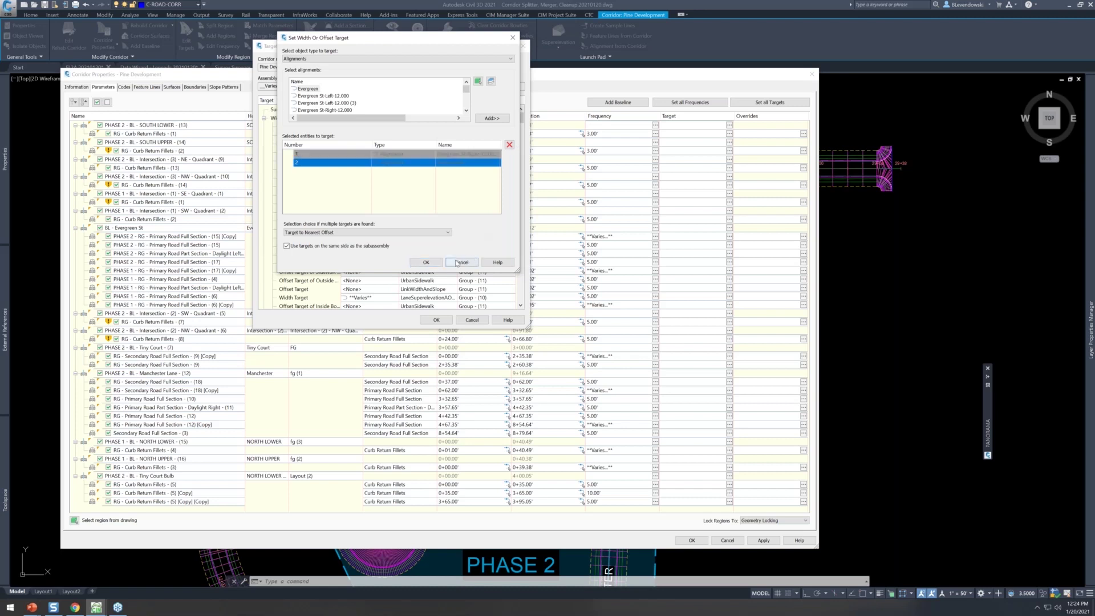
pyautogui.click(473, 320)
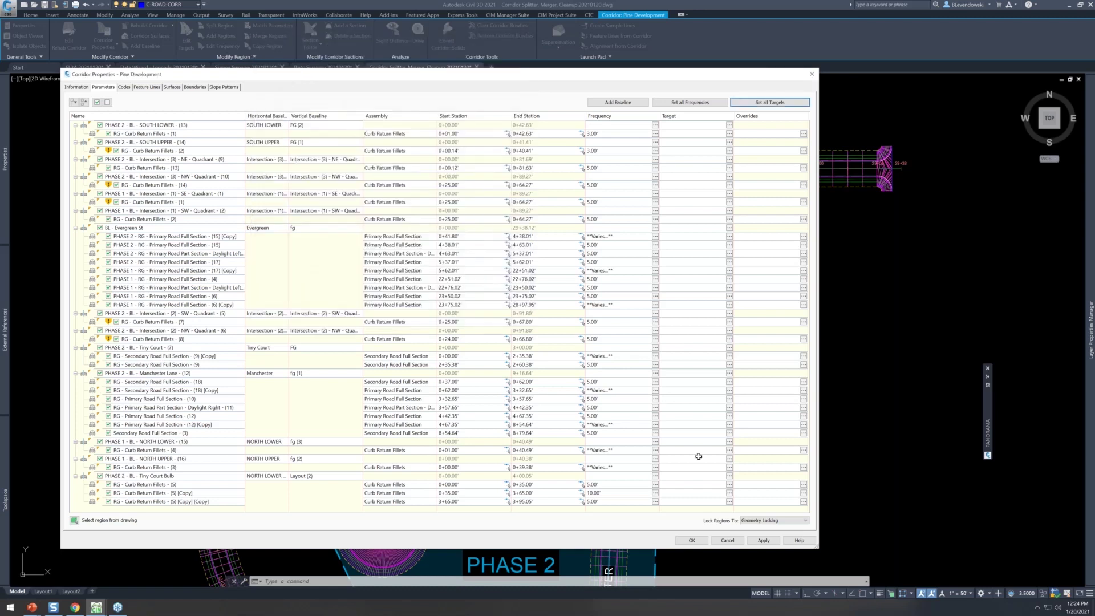
pyautogui.click(726, 540)
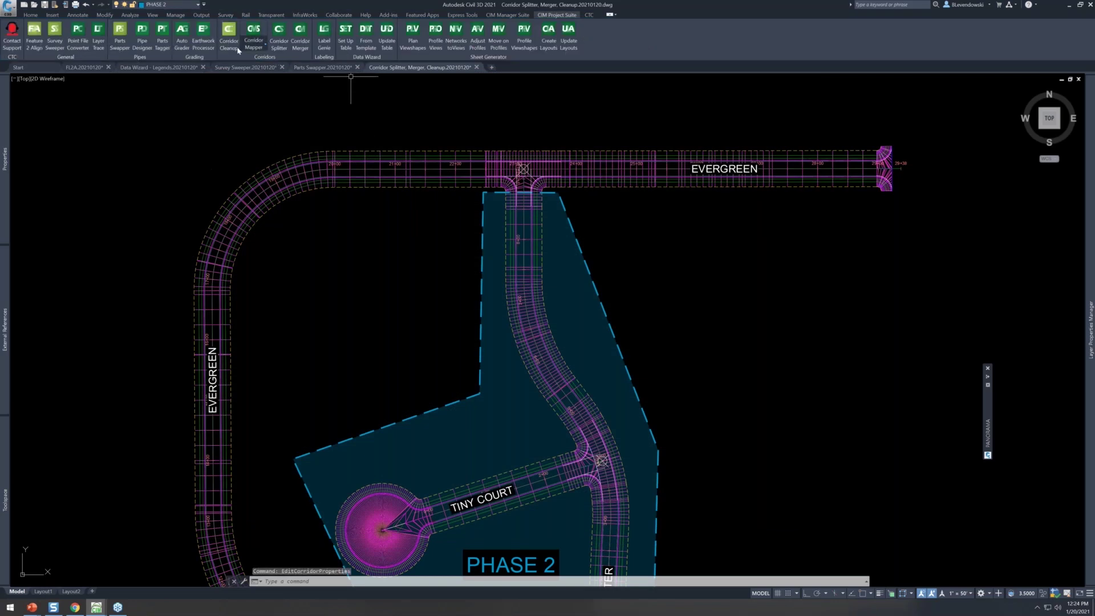
# Start Corridor Cleanup (CORC) on the Pine Development corridor and enlarge its dialog to show more baselines and regions.
pyautogui.write('CORC')
pyautogui.press('Return')
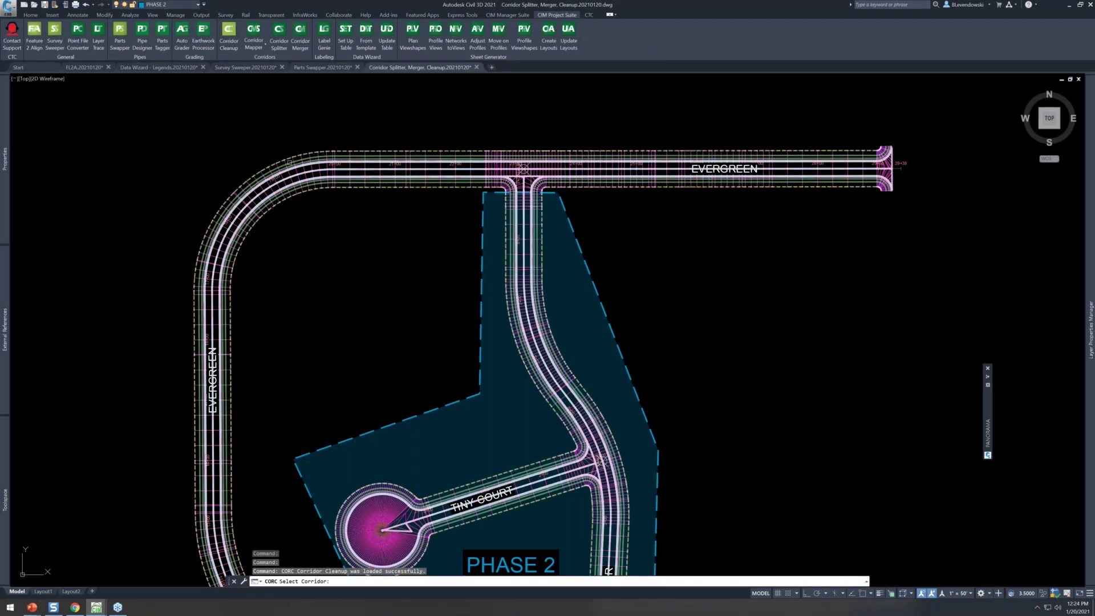
pyautogui.click(289, 162)
pyautogui.press('Return')
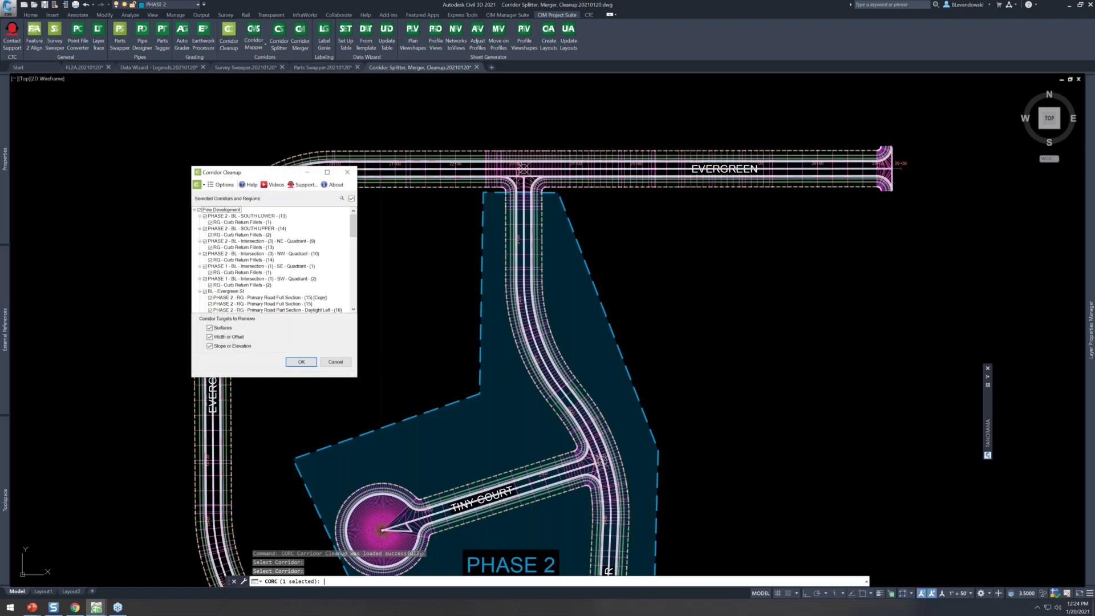
pyautogui.moveTo(275, 177); pyautogui.dragTo(384, 116)
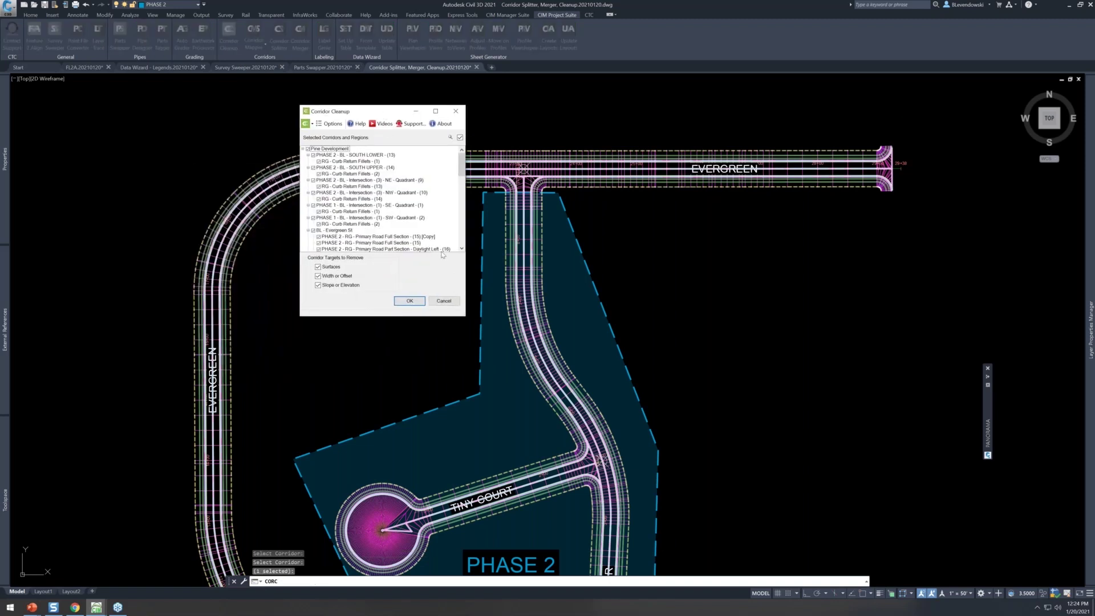
pyautogui.moveTo(465, 316); pyautogui.dragTo(537, 387)
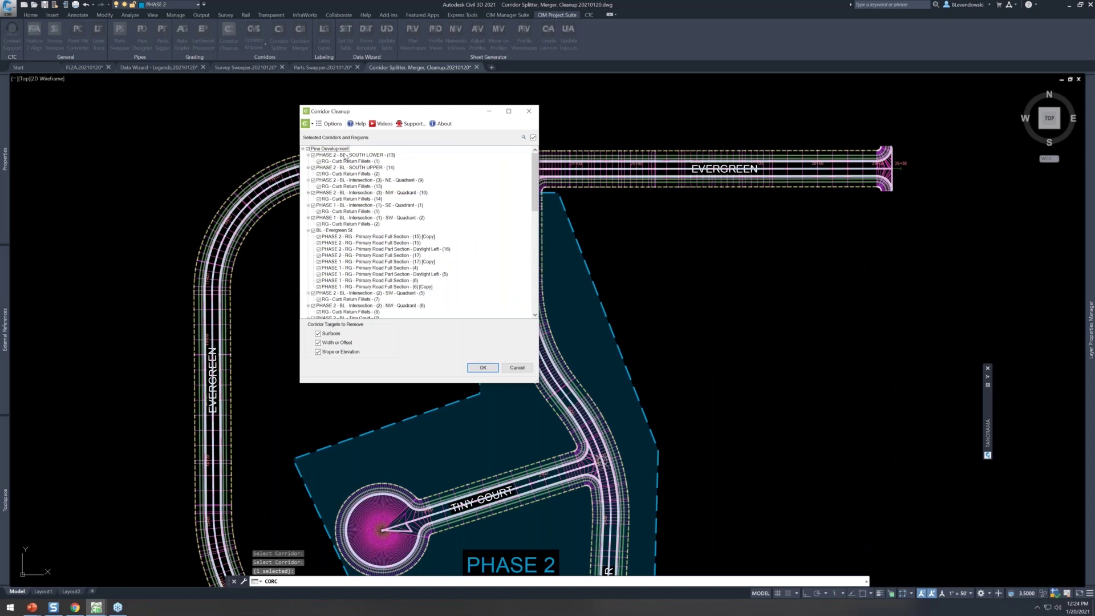
# Preview the SOUTH LOWER and SOUTH UPPER baselines and the whole Pine Development corridor in the drawing from the cleanup list.
pyautogui.click(345, 155)
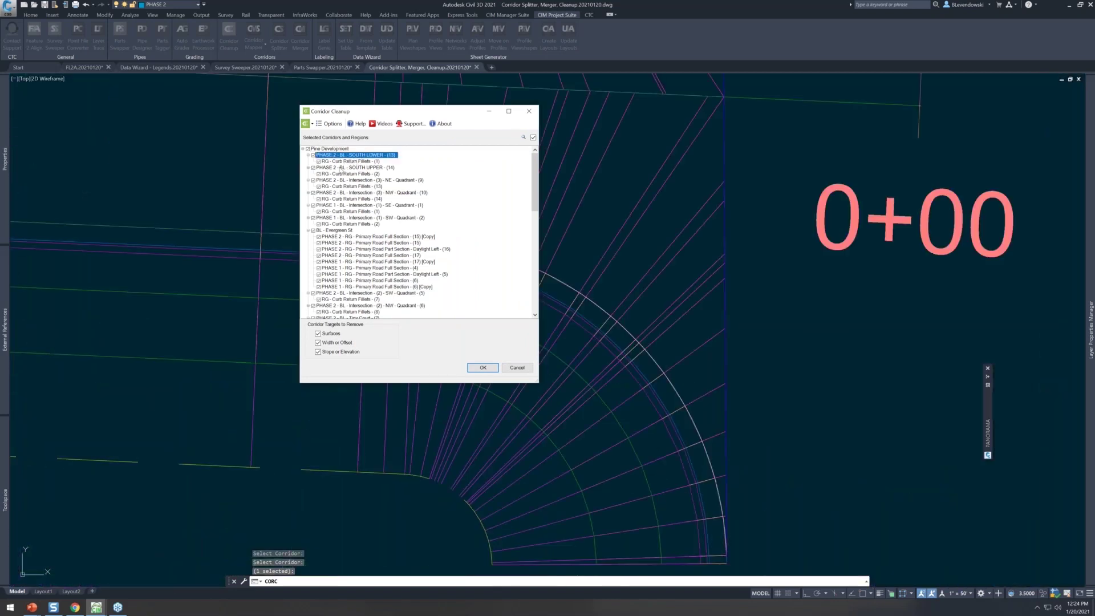
pyautogui.click(340, 168)
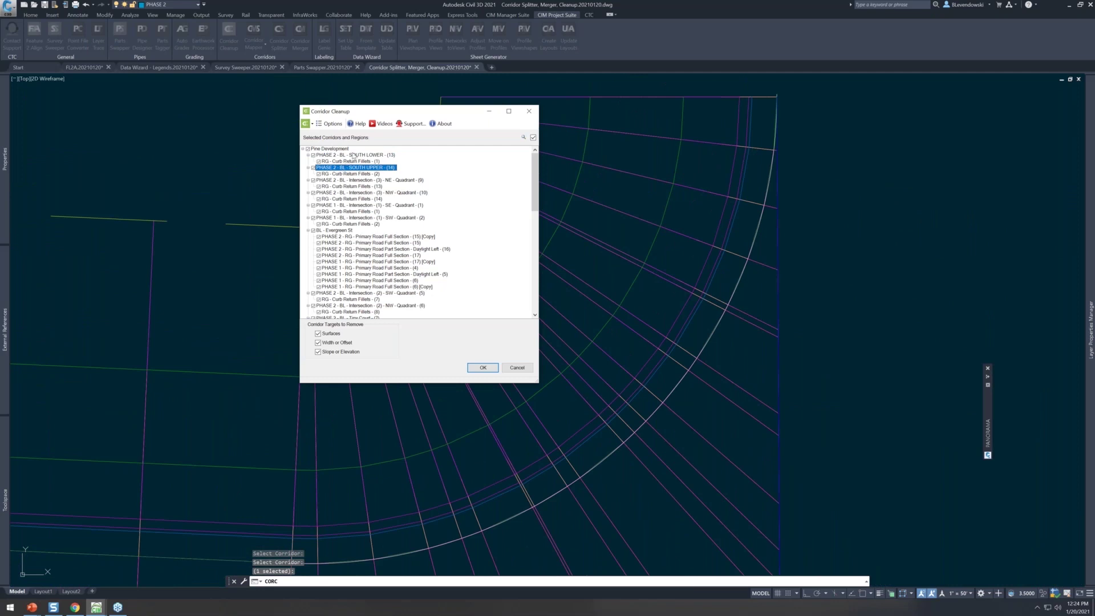
pyautogui.moveTo(387, 111); pyautogui.dragTo(203, 60)
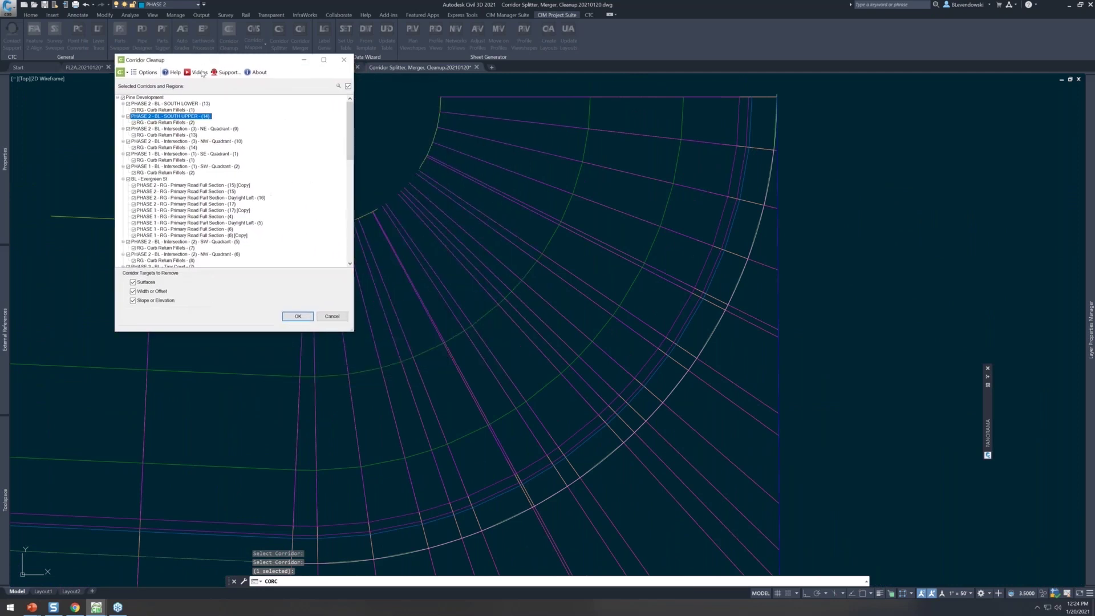
pyautogui.click(156, 98)
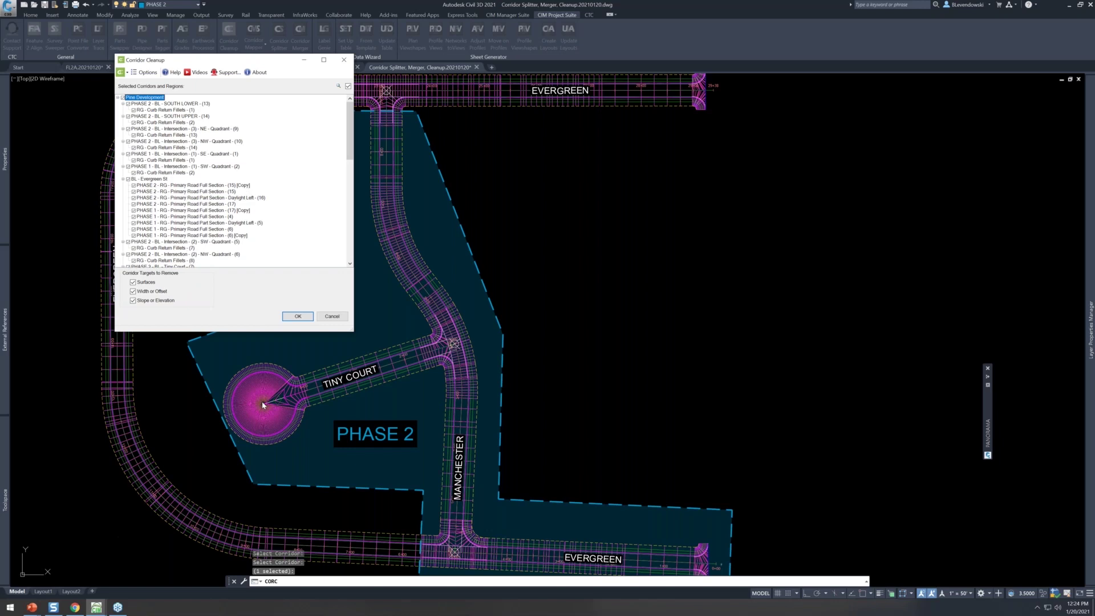
# Remove the surface, width or offset, and slope or elevation targets from the Pine Development corridor's baselines and regions.
pyautogui.scroll(-4, 212, 249)
pyautogui.scroll(-3, 212, 250)
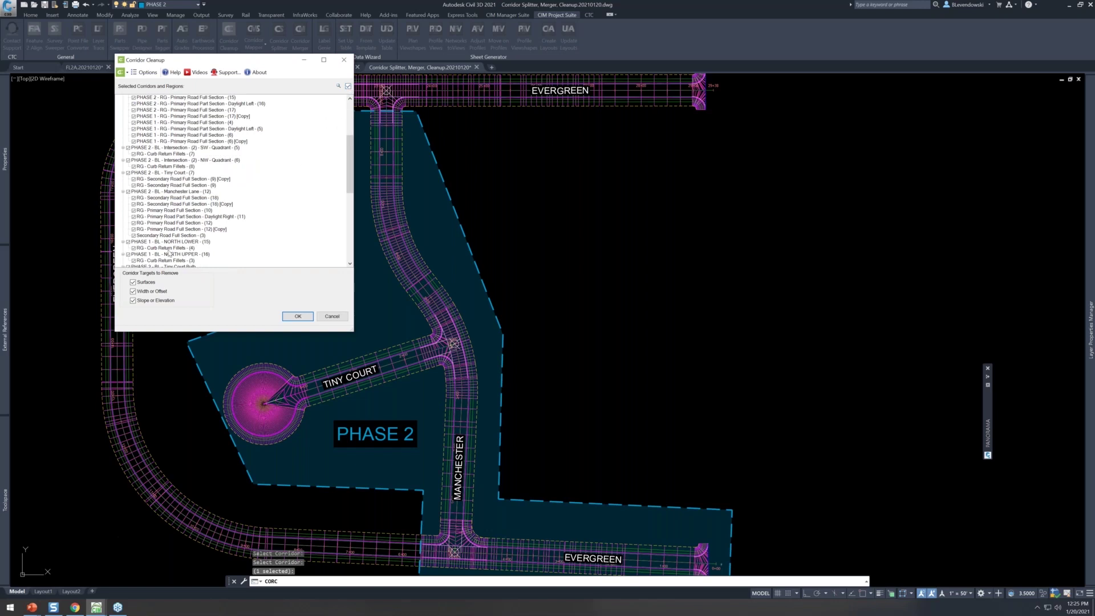
pyautogui.moveTo(351, 182); pyautogui.dragTo(356, 201)
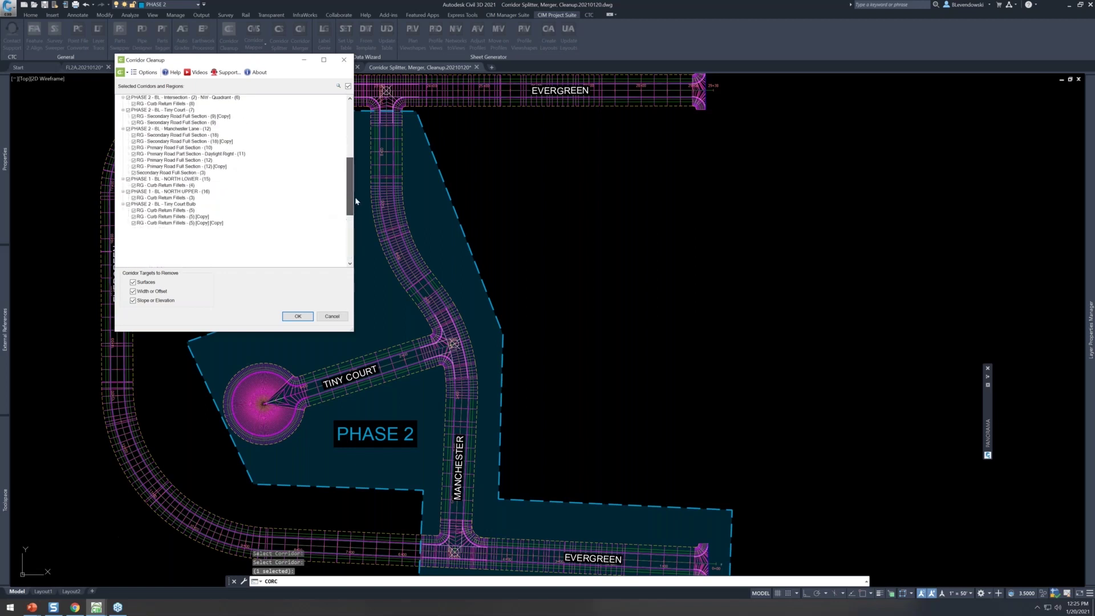
pyautogui.scroll(9, 197, 117)
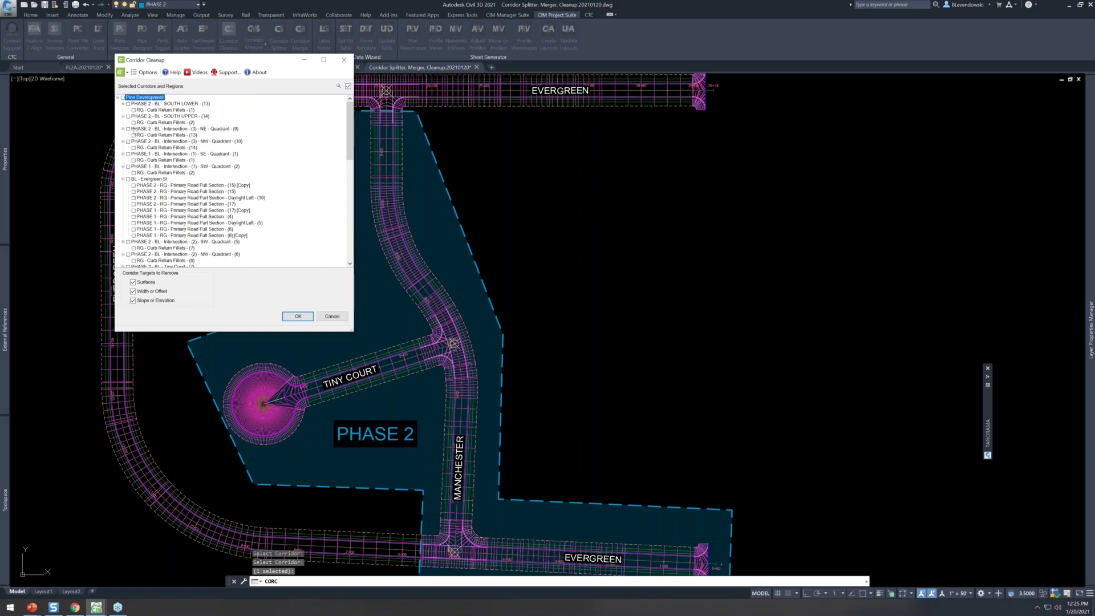
pyautogui.click(128, 129)
pyautogui.click(128, 141)
pyautogui.click(298, 316)
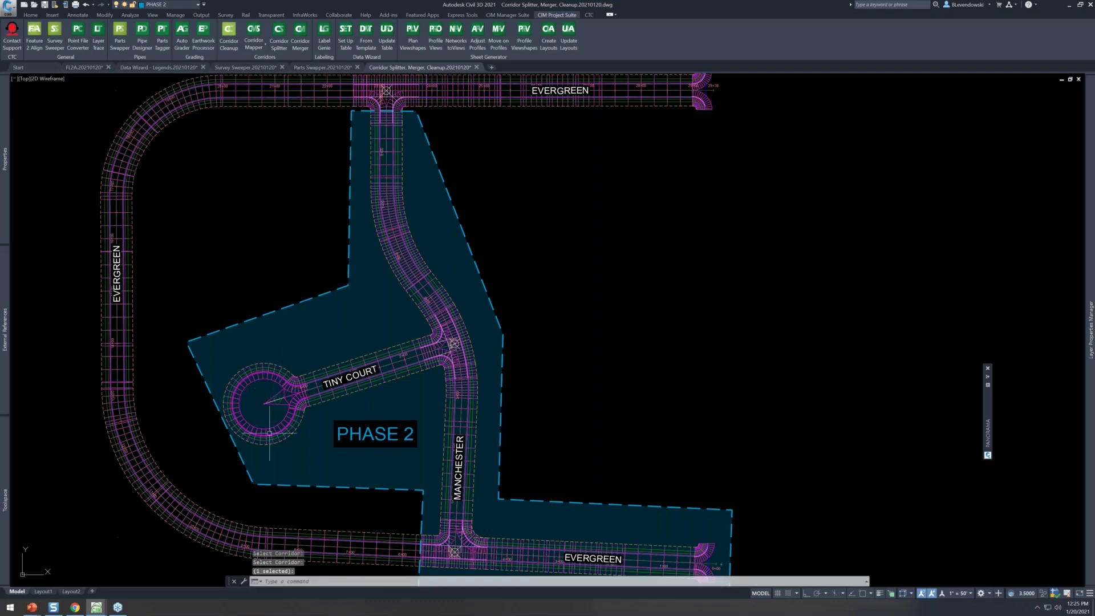
# Check the target mapping across all Pine Development corridor regions for remaining targets, and leave the mapping and corridor properties without saving.
pyautogui.scroll(2, 261, 440)
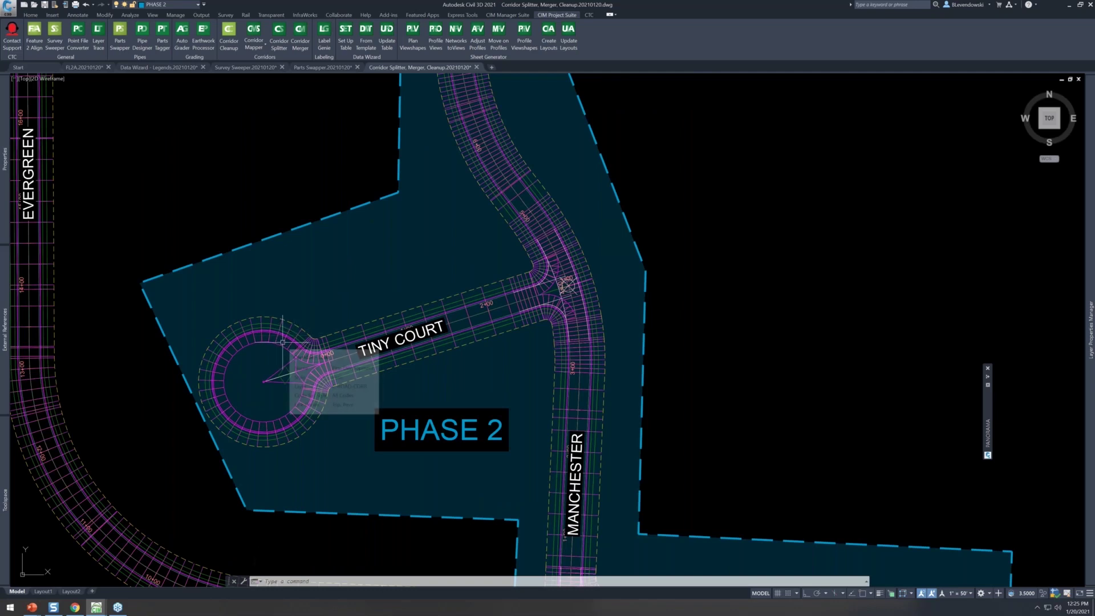
pyautogui.click(282, 342)
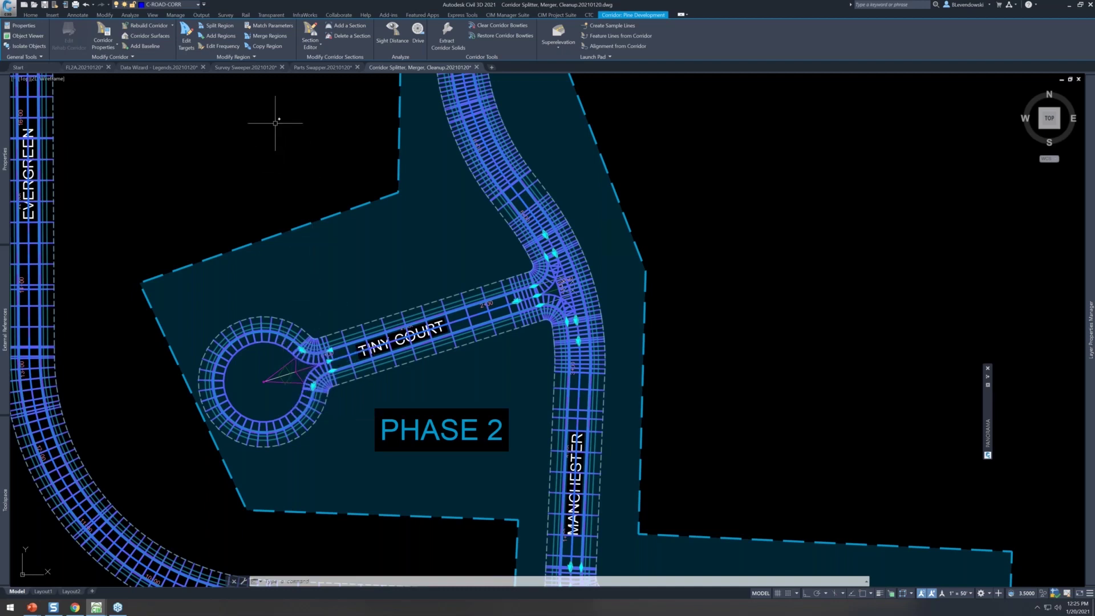
pyautogui.rightClick(231, 142)
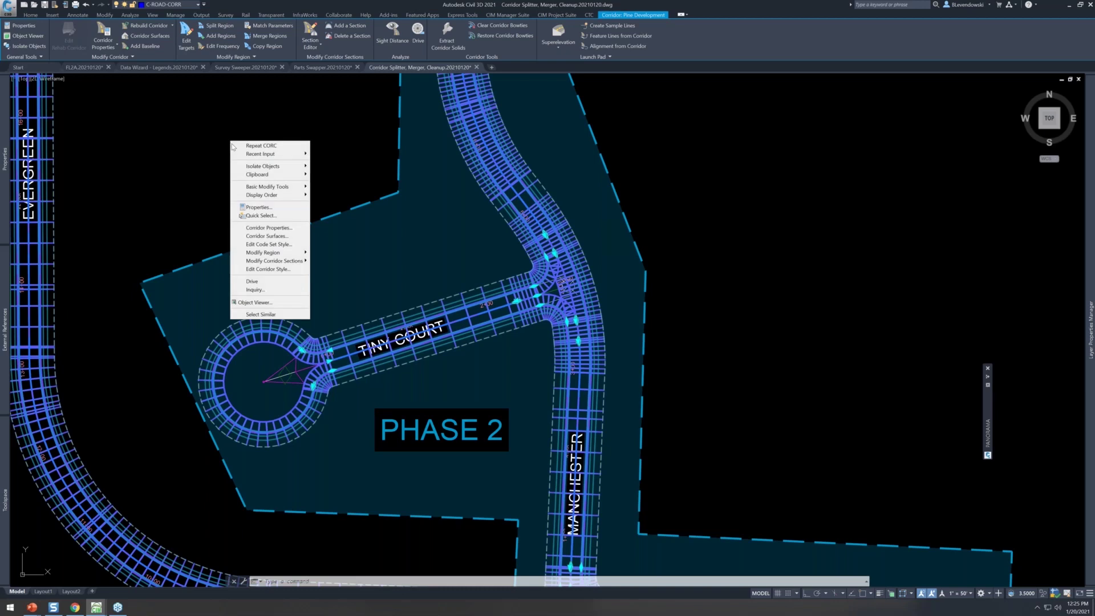
pyautogui.click(260, 228)
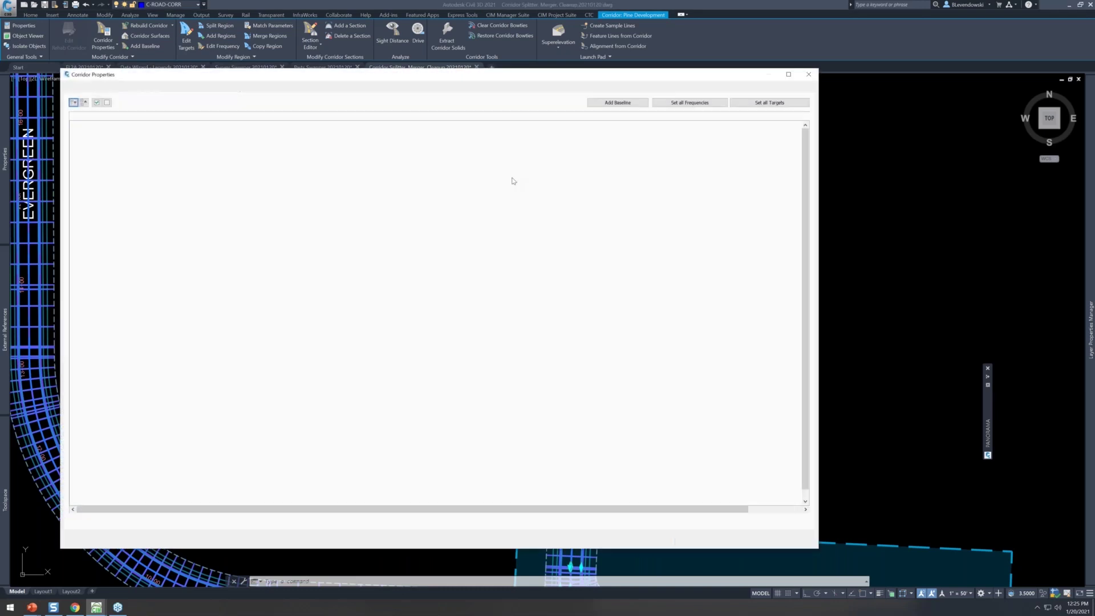
pyautogui.click(773, 103)
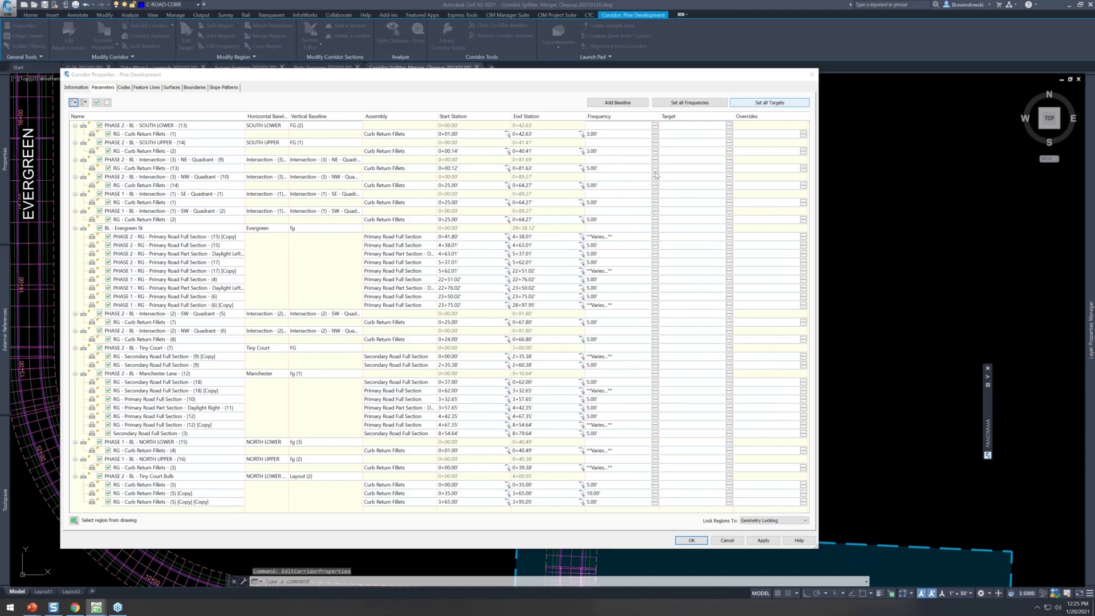
pyautogui.scroll(-5, 368, 176)
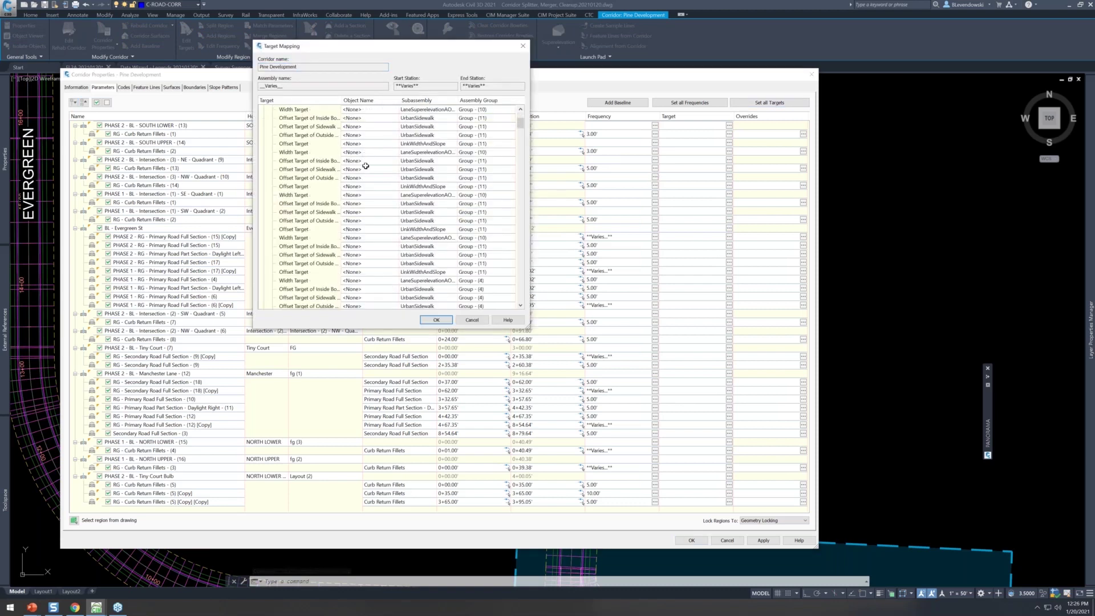
pyautogui.scroll(-10, 368, 176)
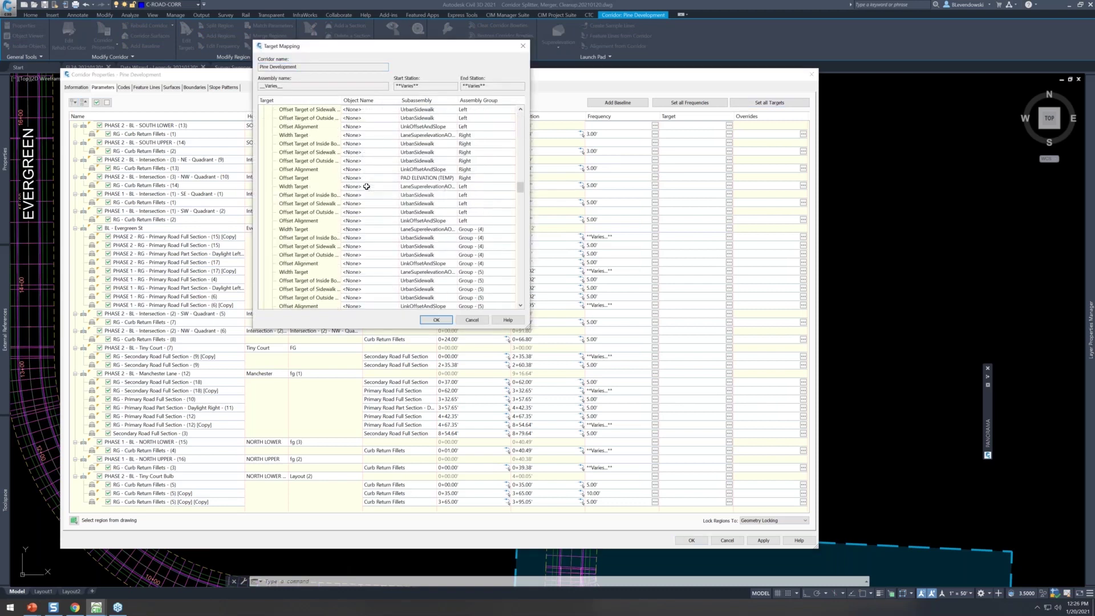
pyautogui.scroll(-6, 364, 190)
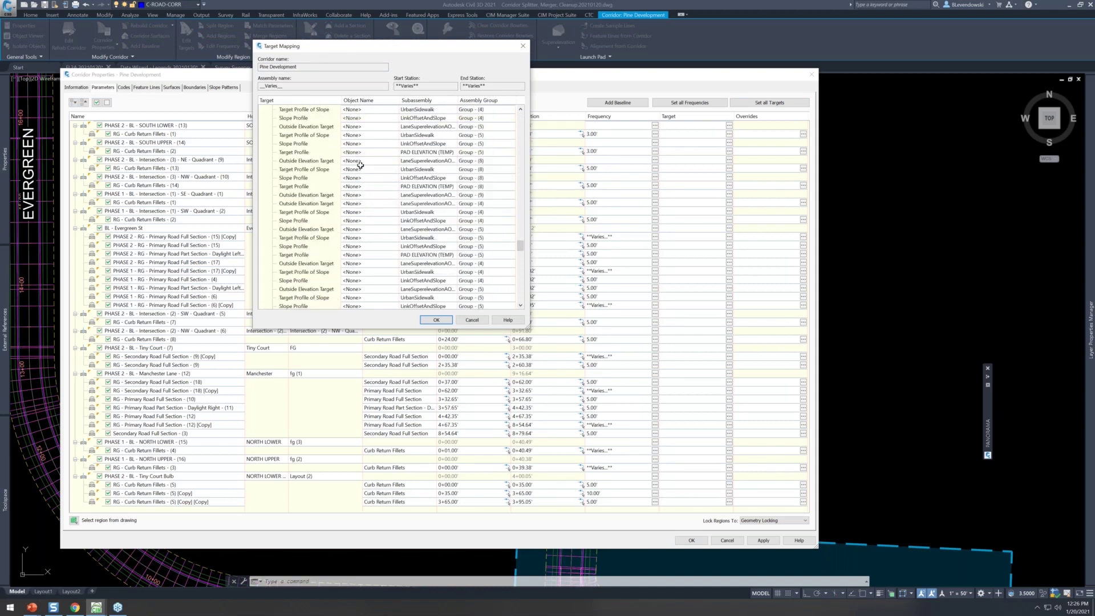
pyautogui.click(471, 320)
pyautogui.click(727, 541)
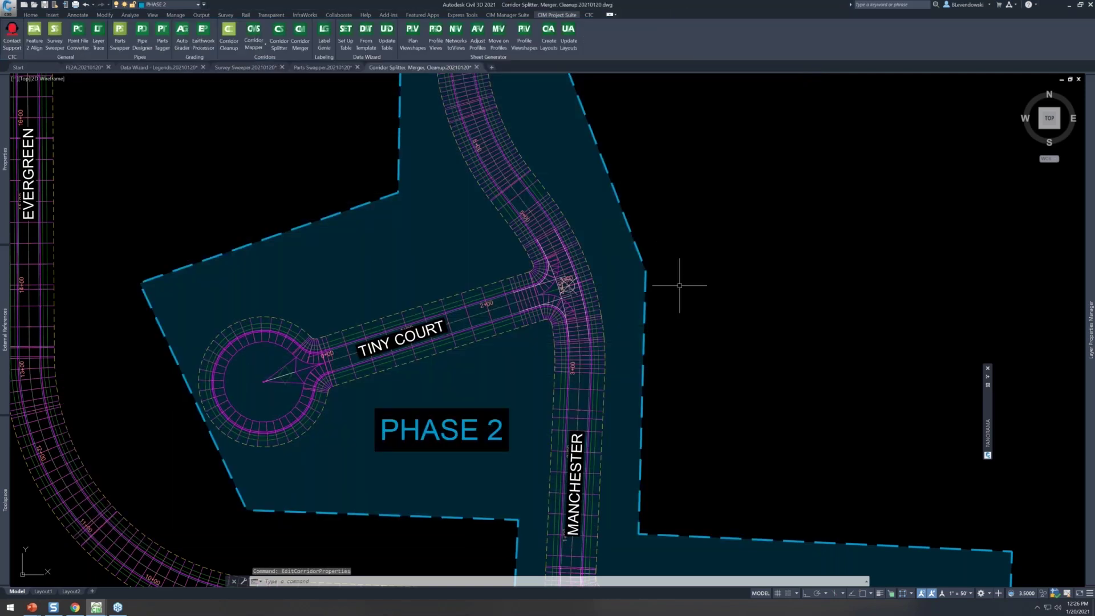
# Open the Linetype Manager demo drawing from the CIM Manager Suite tool palette, and close the tool palettes.
pyautogui.scroll(-5, 661, 228)
pyautogui.moveTo(667, 183); pyautogui.dragTo(523, 233, button='middle')
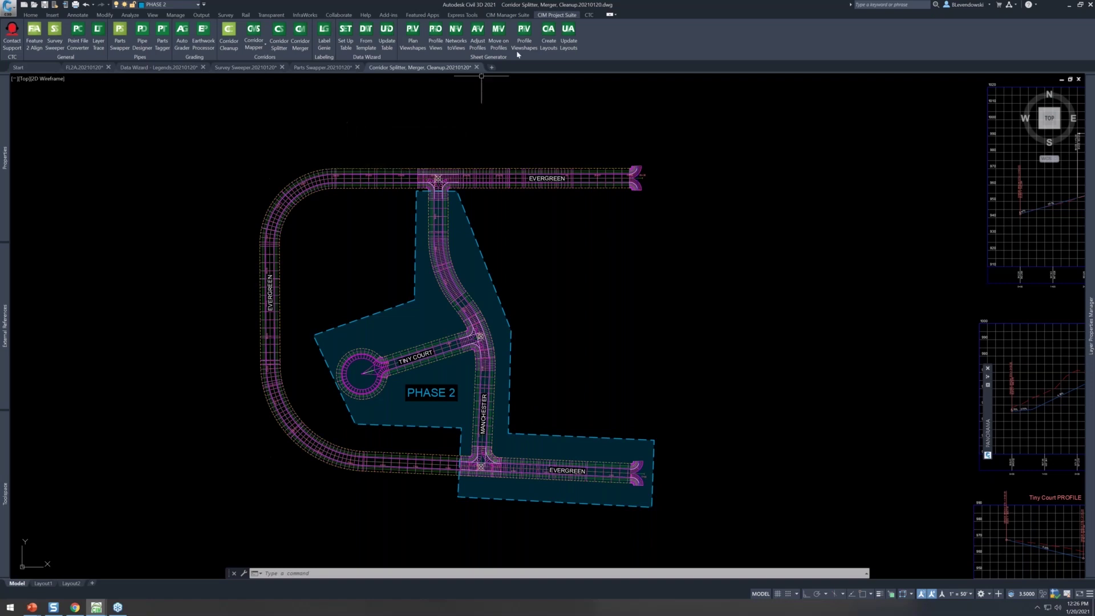
pyautogui.click(508, 15)
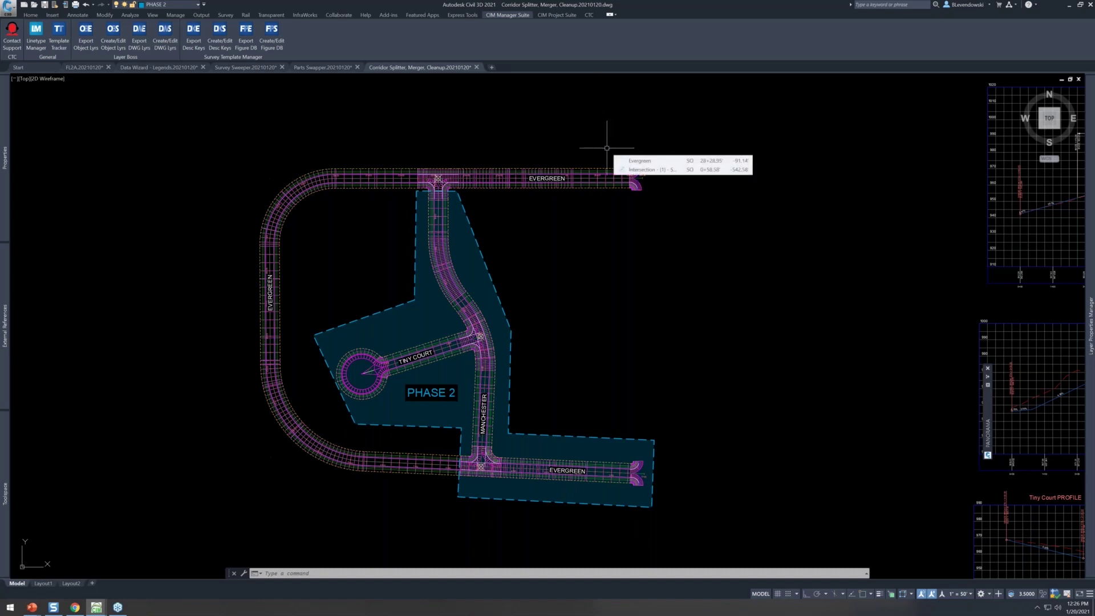
pyautogui.write('TP')
pyautogui.press('Return')
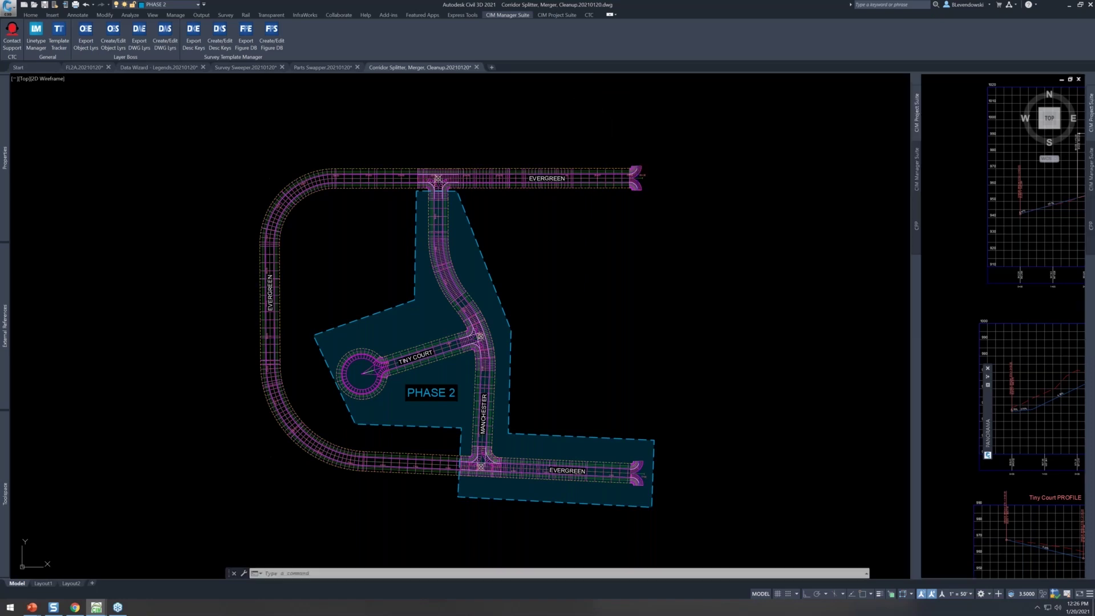
pyautogui.click(918, 157)
pyautogui.click(953, 93)
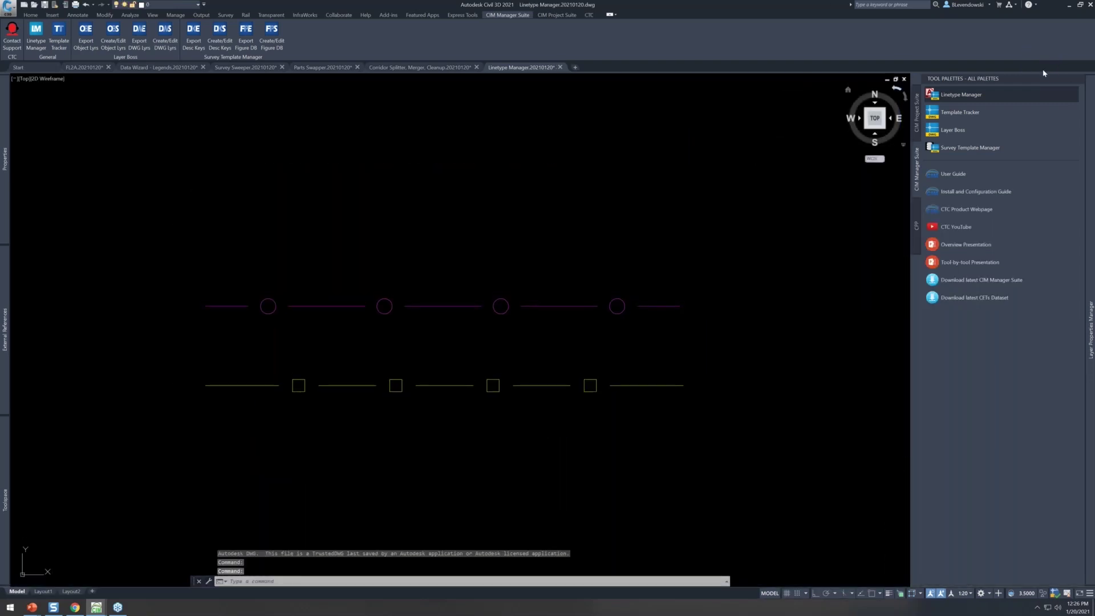
pyautogui.click(1079, 78)
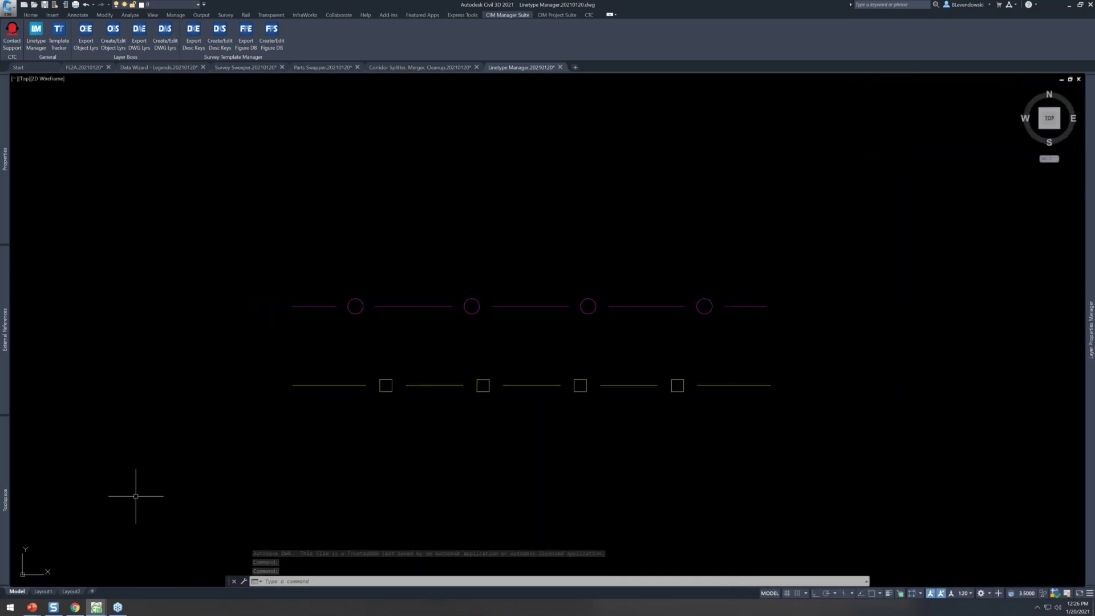
# Switch to File Explorer and open Linetype Manager.lin from C:\CTC CET Demos in Notepad++.
pyautogui.press('super+e')
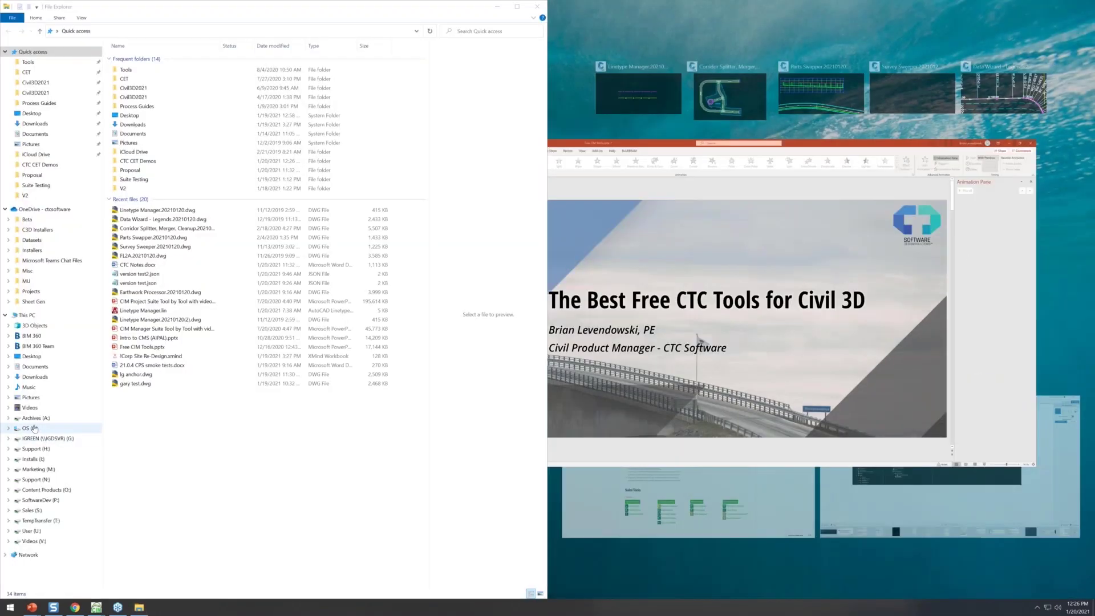
pyautogui.click(34, 428)
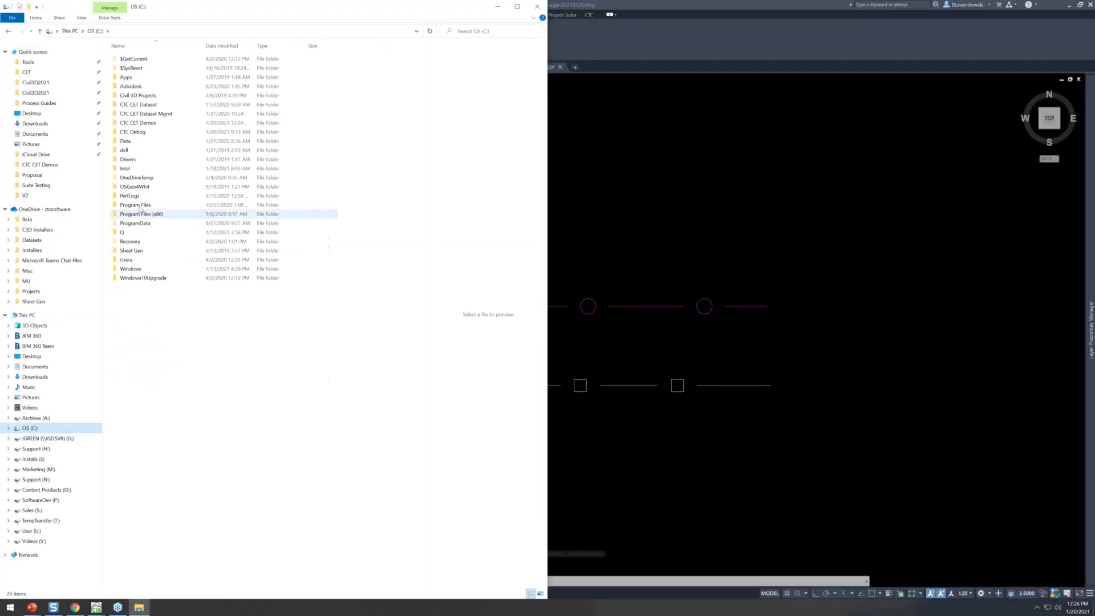
pyautogui.doubleClick(138, 123)
pyautogui.click(131, 76)
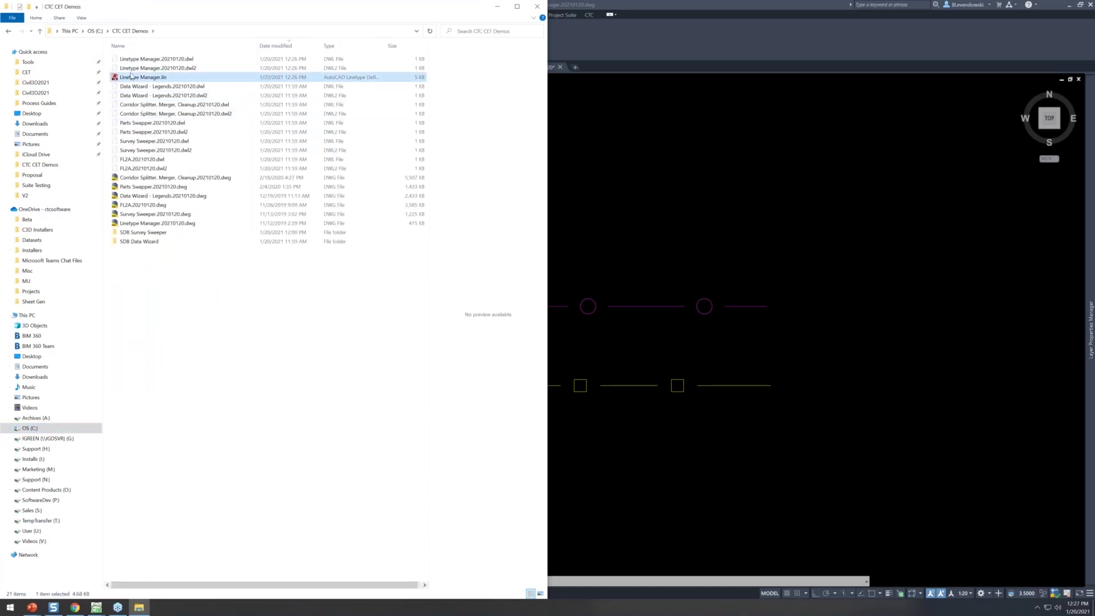
pyautogui.moveTo(123, 77); pyautogui.dragTo(123, 79)
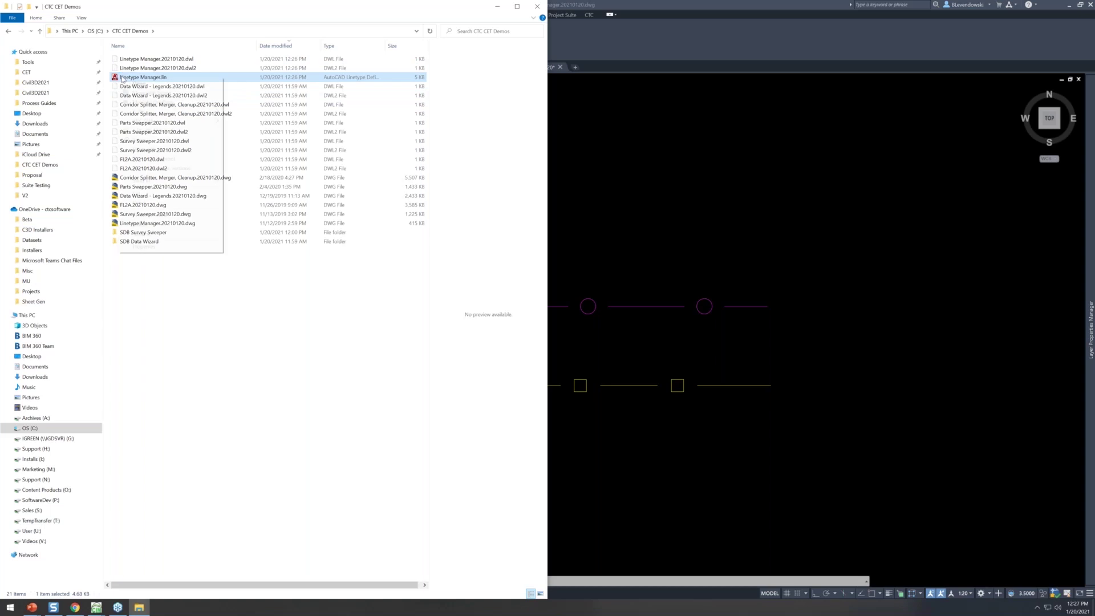
pyautogui.click(149, 131)
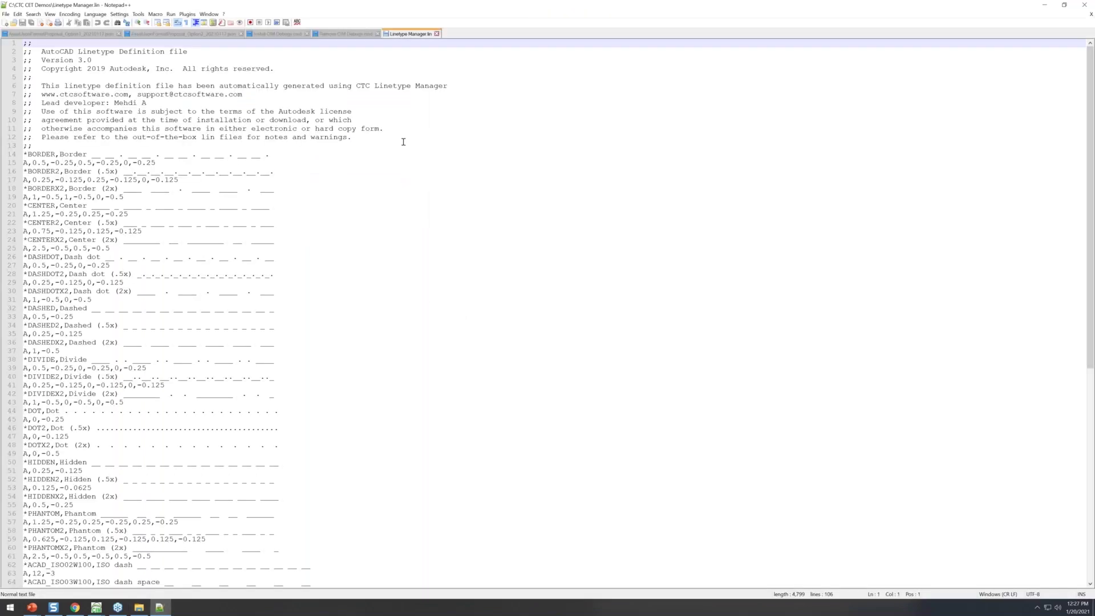
# Examine the BORDER2 and CENTER2 definitions in the linetype file beside its folder, and return to the Linetype Manager drawing in Civil 3D.
pyautogui.press('super+Right')
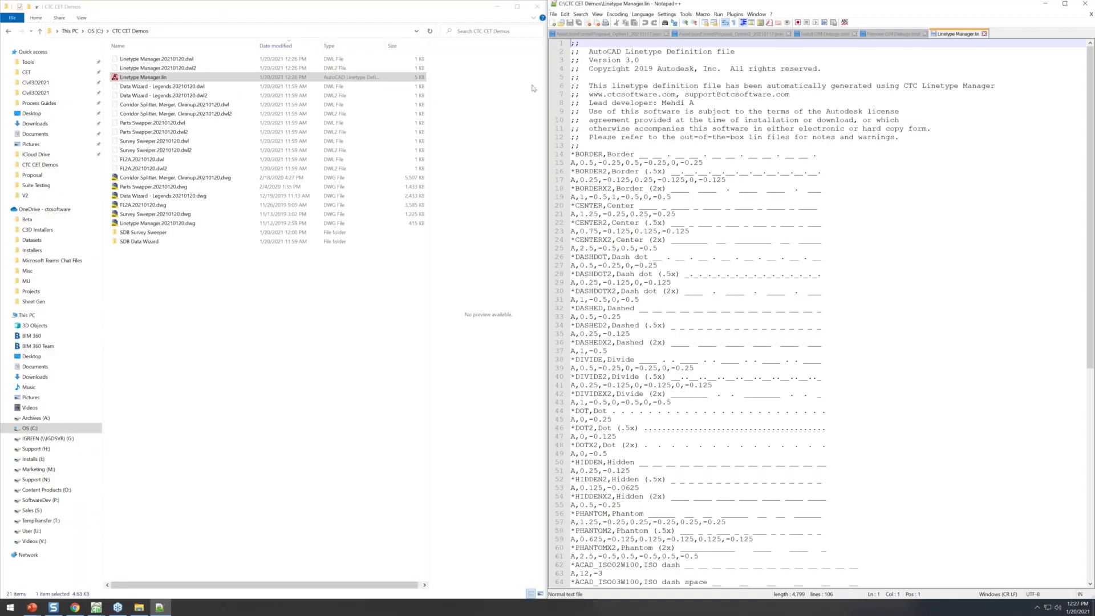
pyautogui.click(718, 180)
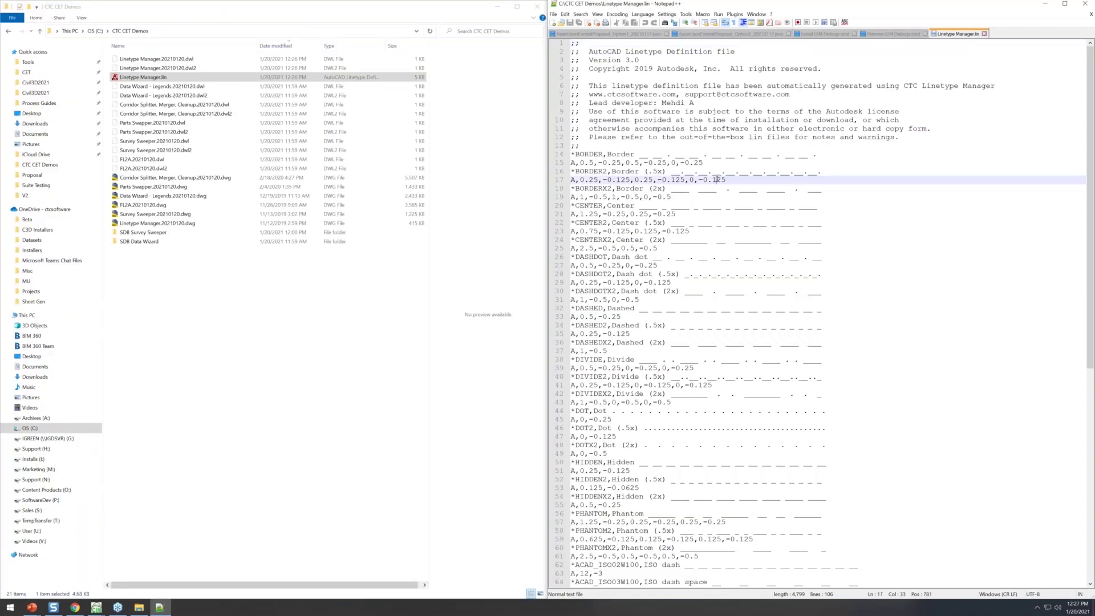
pyautogui.click(676, 223)
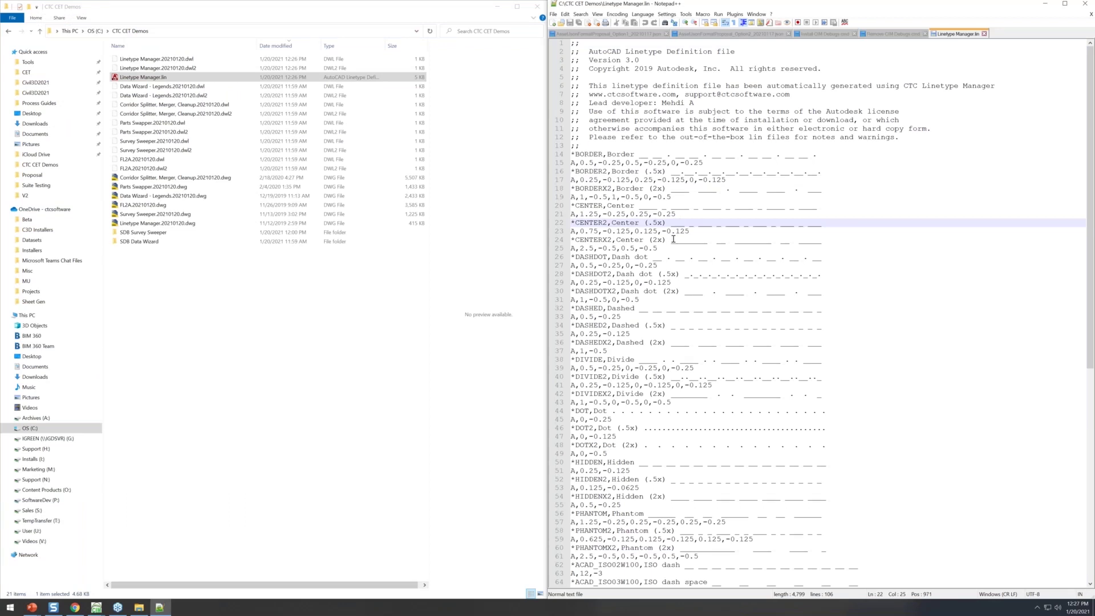
pyautogui.click(497, 7)
pyautogui.click(344, 248)
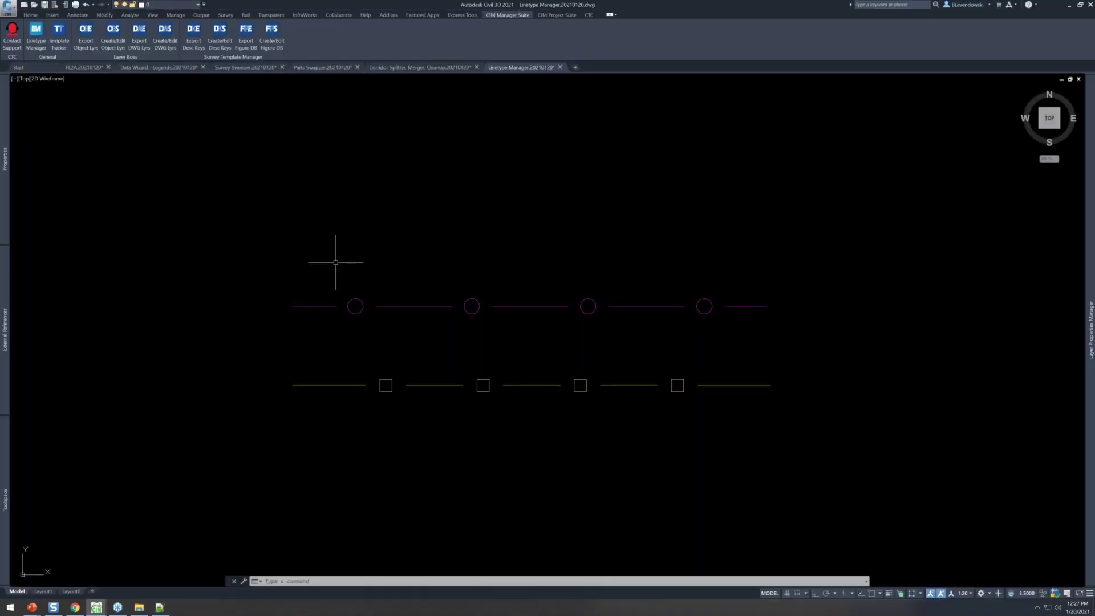
# Review the linetypes loaded in the drawing with the LINETYPE command, and leave without changes.
pyautogui.write('linetype')
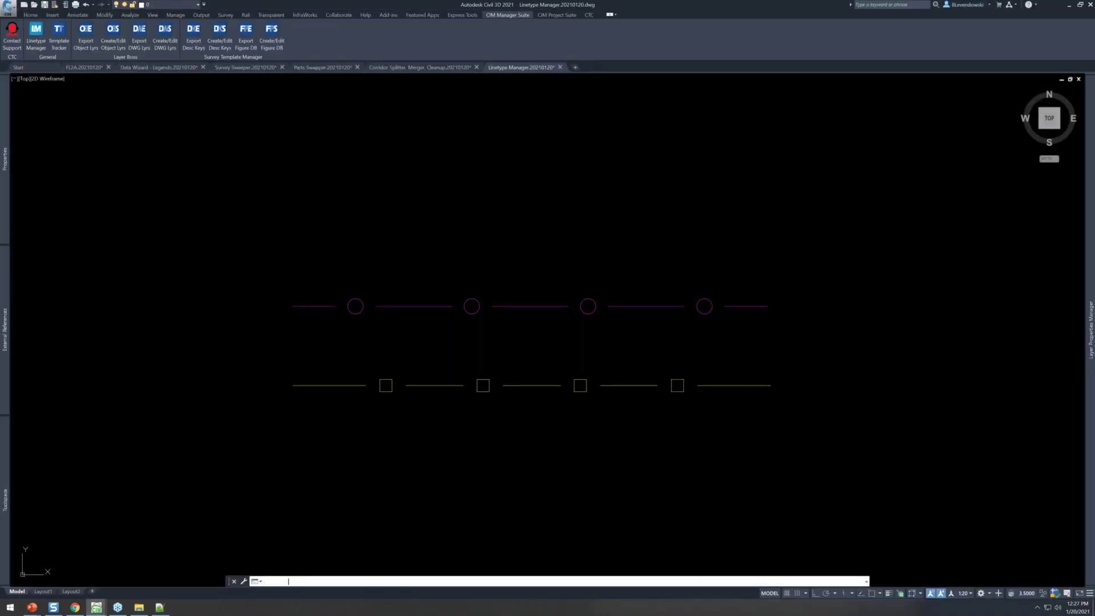
pyautogui.press('Return')
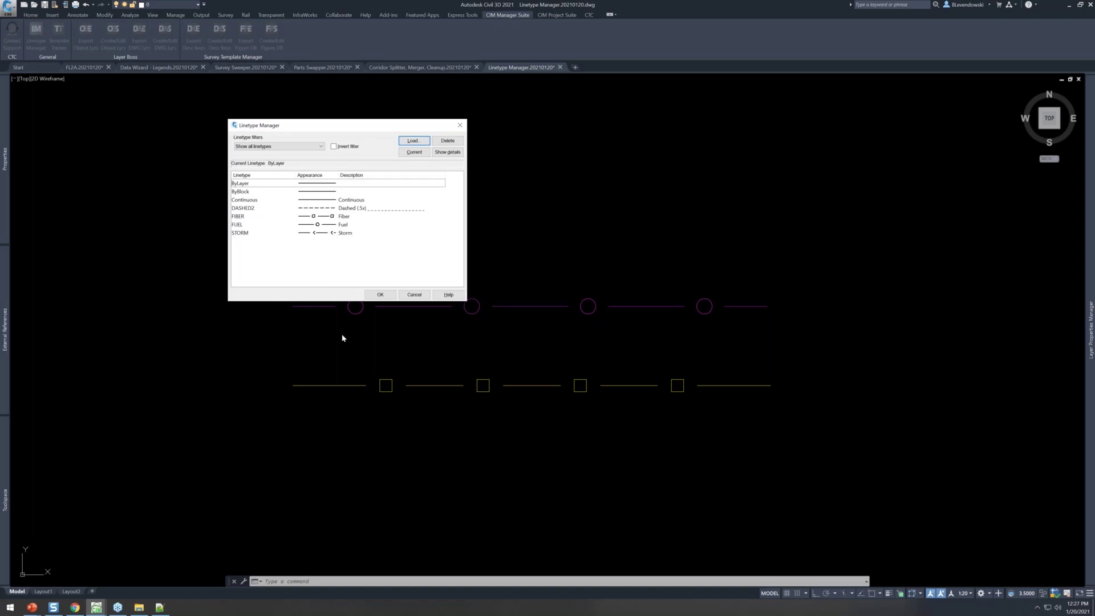
pyautogui.click(407, 294)
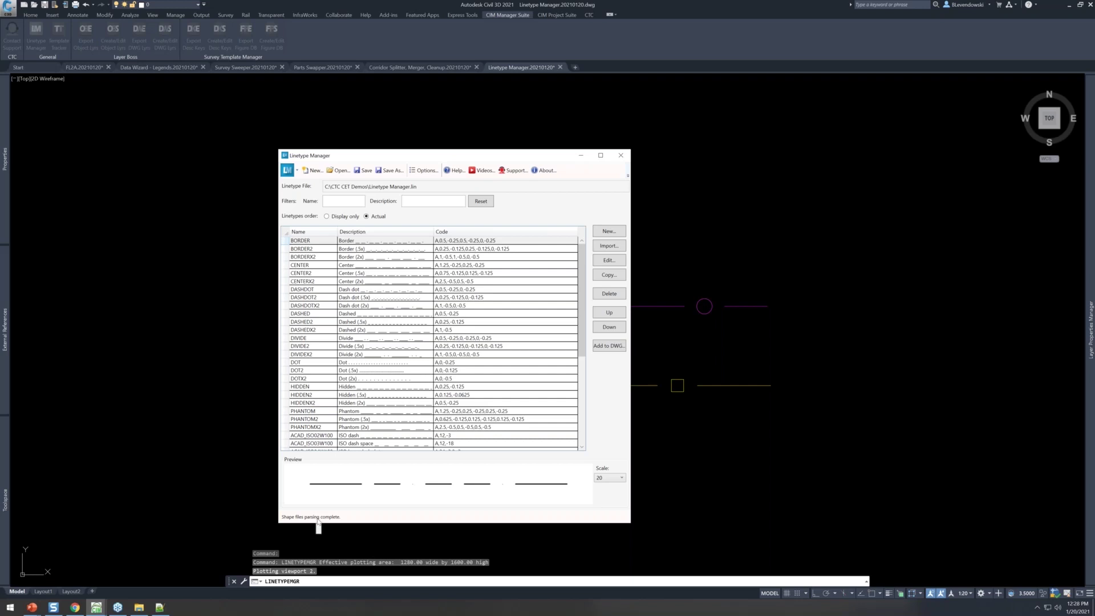
# Preview the GAS_LINE and GAS_LINE2 linetypes in the Linetype Manager.
pyautogui.moveTo(445, 150); pyautogui.dragTo(435, 92)
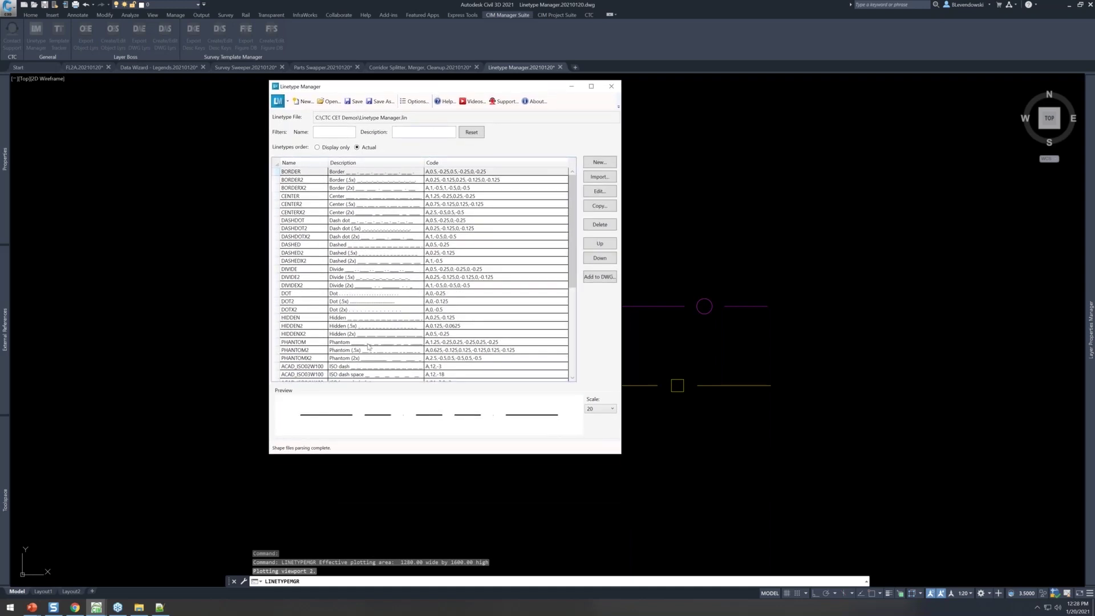
pyautogui.scroll(-7, 373, 337)
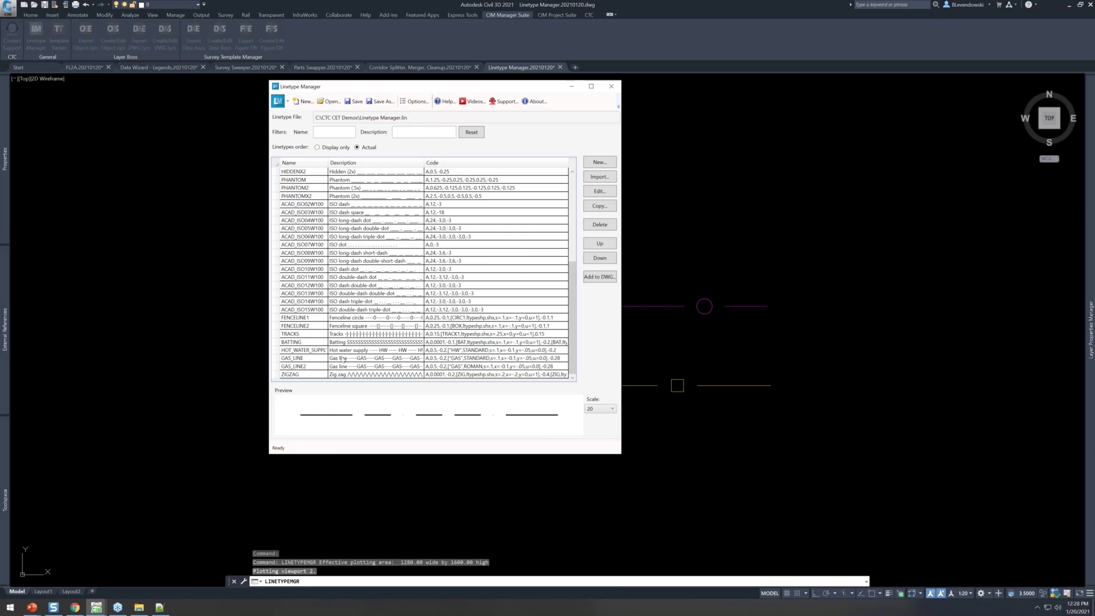
pyautogui.click(305, 359)
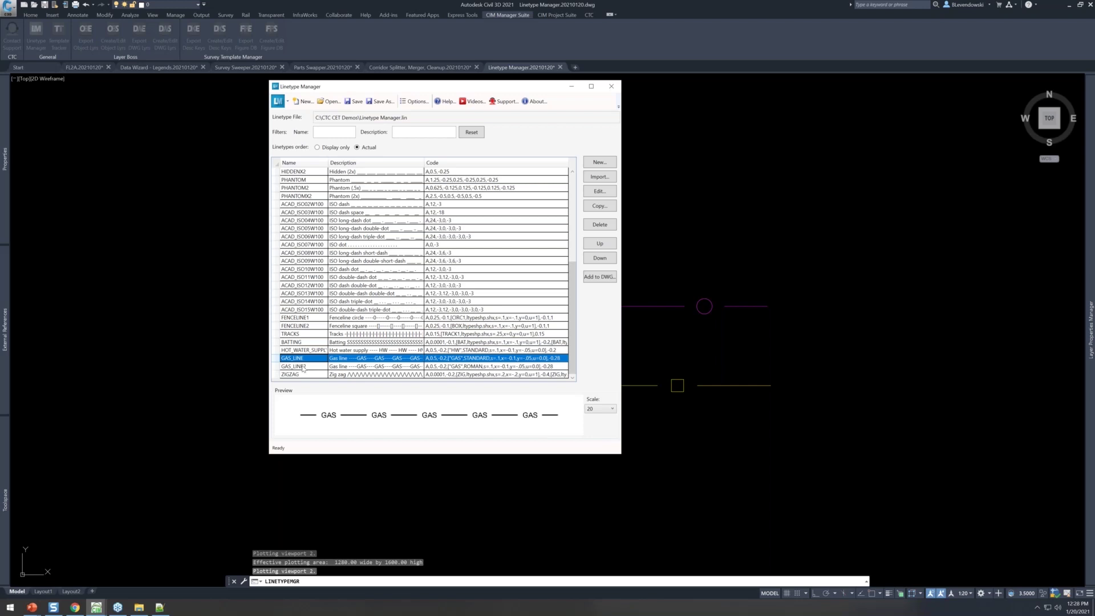
pyautogui.click(302, 367)
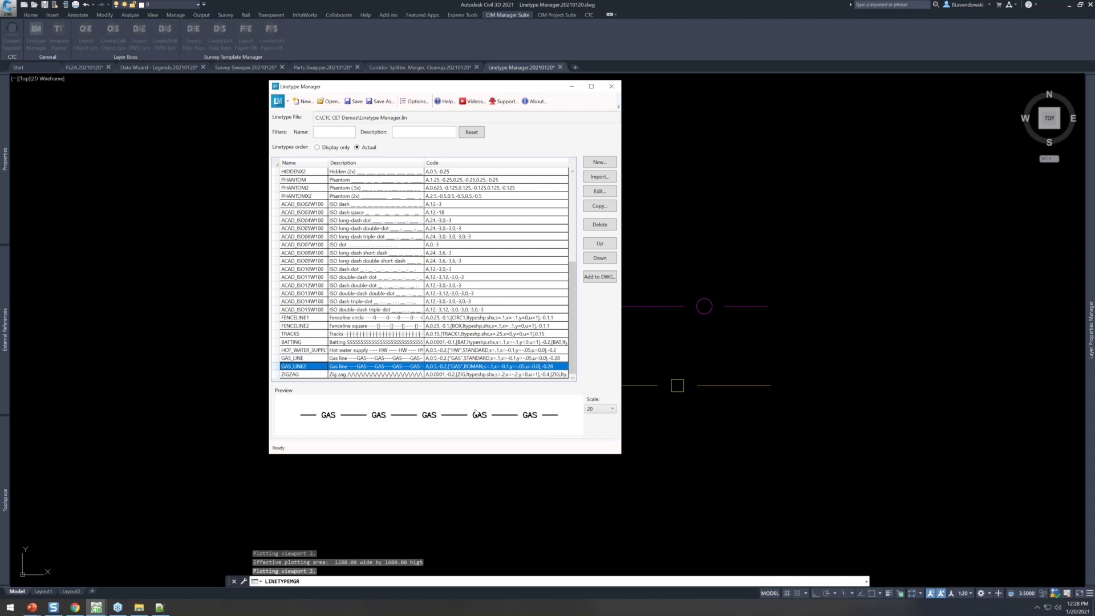
# Set the Linetype Manager preview scale to 50 and preview GAS_LINE at that scale.
pyautogui.click(606, 411)
pyautogui.click(606, 410)
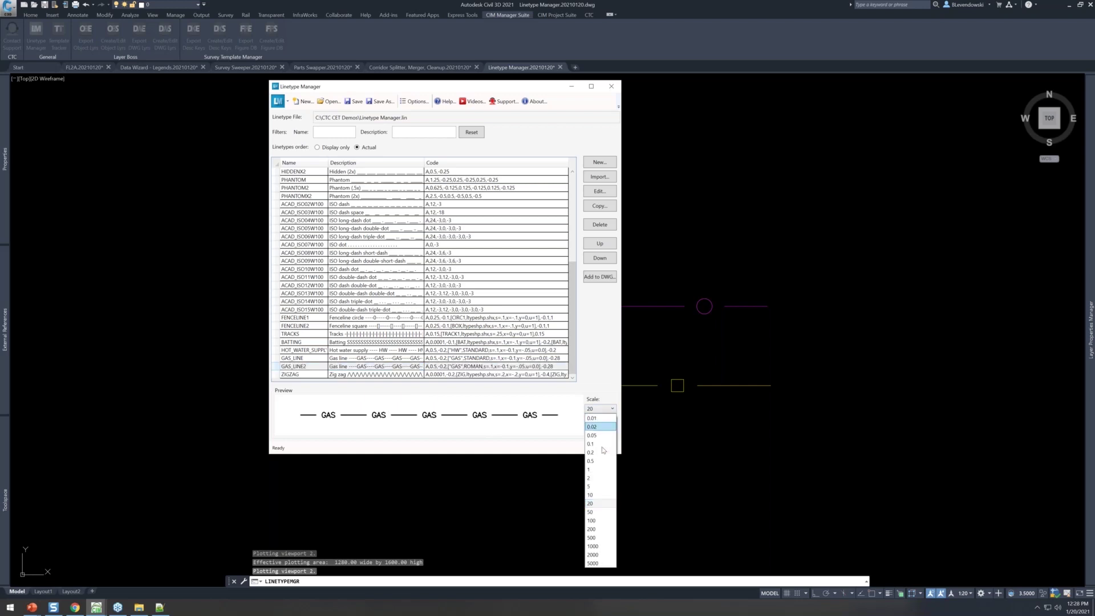
pyautogui.click(594, 515)
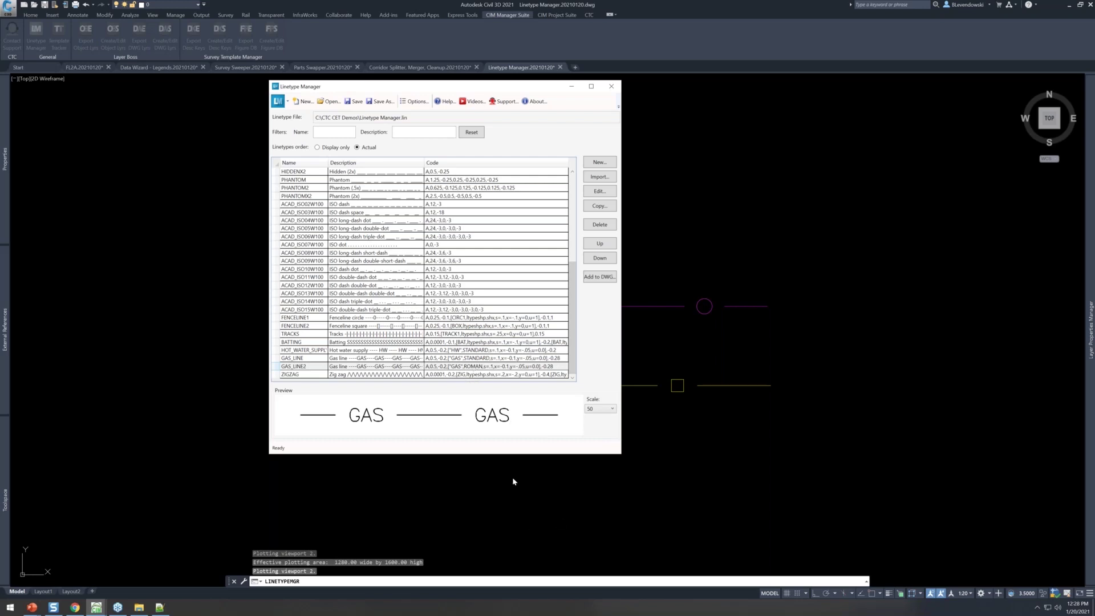
pyautogui.click(312, 361)
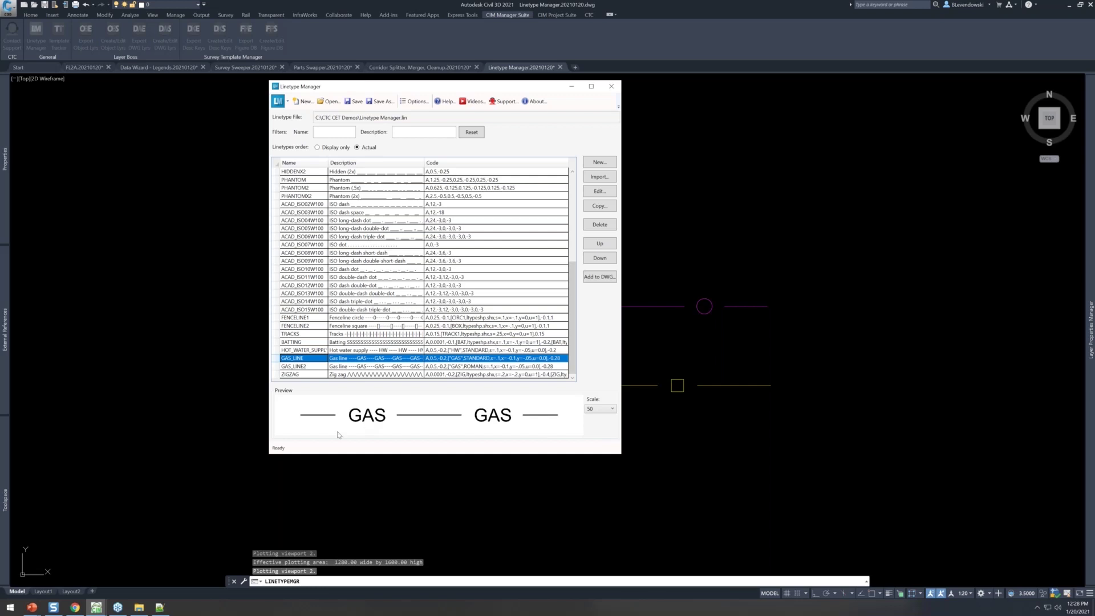
pyautogui.moveTo(460, 87); pyautogui.dragTo(449, 112)
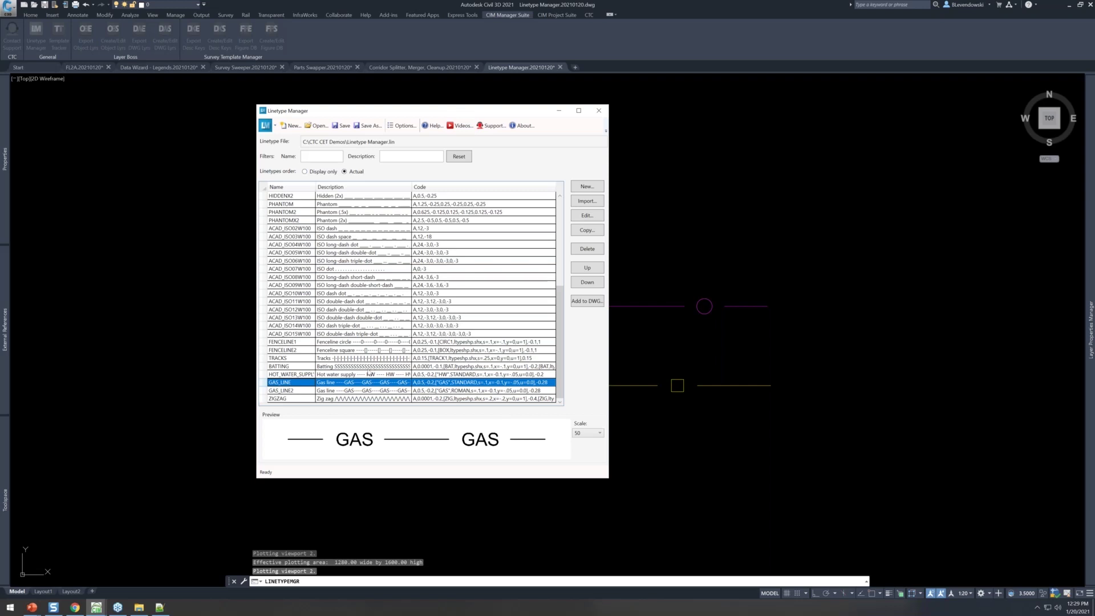
# Open the HOT_WATER_SUPPLY linetype for editing, show its line component, and widen the Linetype Editor.
pyautogui.click(294, 376)
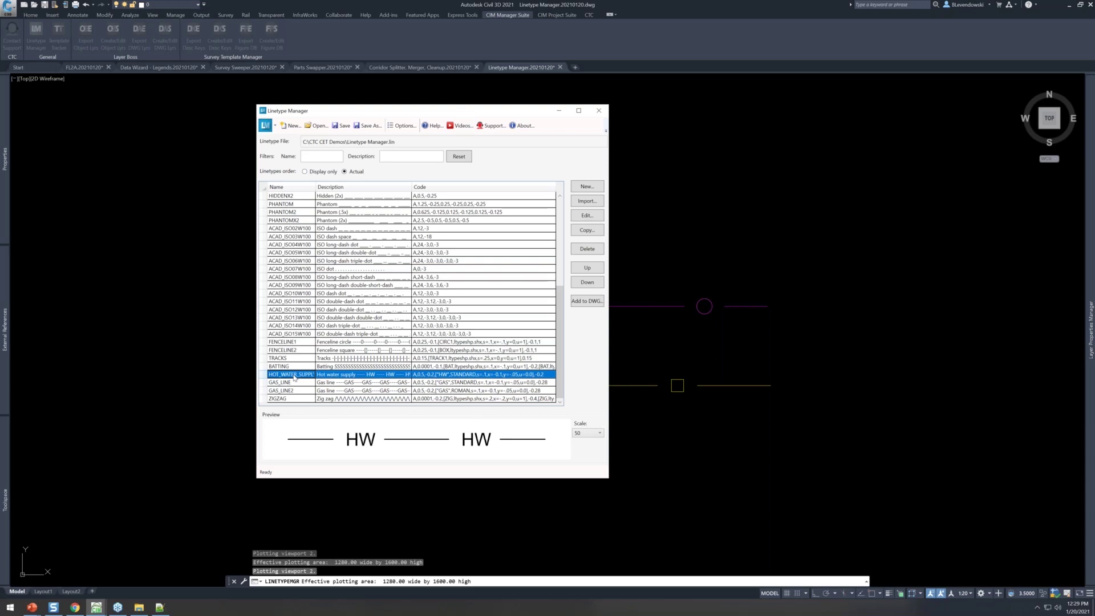
pyautogui.click(587, 216)
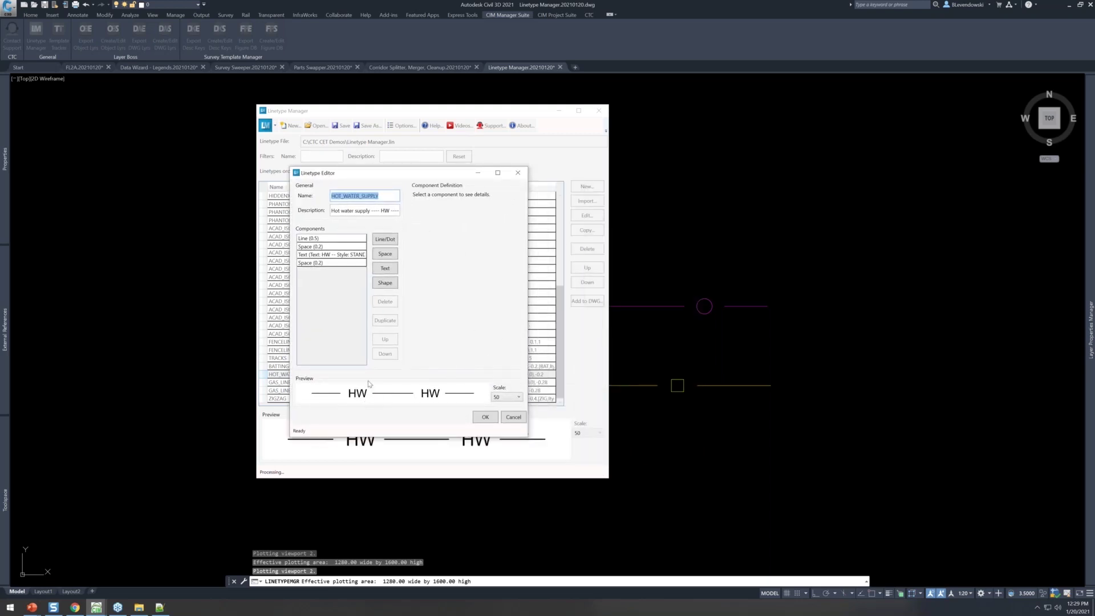
pyautogui.click(330, 238)
pyautogui.moveTo(527, 281); pyautogui.dragTo(591, 270)
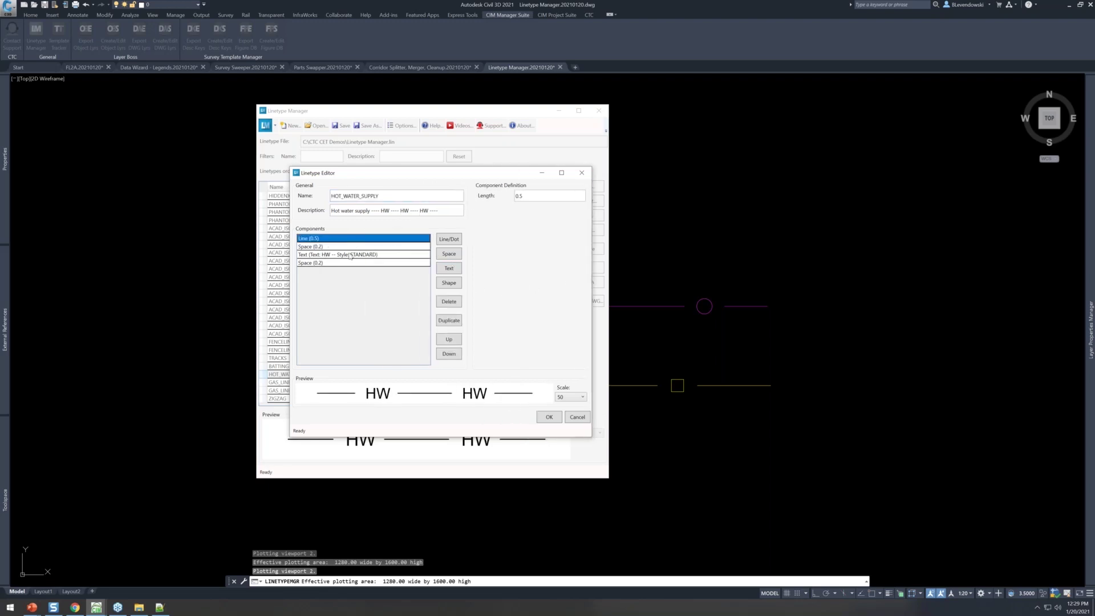
# Switch to Notepad++ to examine the CENTER2 definition code in Linetype Manager.lin, and return to the Linetype Editor.
pyautogui.click(160, 607)
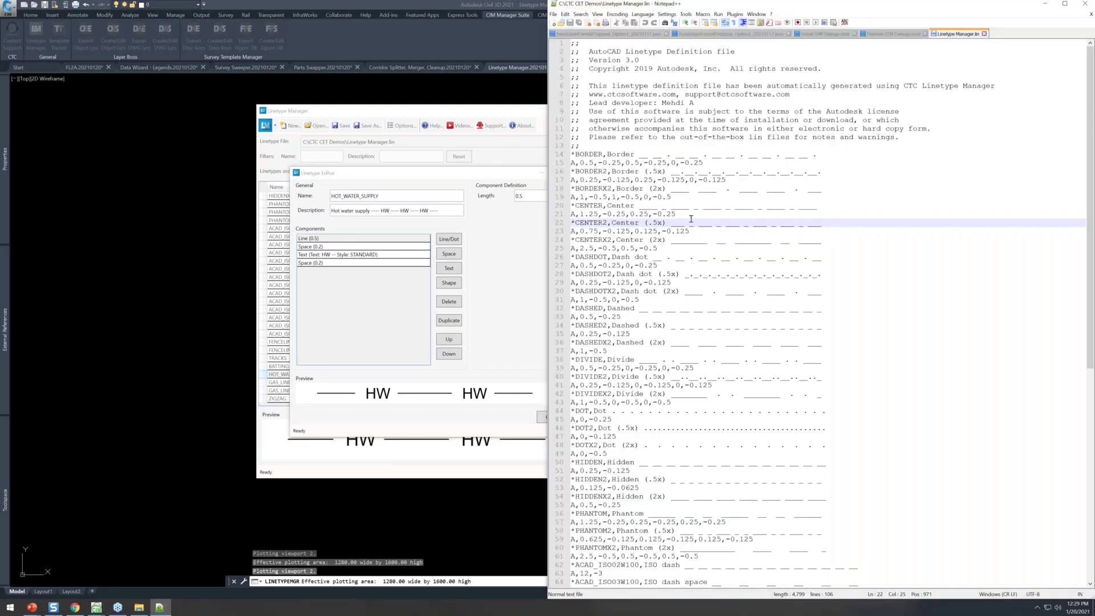
pyautogui.click(646, 229)
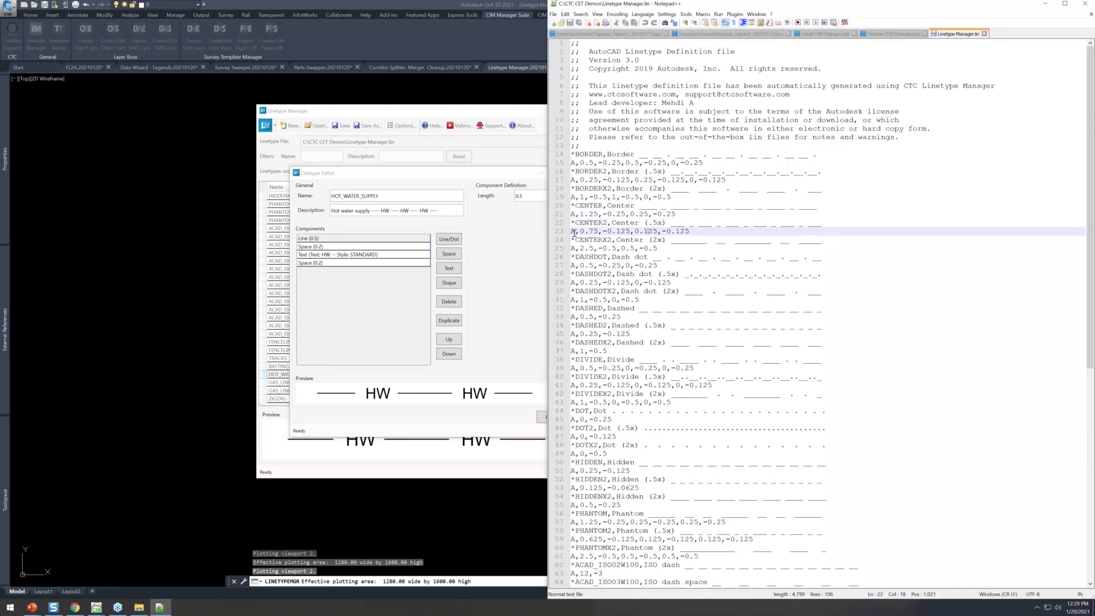
pyautogui.moveTo(573, 232); pyautogui.dragTo(769, 241)
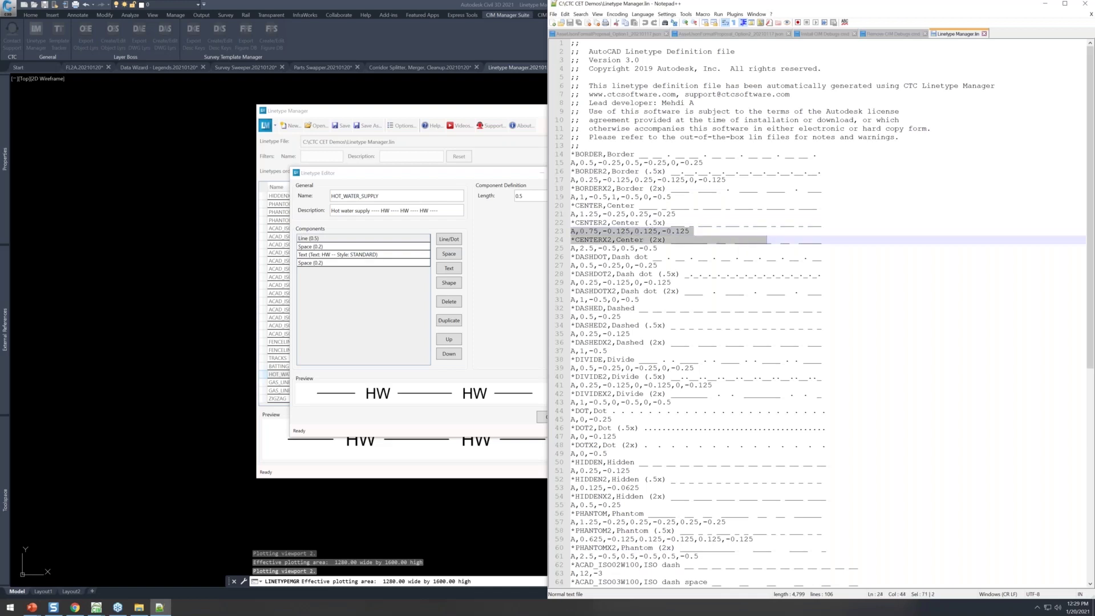
pyautogui.click(617, 231)
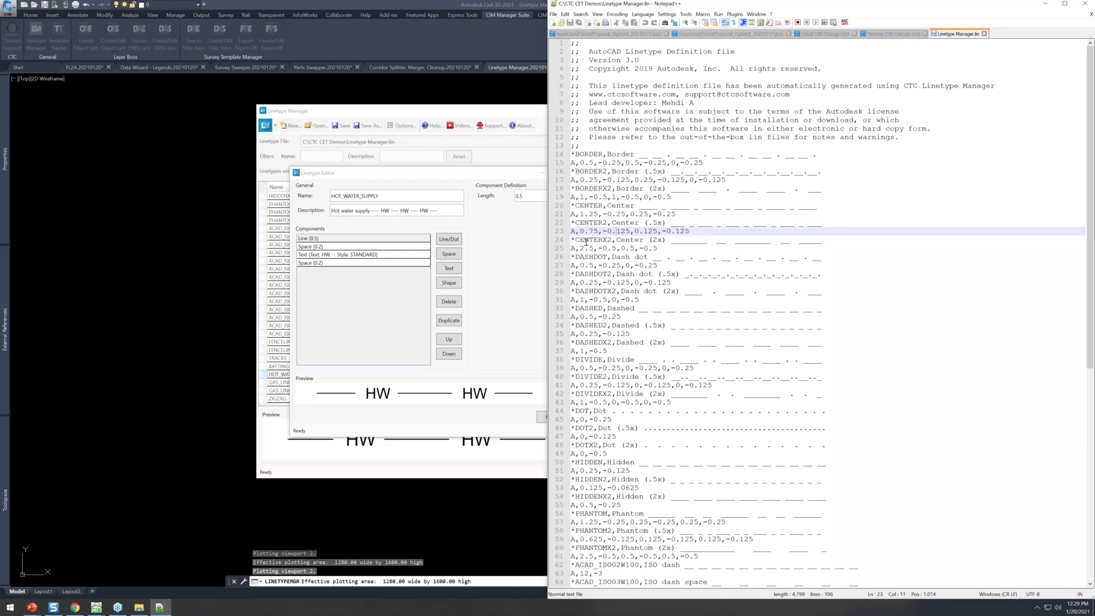
pyautogui.click(507, 280)
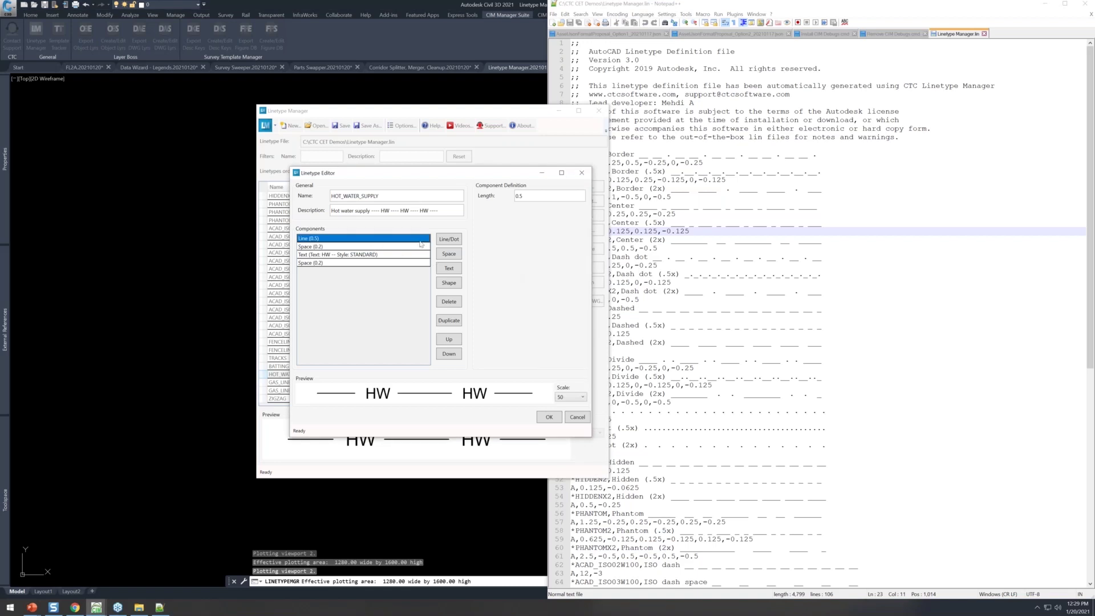
# Inspect the length of the line component and the distance of the first space in HOT_WATER_SUPPLY.
pyautogui.click(326, 247)
pyautogui.click(328, 239)
pyautogui.moveTo(552, 198); pyautogui.dragTo(498, 200)
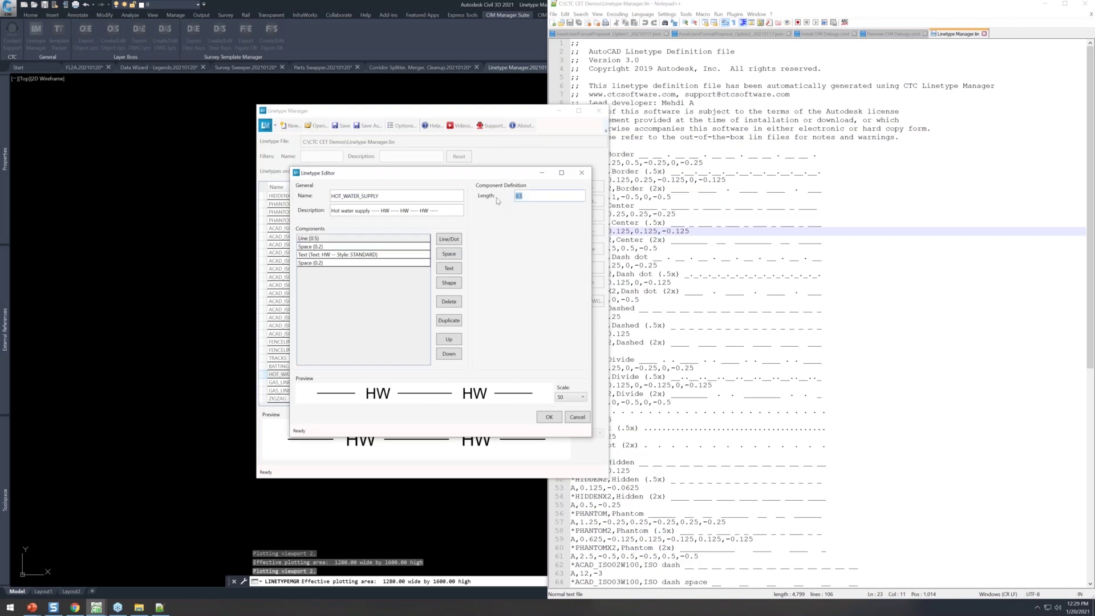
pyautogui.click(531, 197)
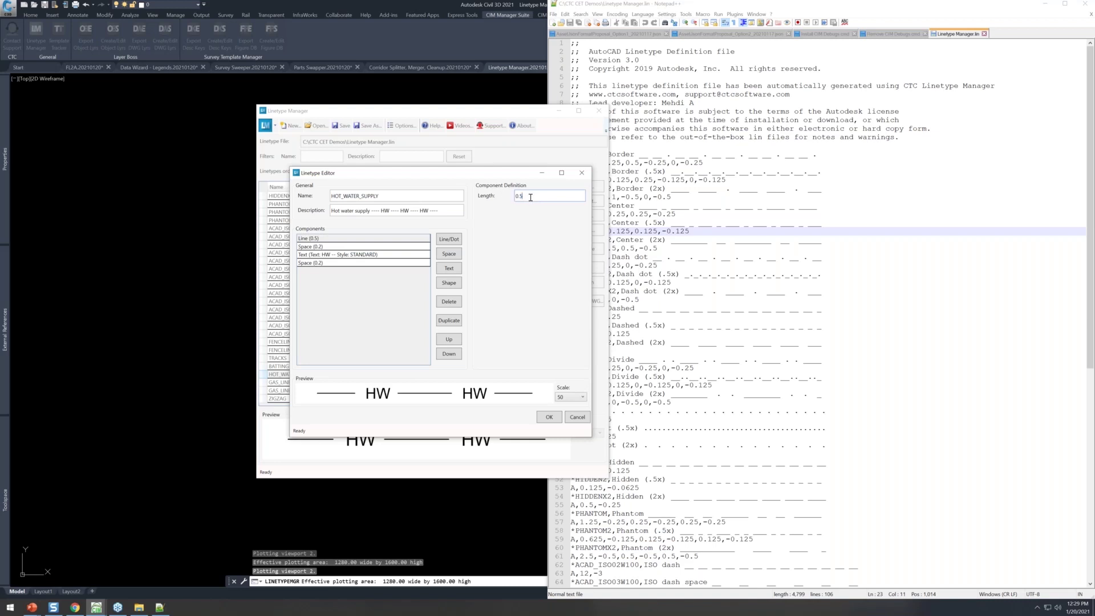
pyautogui.click(333, 247)
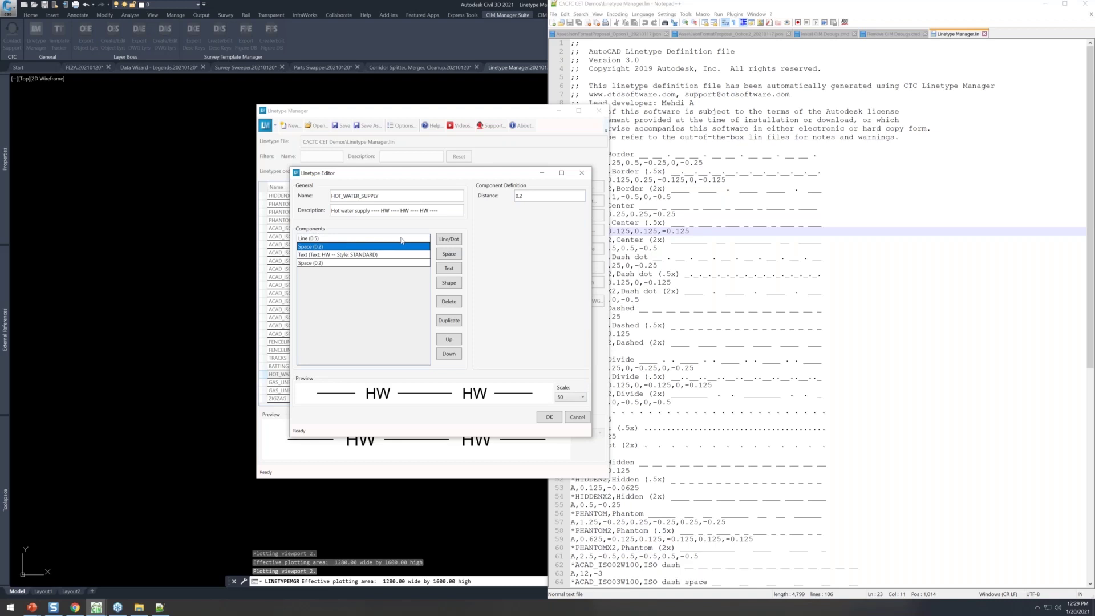
pyautogui.click(329, 239)
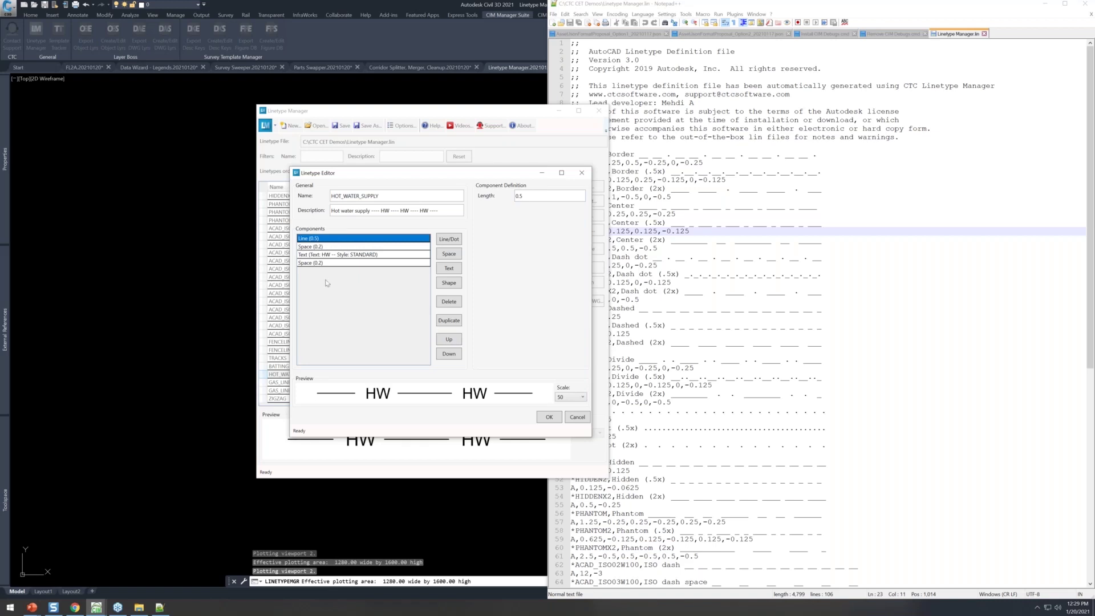
# Set the distance of the space before the HW text to 0.15.
pyautogui.click(331, 248)
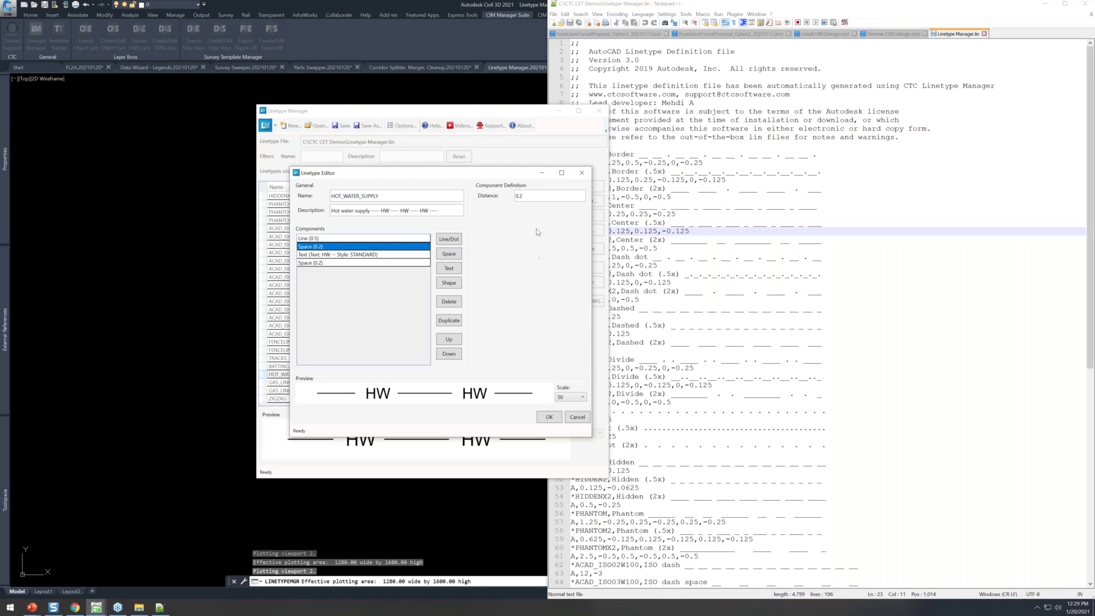
pyautogui.click(533, 196)
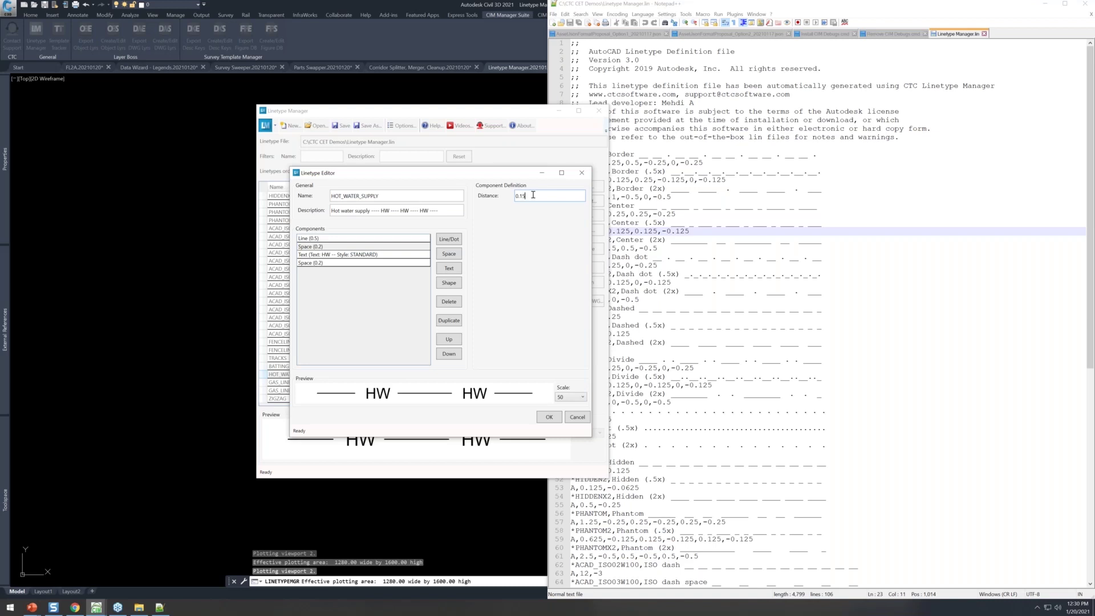
pyautogui.press('Tab')
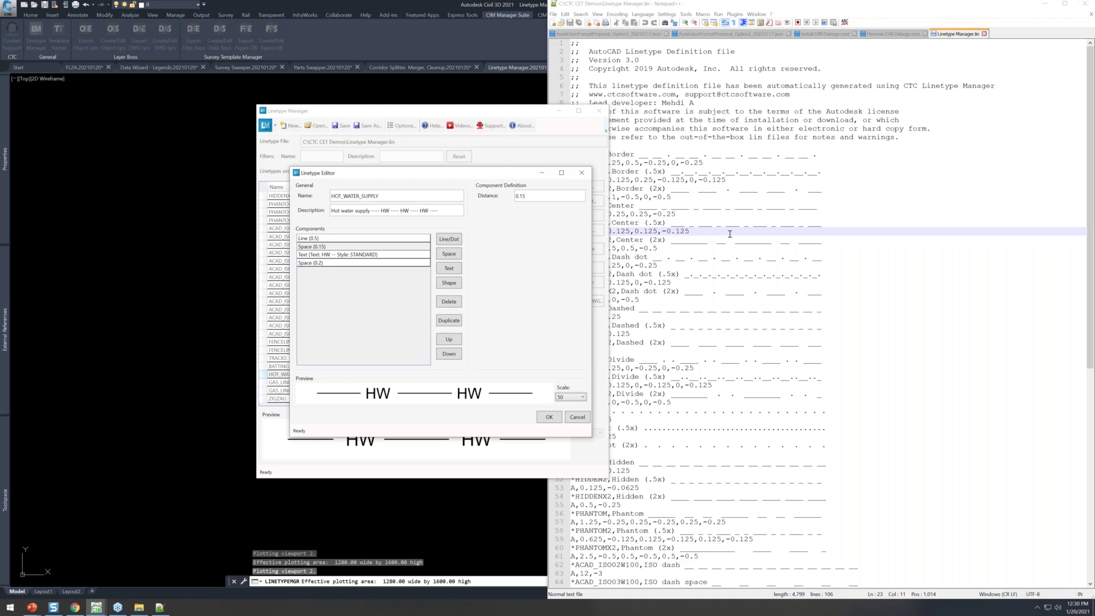
pyautogui.click(537, 196)
pyautogui.press('Tab')
pyautogui.click(549, 196)
# Review the HW text component's settings, and set the distance of the space after it to 0.17.
pyautogui.click(358, 256)
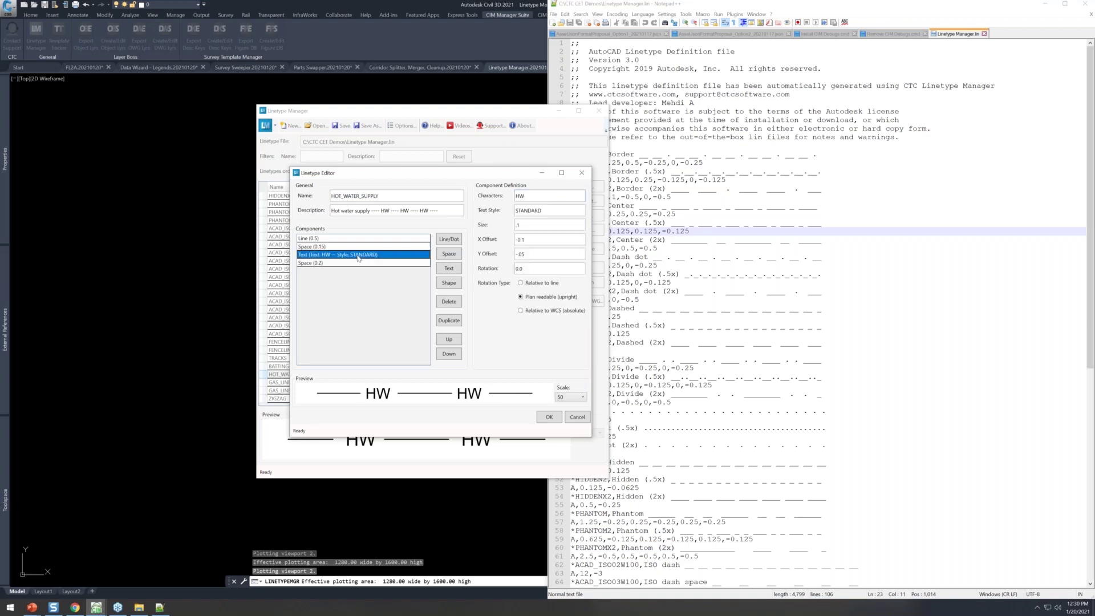
pyautogui.click(345, 264)
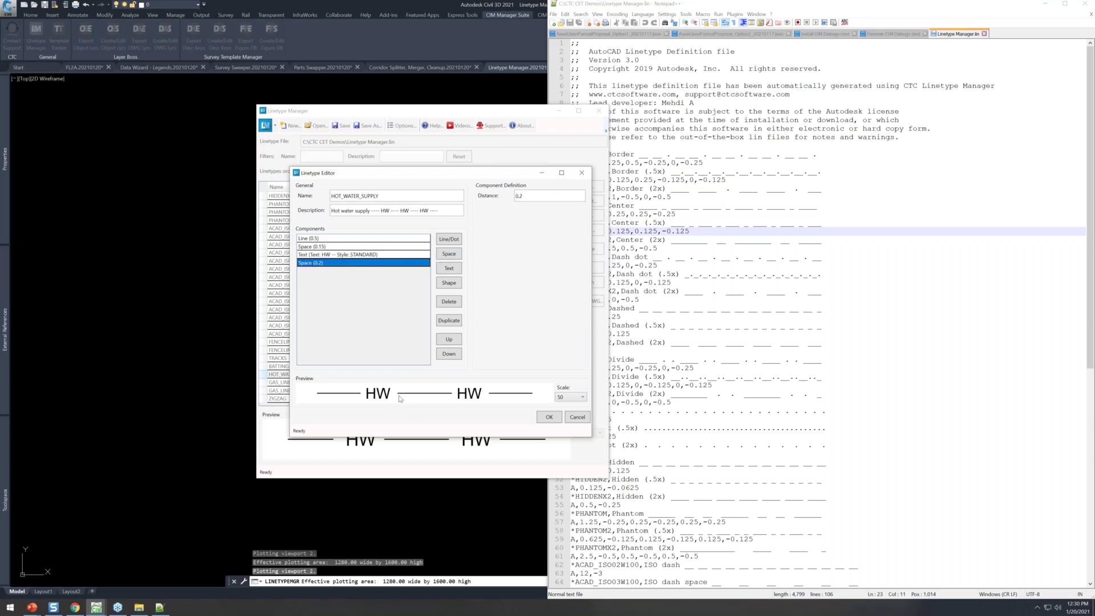
pyautogui.click(534, 196)
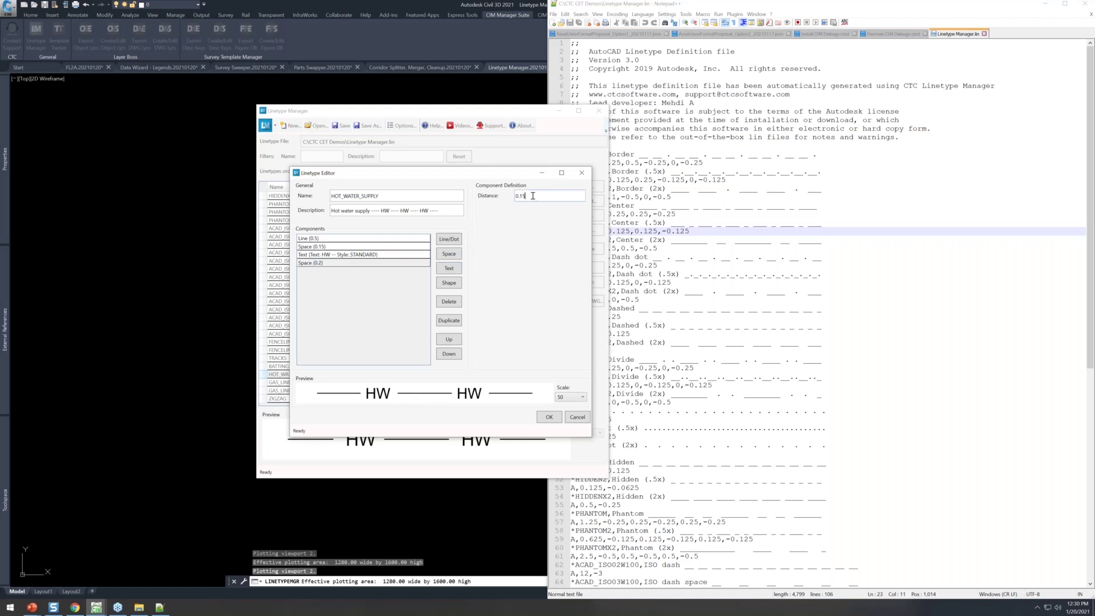
pyautogui.press('Tab')
pyautogui.click(535, 195)
pyautogui.press('Tab')
# Check the edited linetype's preview at scale 20, and return the preview scale to 50.
pyautogui.click(571, 398)
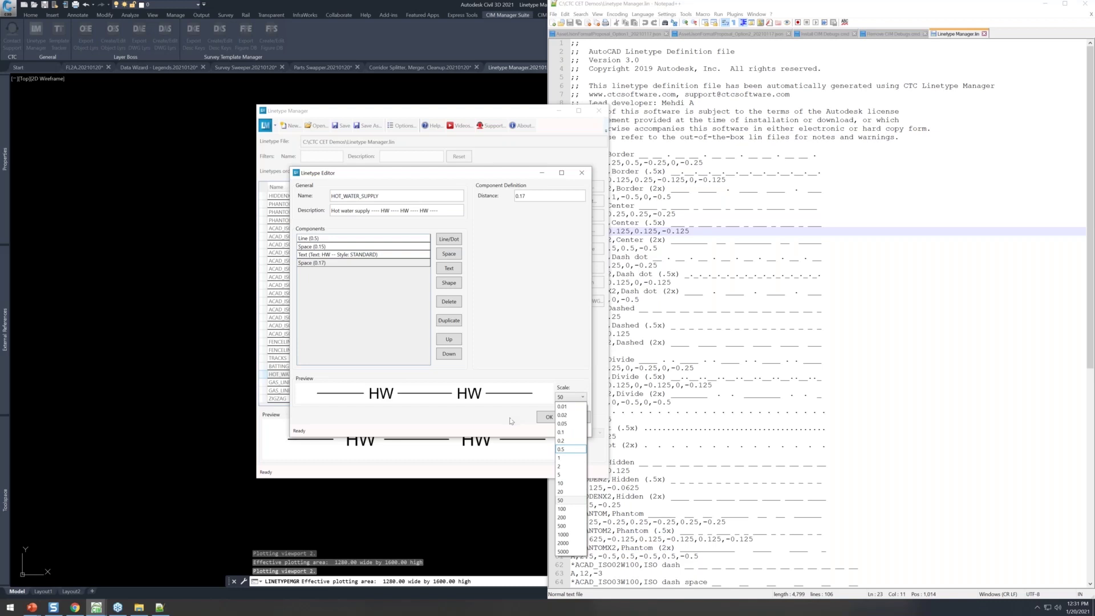
pyautogui.click(566, 493)
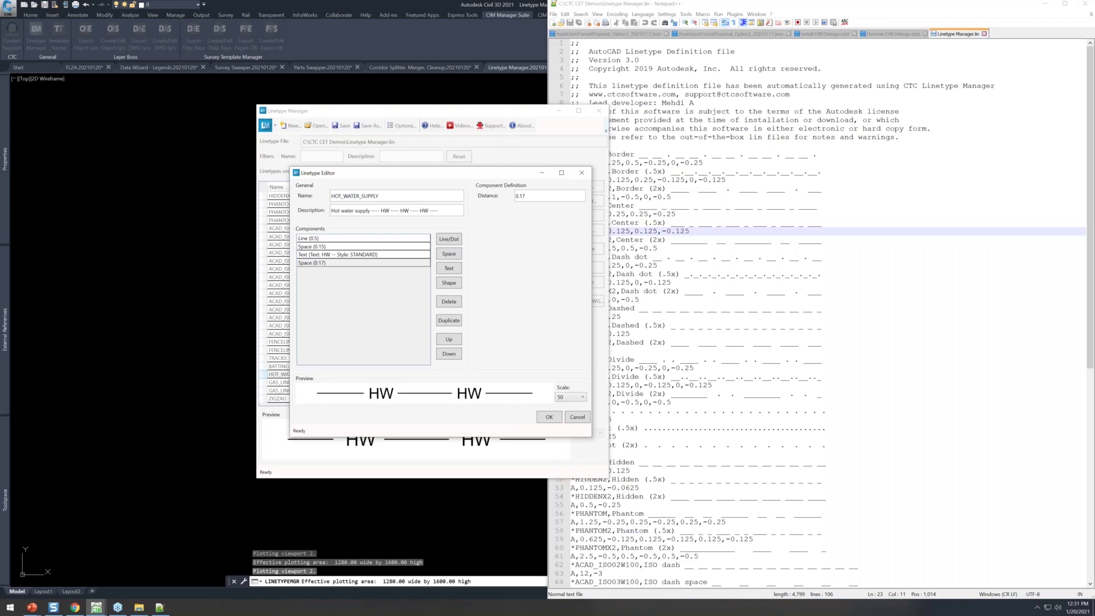
pyautogui.click(575, 399)
pyautogui.click(563, 501)
# Accept the HOT_WATER_SUPPLY edits and save the linetype file.
pyautogui.click(548, 416)
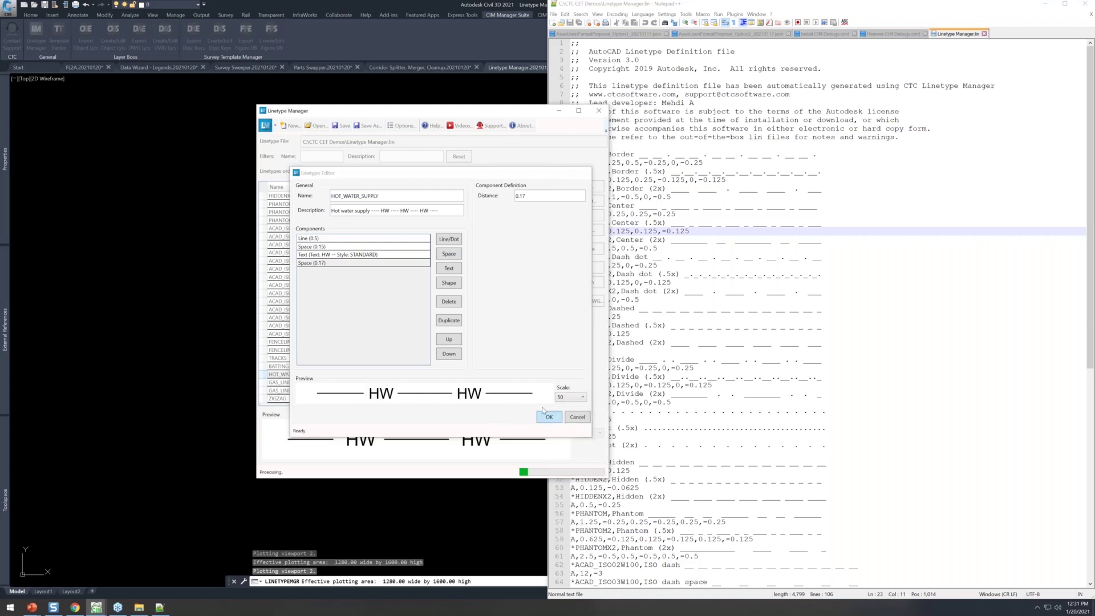
pyautogui.click(343, 126)
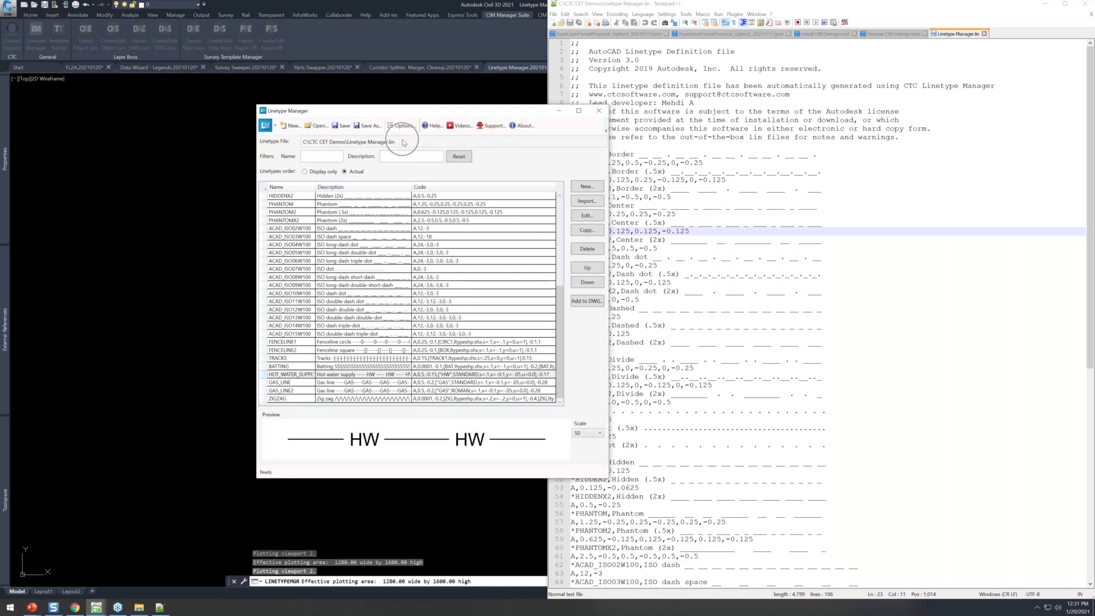
# Switch to Notepad++, reload Linetype Manager.lin, and highlight the HOT_WATER_SUPPLY definition to examine its updated code.
pyautogui.click(755, 385)
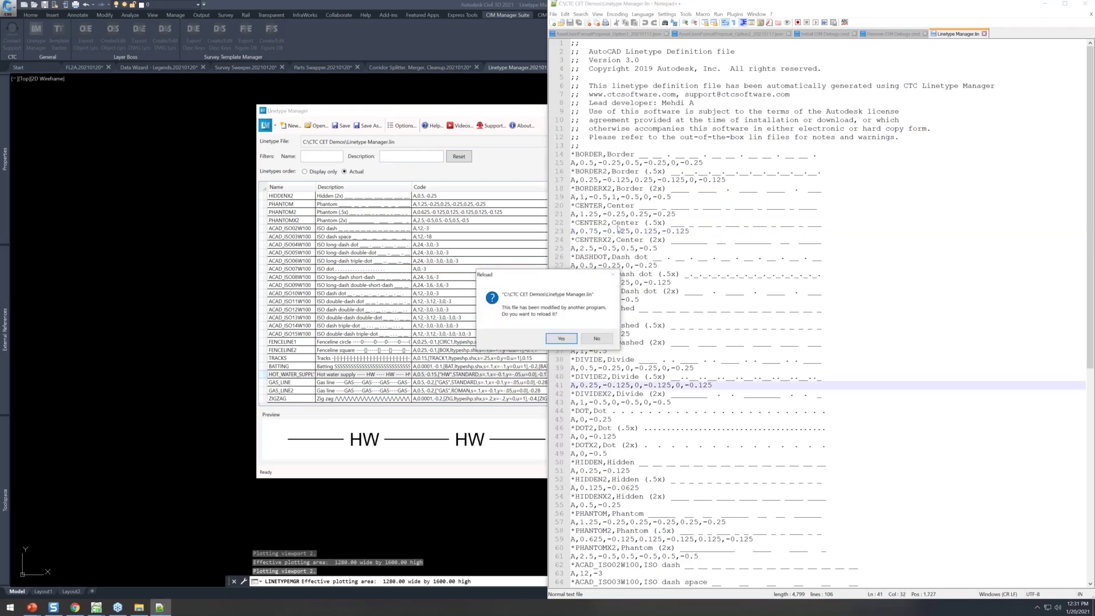
pyautogui.moveTo(593, 276); pyautogui.dragTo(691, 251)
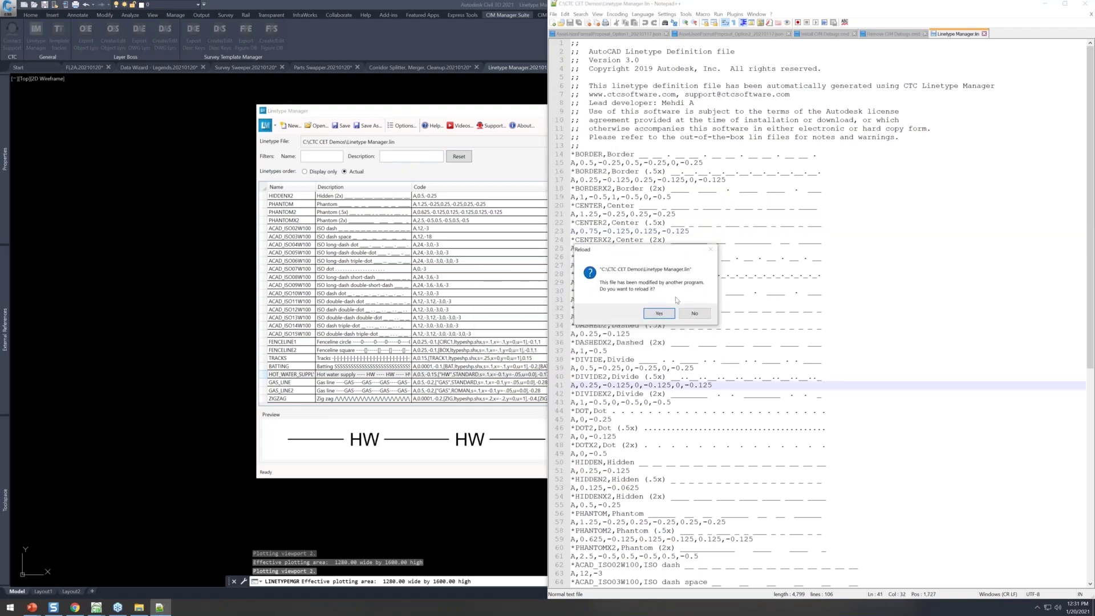
pyautogui.click(659, 313)
pyautogui.scroll(-9, 692, 391)
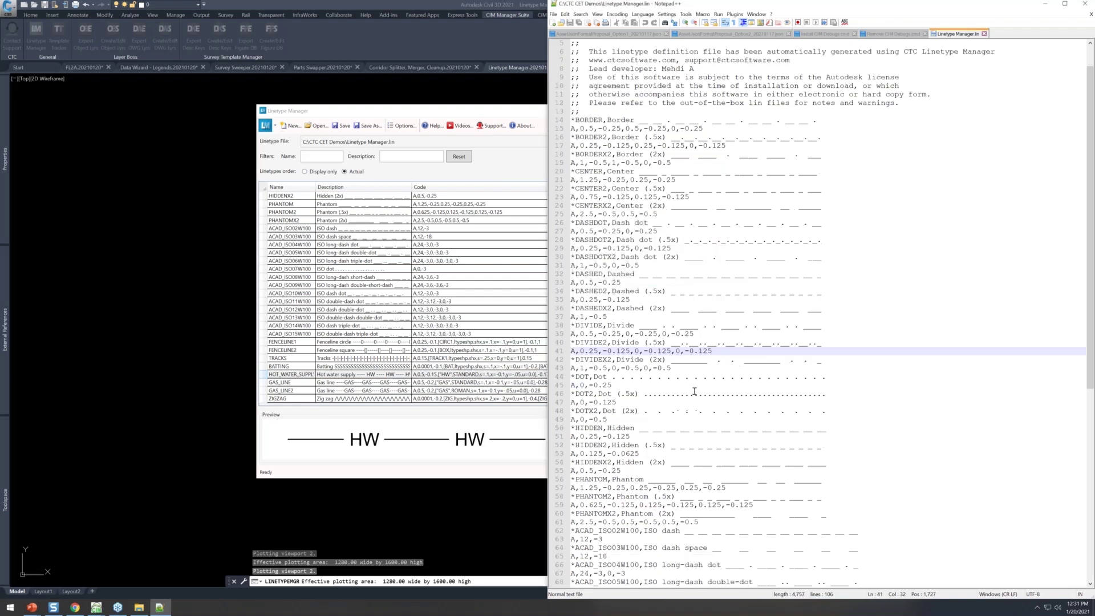
pyautogui.scroll(-5, 702, 473)
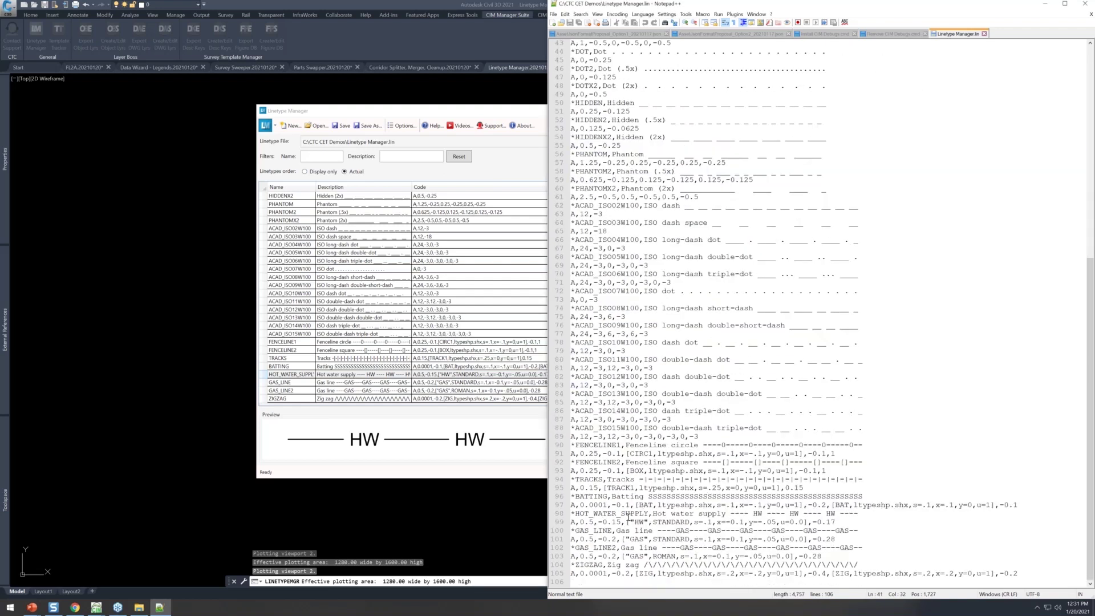
pyautogui.moveTo(836, 523); pyautogui.dragTo(571, 516)
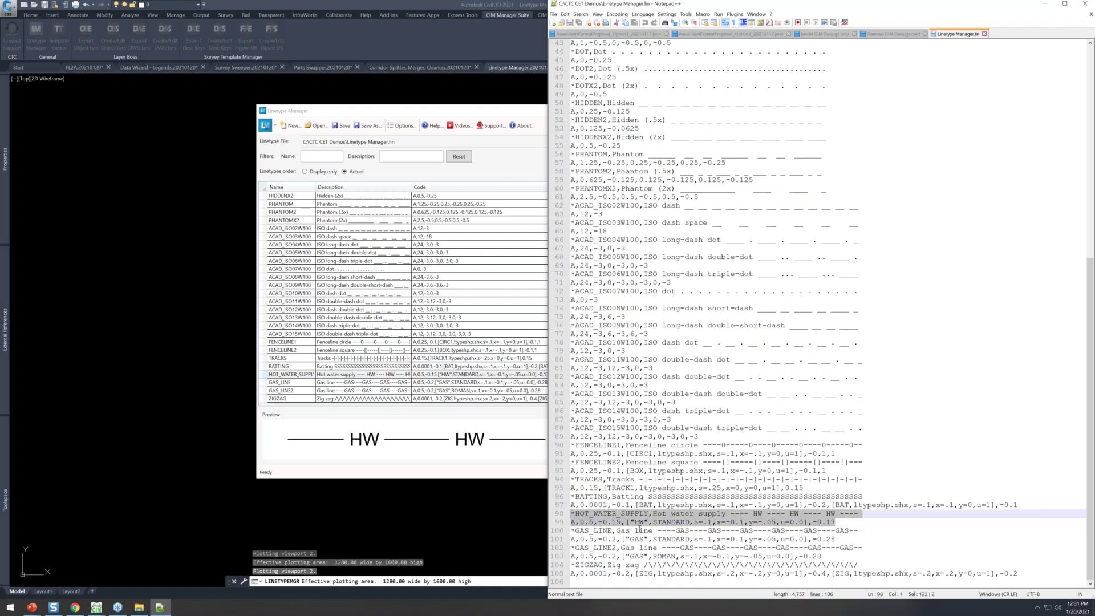
# Examine the space values before and after the HW text in the HOT_WATER_SUPPLY code, and return to Linetype Manager.
pyautogui.moveTo(631, 522); pyautogui.dragTo(595, 523)
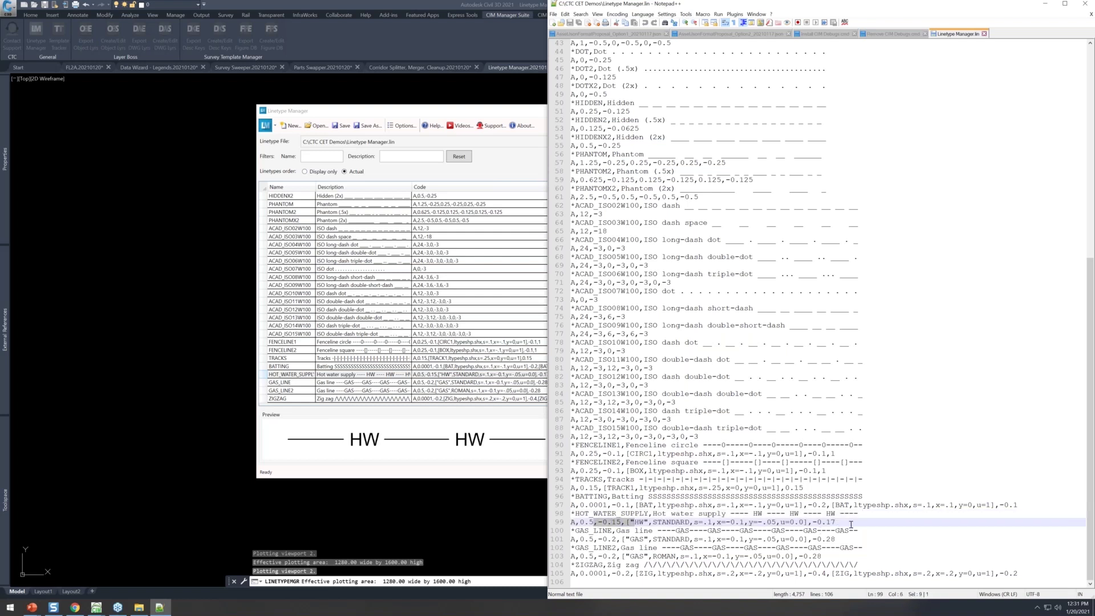
pyautogui.moveTo(856, 522); pyautogui.dragTo(812, 525)
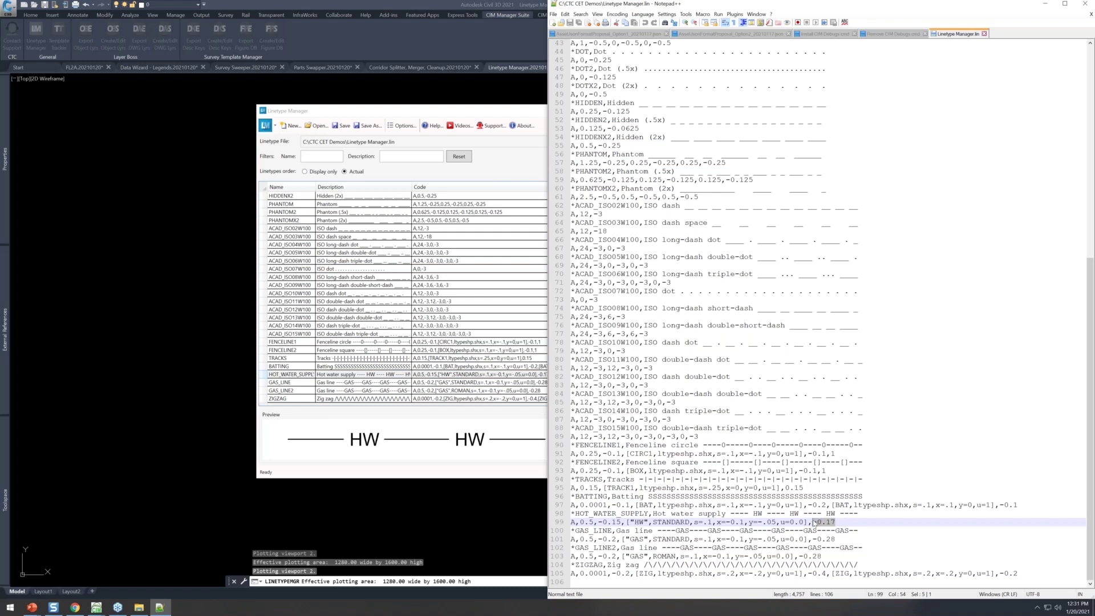
pyautogui.click(469, 114)
pyautogui.moveTo(470, 117); pyautogui.dragTo(402, 119)
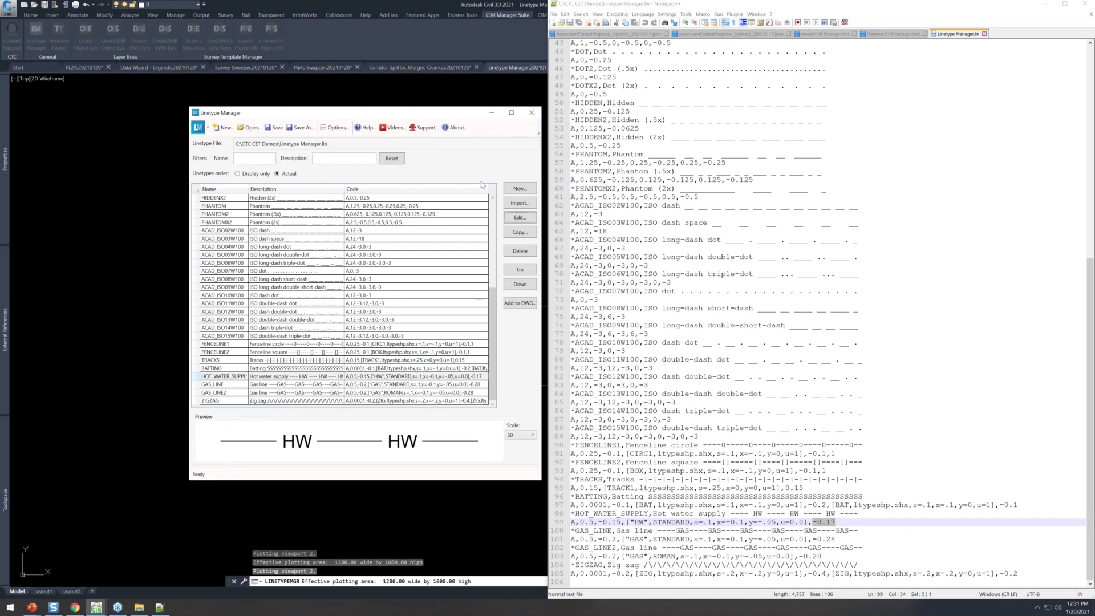
# Create a new linetype in Linetype Manager and name it STEAM.
pyautogui.click(517, 193)
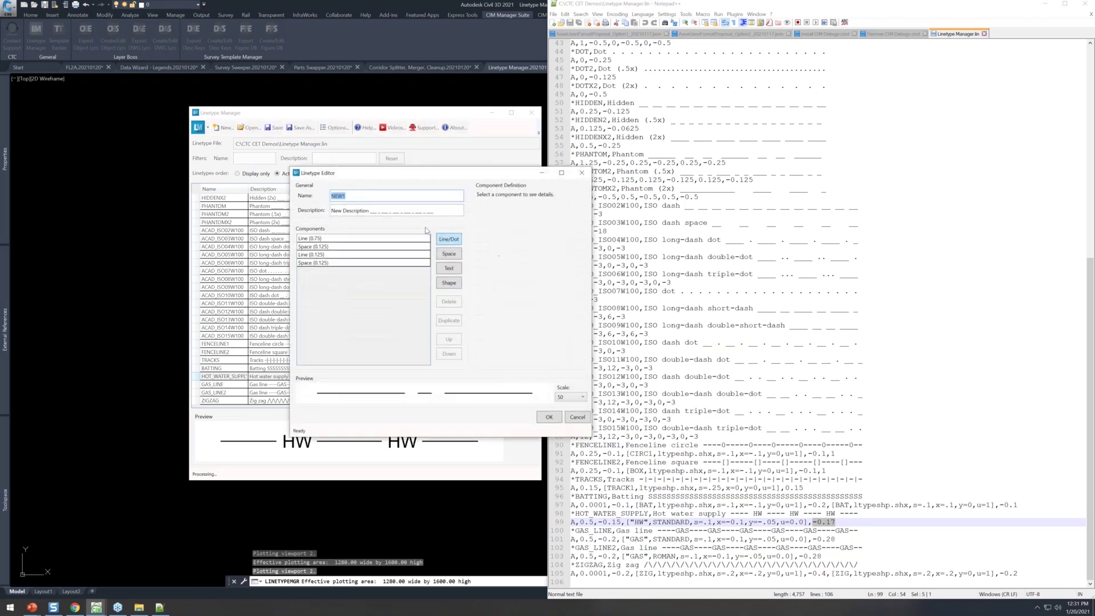
pyautogui.write('ST')
pyautogui.press('capslock')
pyautogui.press('BackSpace')
pyautogui.write('team')
pyautogui.press('Tab')
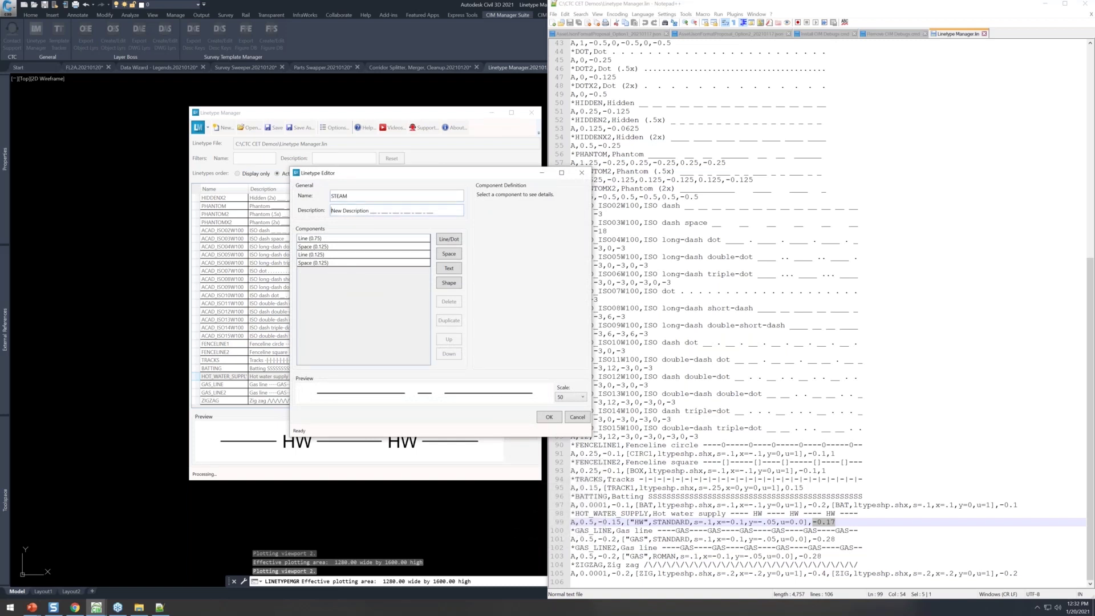
# Try clearing STEAM's description, and examine the HOT_WATER_SUPPLY description in Notepad++ as a formatting reference.
pyautogui.hotkey('ctrl', 'a')
pyautogui.press('BackSpace')
pyautogui.moveTo(385, 173)
pyautogui.mouseDown()
pyautogui.moveTo(384, 138)
pyautogui.moveTo(420, 149)
pyautogui.moveTo(397, 162)
pyautogui.mouseUp()
pyautogui.click(344, 195)
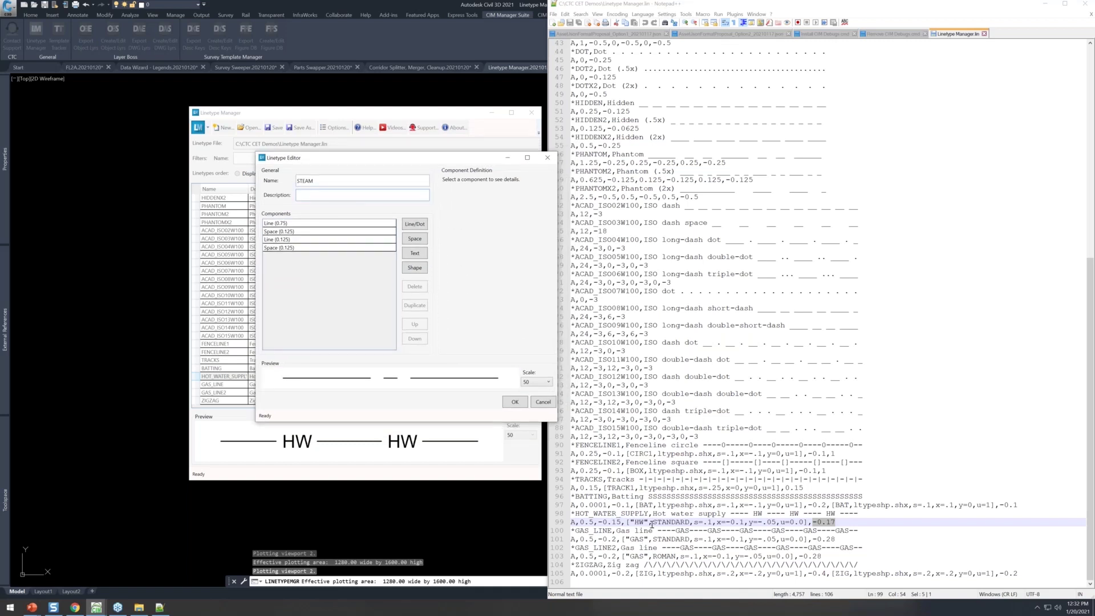
pyautogui.moveTo(653, 513); pyautogui.dragTo(859, 513)
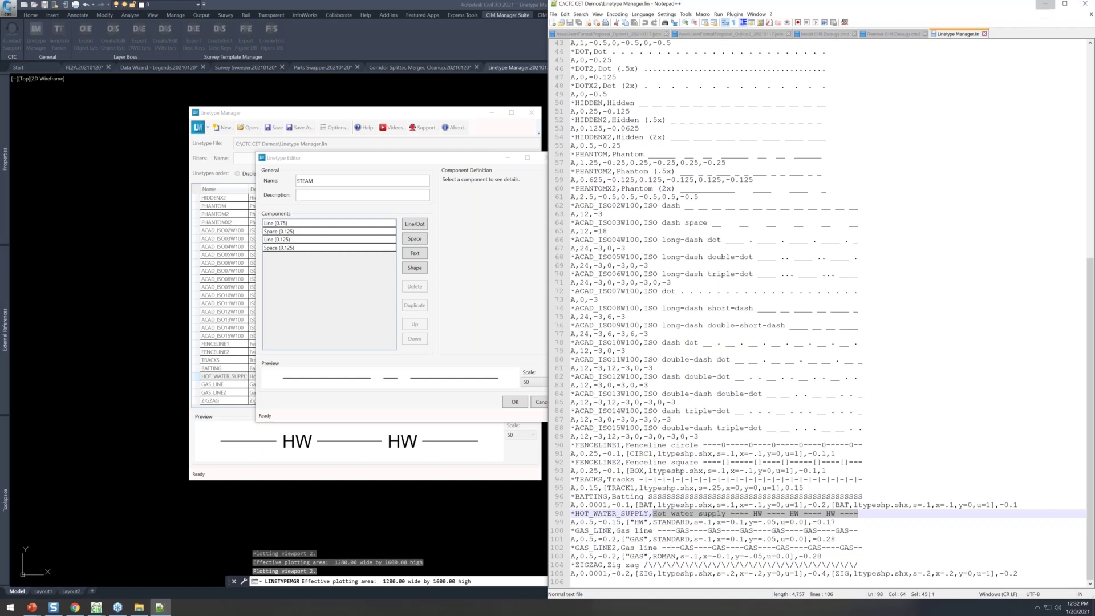
pyautogui.click(1048, 4)
# Review STEAM's default components, and delete the last Space and the second Line.
pyautogui.click(301, 225)
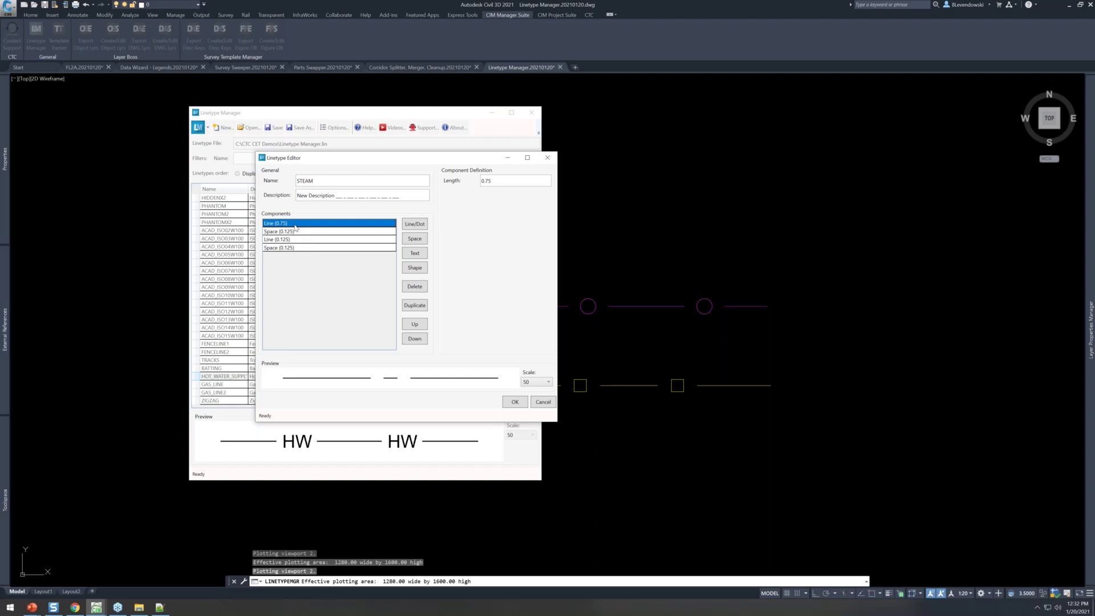
pyautogui.click(296, 232)
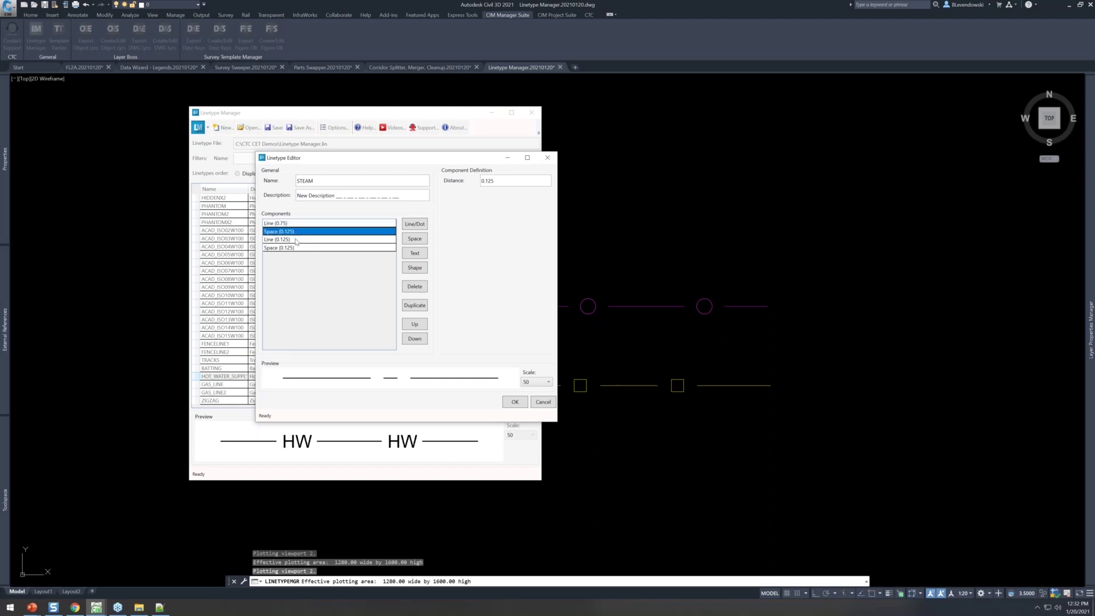
pyautogui.click(296, 240)
pyautogui.click(293, 248)
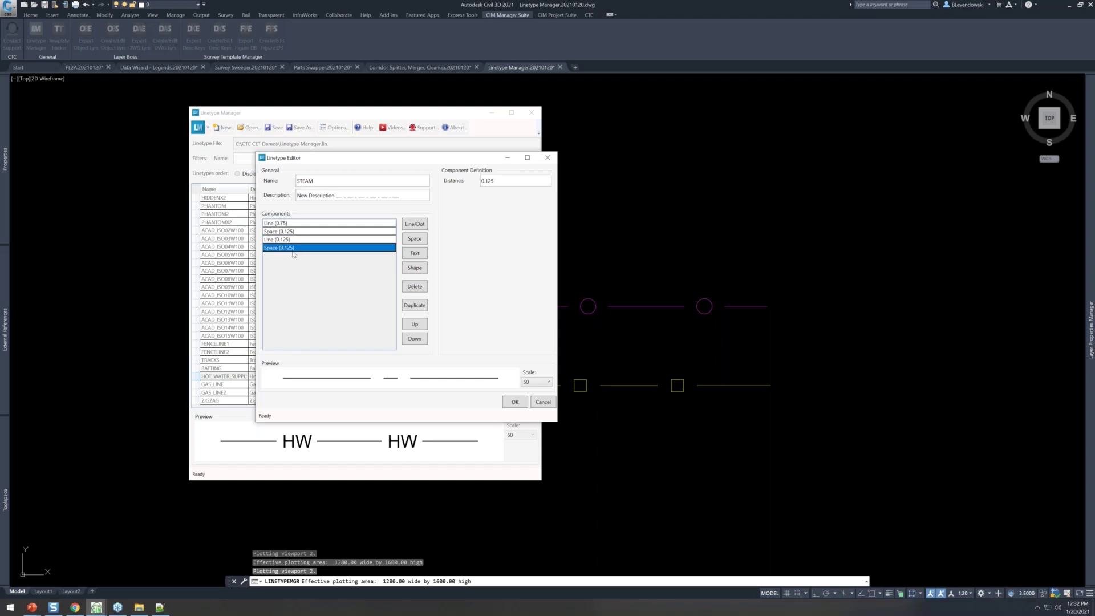
pyautogui.click(415, 287)
pyautogui.click(307, 241)
pyautogui.click(307, 241)
pyautogui.click(415, 287)
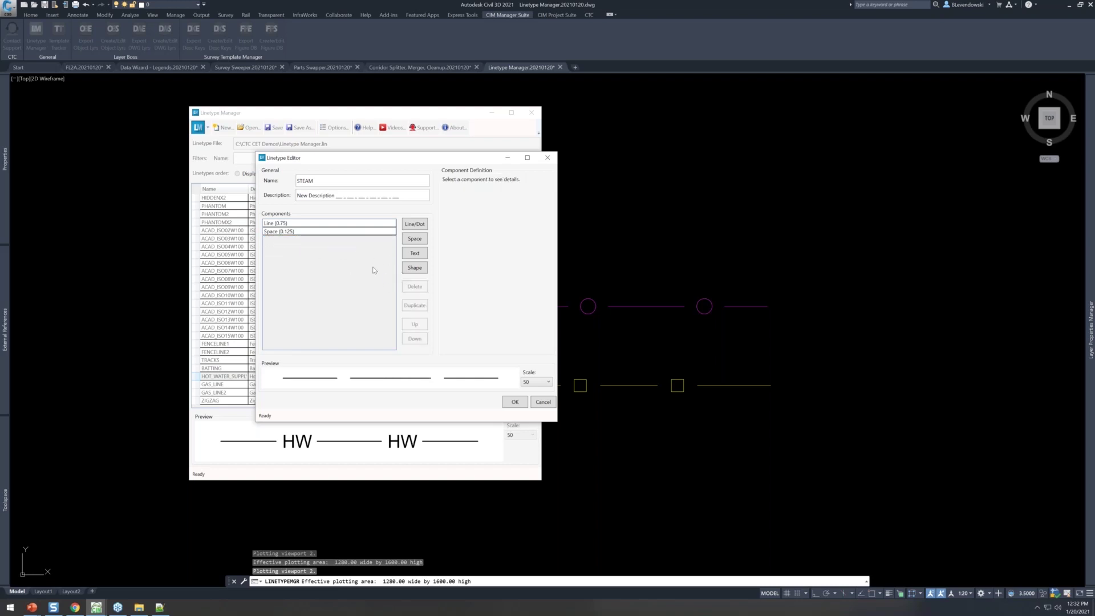
# Set the remaining Line component's length to 0.5 and the Space component's distance to 0.1.
pyautogui.click(316, 230)
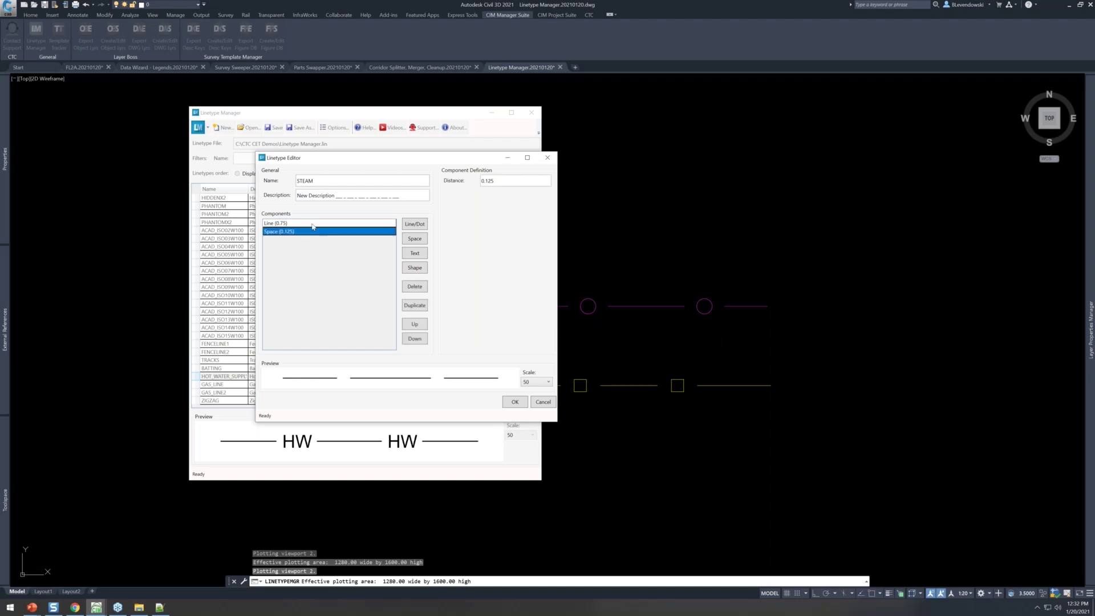
pyautogui.click(312, 224)
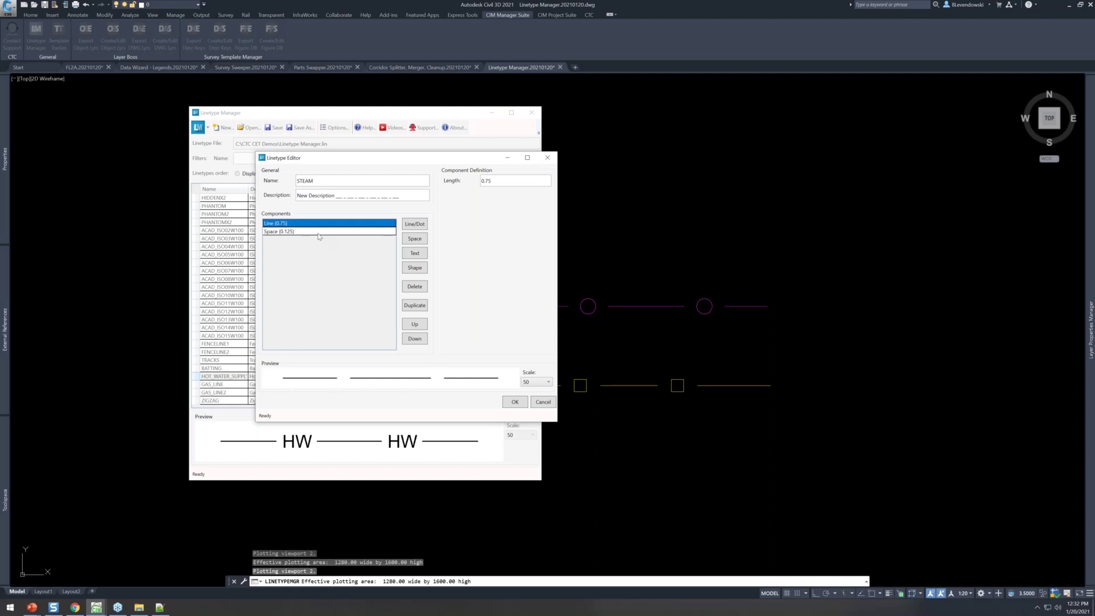
pyautogui.click(511, 181)
pyautogui.press('BackSpace')
pyautogui.write('.5')
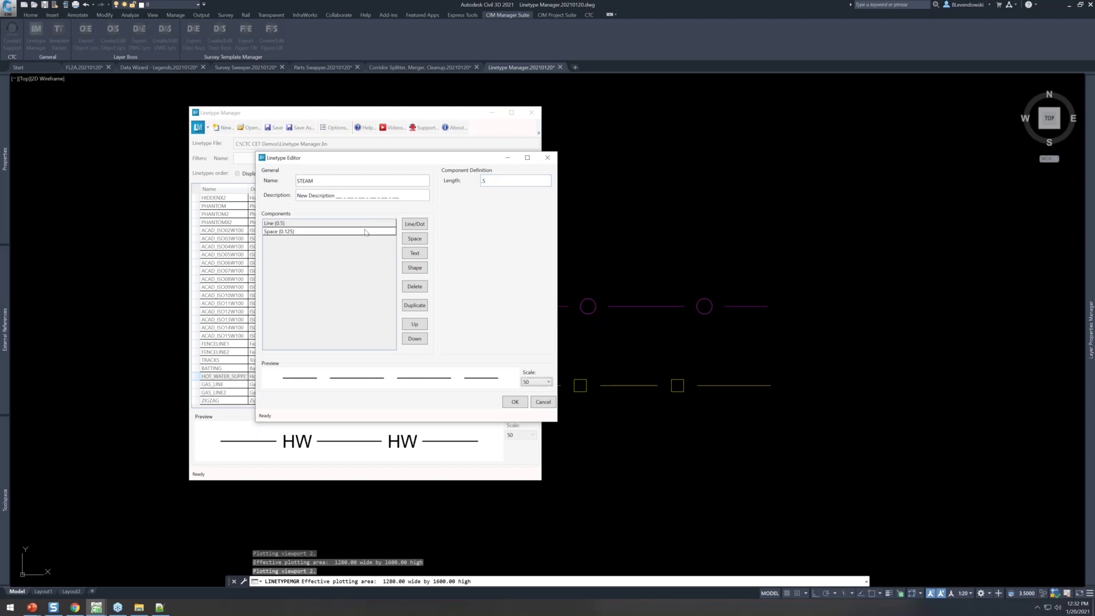
pyautogui.click(314, 231)
pyautogui.click(501, 180)
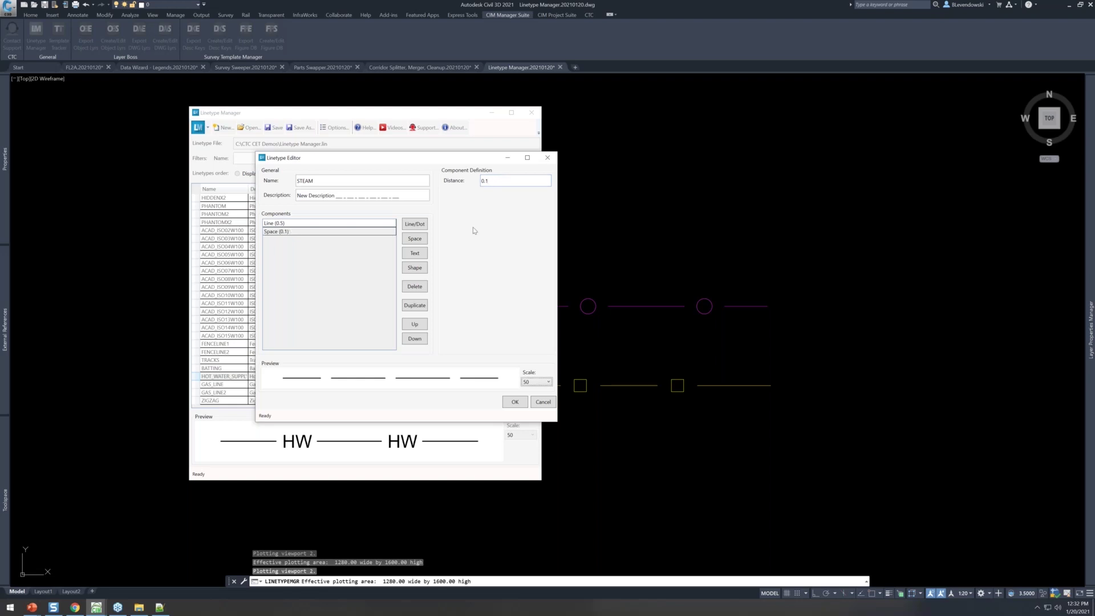
# Add a Shape component to STEAM, keep ltypeshp.shx as its shape file, and choose BOX as the shape name.
pyautogui.click(417, 268)
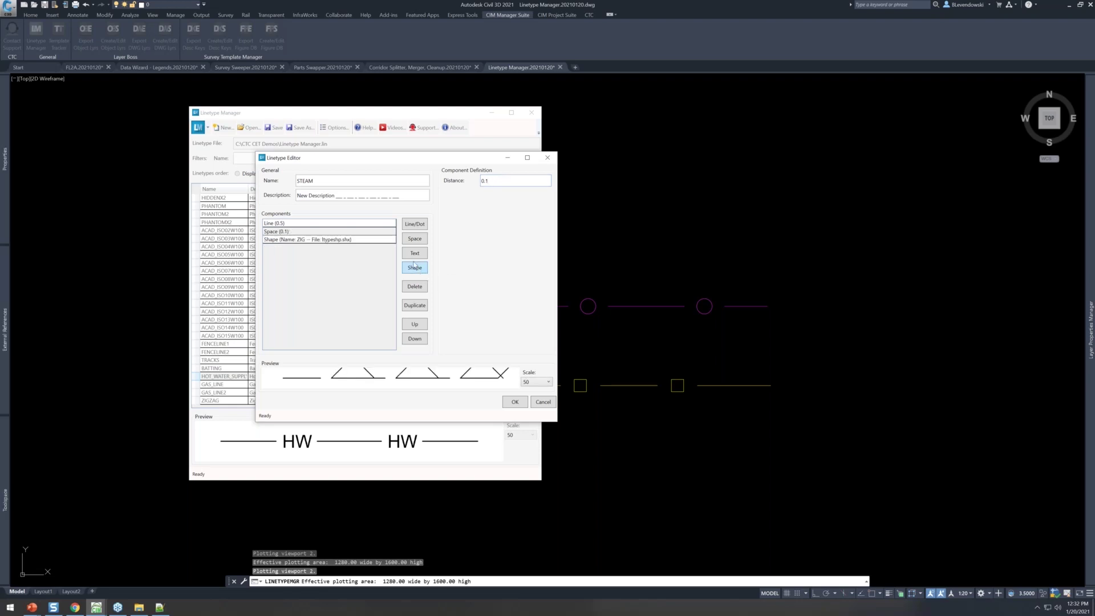
pyautogui.click(347, 241)
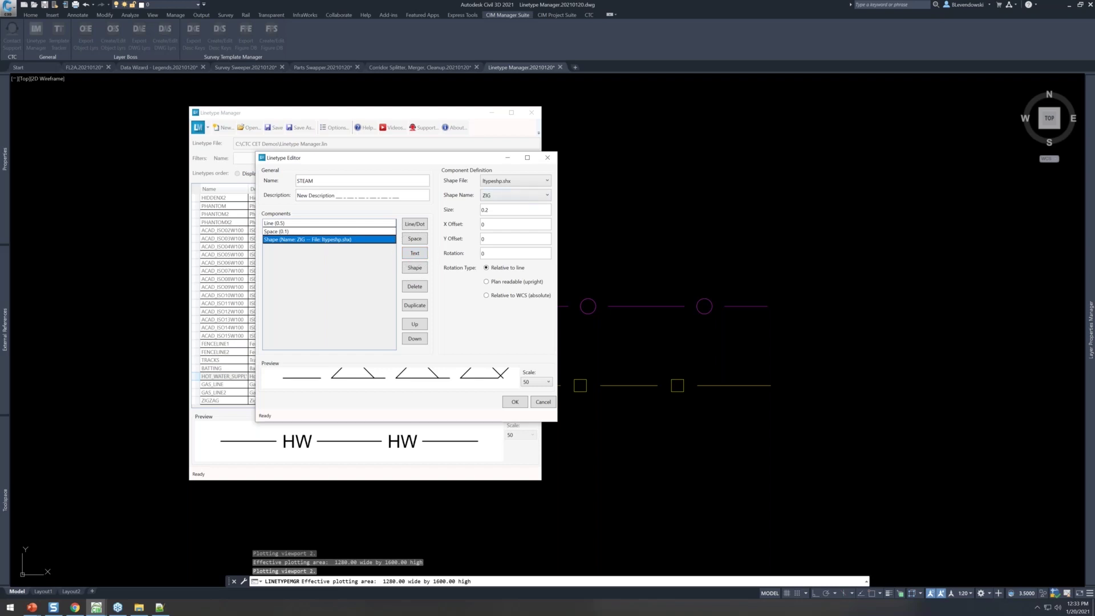
pyautogui.moveTo(451, 163); pyautogui.dragTo(434, 167)
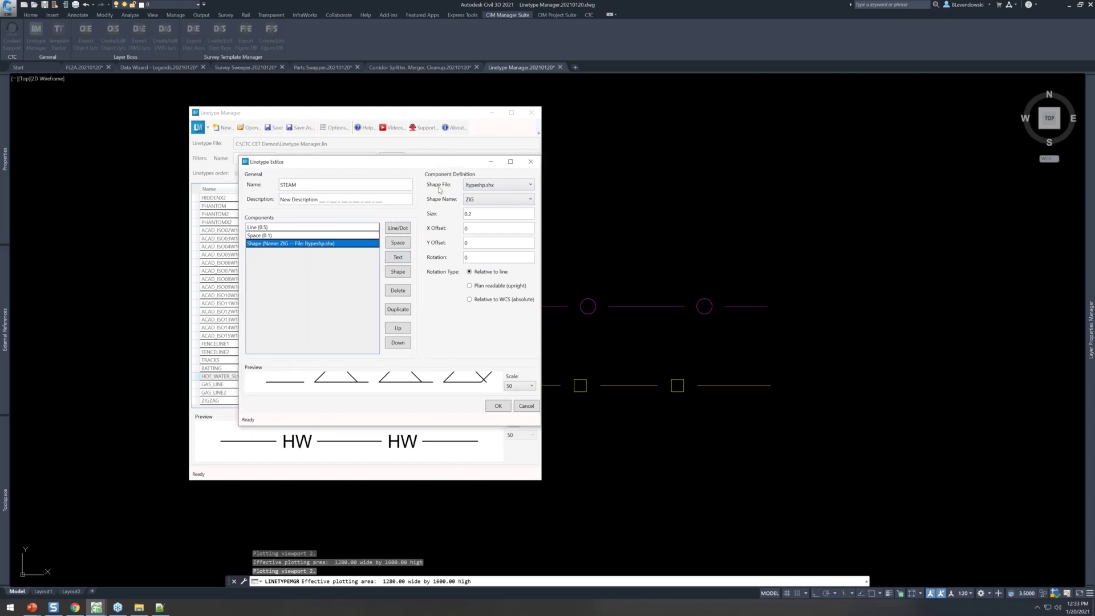
pyautogui.click(507, 187)
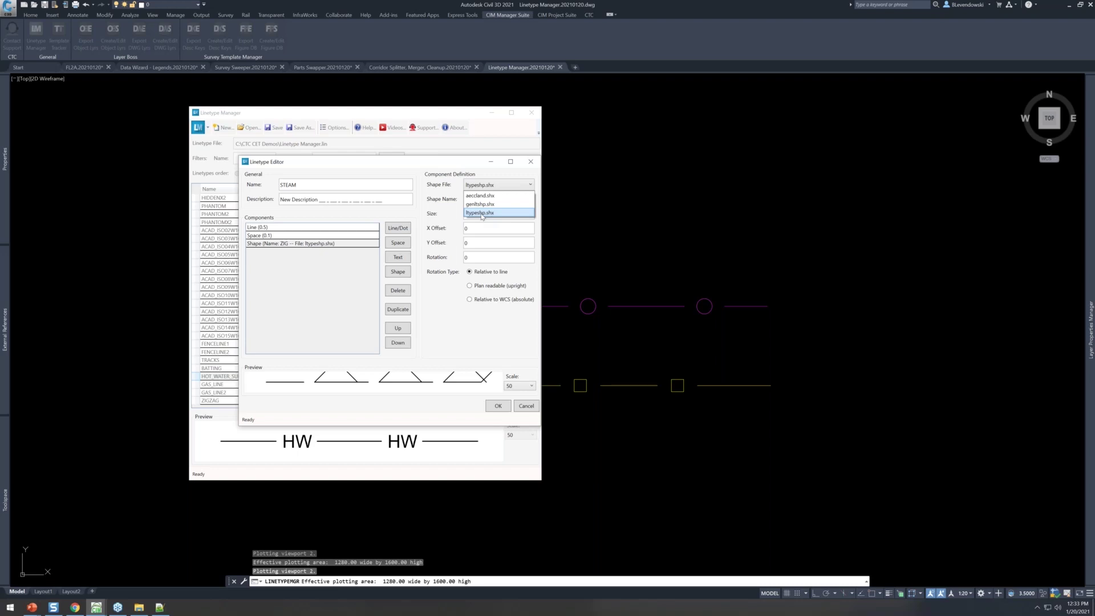
pyautogui.click(445, 166)
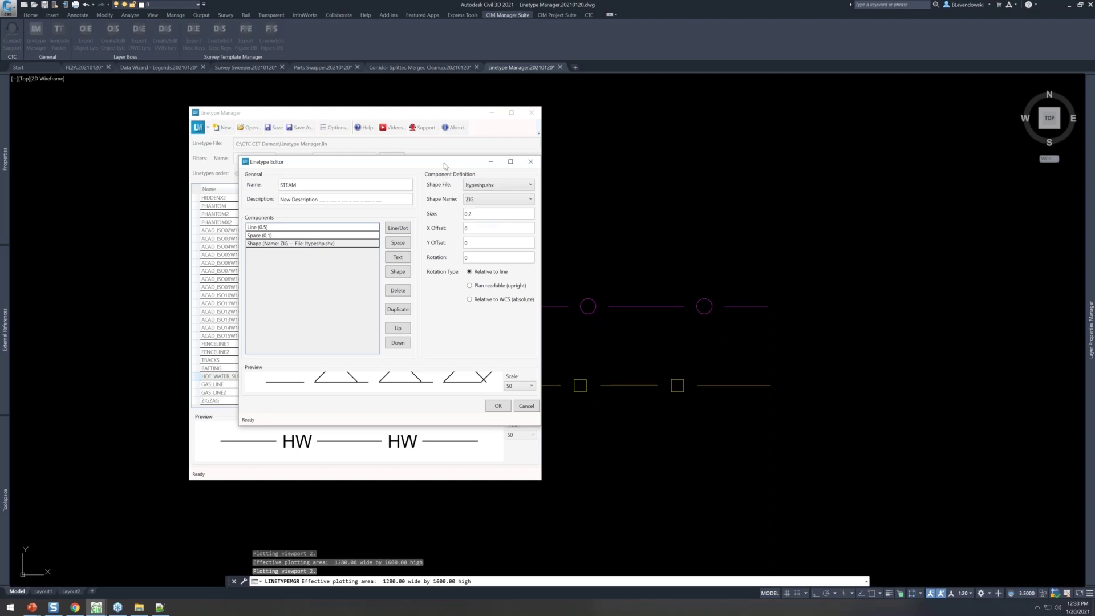
pyautogui.click(480, 201)
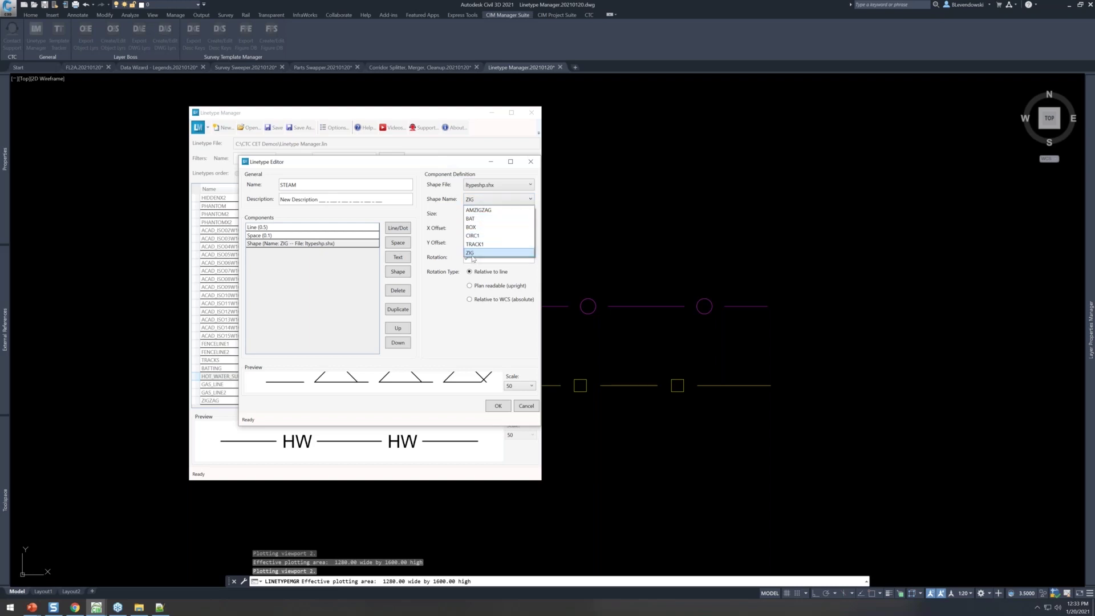
pyautogui.click(471, 227)
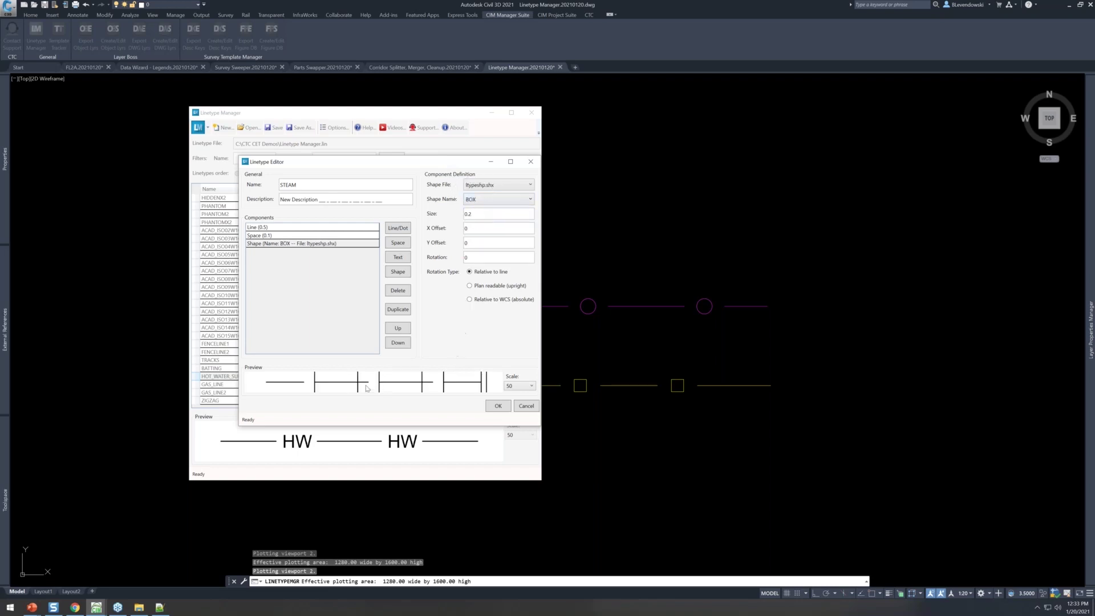
# Set the preview scale to 20 and the BOX shape's size to 0.15.
pyautogui.click(525, 386)
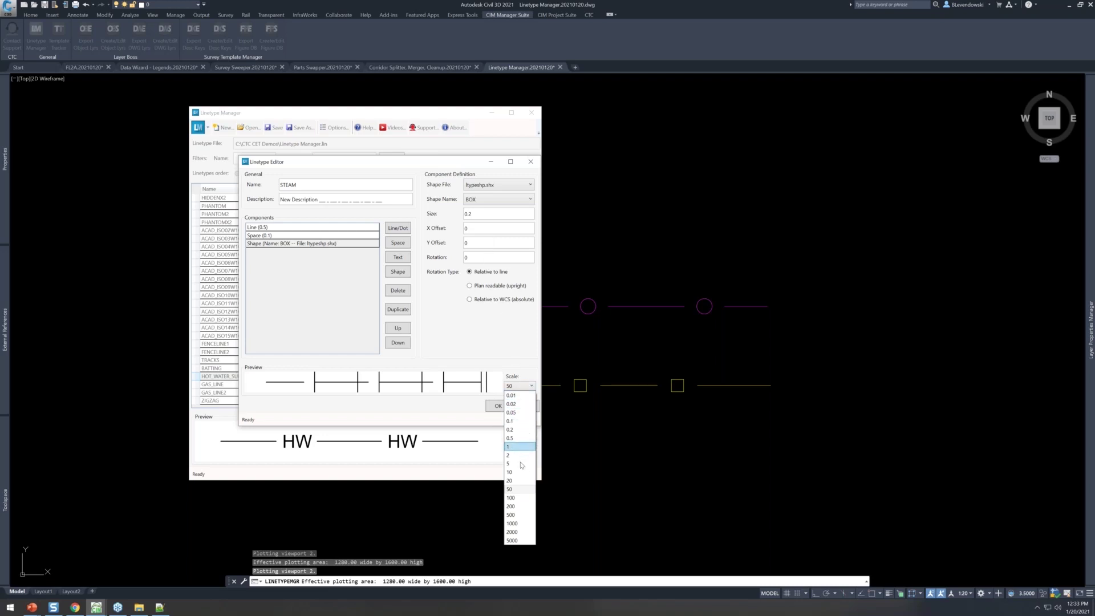
pyautogui.click(517, 481)
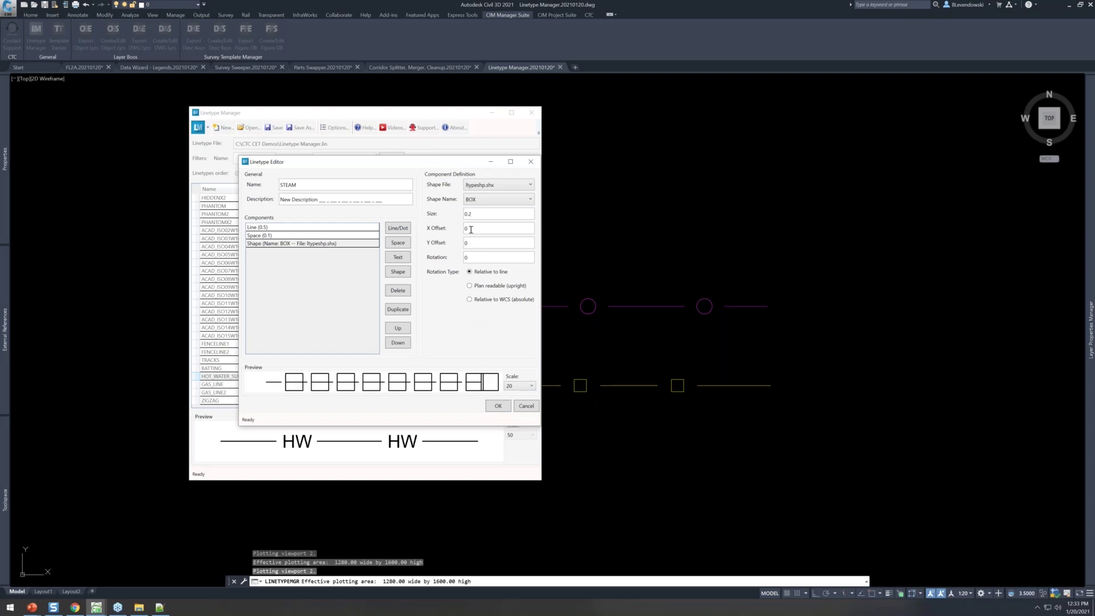
pyautogui.click(480, 213)
pyautogui.click(481, 227)
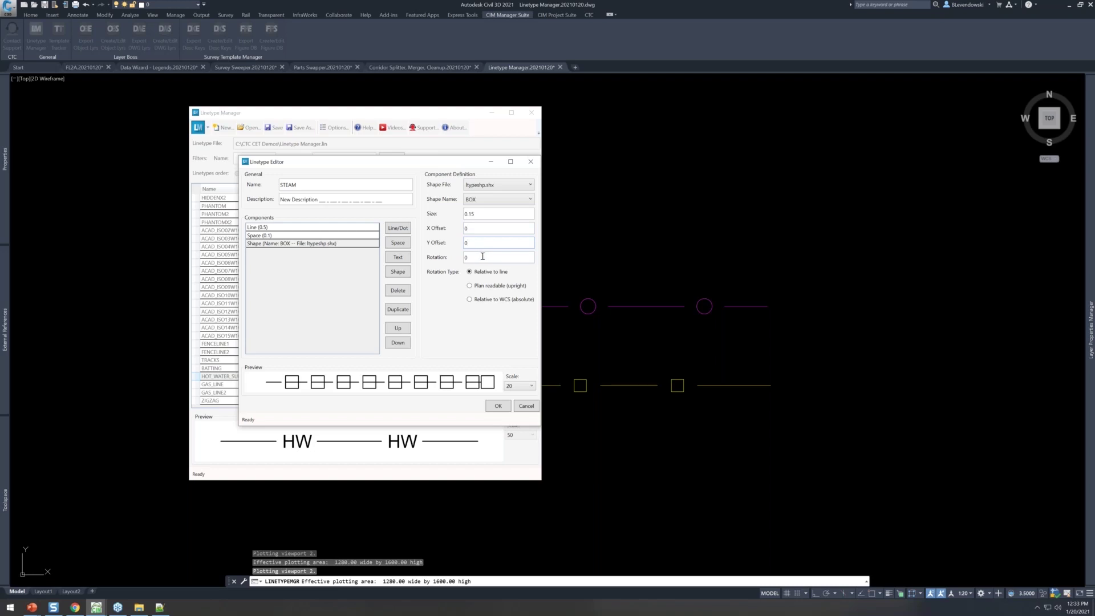
# Lengthen the Line component to 0.8 and reduce the BOX shape's size to 0.10.
pyautogui.click(272, 228)
pyautogui.click(479, 186)
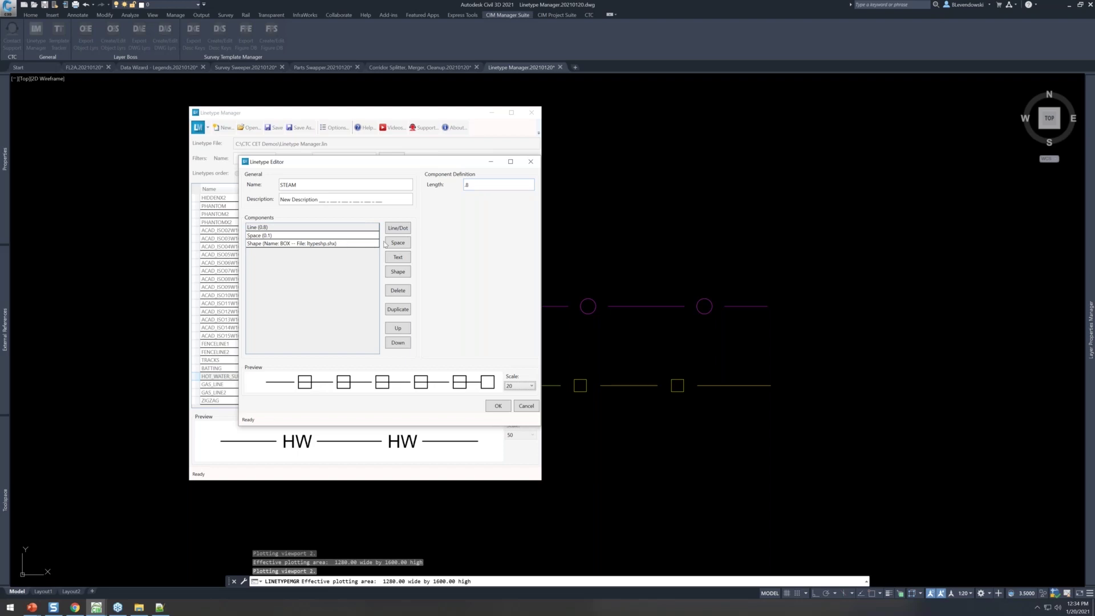
pyautogui.click(334, 244)
pyautogui.click(478, 212)
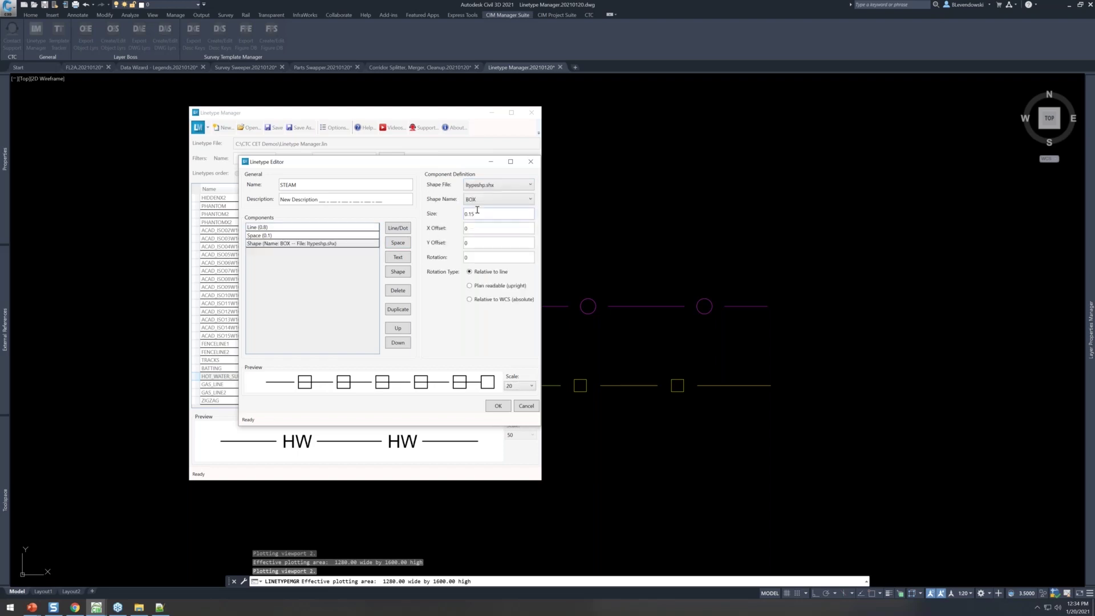
pyautogui.write('0.10')
pyautogui.press('Tab')
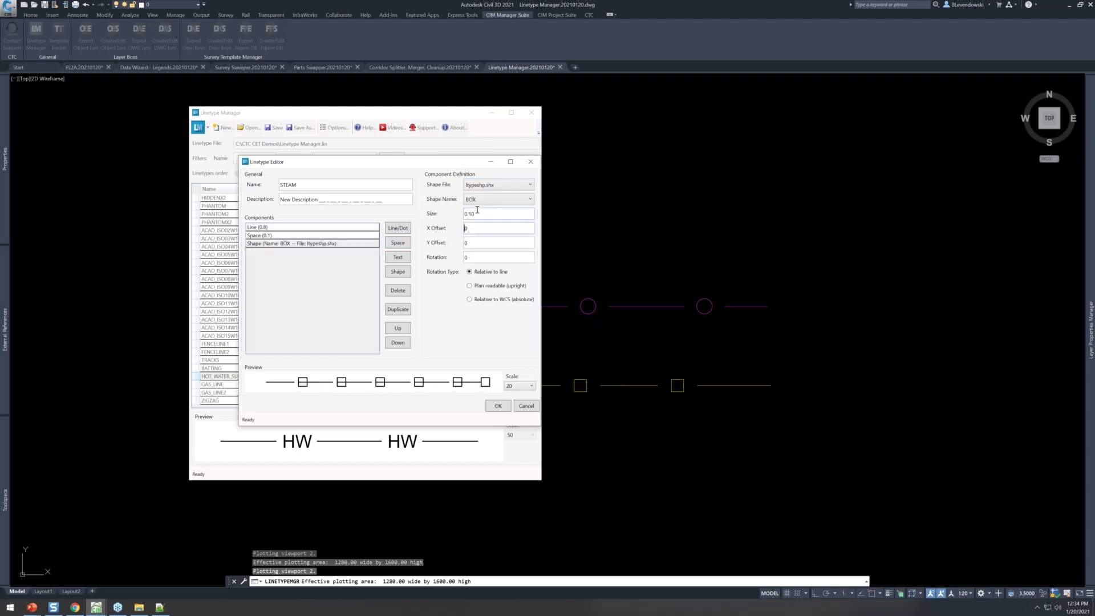
# Add a Space component after the BOX shape and set its distance to 0.5.
pyautogui.click(317, 244)
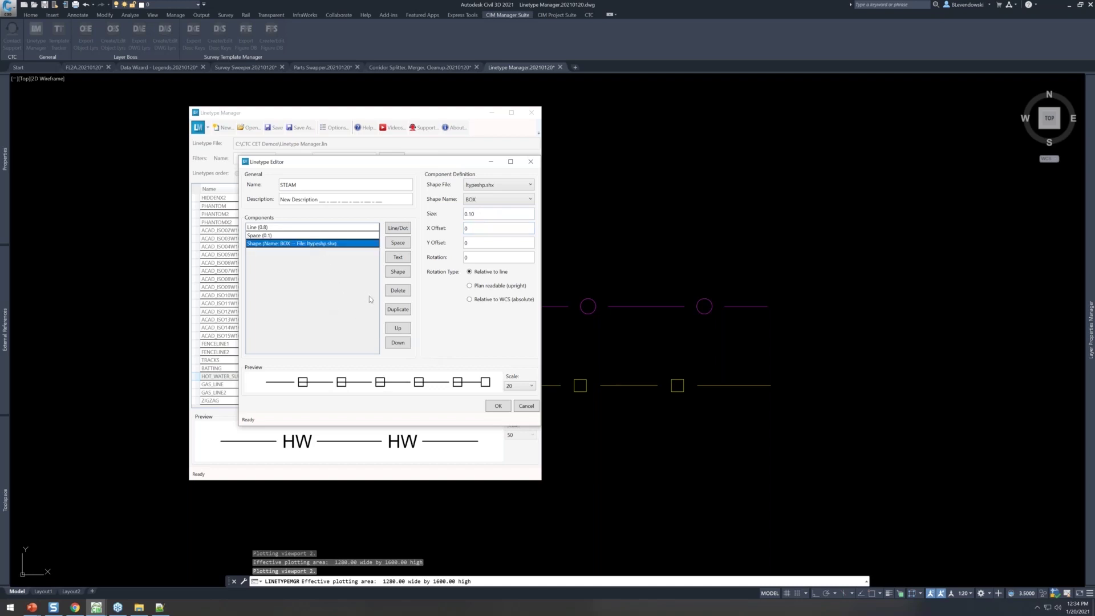
pyautogui.click(398, 243)
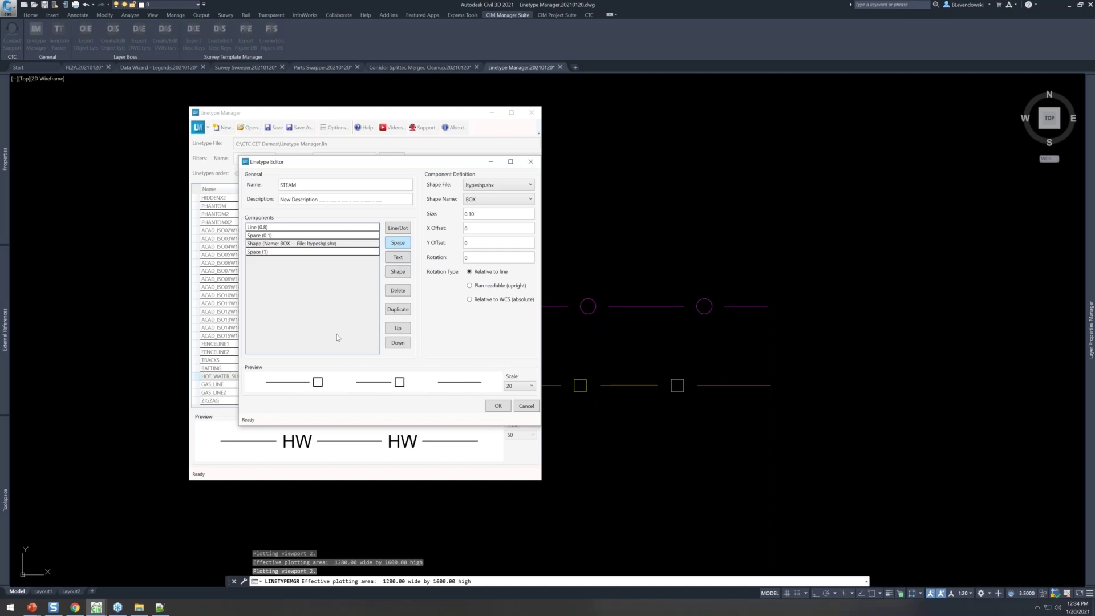
pyautogui.click(291, 252)
pyautogui.click(482, 186)
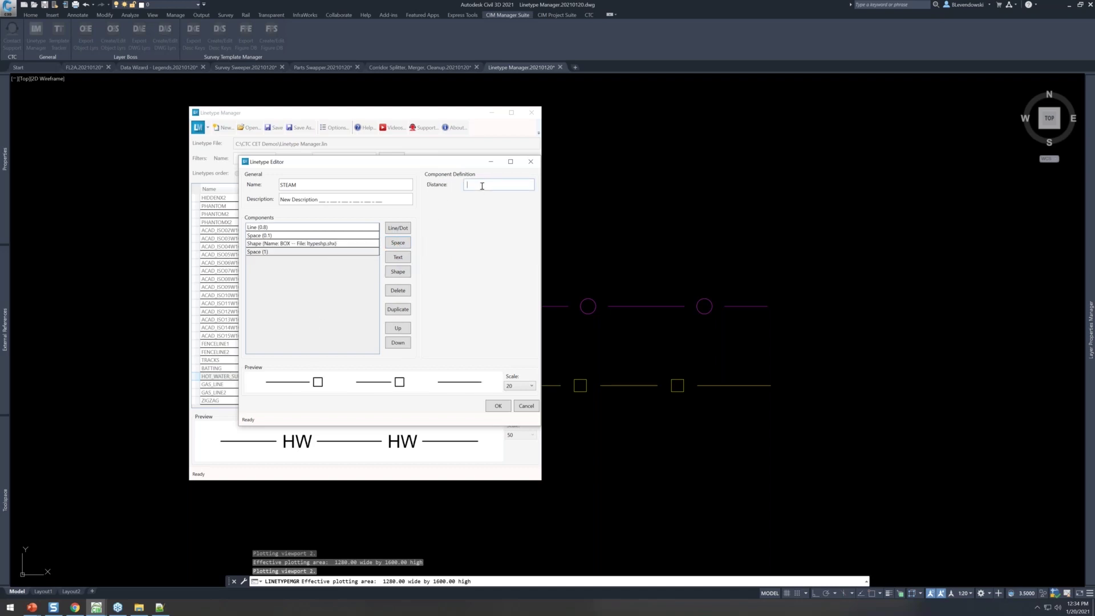
pyautogui.press('Tab')
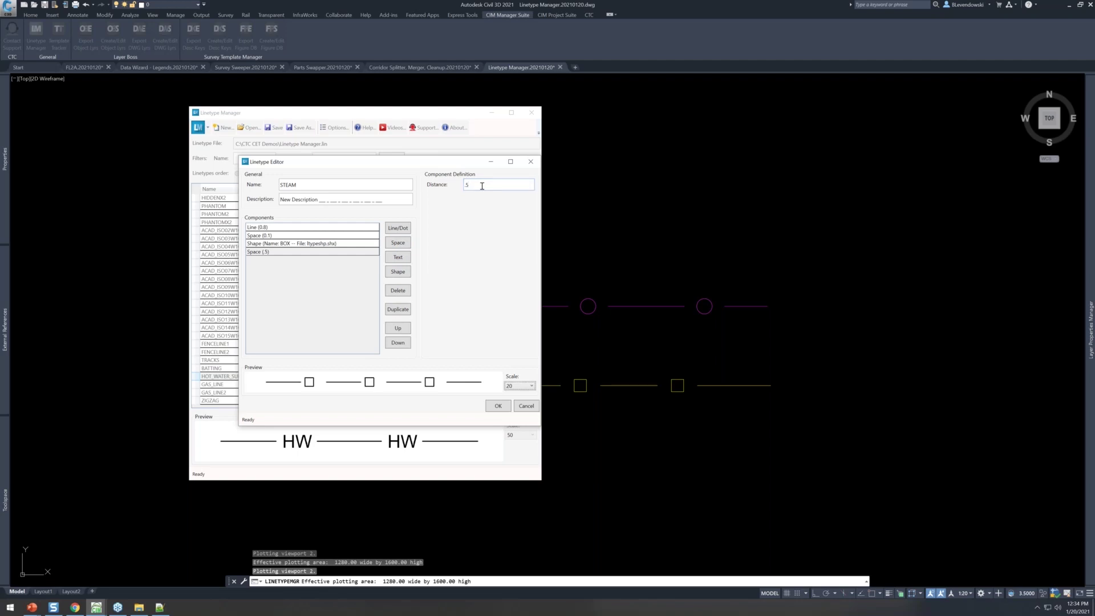
# Duplicate the BOX shape component so that a second copy follows the last space.
pyautogui.click(290, 244)
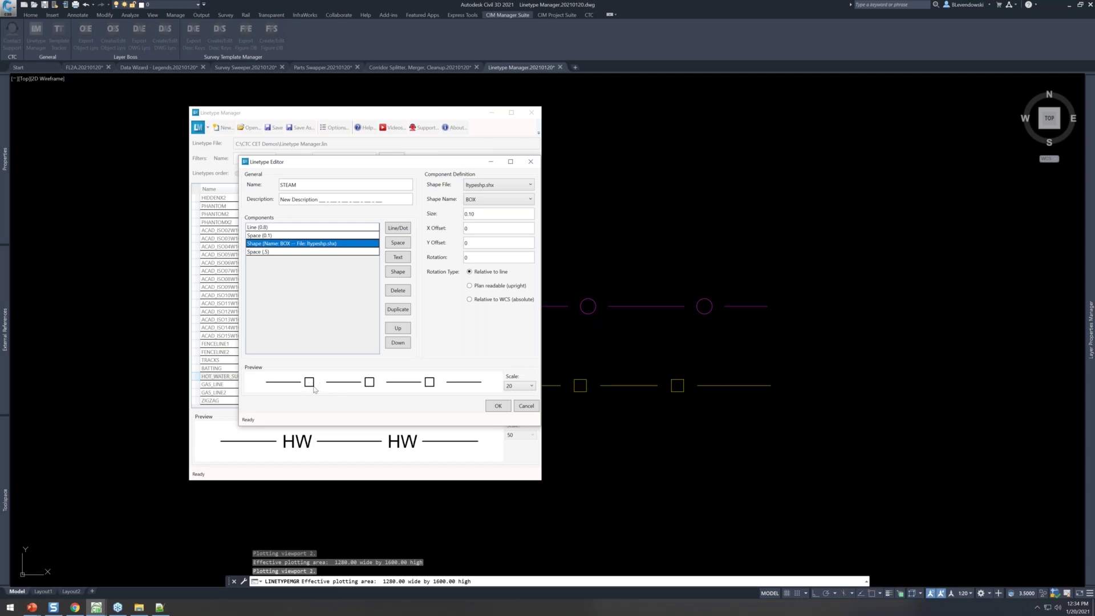
pyautogui.click(398, 309)
pyautogui.click(315, 260)
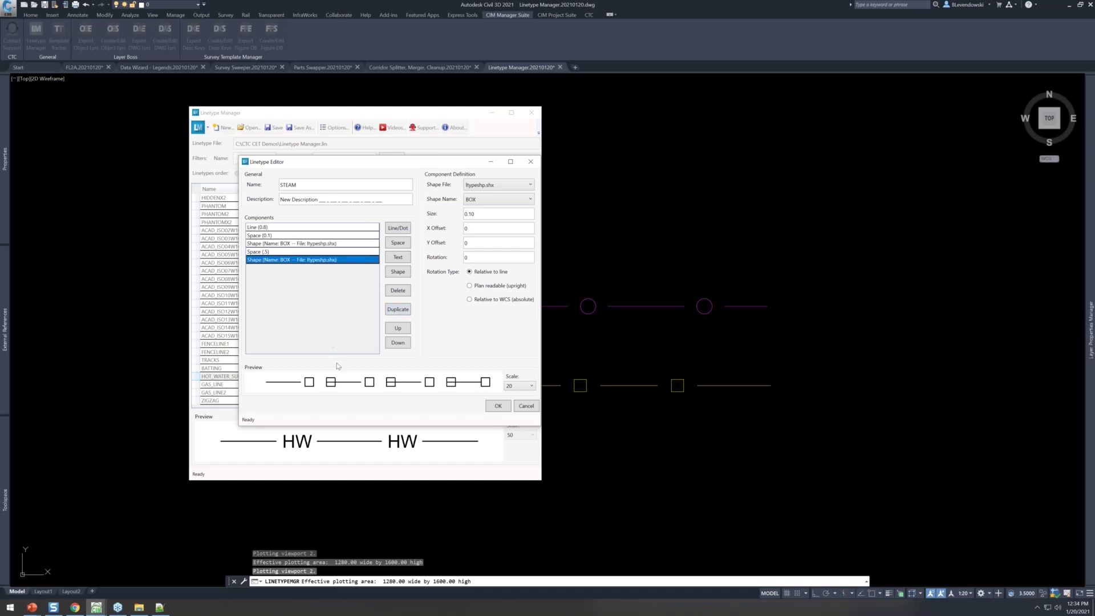
# Set the distance of the Space component between the two BOX shapes to .2.
pyautogui.click(290, 253)
pyautogui.click(467, 184)
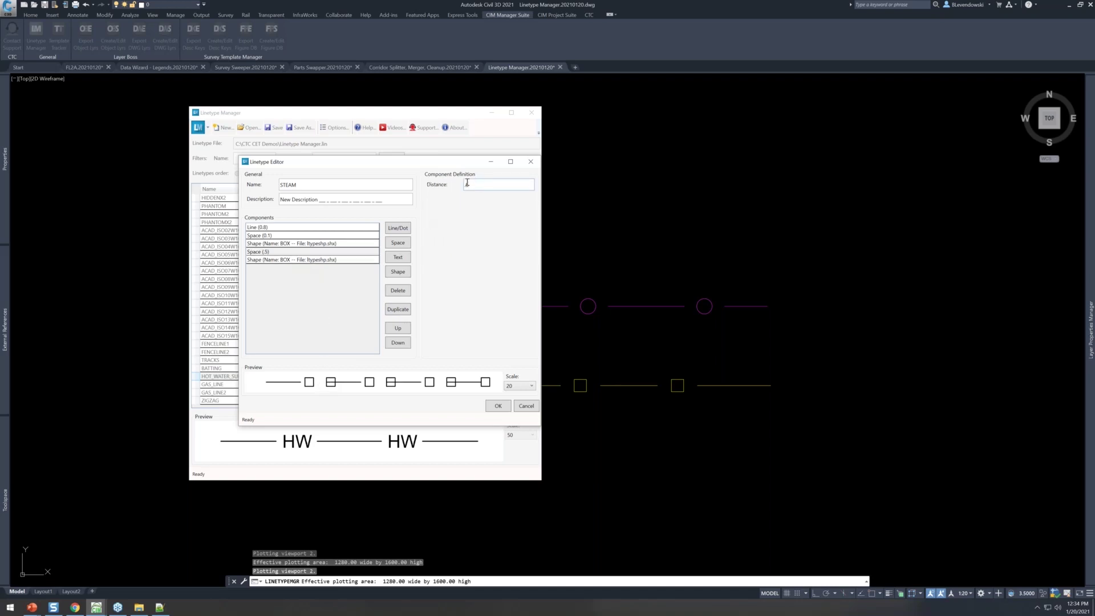
pyautogui.write('2')
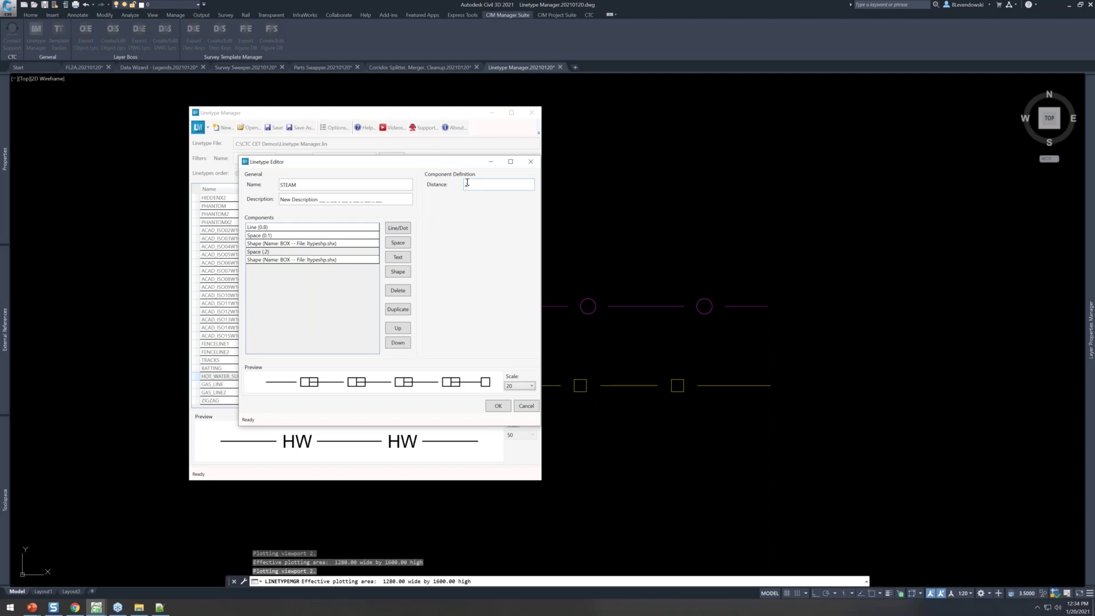
# Try the linetype preview at a scale of 50, and return it to 20.
pyautogui.click(519, 386)
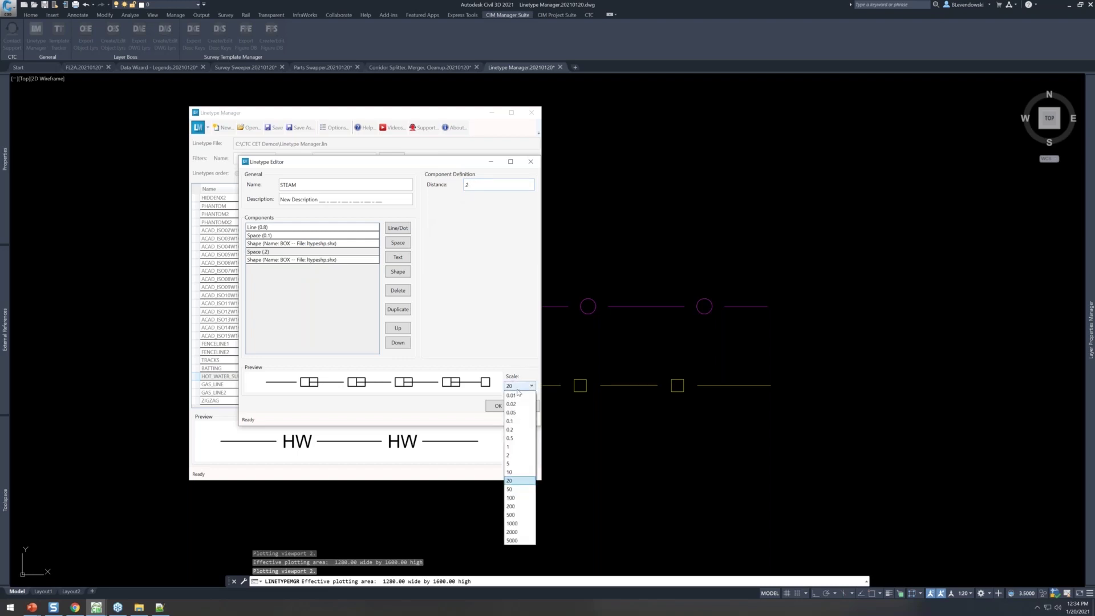
pyautogui.click(510, 489)
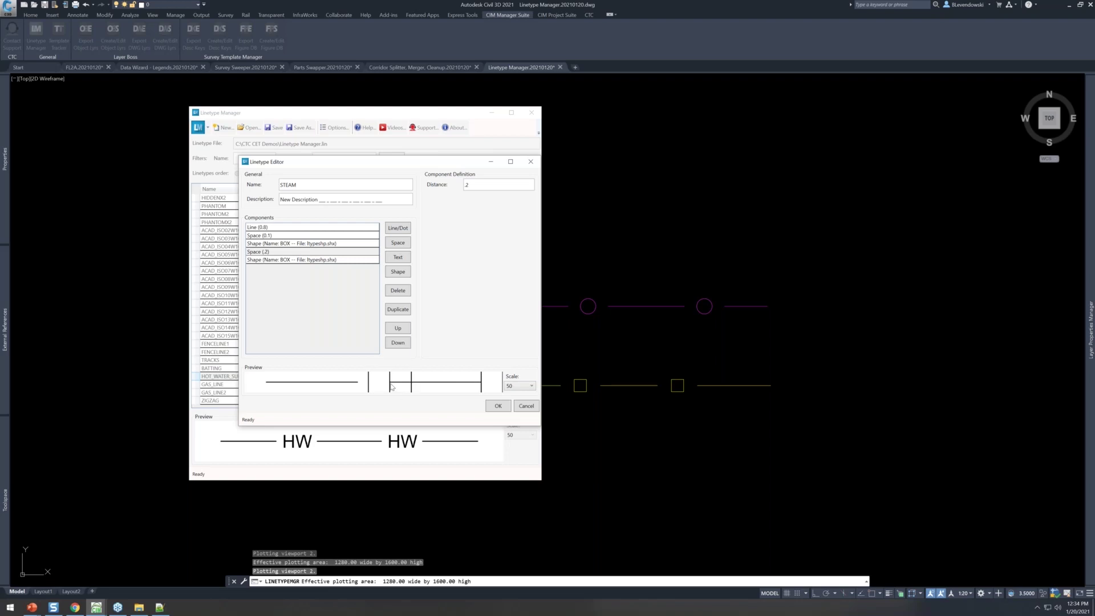
pyautogui.click(522, 388)
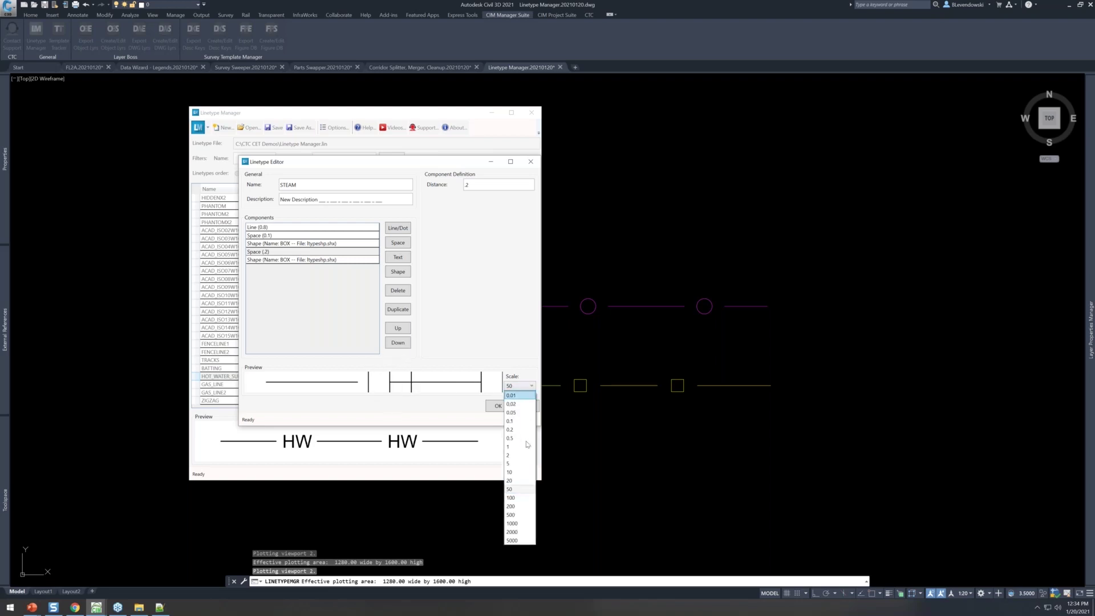
pyautogui.click(513, 481)
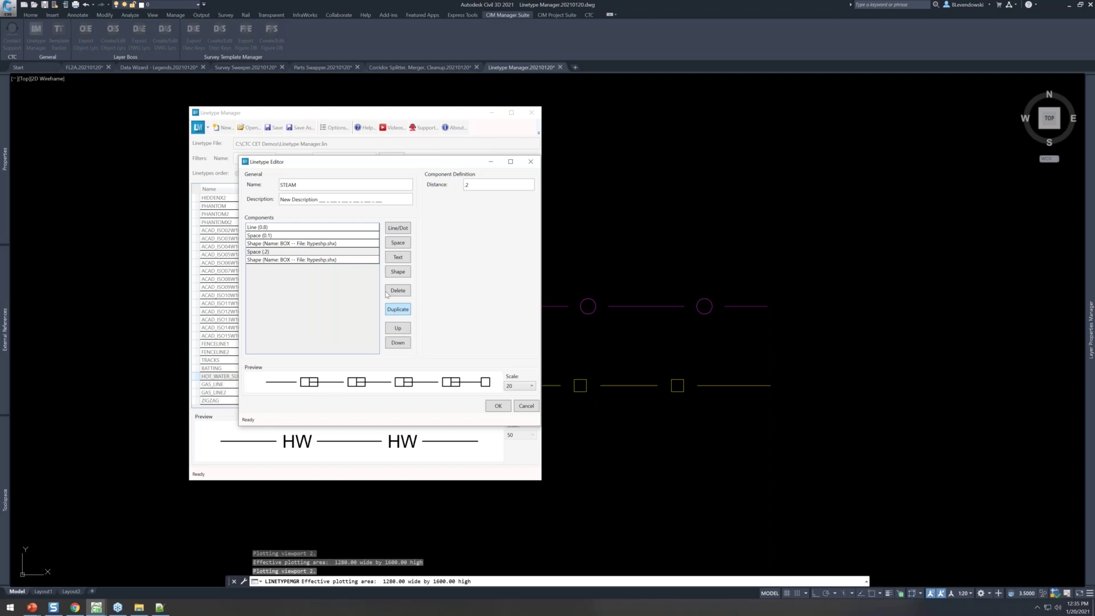
# Add a Space component after the second BOX shape and set its distance to .28.
pyautogui.click(287, 262)
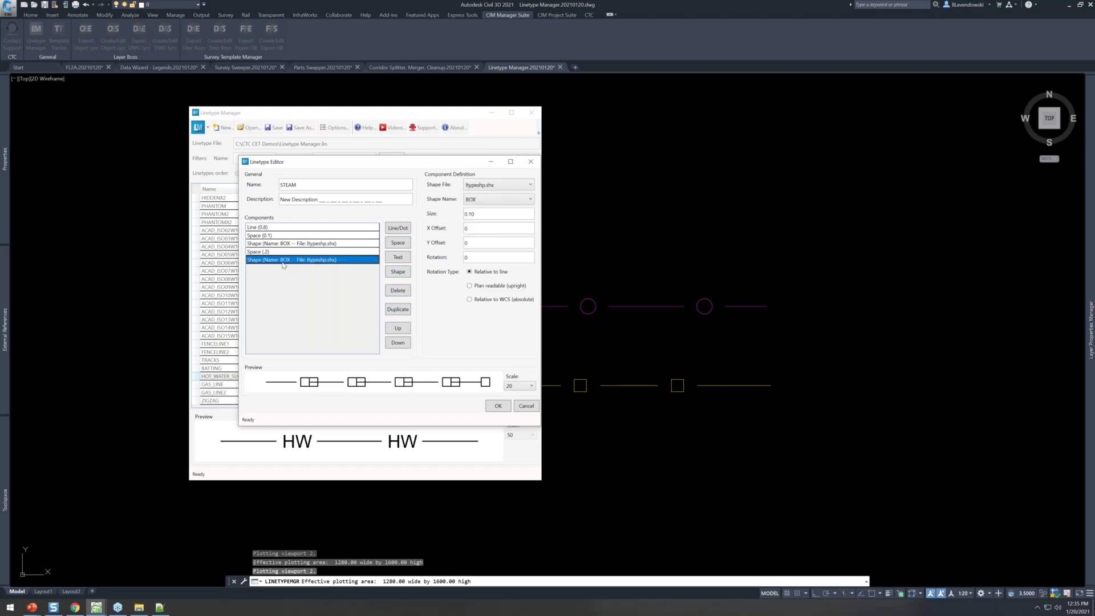
pyautogui.click(398, 243)
pyautogui.click(314, 265)
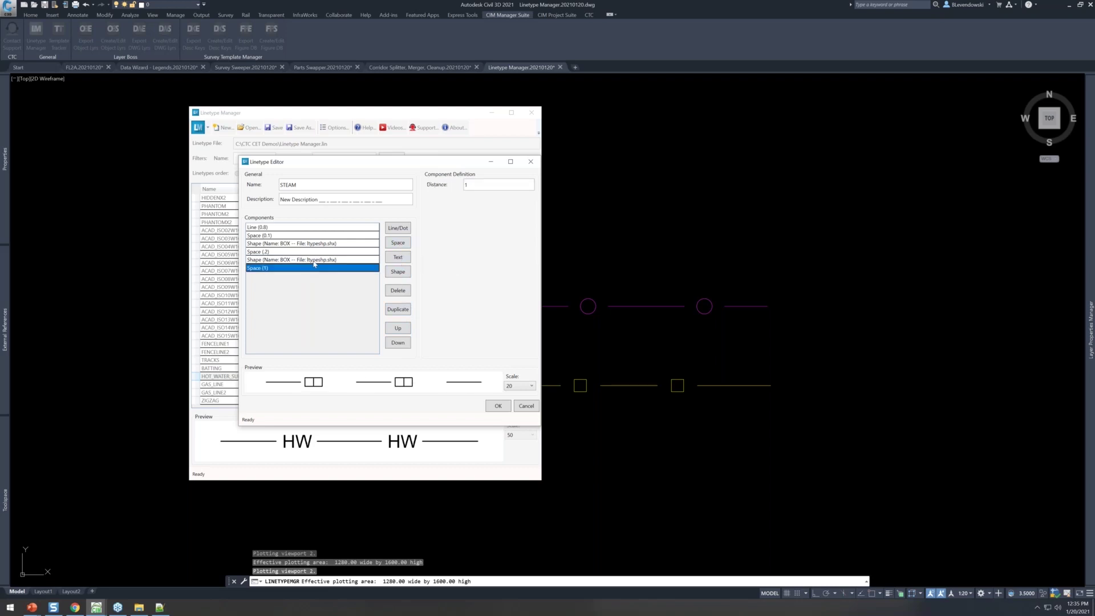
pyautogui.click(499, 186)
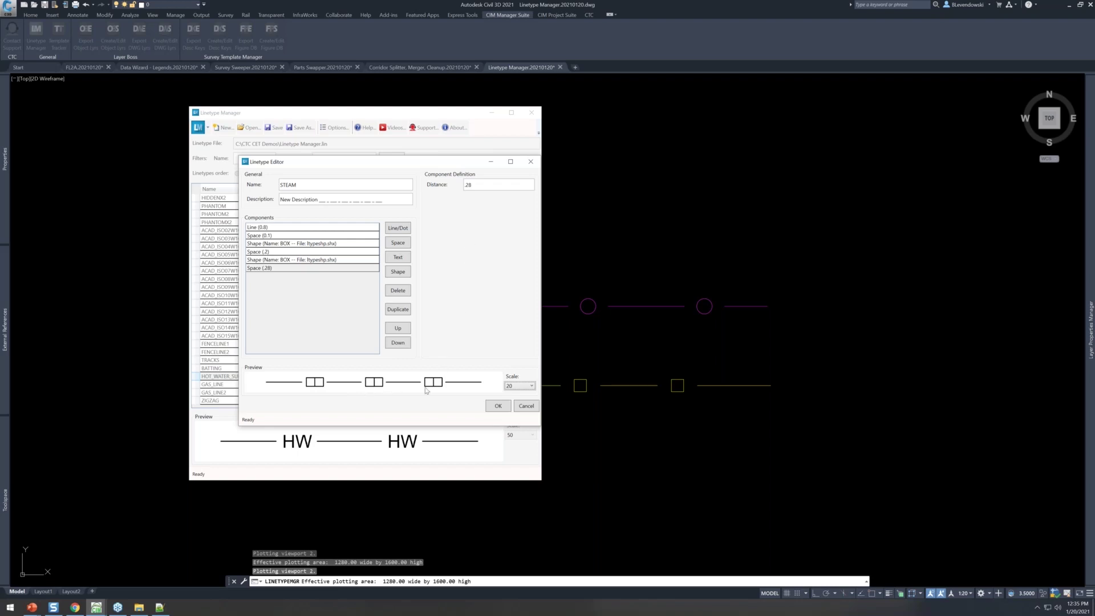
# Accept the new STEAM linetype, select it in the linetype list, and save the linetype file.
pyautogui.click(498, 407)
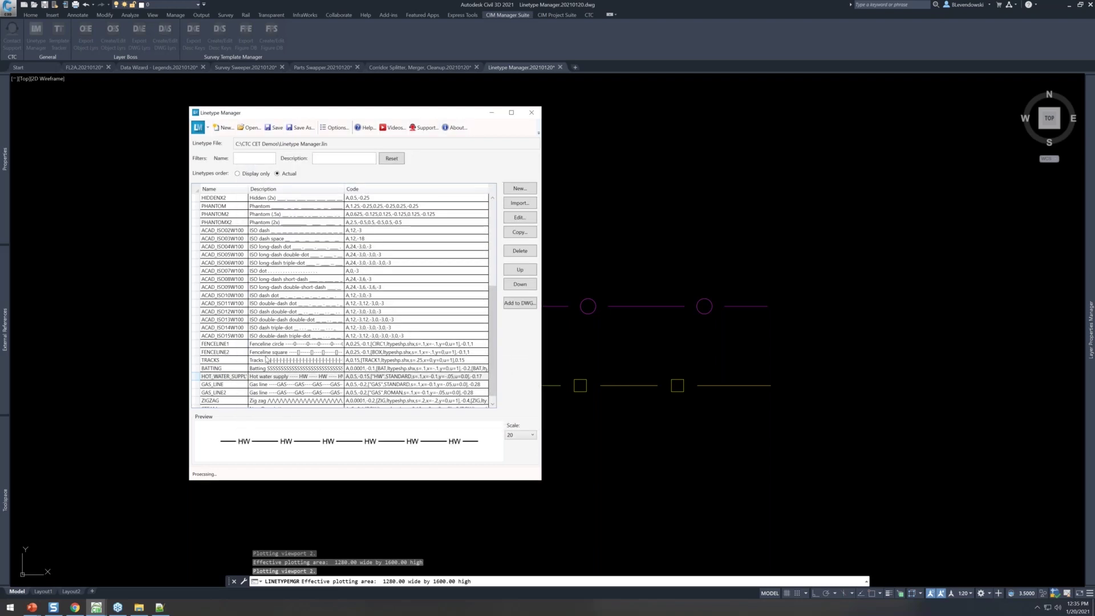
pyautogui.click(224, 401)
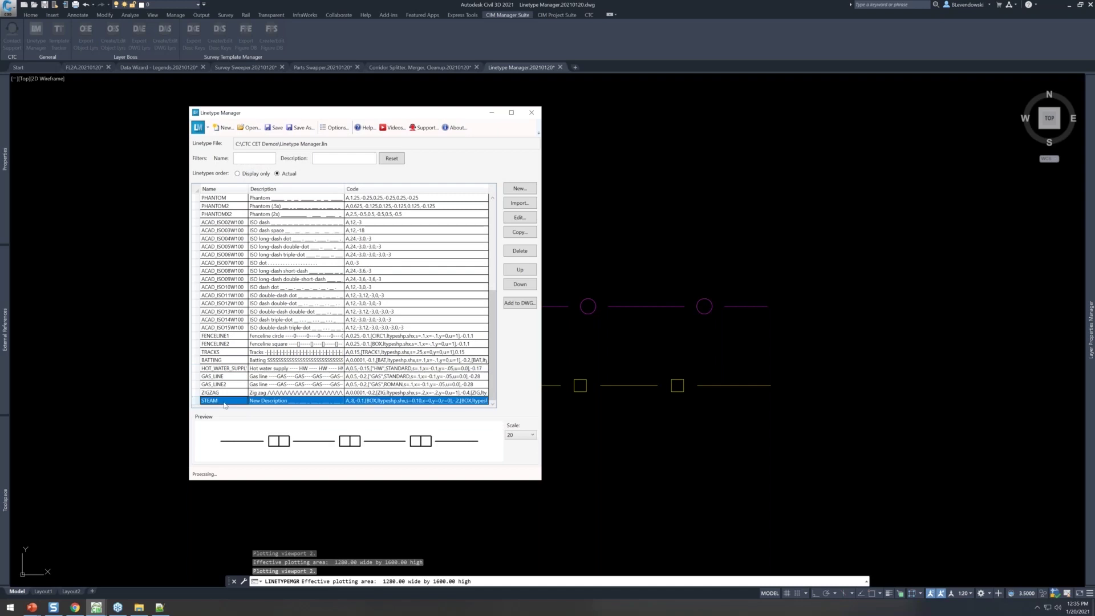
pyautogui.click(275, 128)
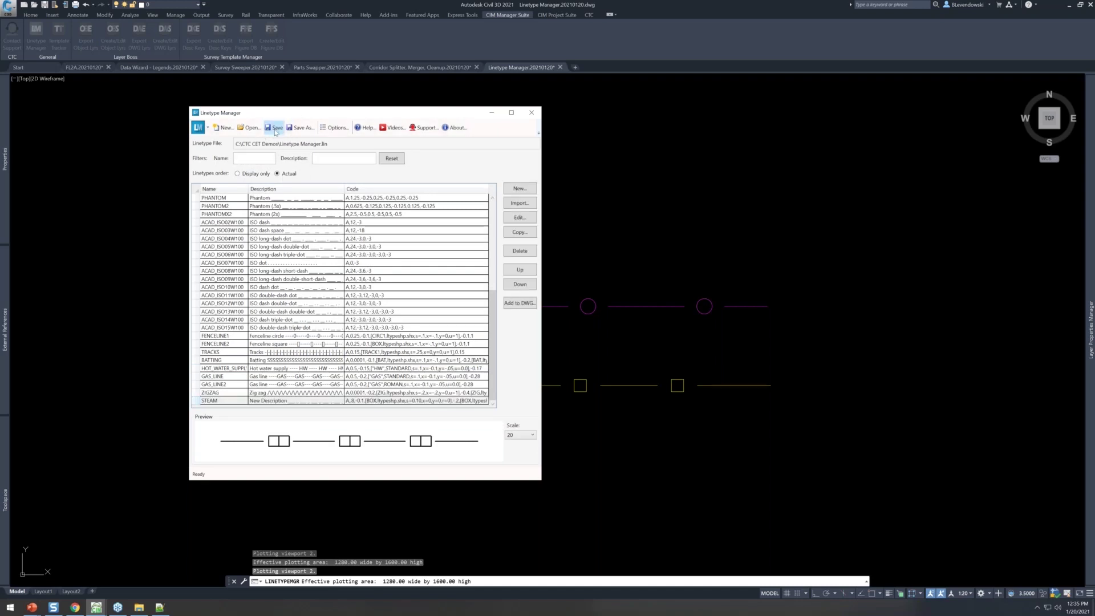
# Switch to Notepad++, reload Linetype Manager.lin to examine the STEAM definition, and return to Linetype Manager.
pyautogui.click(160, 608)
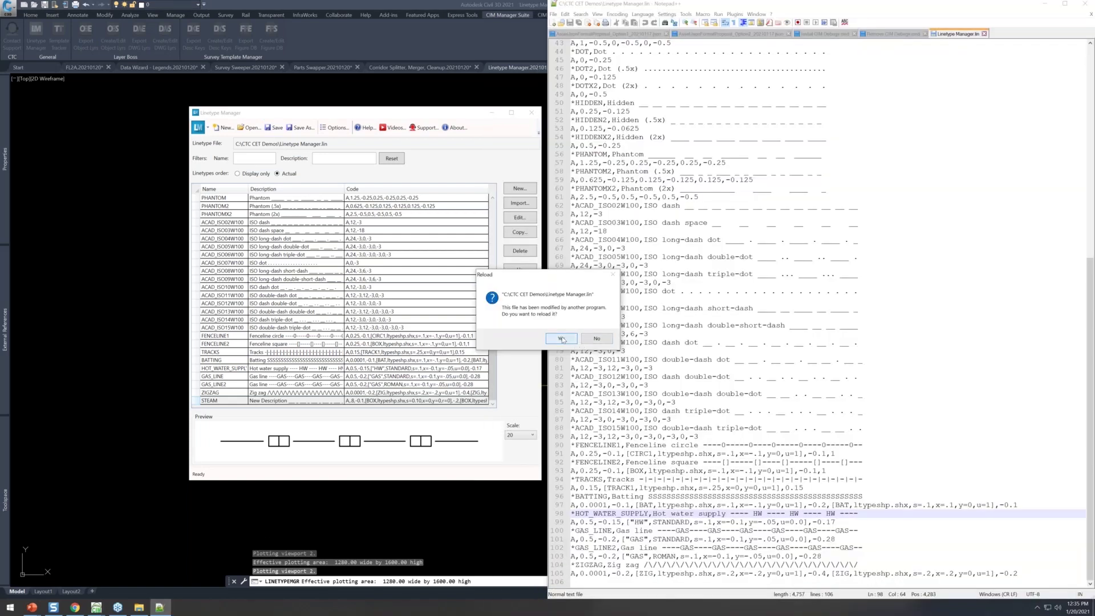
pyautogui.click(561, 339)
pyautogui.moveTo(1007, 579); pyautogui.dragTo(571, 565)
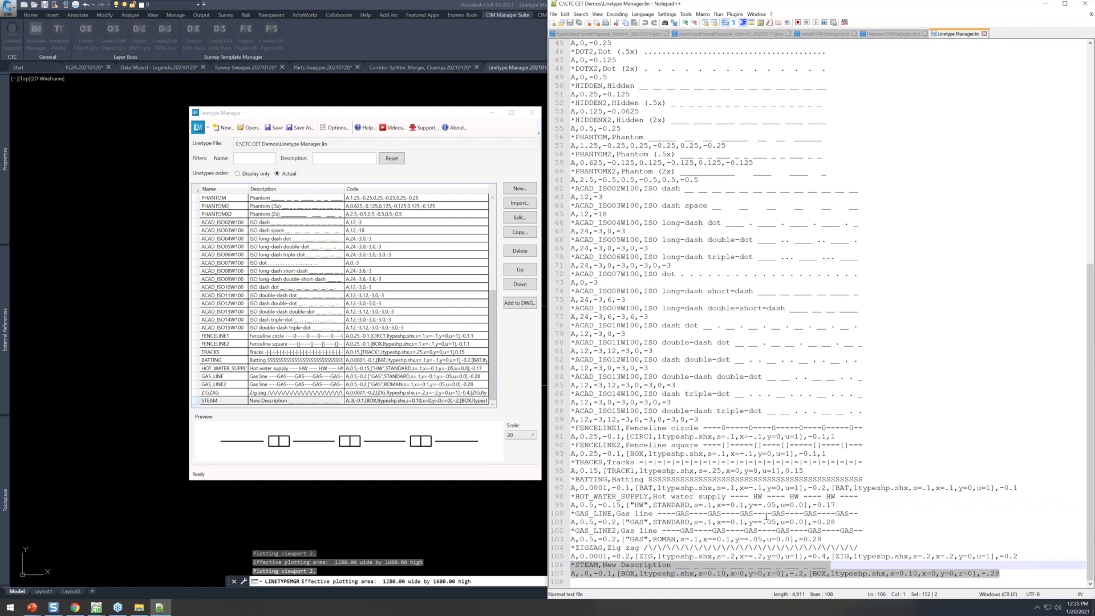
pyautogui.click(515, 370)
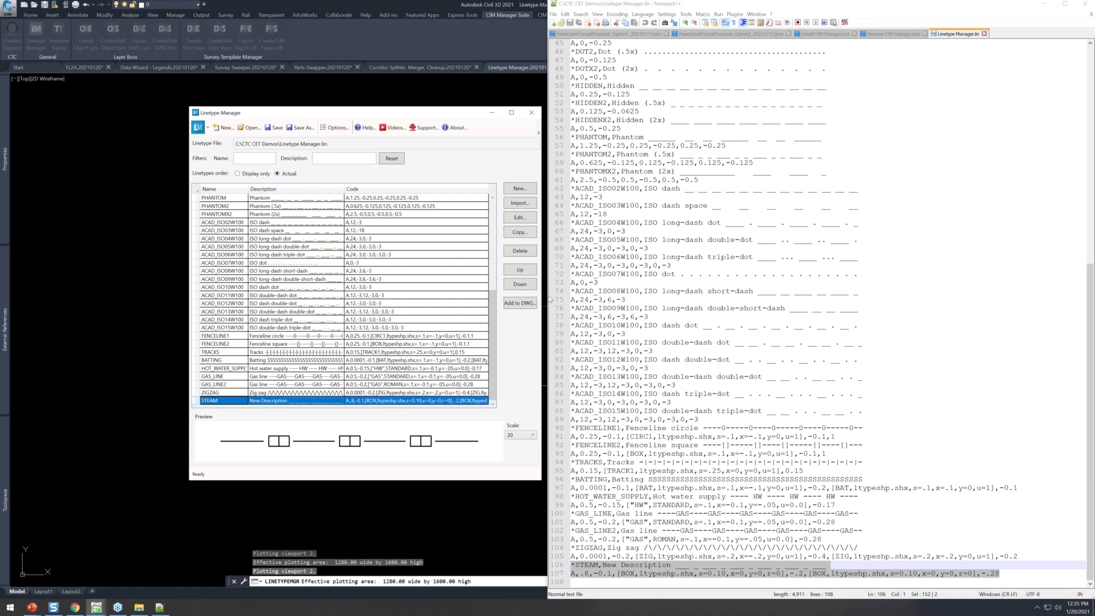
pyautogui.click(1046, 4)
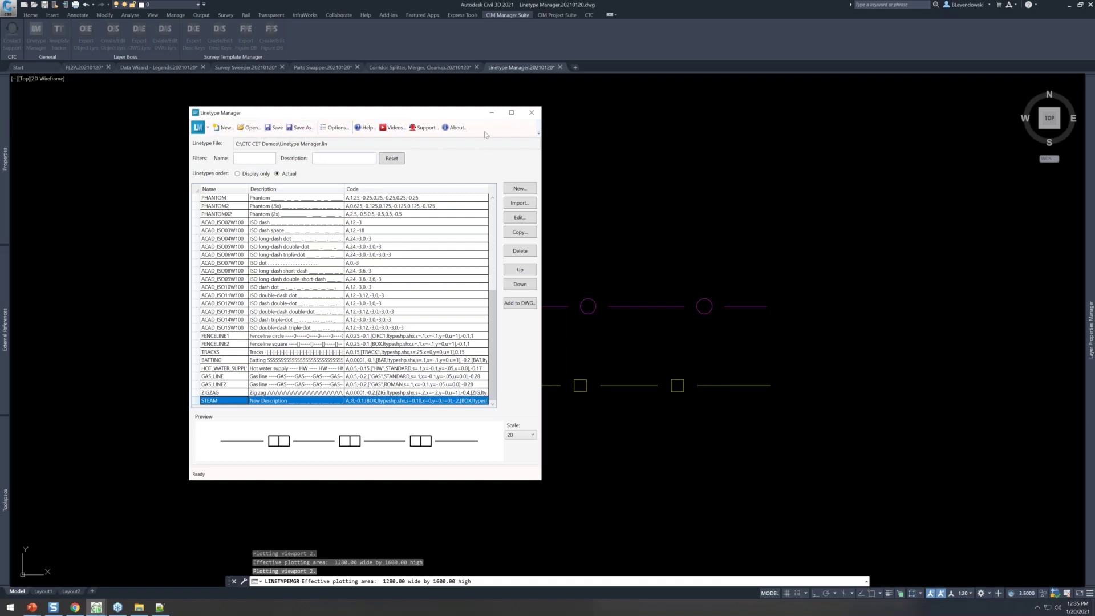
# Add the STEAM linetype to the current drawing and close Linetype Manager.
pyautogui.moveTo(465, 118); pyautogui.dragTo(432, 118)
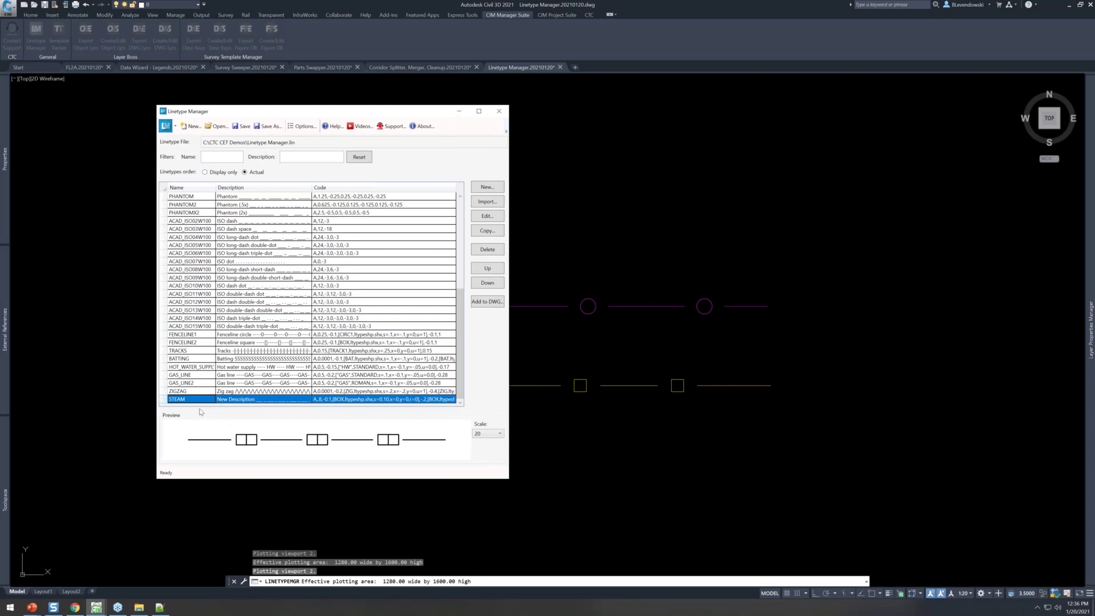
pyautogui.click(488, 302)
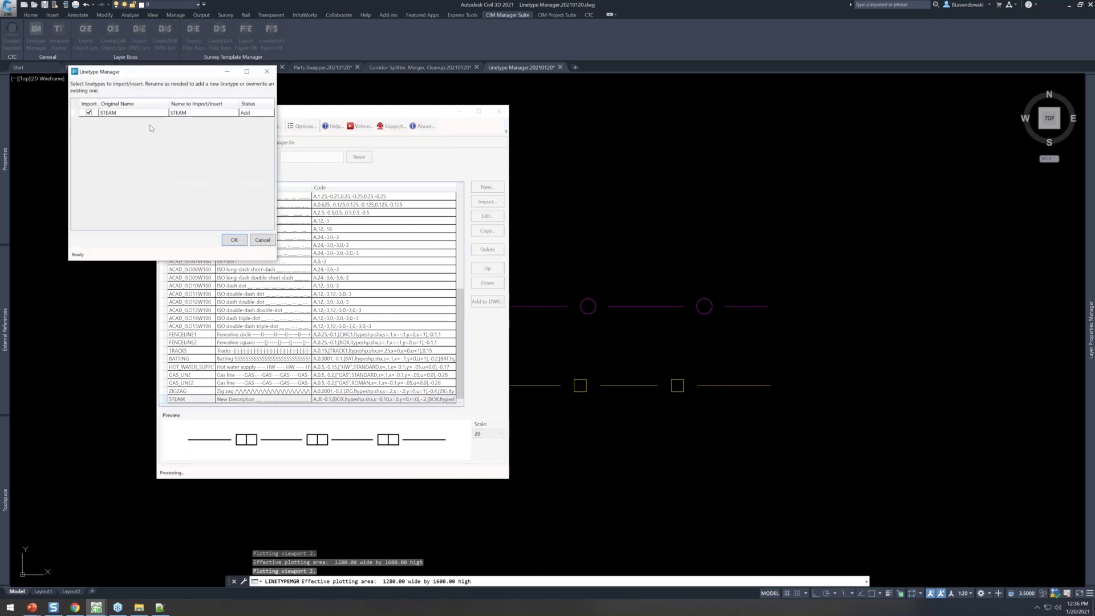
pyautogui.click(235, 239)
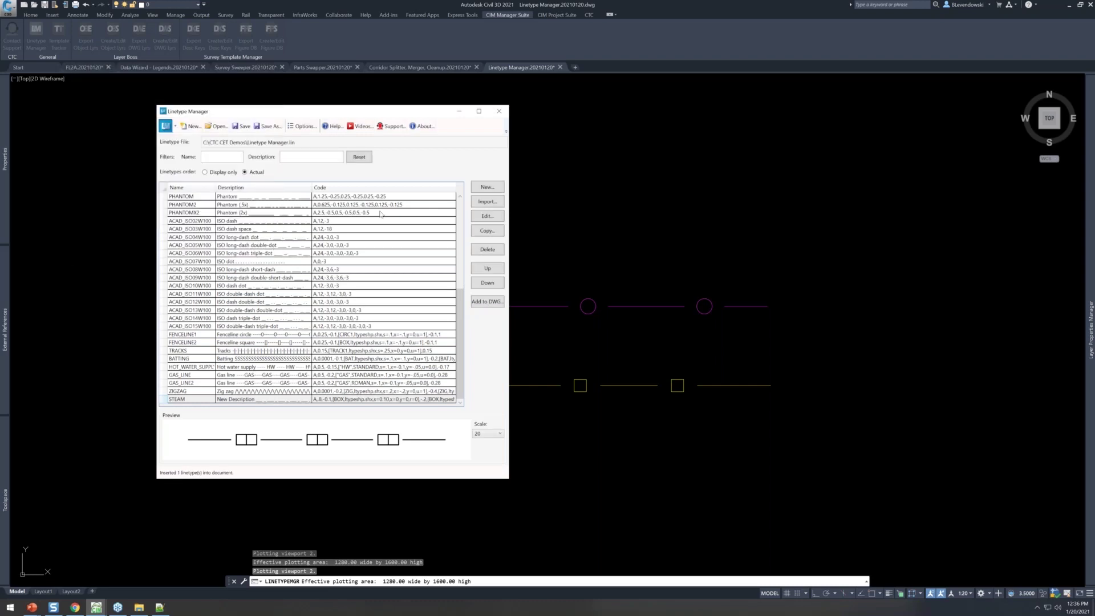
pyautogui.click(499, 112)
# Change the linetype of the magenta polyline with circles to STEAM.
pyautogui.click(528, 244)
pyautogui.click(459, 323)
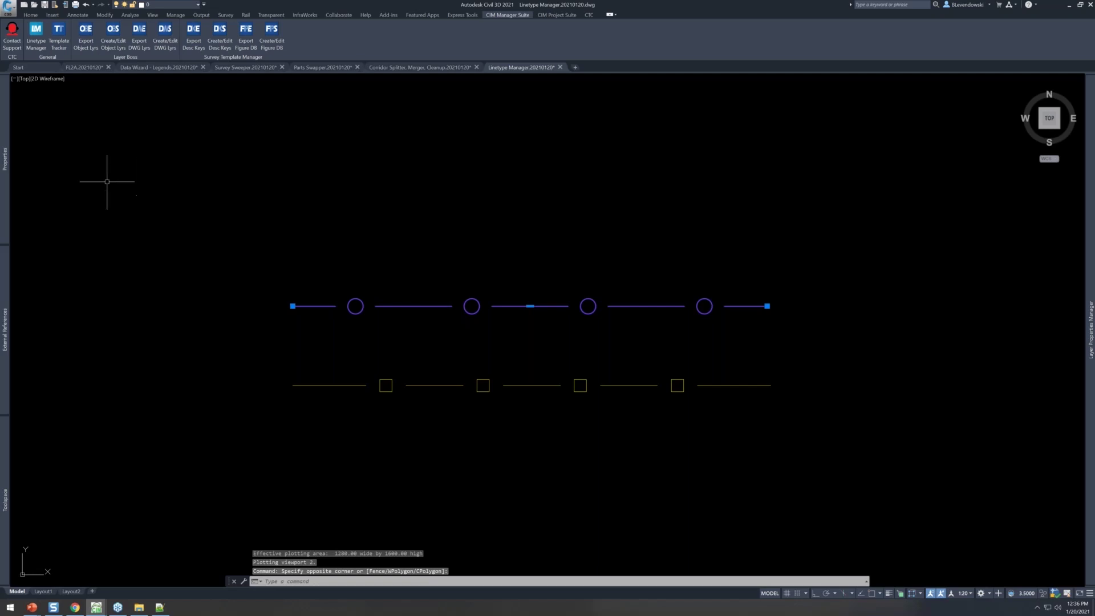
pyautogui.moveTo(7, 198)
pyautogui.click(193, 123)
pyautogui.click(193, 123)
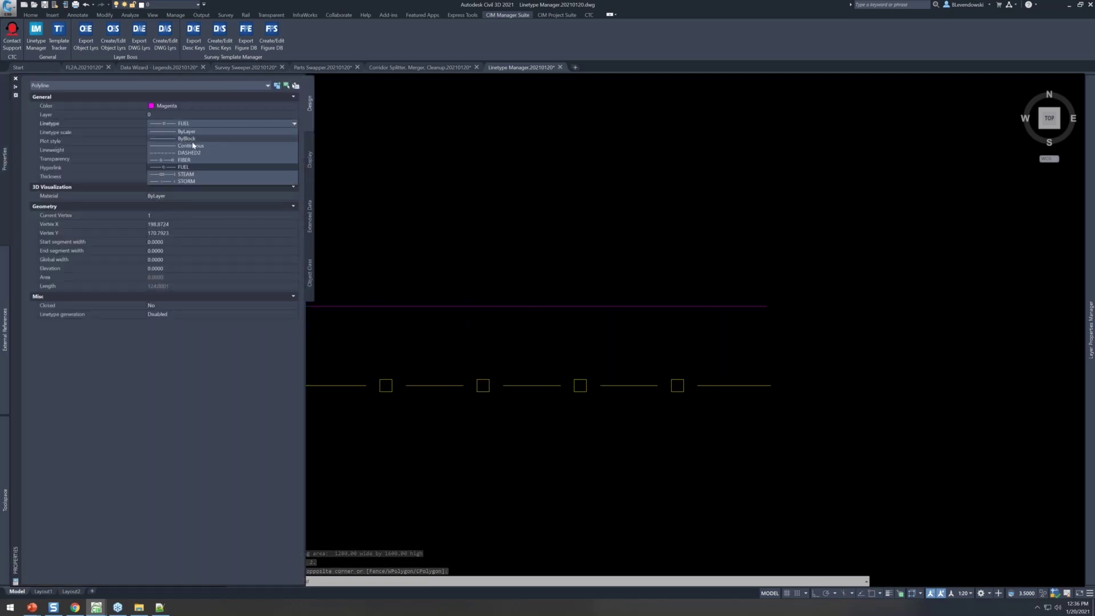
pyautogui.click(193, 174)
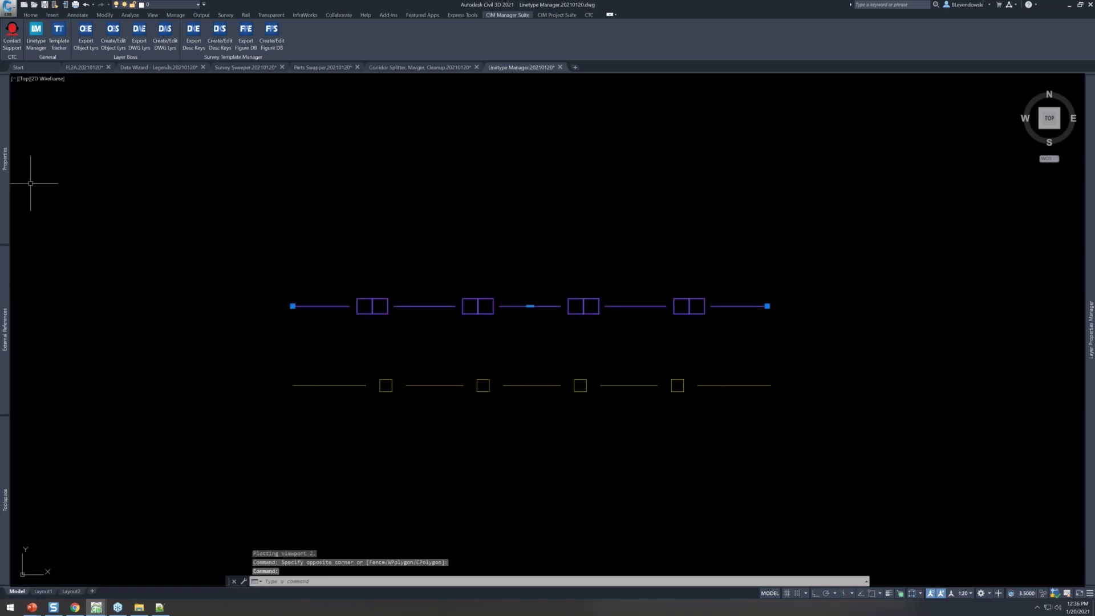
# Set the magenta polyline's linetype back to FUEL and deselect it.
pyautogui.moveTo(7, 188)
pyautogui.click(194, 123)
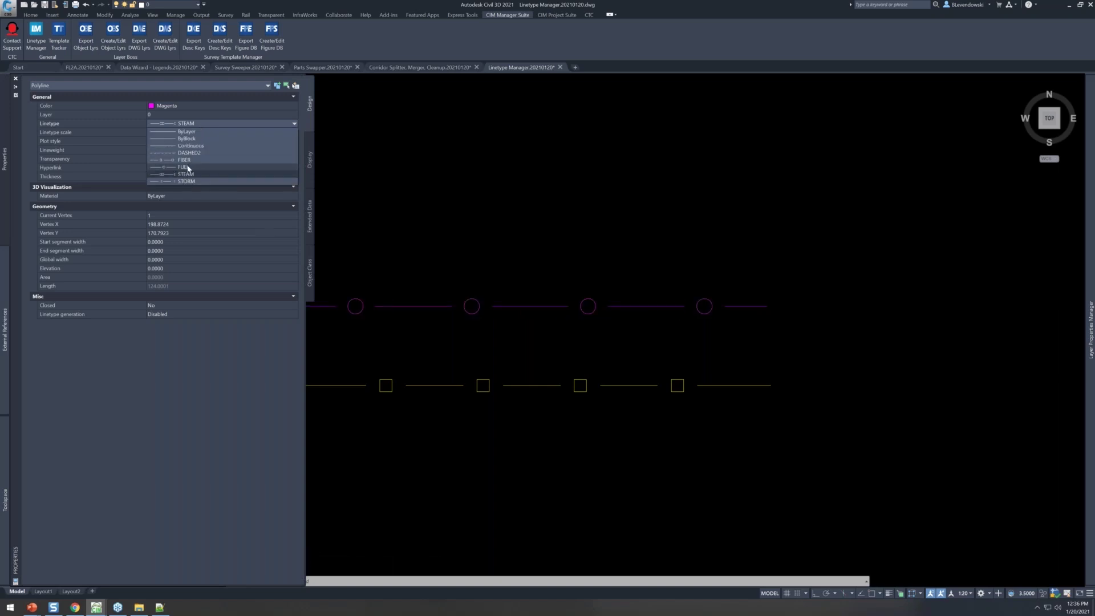
pyautogui.click(188, 167)
pyautogui.press('Escape')
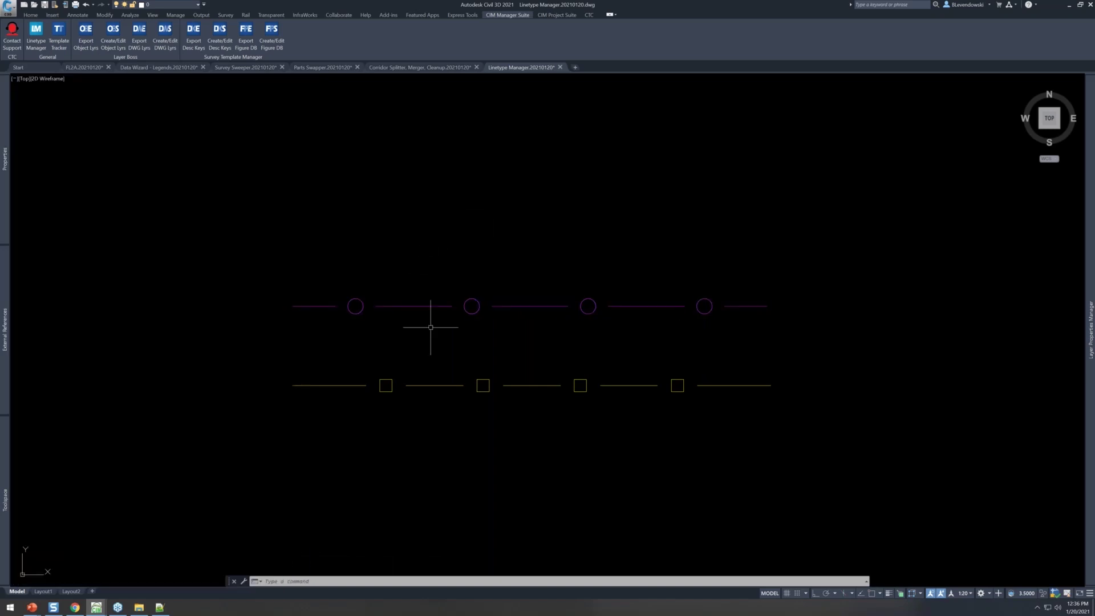
# Reopen Linetype Manager and import the FIBER and FUEL linetypes by picking the yellow and magenta polylines in the drawing.
pyautogui.moveTo(446, 260)
pyautogui.mouseDown(button='middle')
pyautogui.moveTo(457, 310)
pyautogui.moveTo(468, 303)
pyautogui.mouseUp(button='middle')
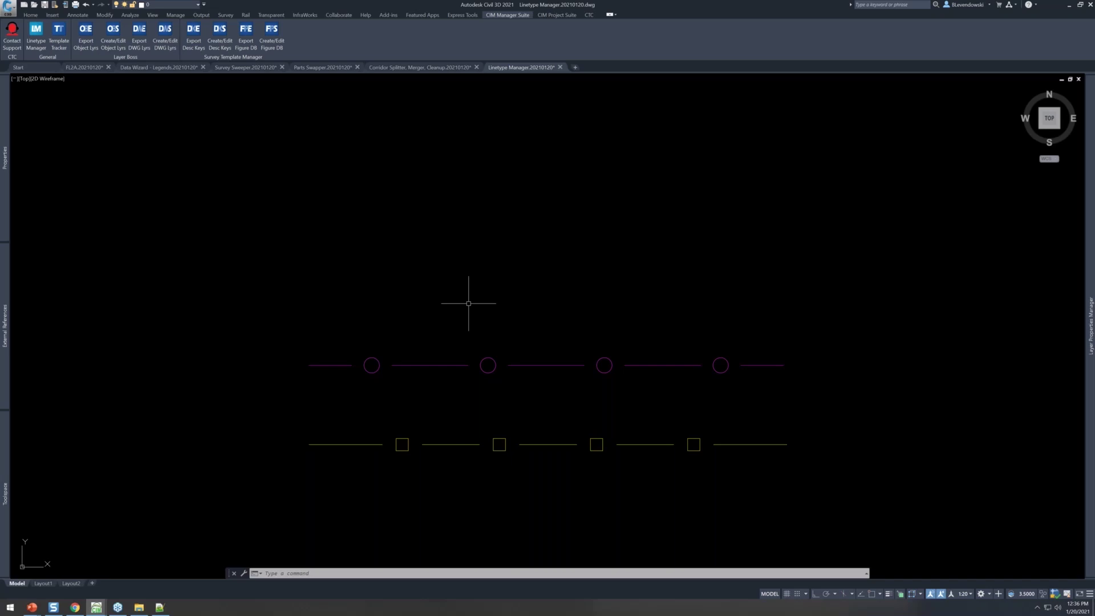
pyautogui.moveTo(475, 288); pyautogui.dragTo(498, 181, button='middle')
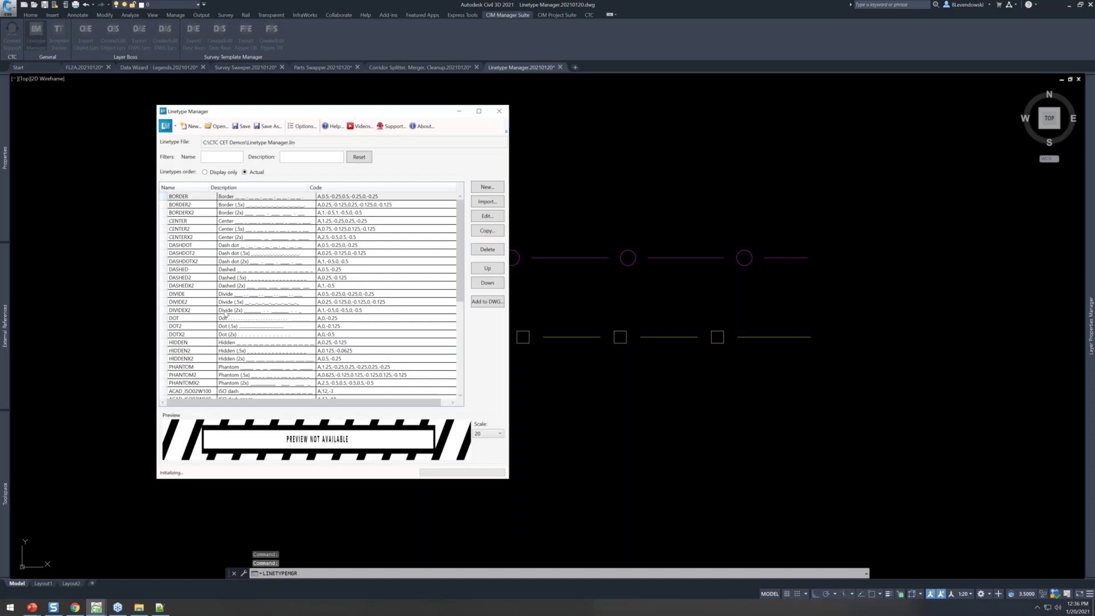
pyautogui.click(494, 301)
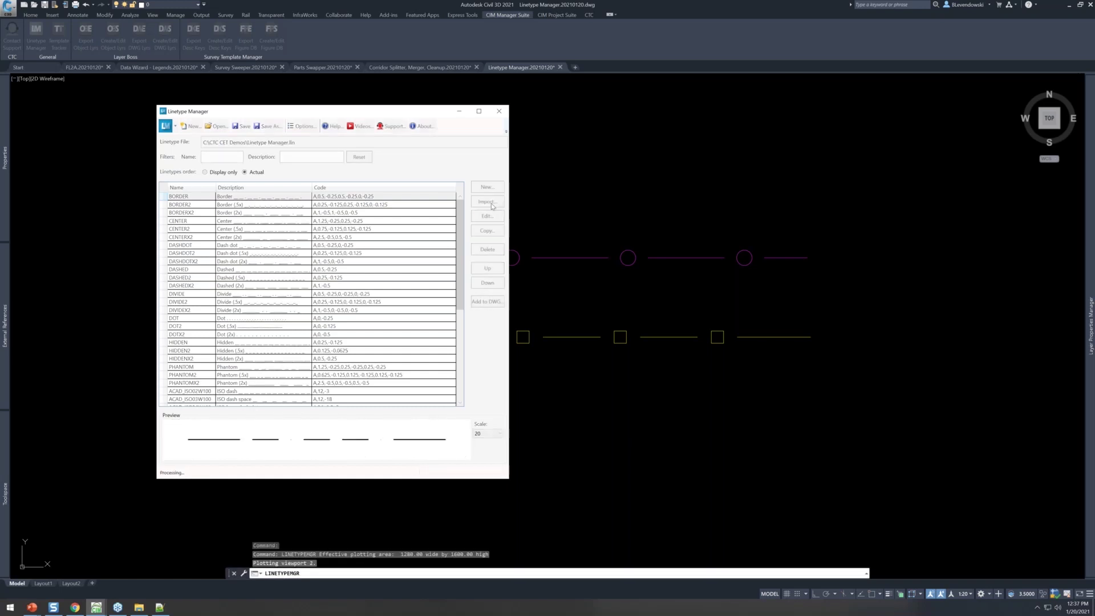
pyautogui.click(488, 301)
pyautogui.click(626, 378)
pyautogui.click(503, 255)
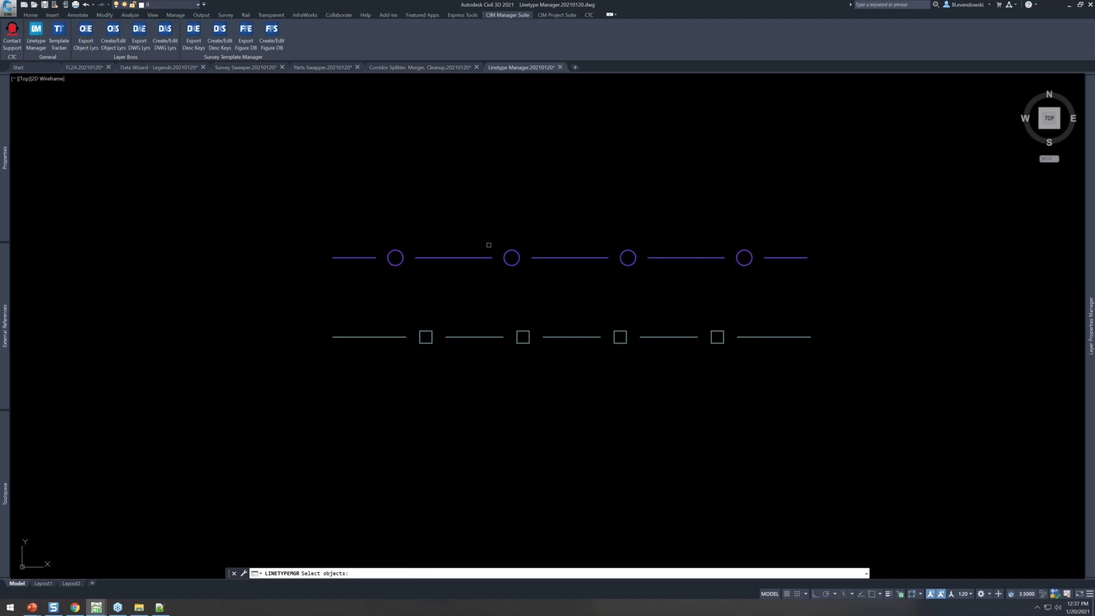
pyautogui.press('Return')
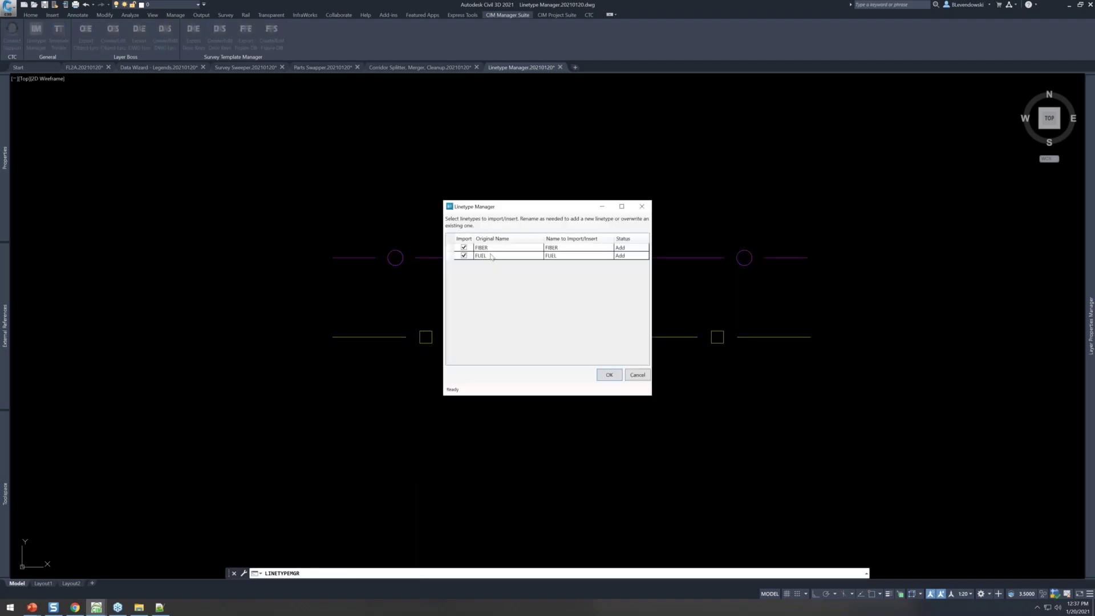
pyautogui.click(609, 375)
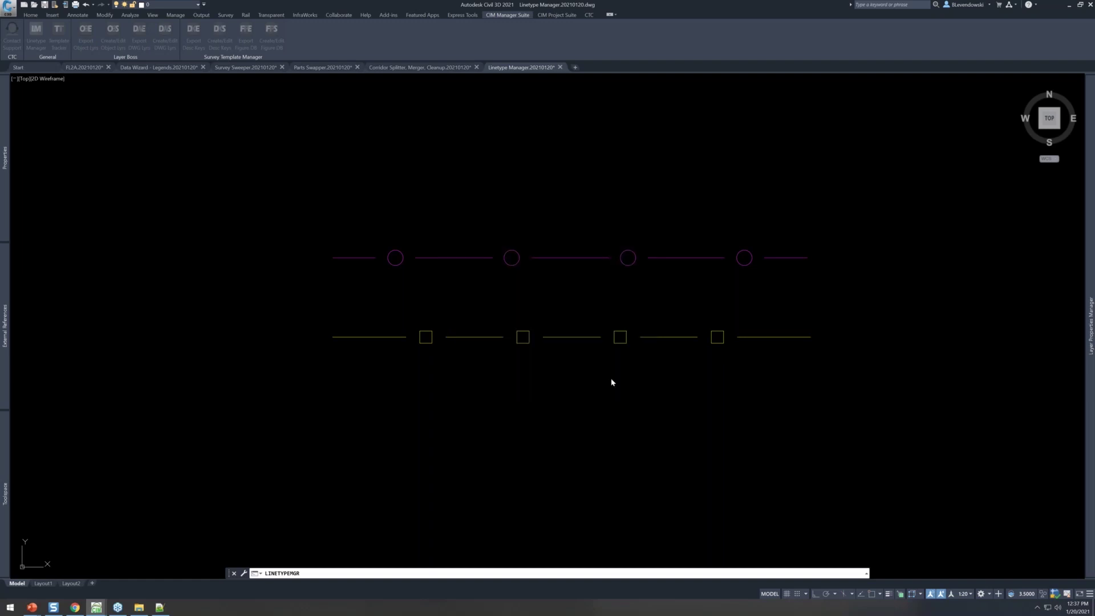
# Set the rotation type of both FIBER and FUEL to Relative to line and complete the import.
pyautogui.click(431, 248)
pyautogui.keyDown('shift'); pyautogui.click(432, 255); pyautogui.keyUp('shift')
pyautogui.click(666, 250)
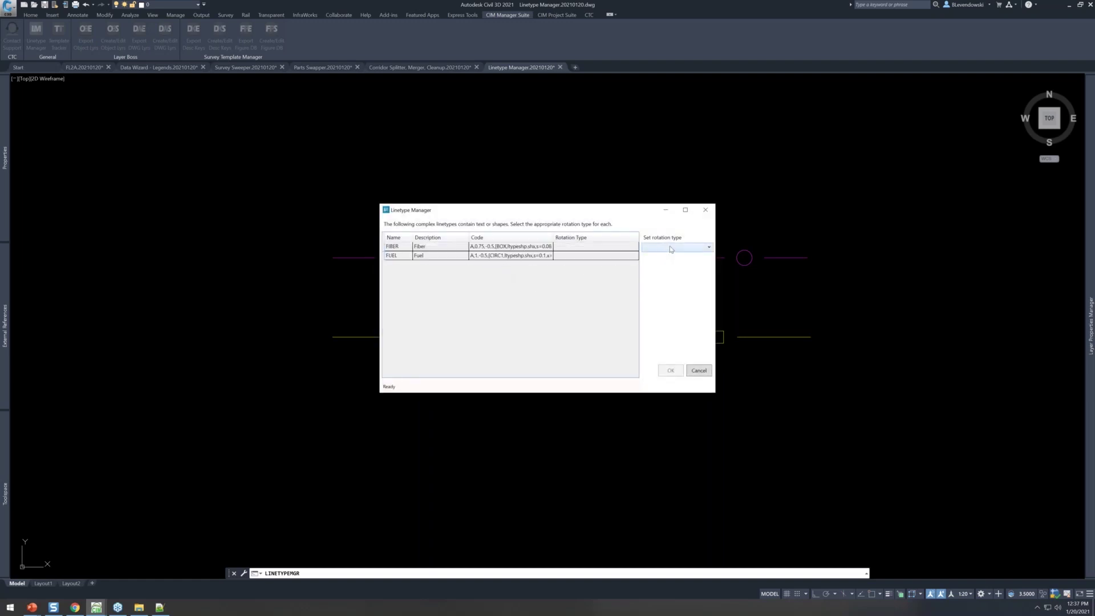
pyautogui.click(667, 257)
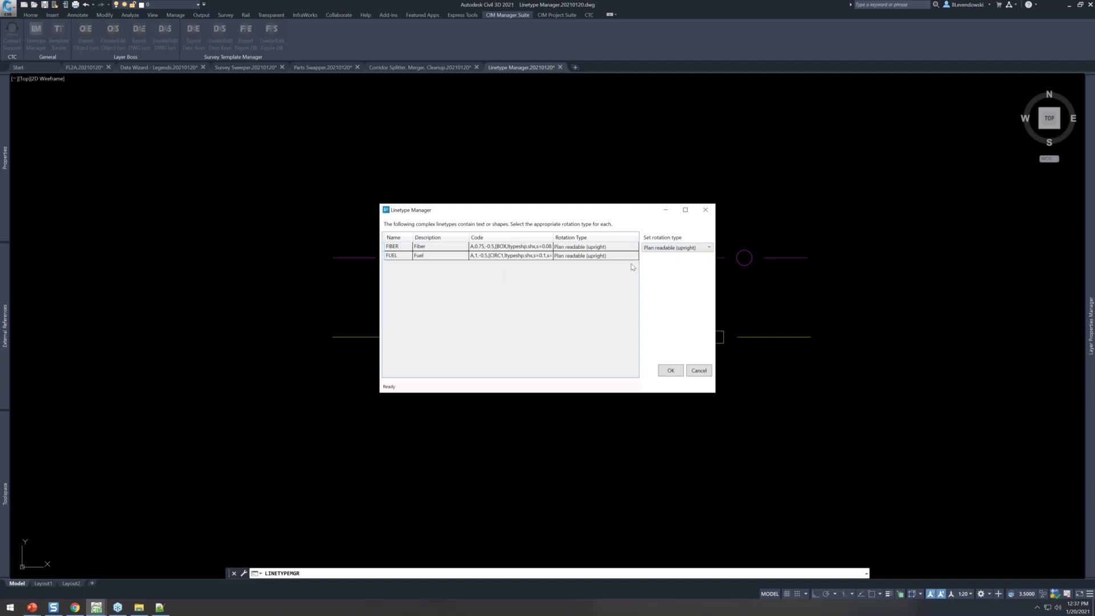
pyautogui.click(670, 249)
pyautogui.click(667, 275)
pyautogui.click(671, 371)
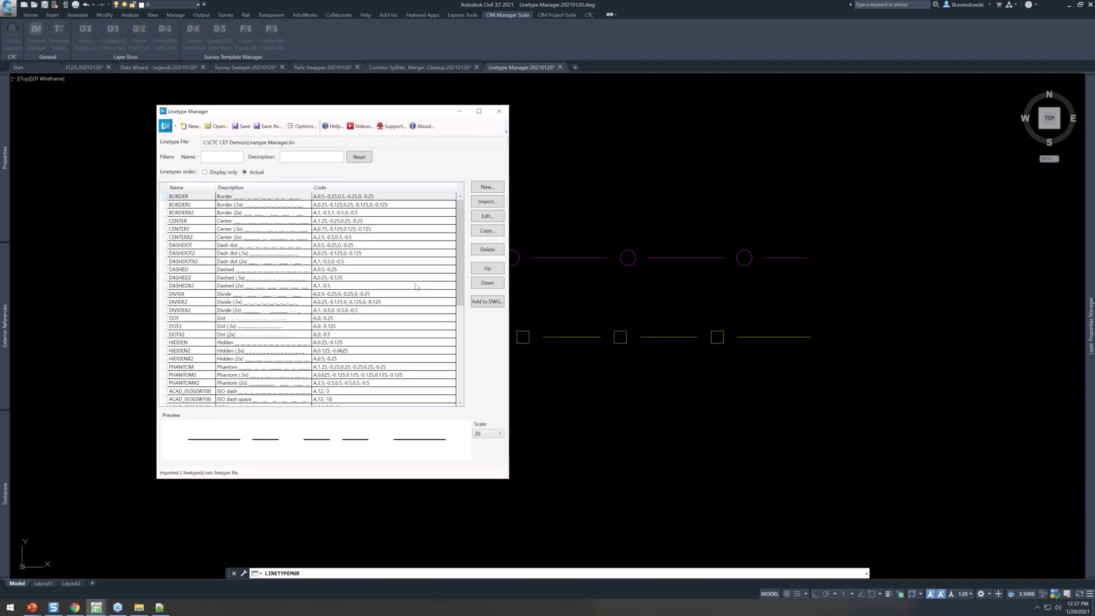
# Preview the imported FIBER and FUEL linetypes and widen the Linetype Manager window.
pyautogui.scroll(-8, 222, 374)
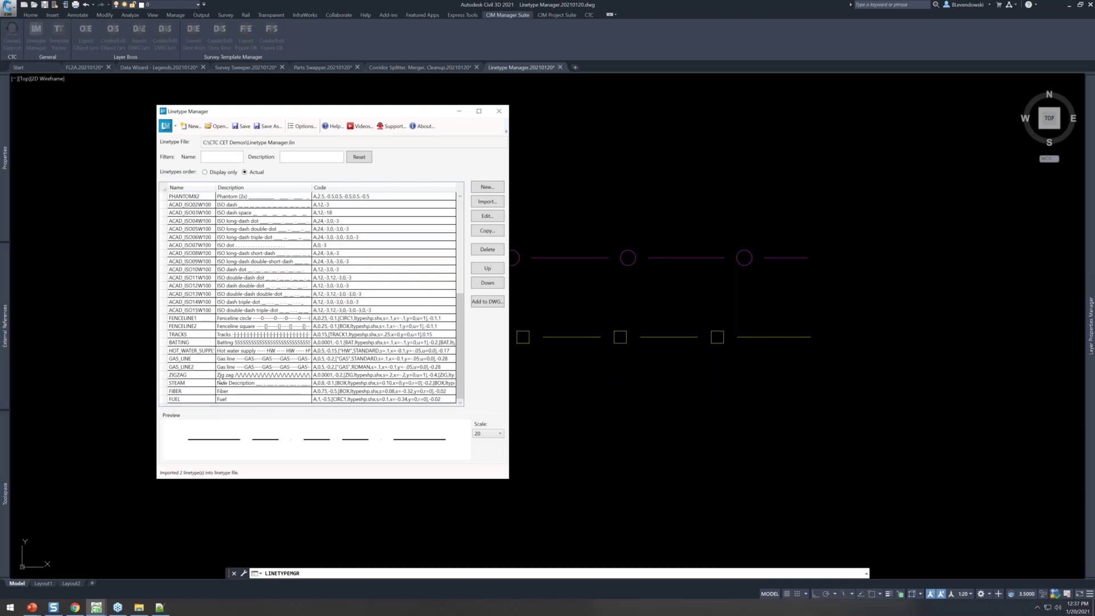
pyautogui.click(191, 391)
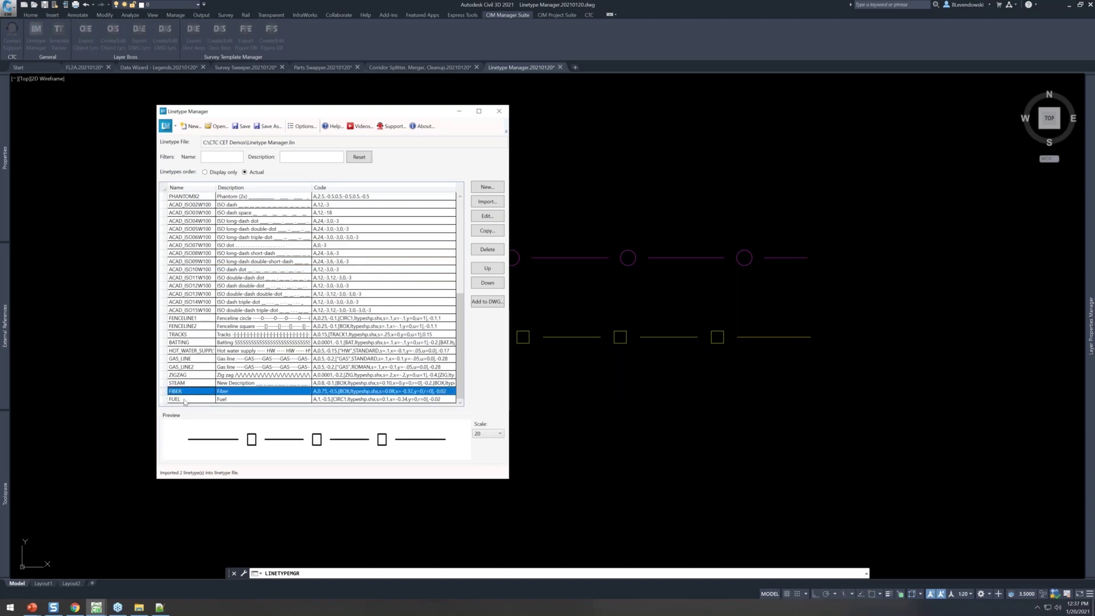
pyautogui.click(187, 399)
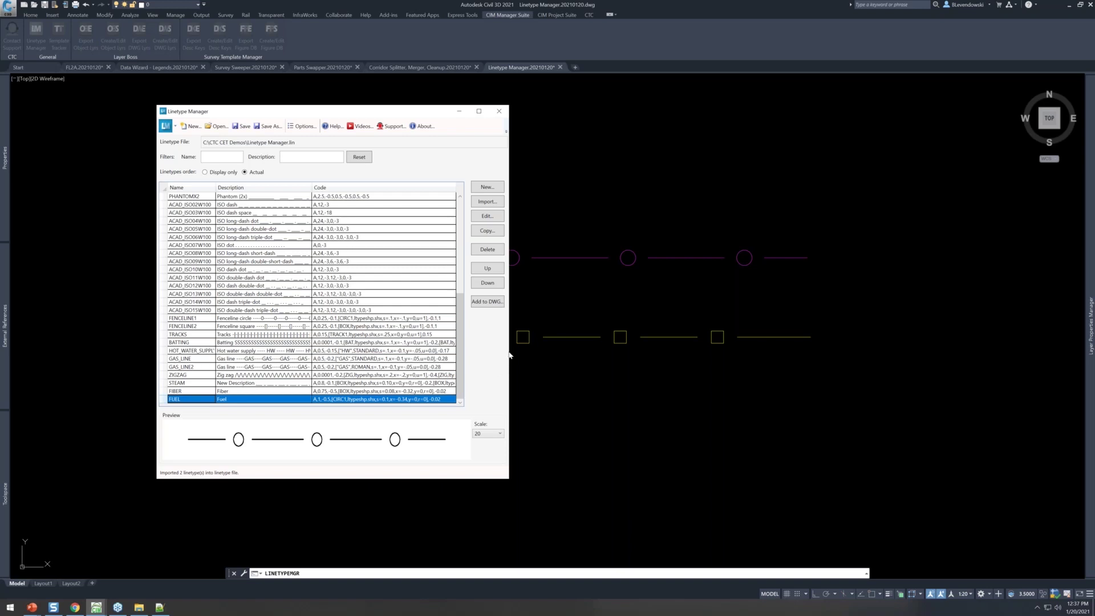
pyautogui.moveTo(509, 344); pyautogui.dragTo(539, 337)
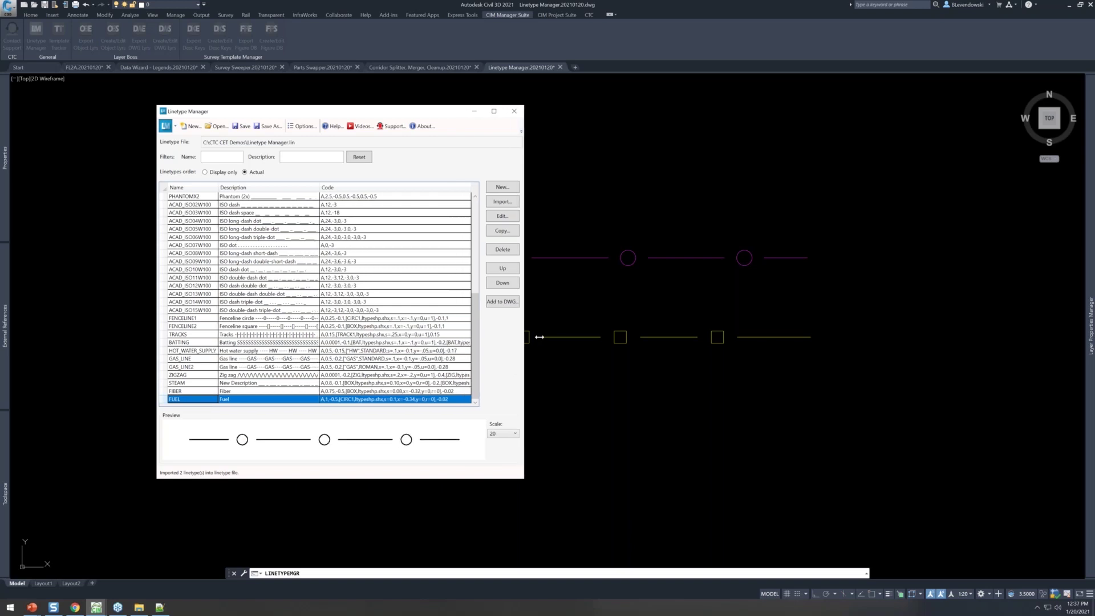
# Save the linetype file and reload Linetype Manager.lin in Notepad++ to check its FIBER and FUEL entries.
pyautogui.click(208, 392)
pyautogui.click(242, 126)
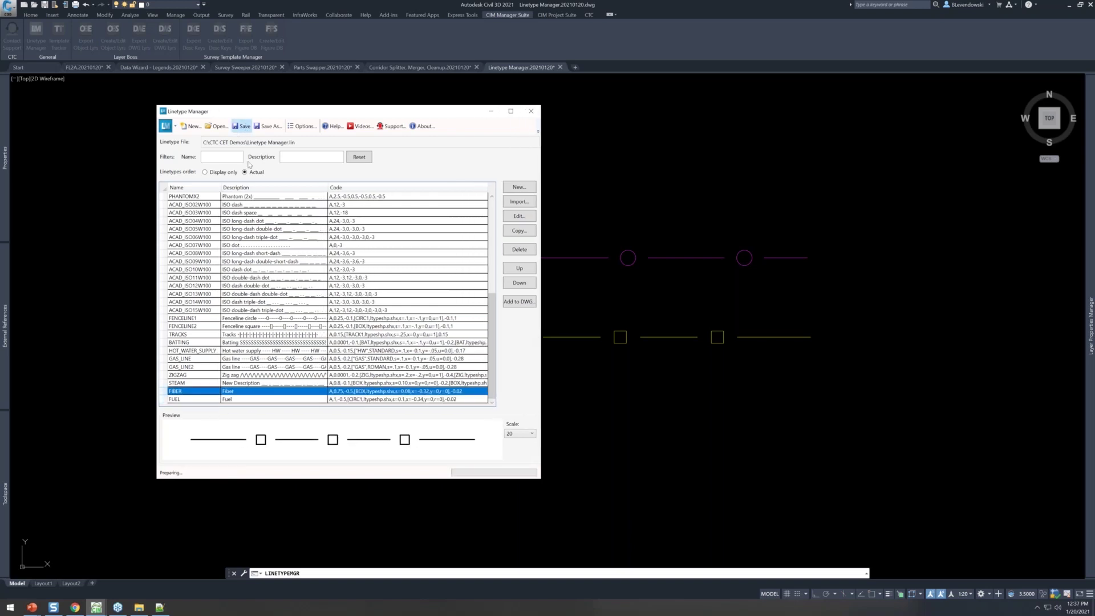
pyautogui.hotkey('alt', 'Tab')
pyautogui.hotkey('alt', 'Tab')
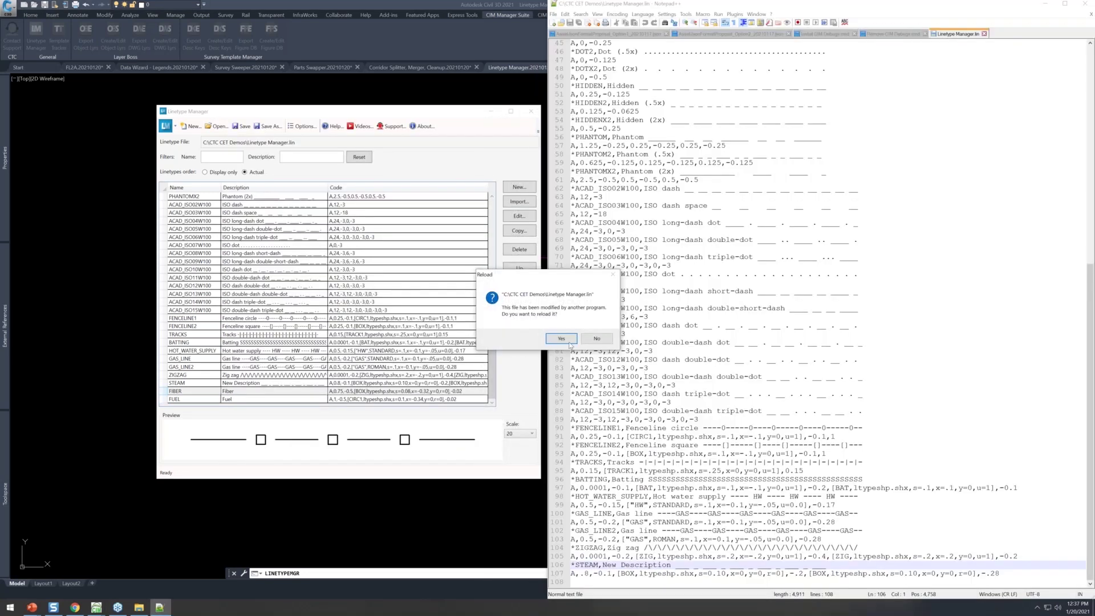
pyautogui.click(565, 340)
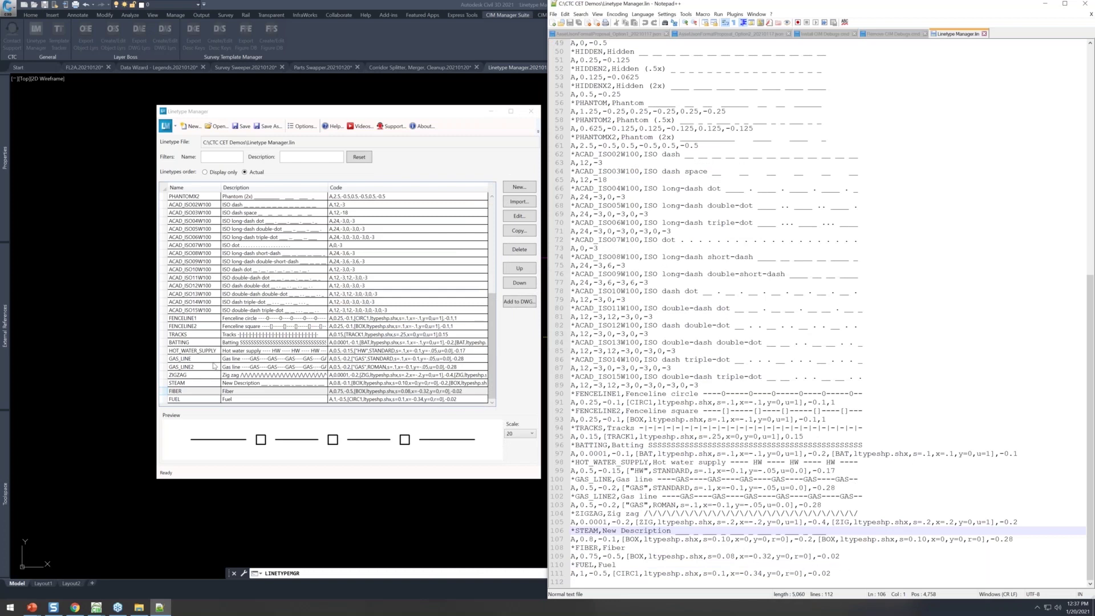
pyautogui.click(188, 391)
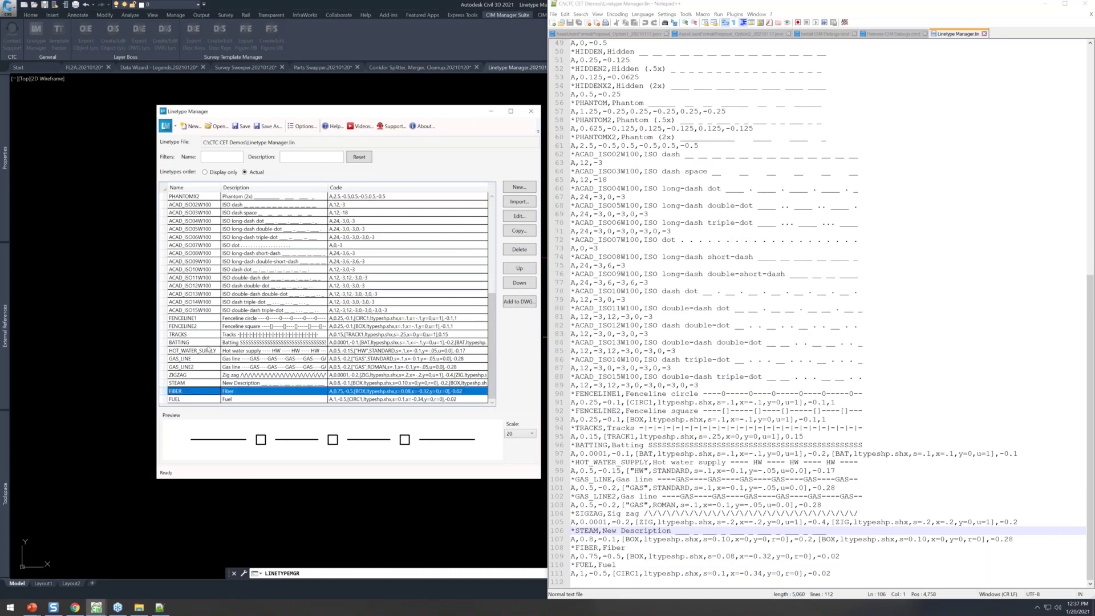
pyautogui.click(1045, 4)
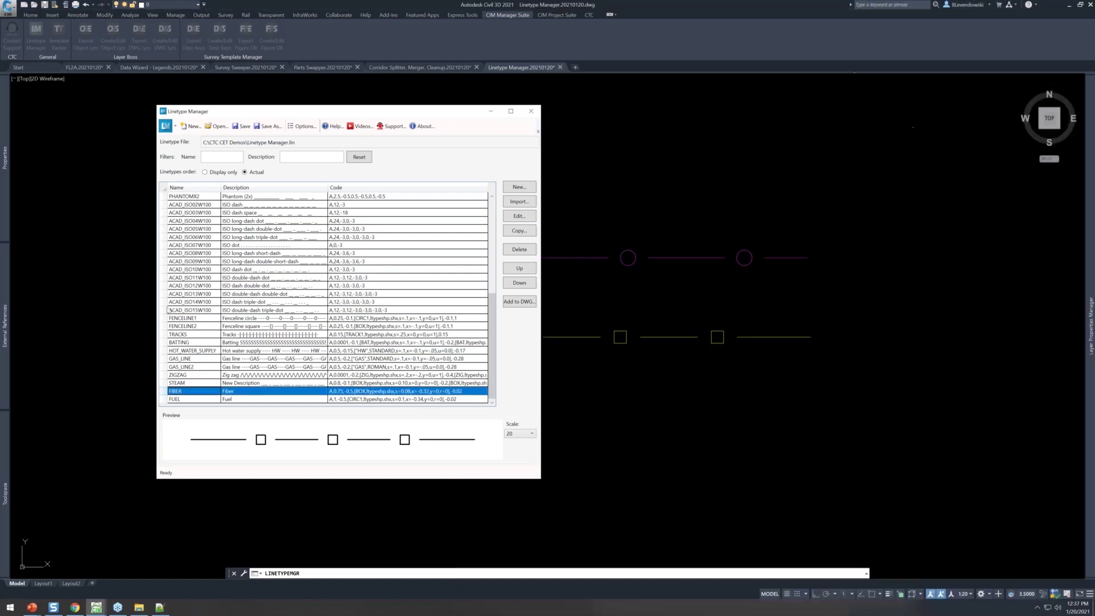
# Filter the linetype list by the name "fuel" and clear the filter.
pyautogui.click(219, 157)
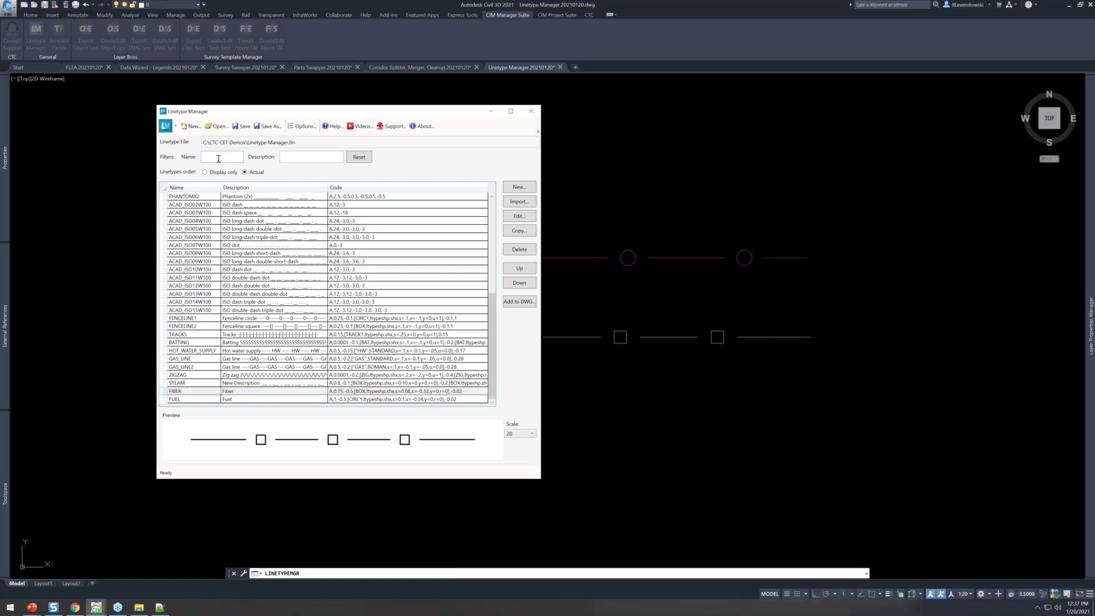
pyautogui.write('fuel')
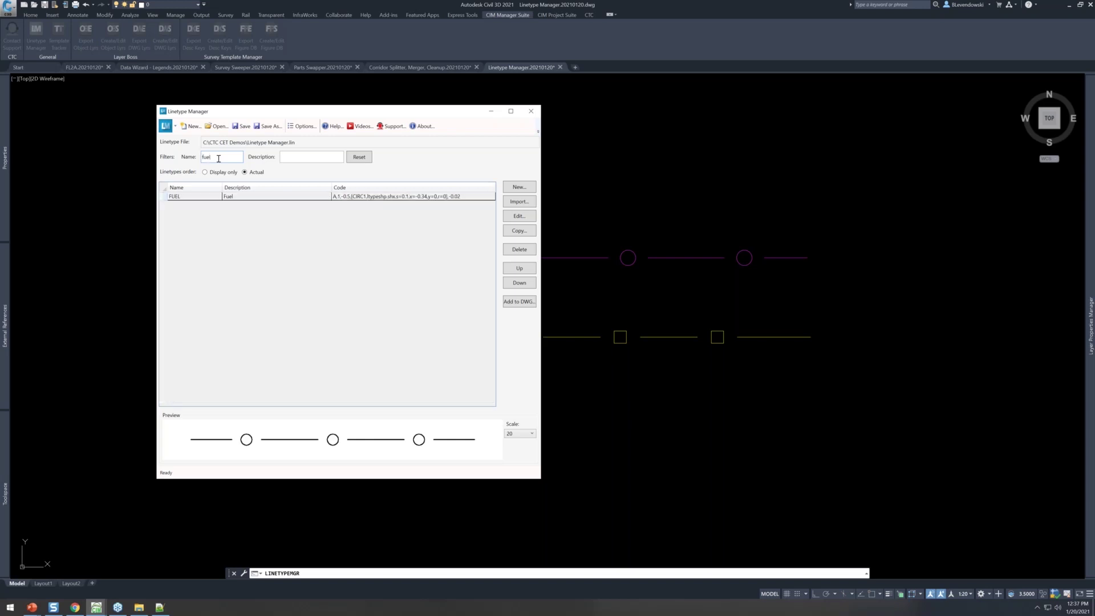
pyautogui.press('BackSpace')
pyautogui.press('BackSpace')
pyautogui.press('BackSpace')
pyautogui.press('BackSpace')
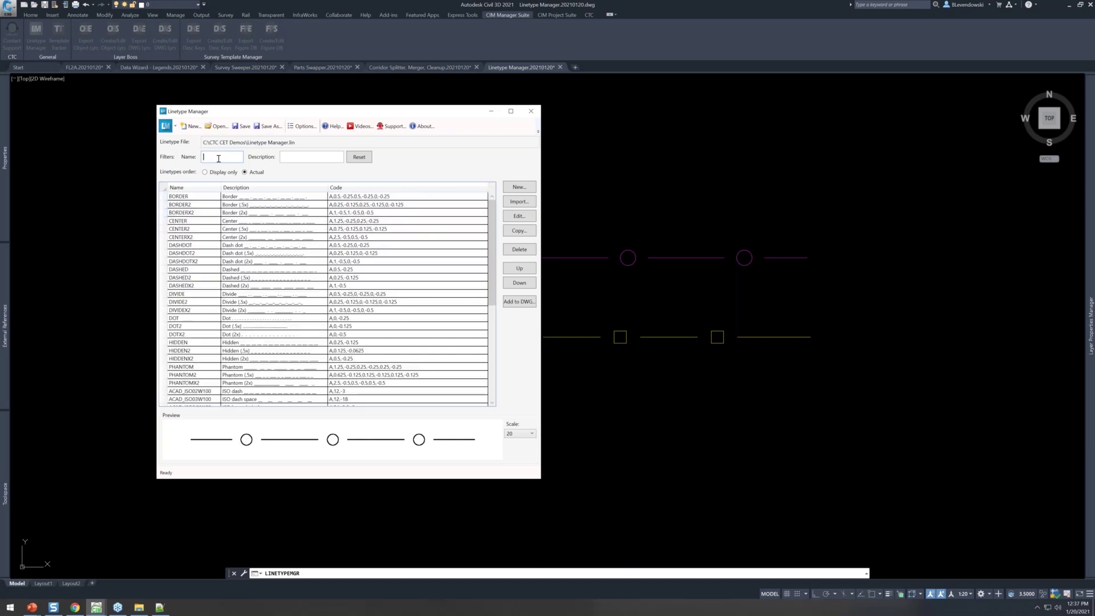
# Filter the linetype list by the name "dot" and clear the filter.
pyautogui.write('dot')
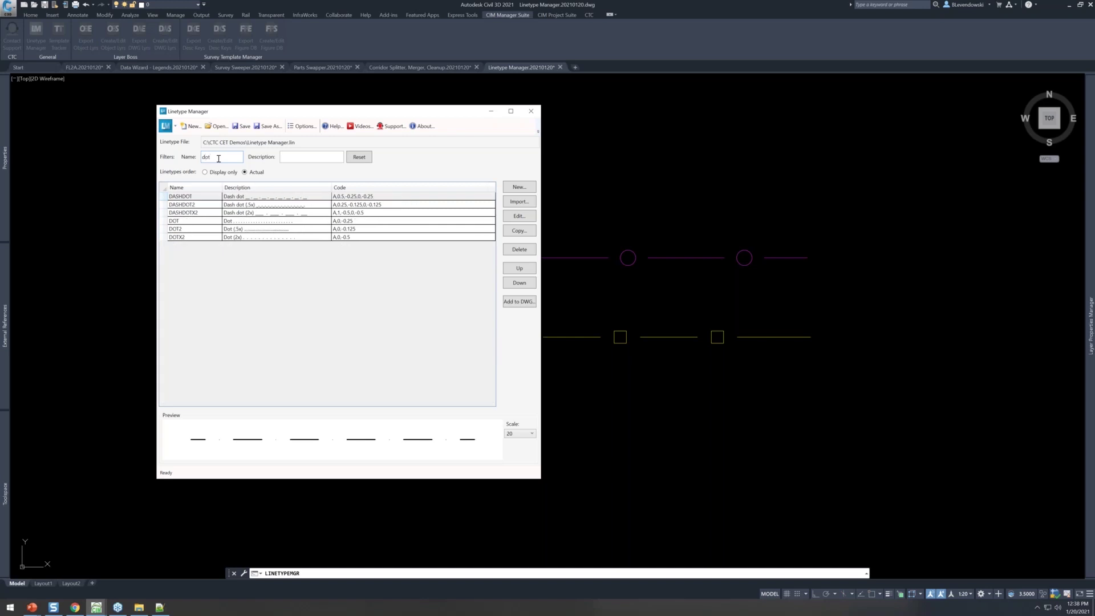
pyautogui.press('BackSpace')
pyautogui.press('BackSpace')
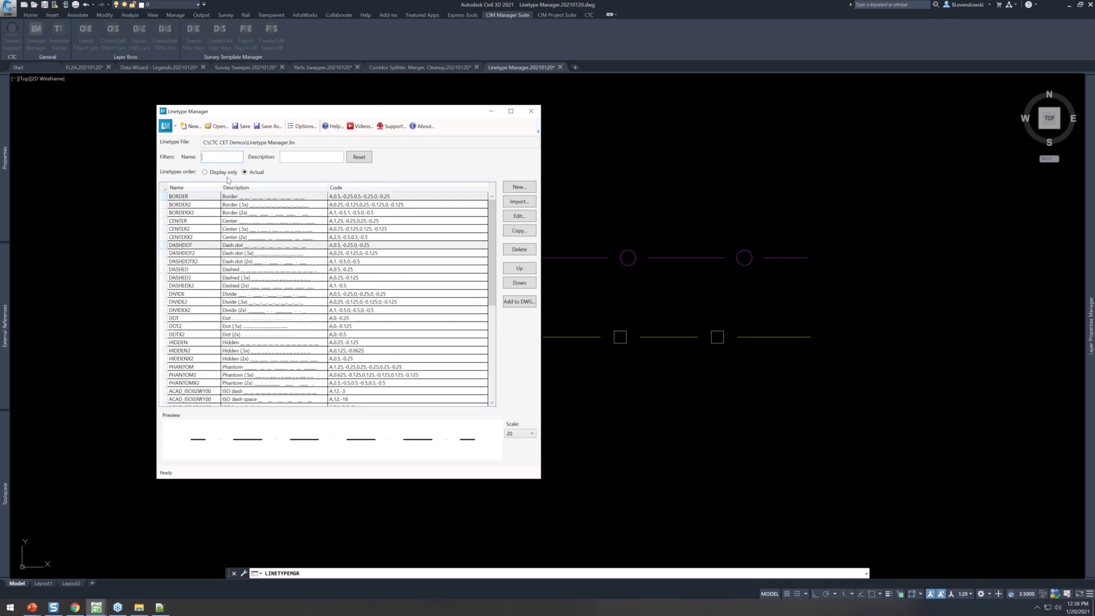
# Check the actual linetype order in Linetype Manager.lin in Notepad++ and minimize the editor.
pyautogui.click(252, 174)
pyautogui.click(160, 608)
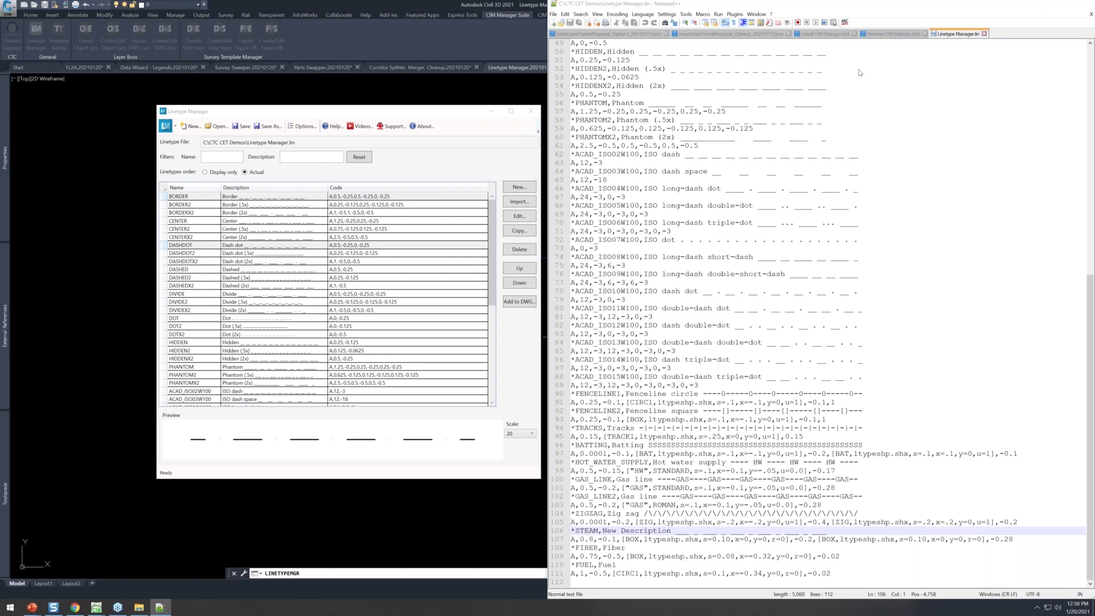
pyautogui.click(1046, 5)
# Set the linetypes order to Display only and sort the list by name and by description.
pyautogui.click(216, 173)
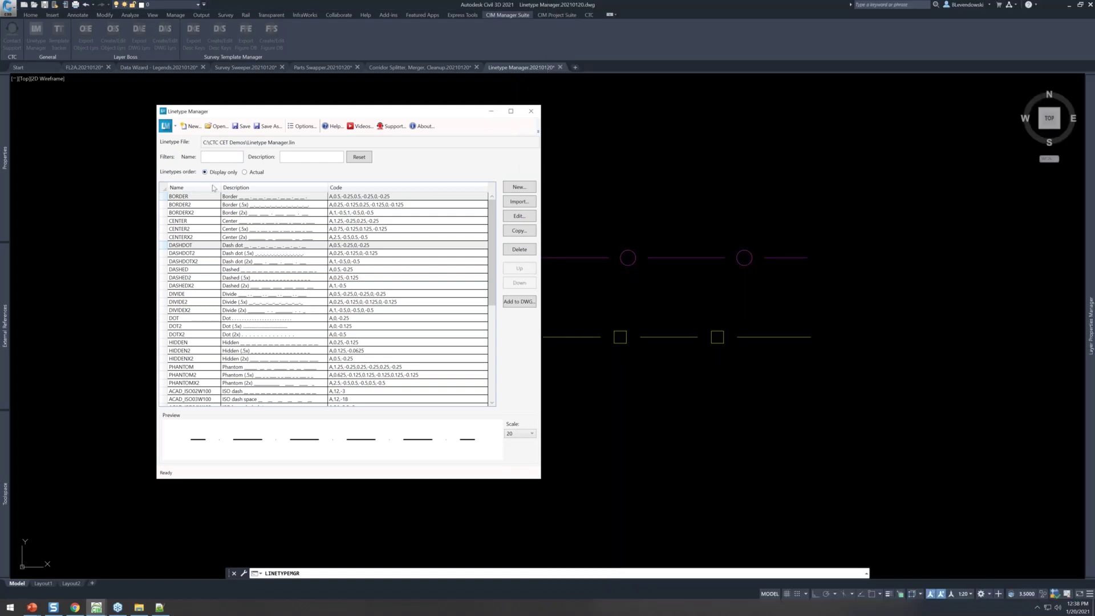
pyautogui.click(197, 188)
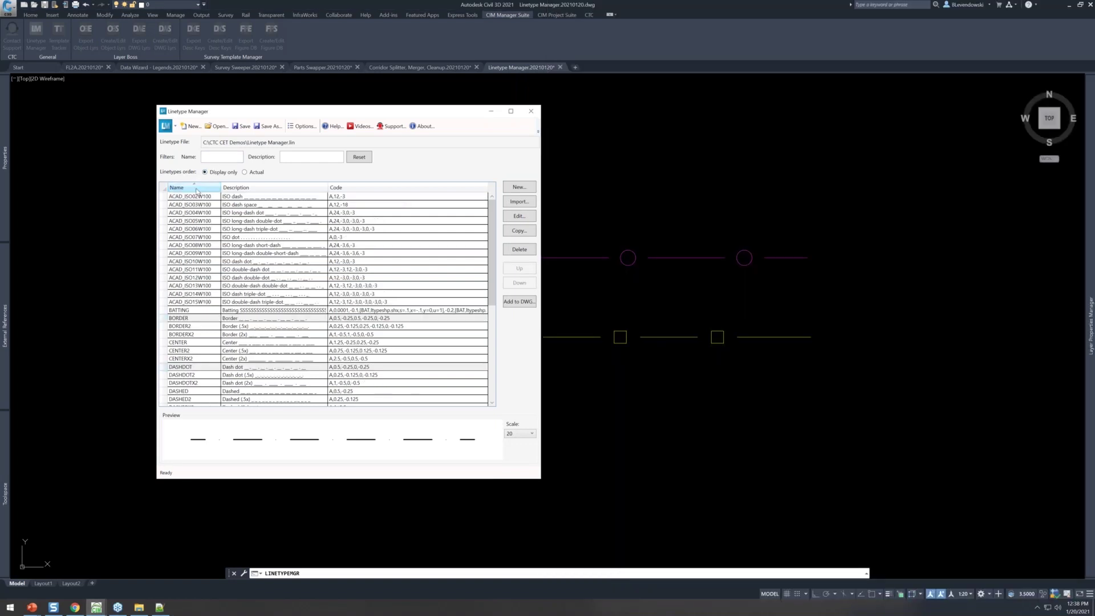
pyautogui.click(252, 189)
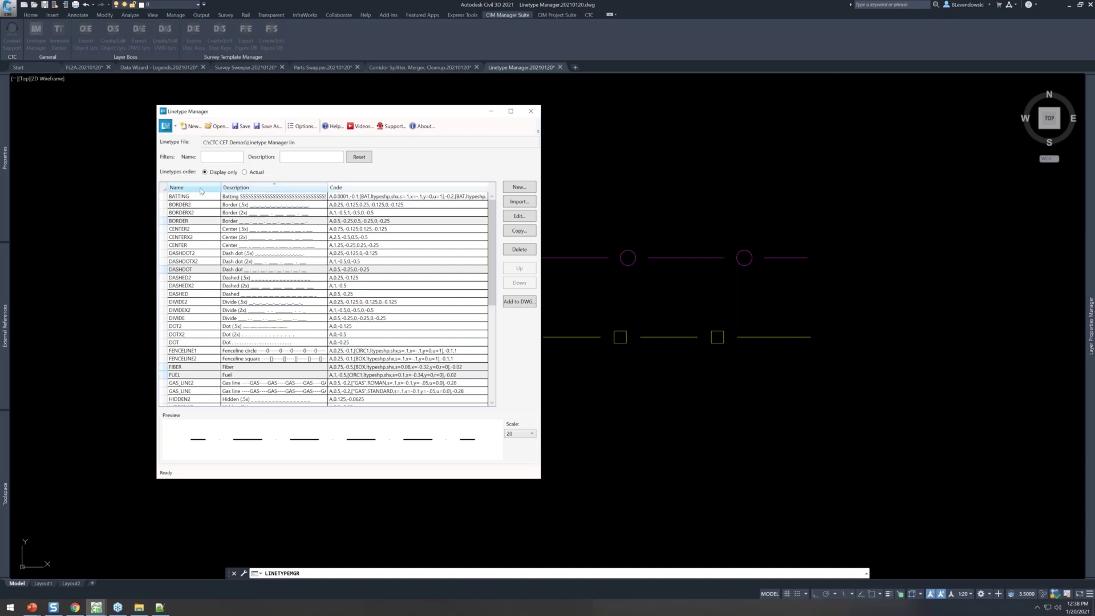
# Return the linetypes order to Actual and move FIBER up four places, directly below HOT_WATER_SUPPLY.
pyautogui.click(245, 171)
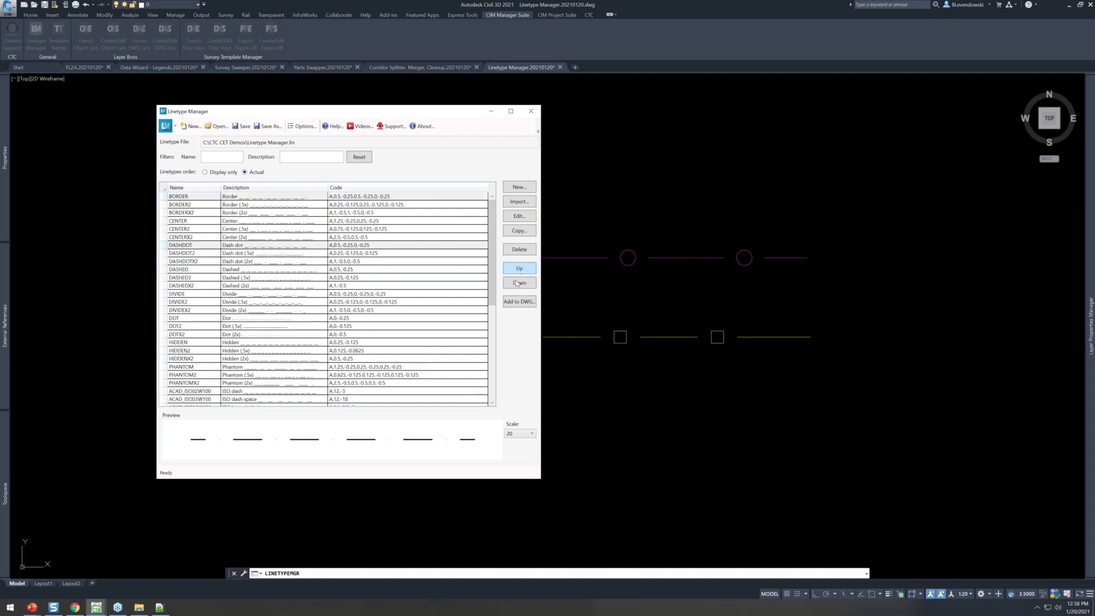
pyautogui.scroll(-8, 420, 311)
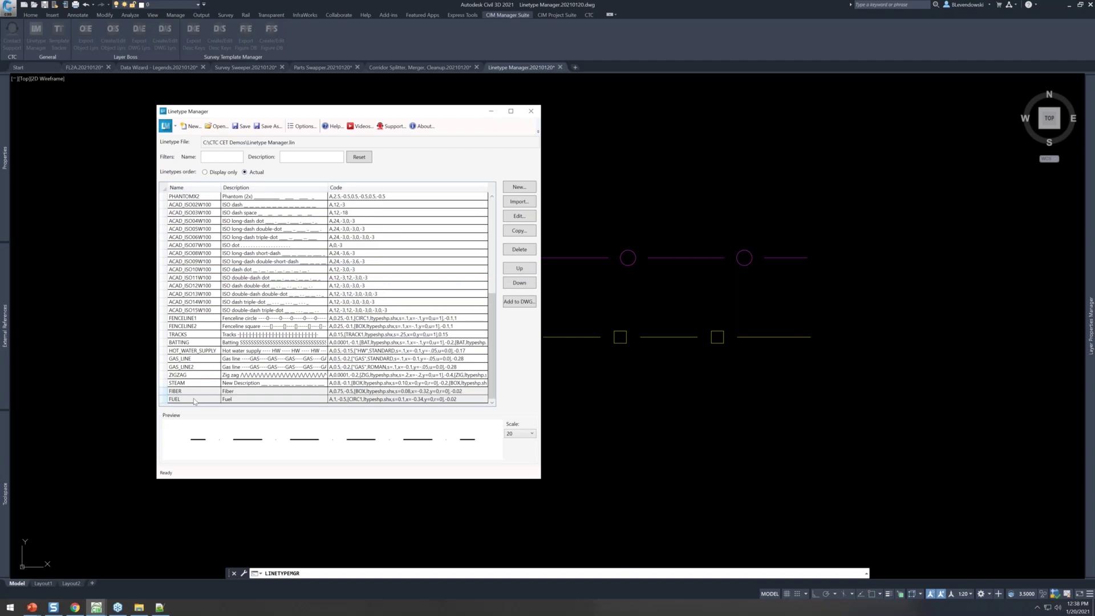
pyautogui.click(188, 394)
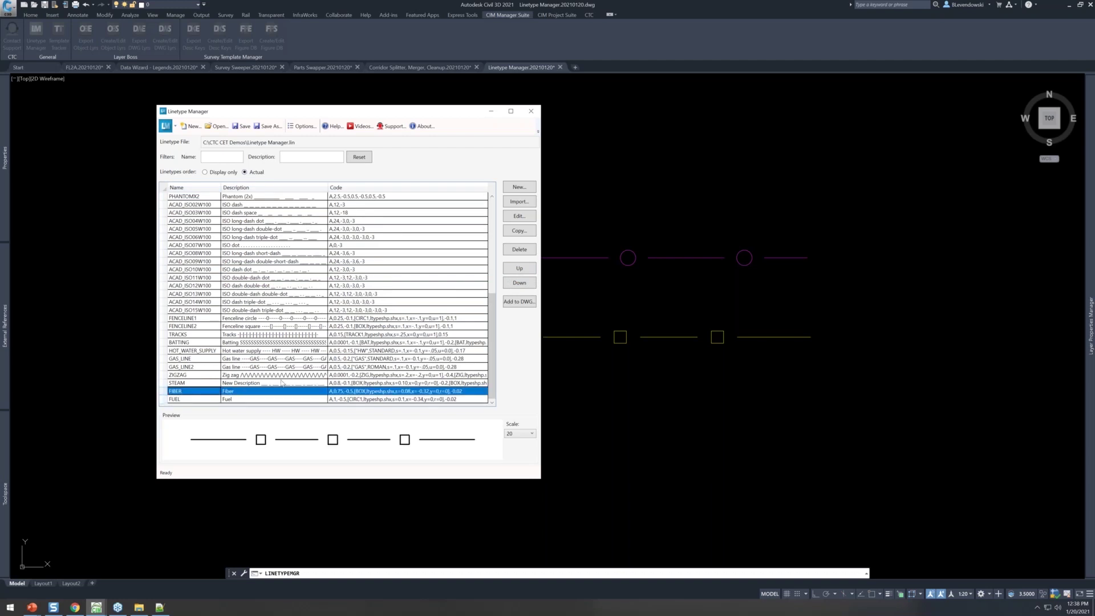
pyautogui.click(518, 269)
pyautogui.click(517, 268)
pyautogui.click(518, 269)
pyautogui.click(518, 269)
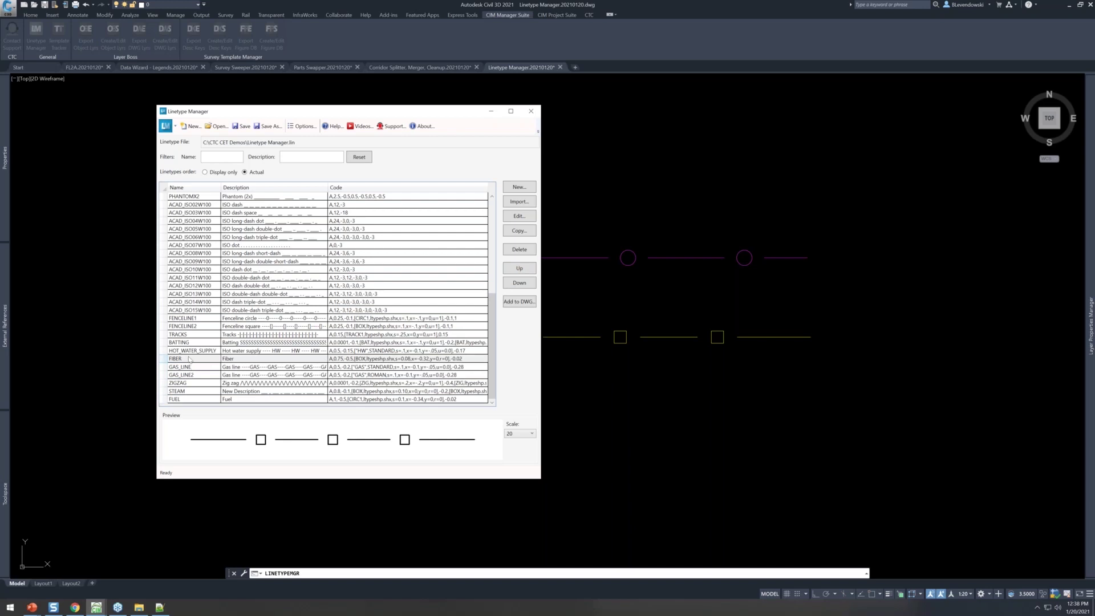
# Save the reordered linetype file and reload it in Notepad++ to check where the FIBER entry sits.
pyautogui.click(241, 126)
pyautogui.hotkey('alt', 'Tab')
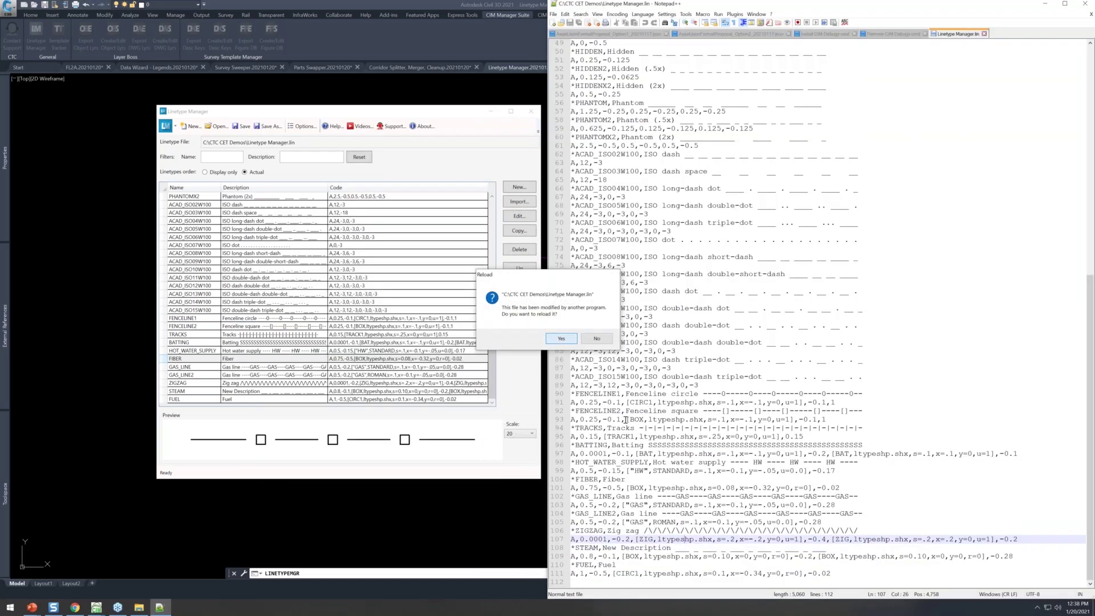
pyautogui.press('Return')
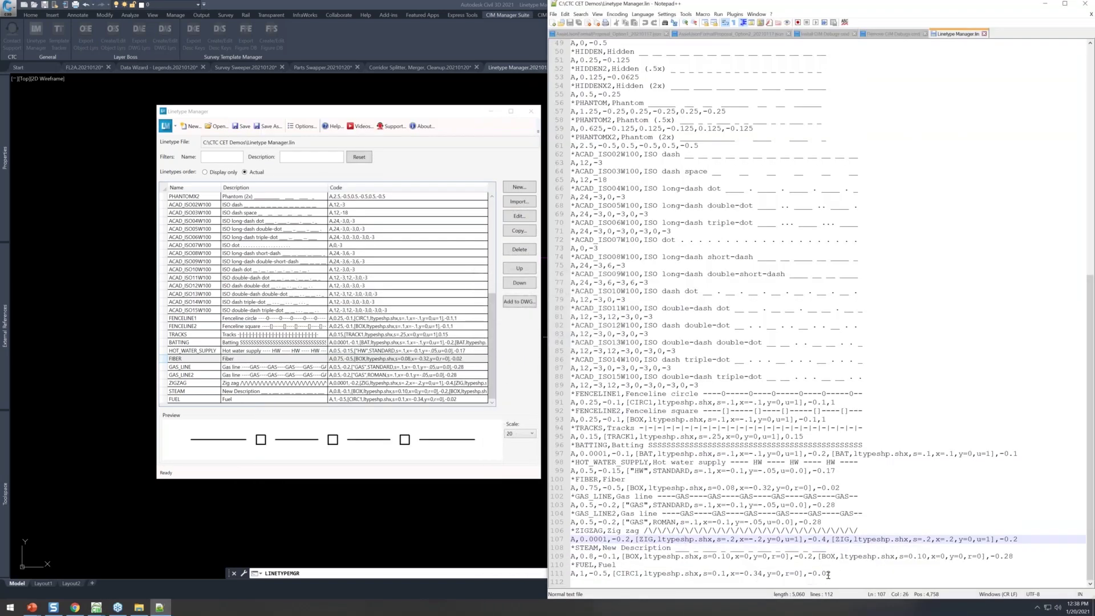
pyautogui.moveTo(841, 575); pyautogui.dragTo(536, 569)
pyautogui.moveTo(626, 480); pyautogui.dragTo(570, 480)
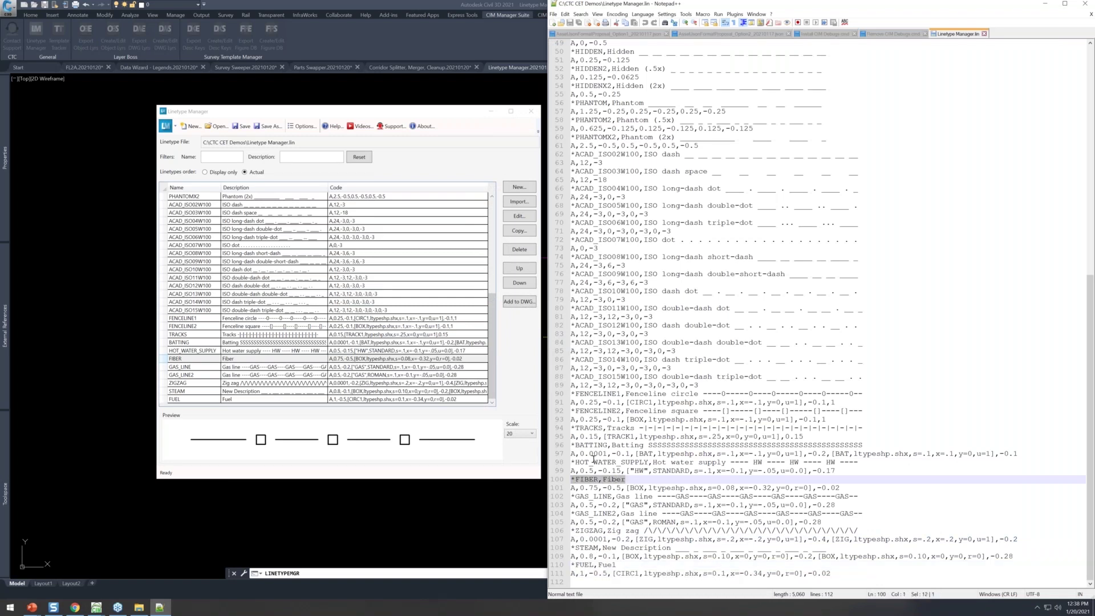
pyautogui.click(514, 370)
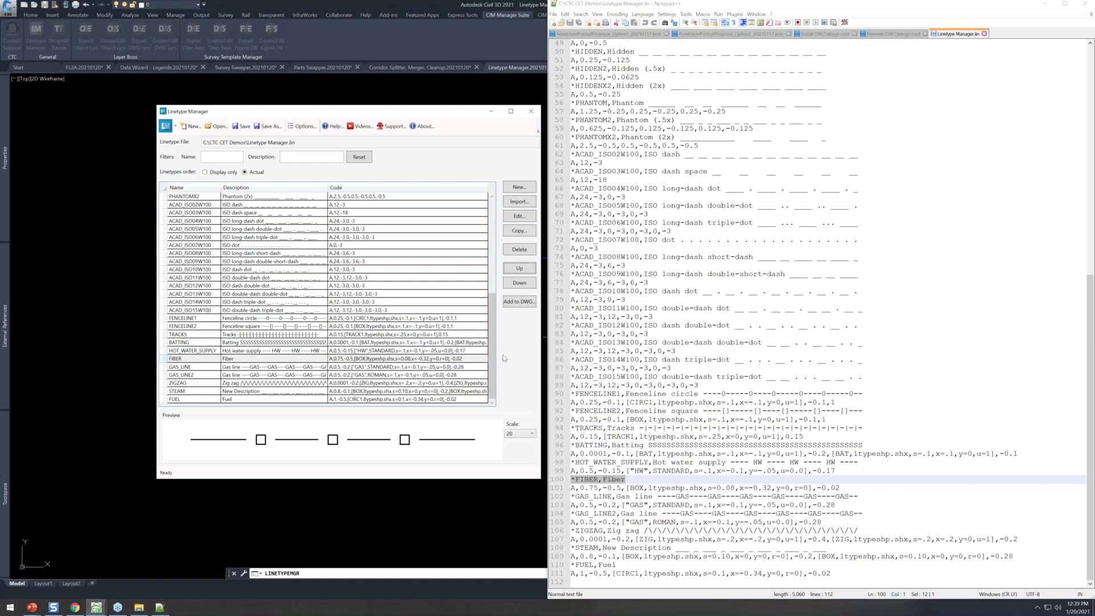
pyautogui.click(1049, 5)
# Close Linetype Manager and display the CIM Project Suite tools.
pyautogui.moveTo(454, 106); pyautogui.dragTo(520, 119)
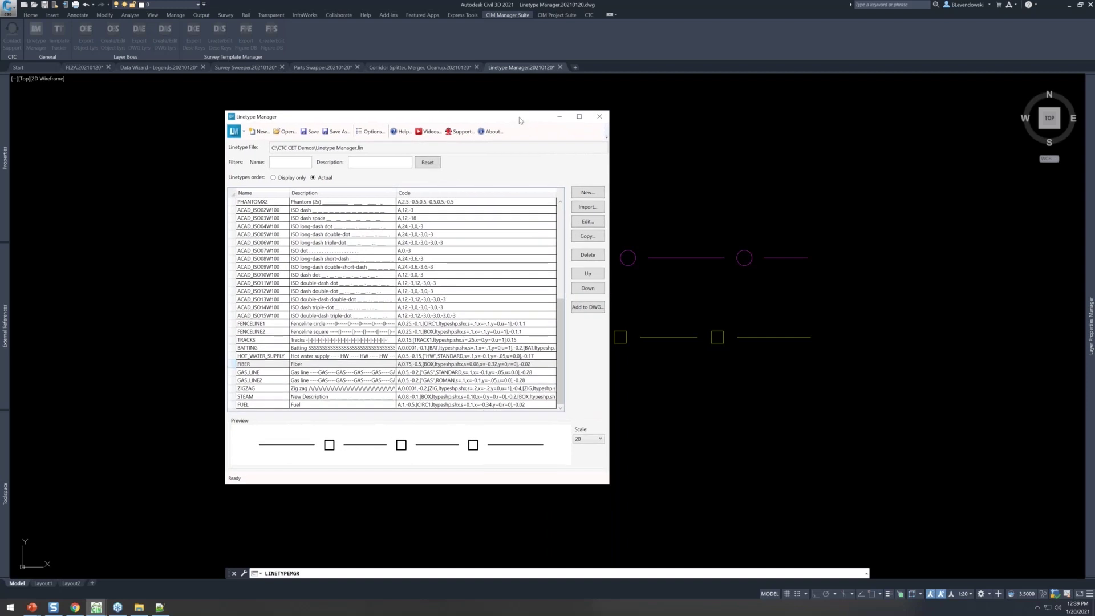
pyautogui.click(599, 116)
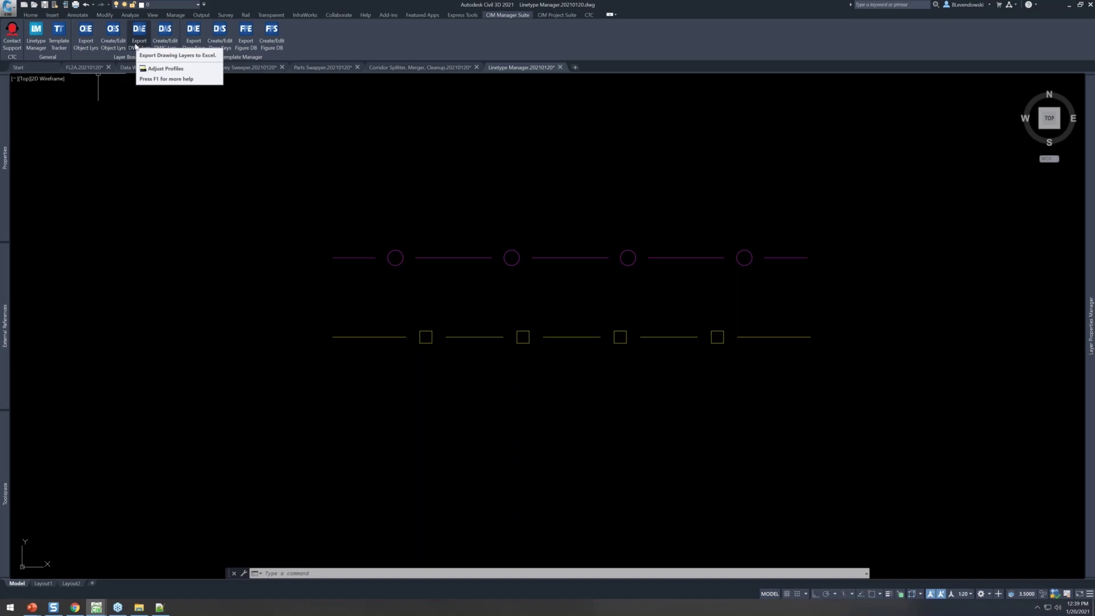
pyautogui.click(166, 45)
pyautogui.click(558, 15)
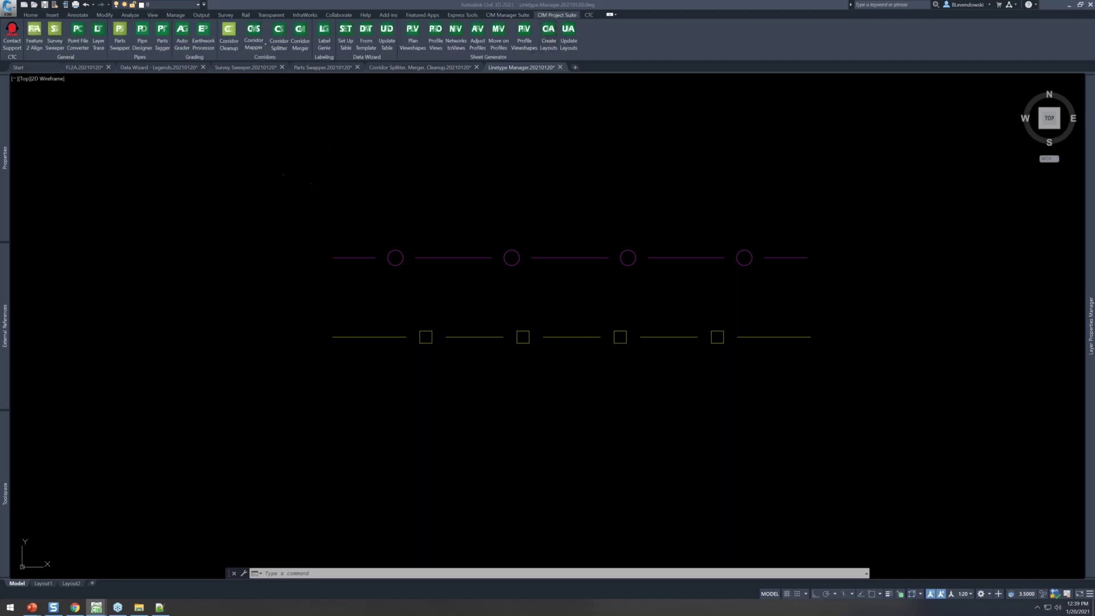
# Switch to the PowerPoint slide show and advance to the "How do I get it?" slide.
pyautogui.hotkey('alt', 'Tab')
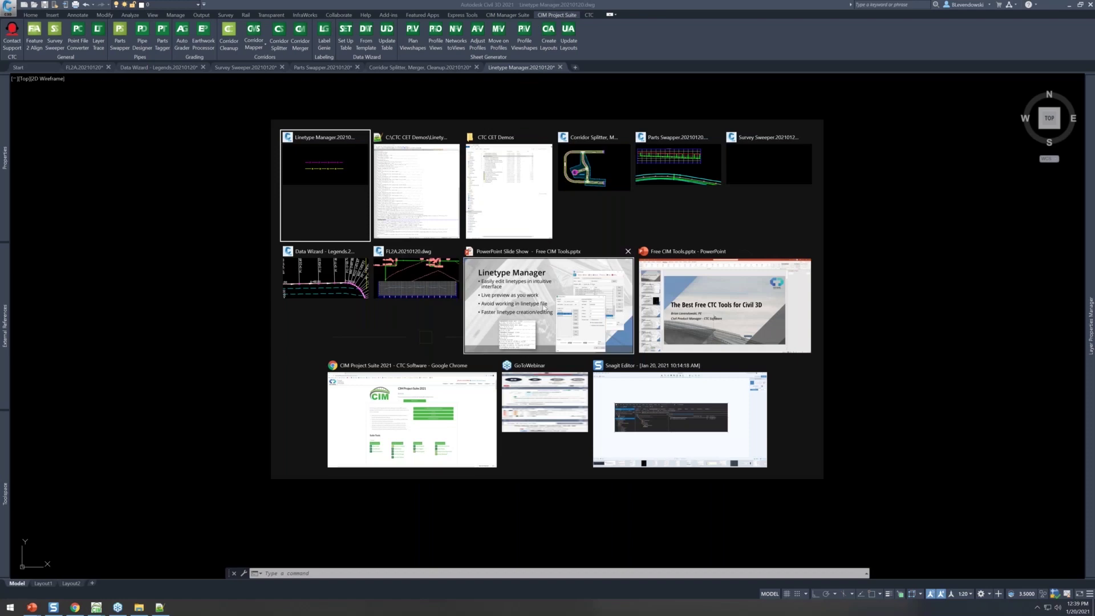
pyautogui.click(544, 308)
pyautogui.press('Right')
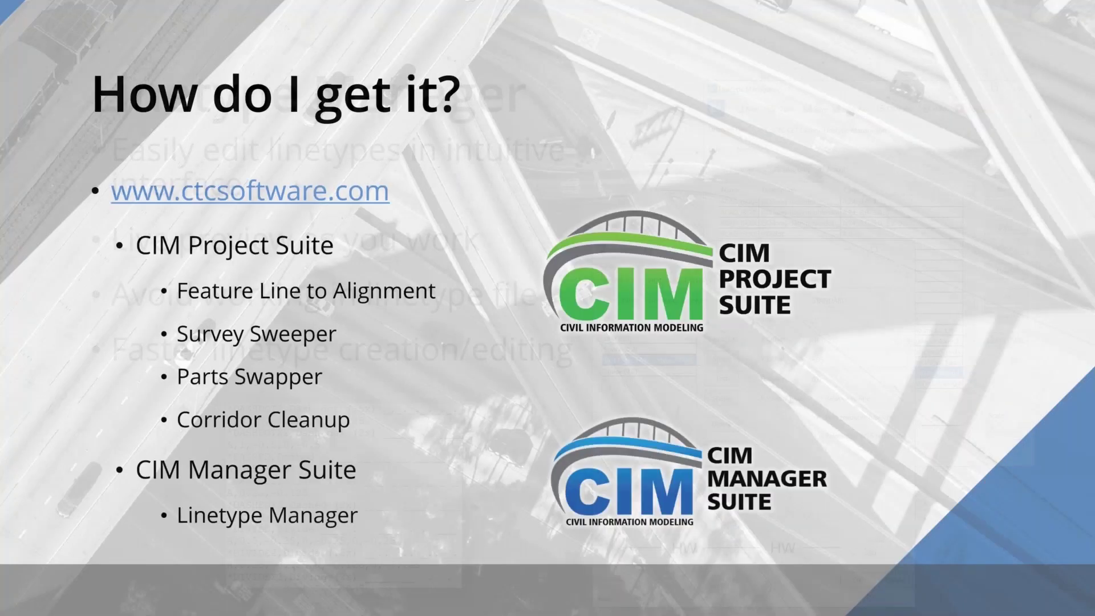